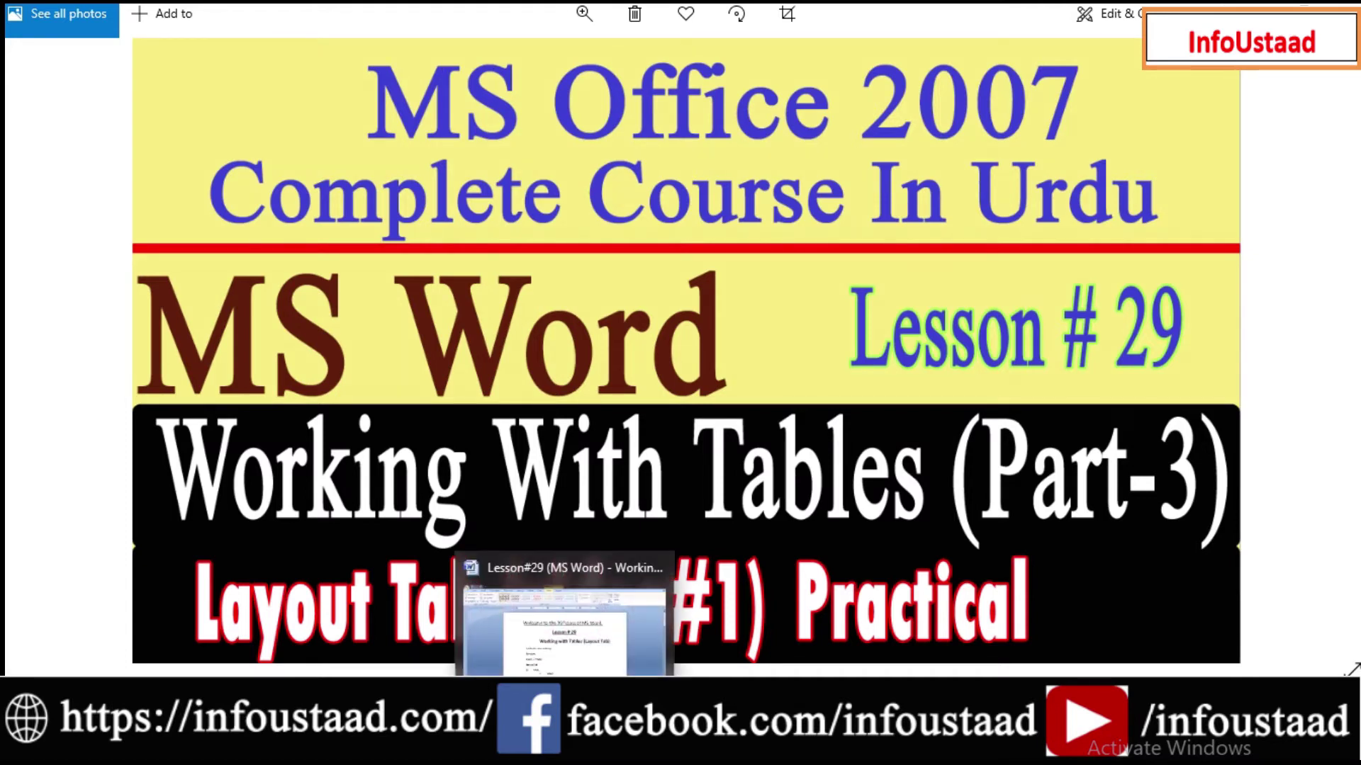
Switch from the Photos title image to the Lesson 29 Word document on the taskbar.
{"action": "left_click", "coordinate": [564, 751]}
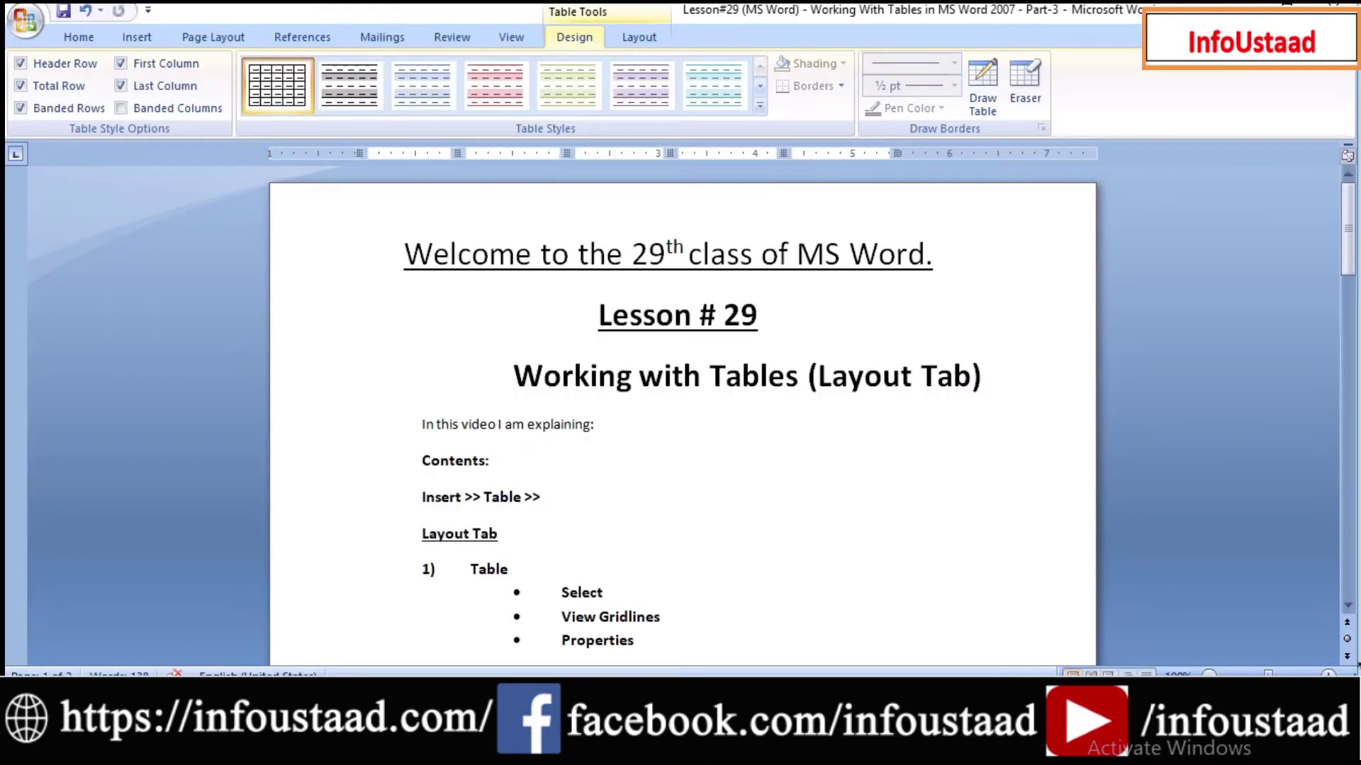
Scroll to the items/prices practice table, select it with its move handle, then deselect it.
{"action": "scroll", "coordinate": [681, 425], "scroll_direction": "down", "scroll_amount": 1}
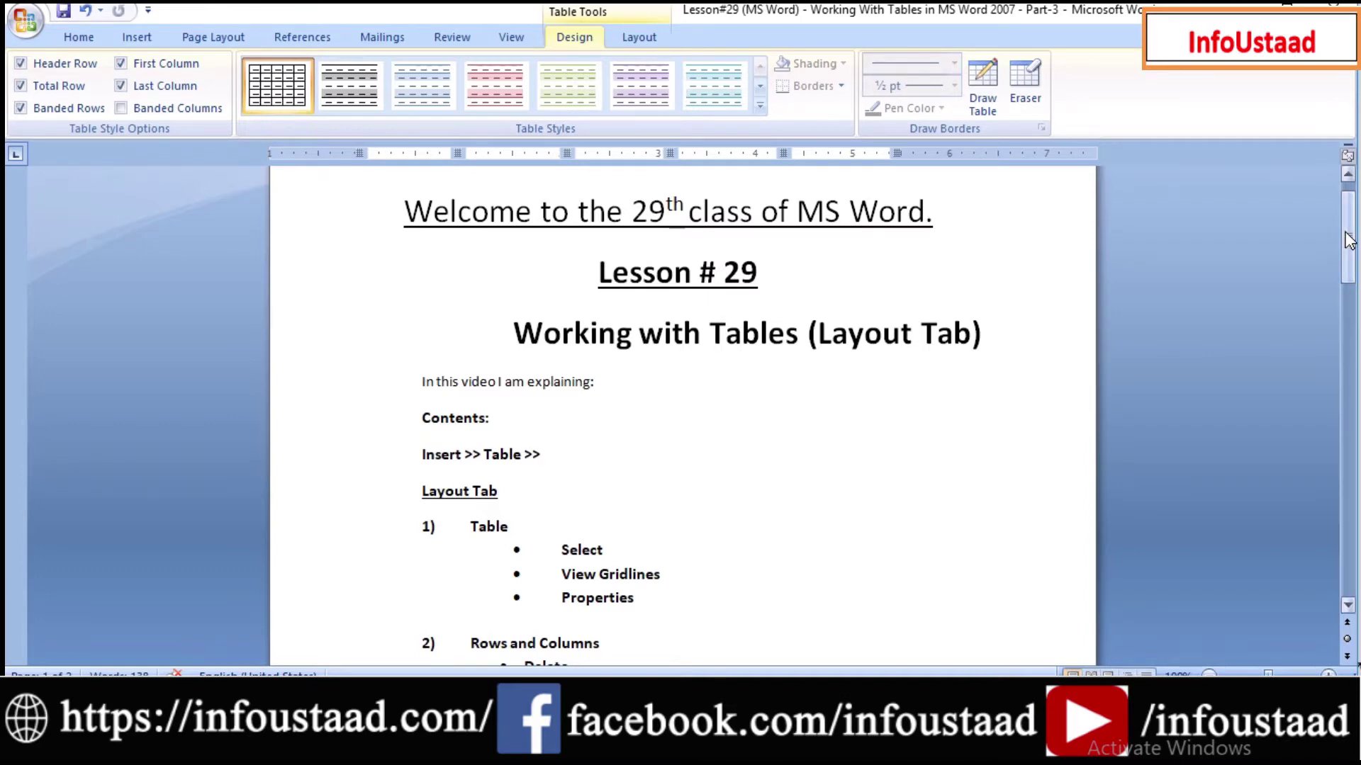
{"action": "left_click_drag", "start_coordinate": [1349, 240], "coordinate": [1353, 470]}
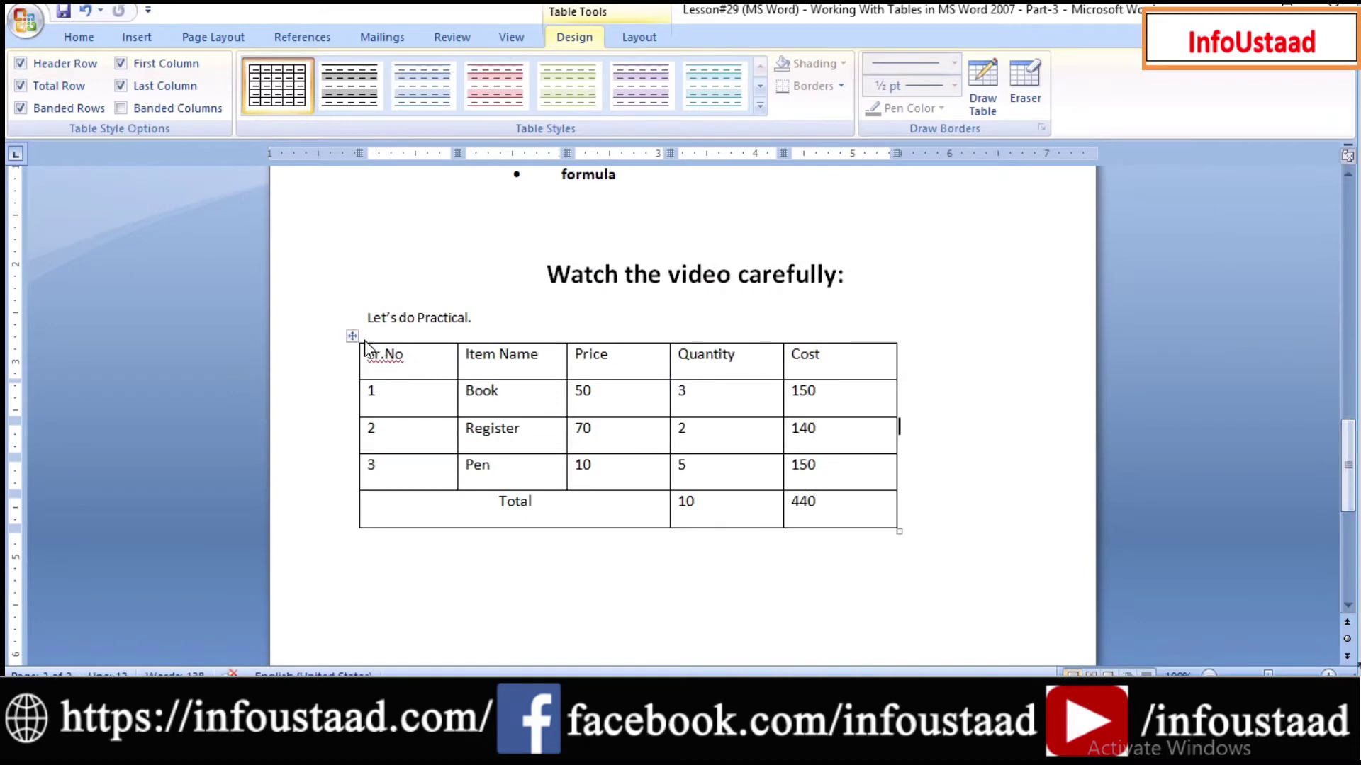
{"action": "left_click", "coordinate": [352, 337]}
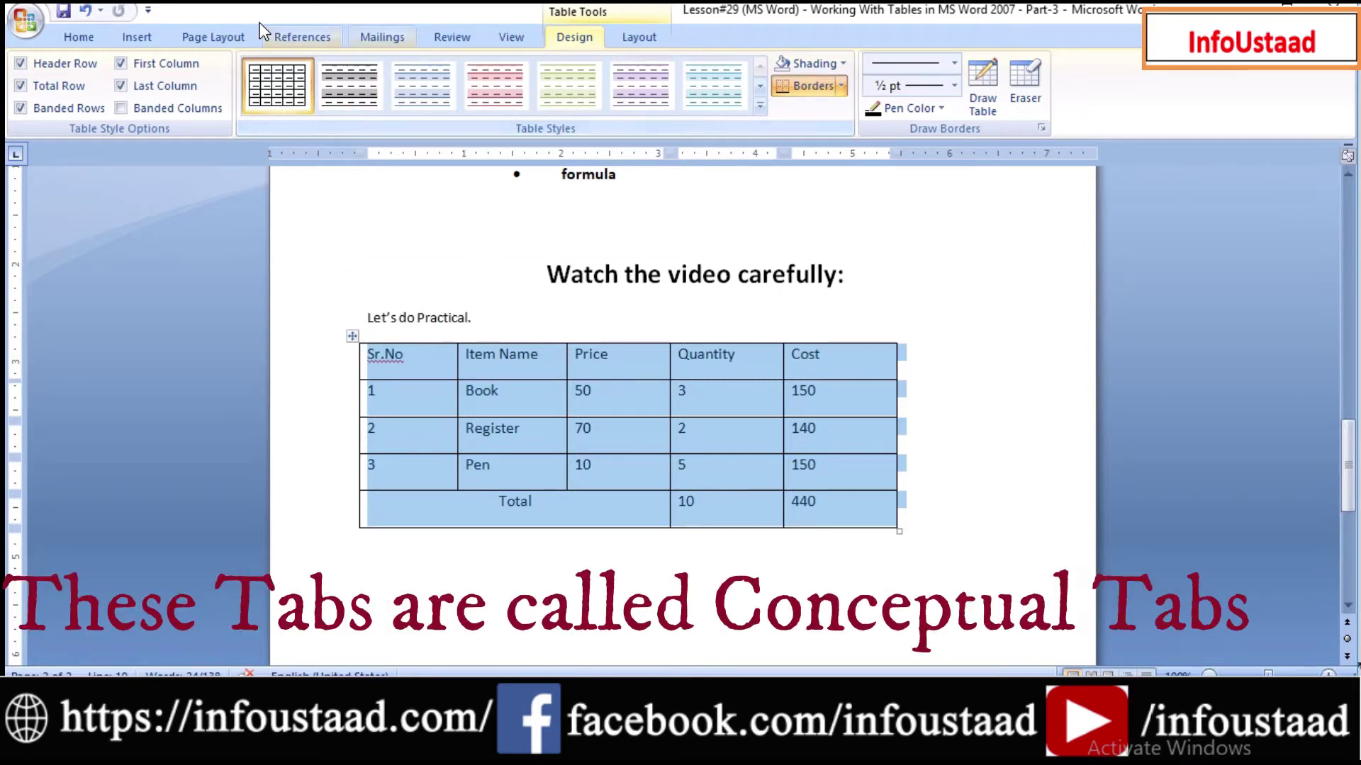
{"action": "key", "text": "Left"}
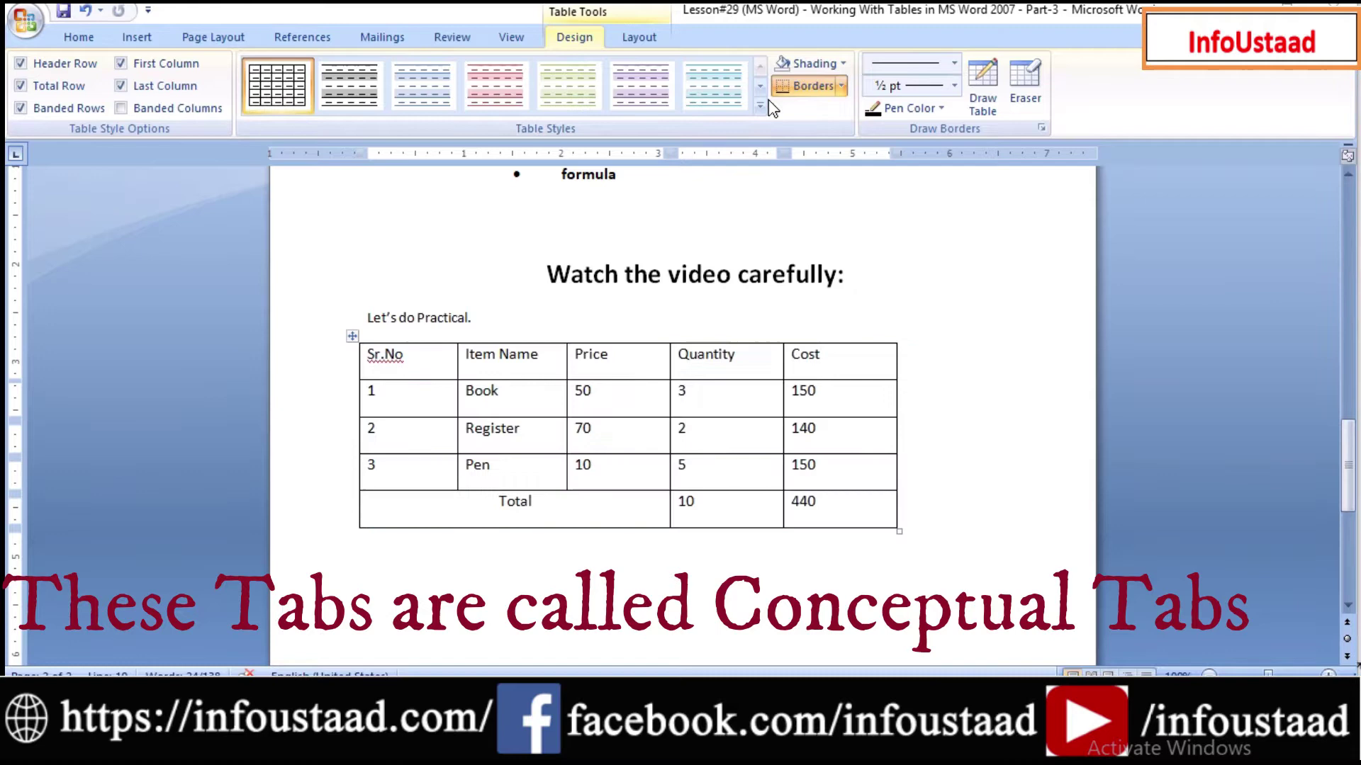
Show the Table Tools Layout tab and place the cursor in the Book row's Quantity cell.
{"action": "left_click", "coordinate": [628, 36]}
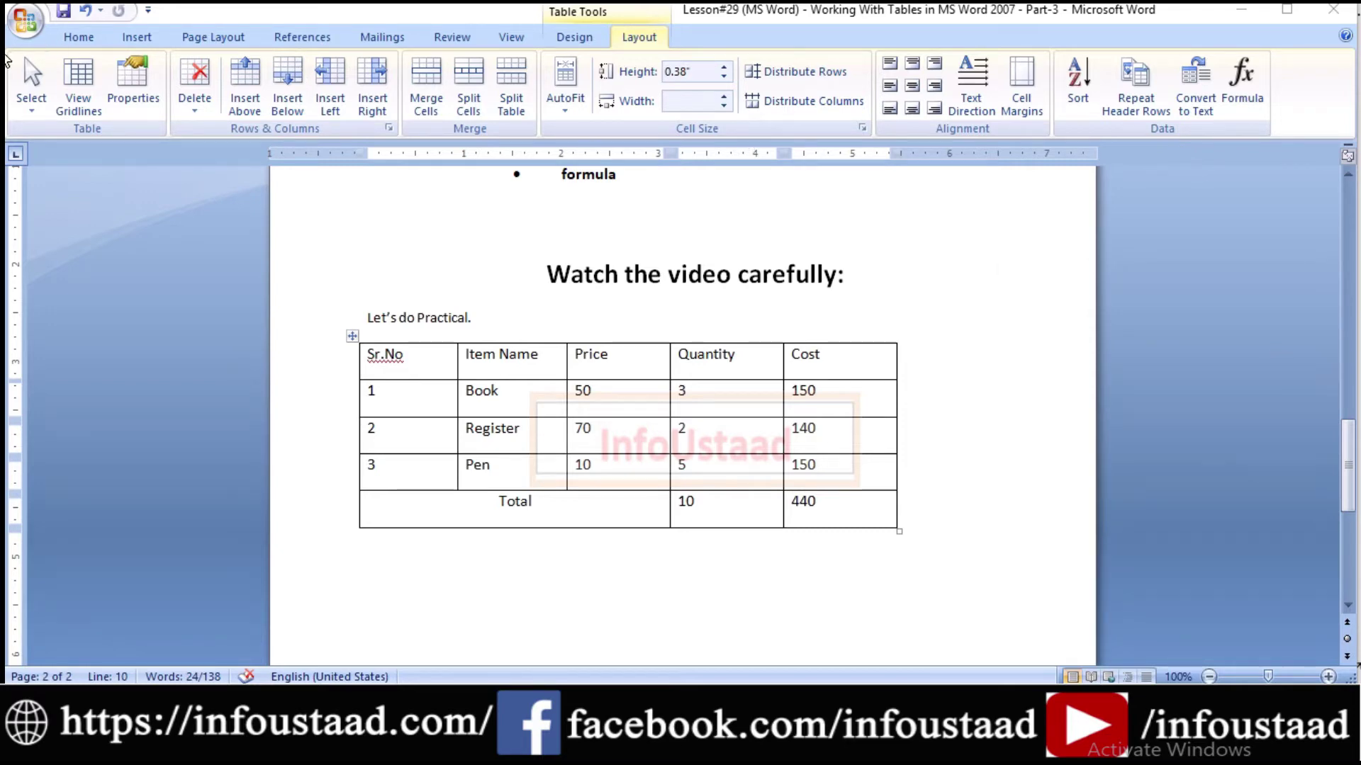
{"action": "mouse_move", "coordinate": [6, 45]}
{"action": "left_mouse_down"}
{"action": "mouse_move", "coordinate": [120, 67]}
{"action": "mouse_move", "coordinate": [268, 139]}
{"action": "mouse_move", "coordinate": [546, 155]}
{"action": "left_mouse_up"}
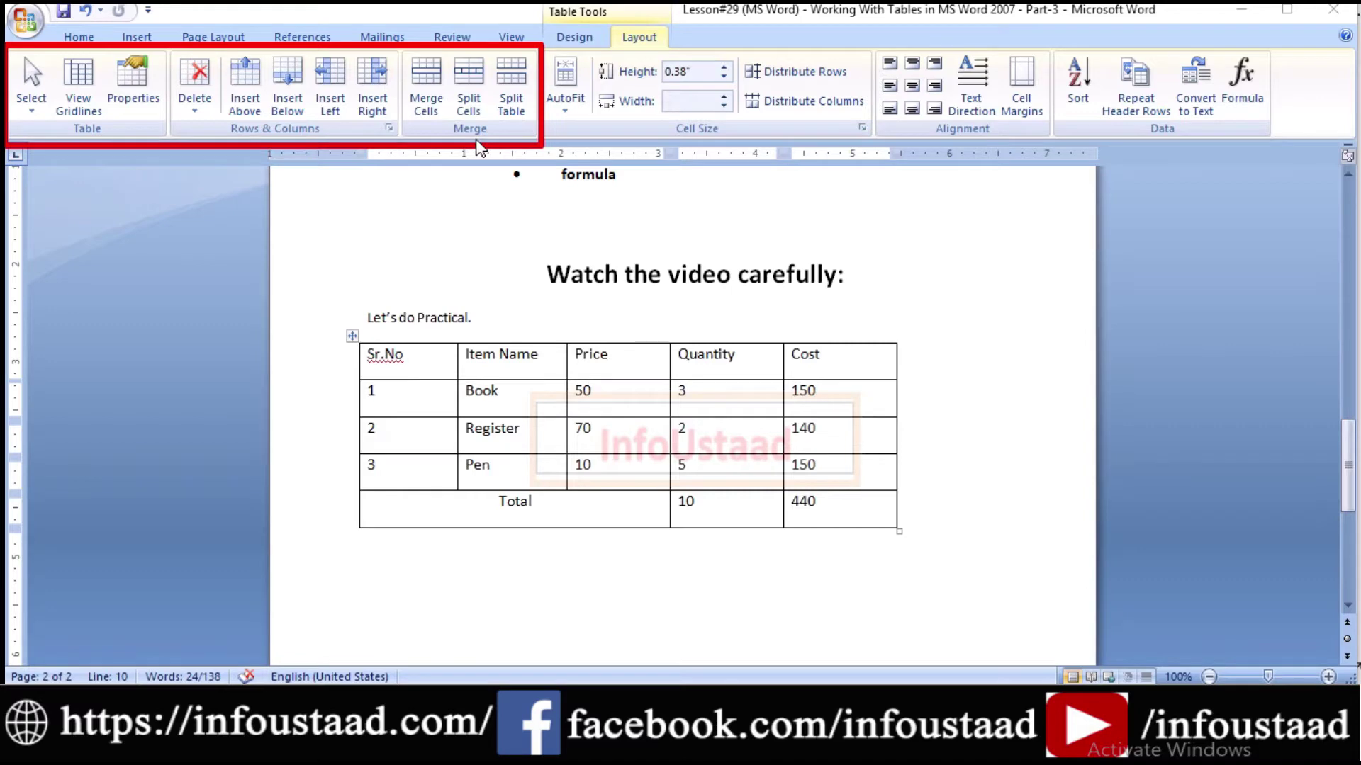
{"action": "key", "text": "Escape"}
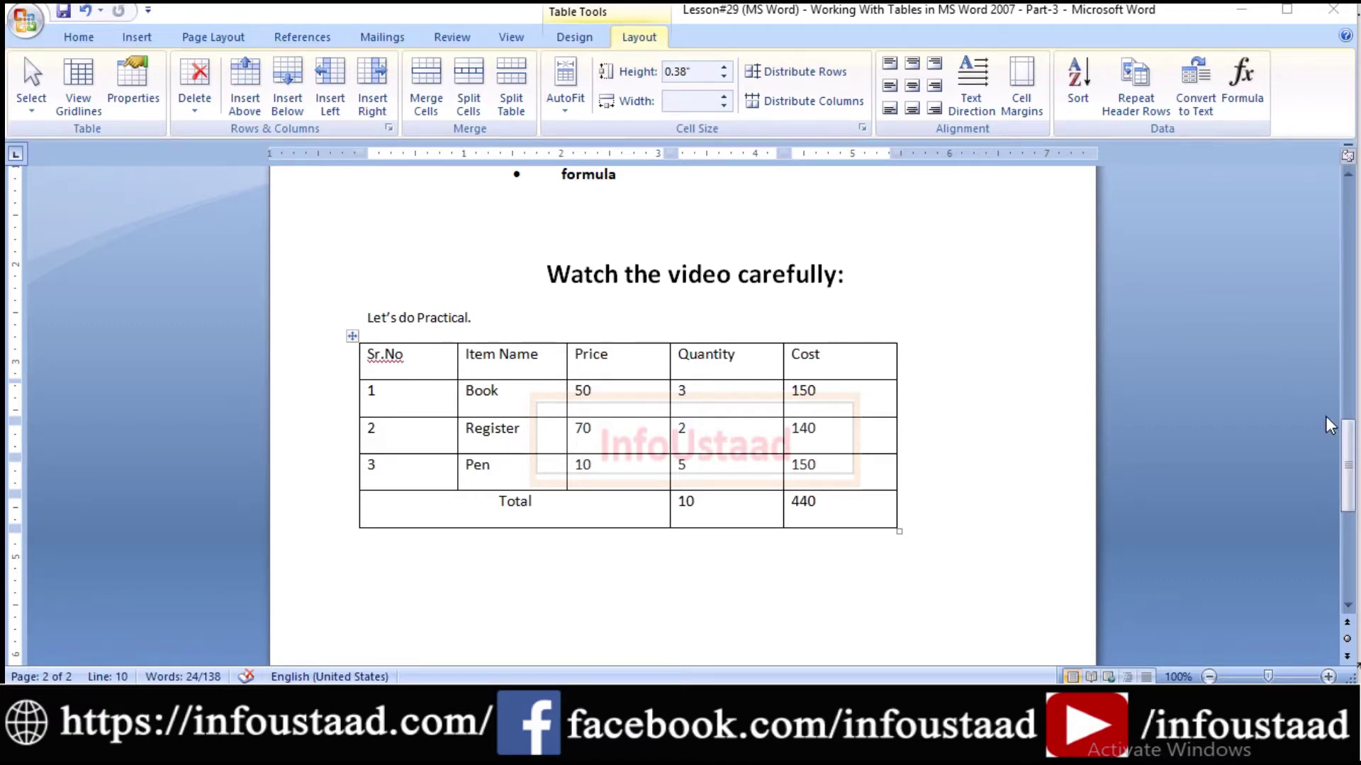
{"action": "left_click_drag", "start_coordinate": [1348, 448], "coordinate": [1350, 465]}
{"action": "key", "text": "Left"}
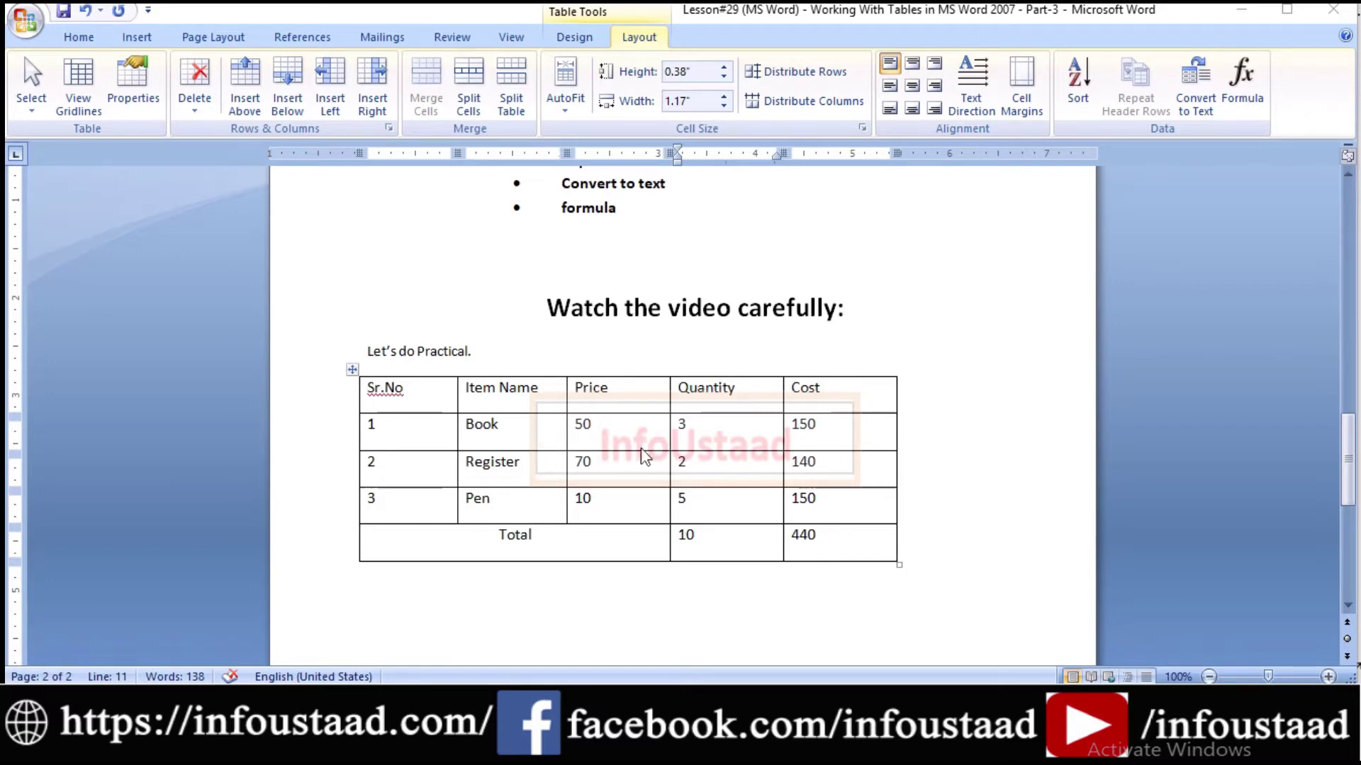
{"action": "left_click", "coordinate": [735, 449]}
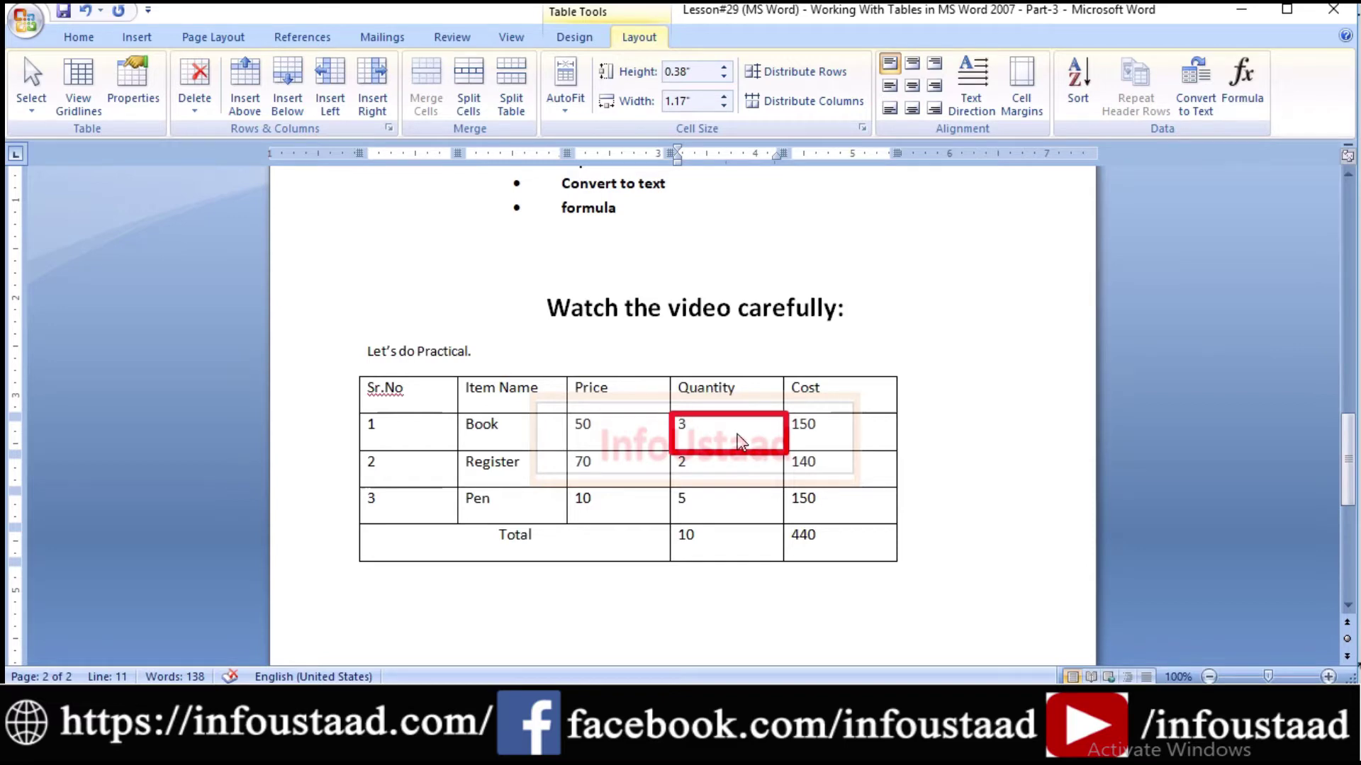
Select only the Book row's Quantity cell with Select Cell, boxing the cell, row and column.
{"action": "left_click", "coordinate": [43, 118]}
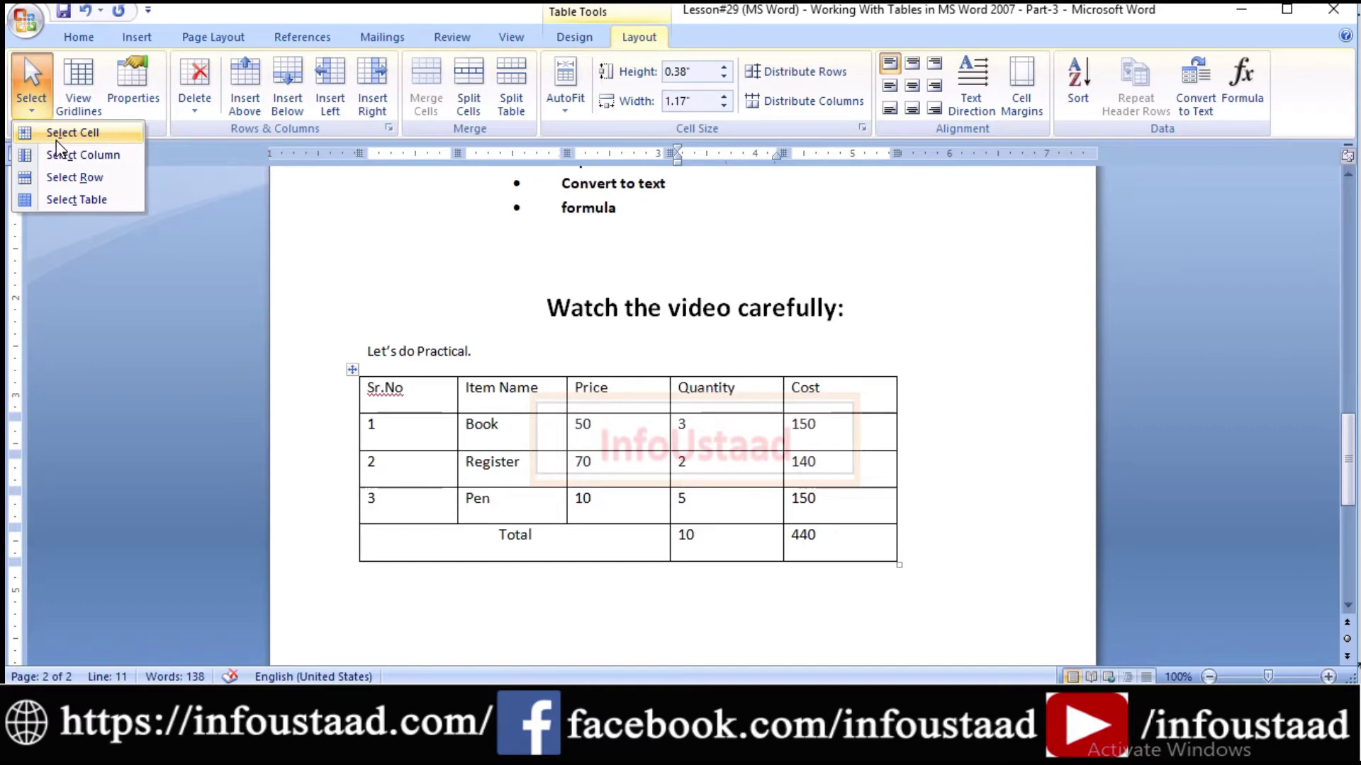
{"action": "left_click", "coordinate": [71, 132]}
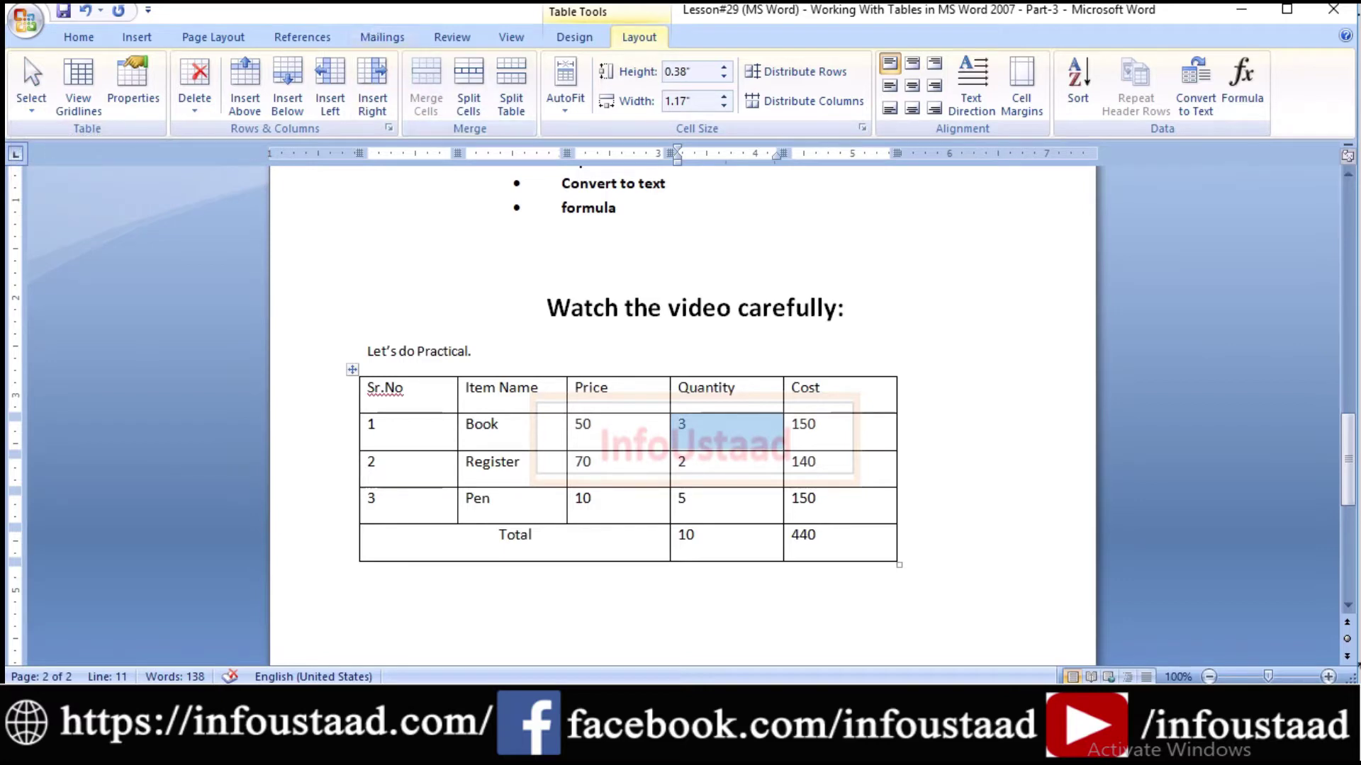
{"action": "left_click_drag", "start_coordinate": [666, 411], "coordinate": [786, 450]}
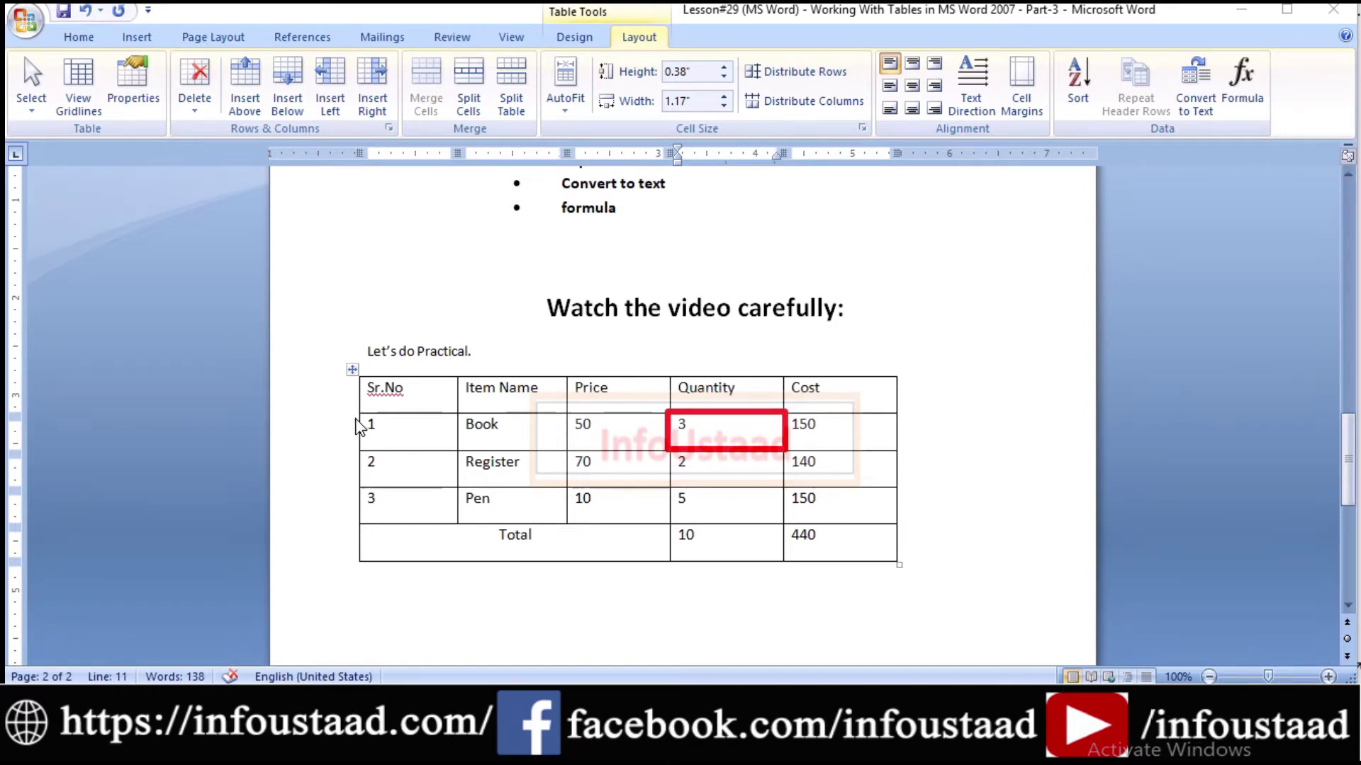
{"action": "left_click_drag", "start_coordinate": [357, 415], "coordinate": [921, 451]}
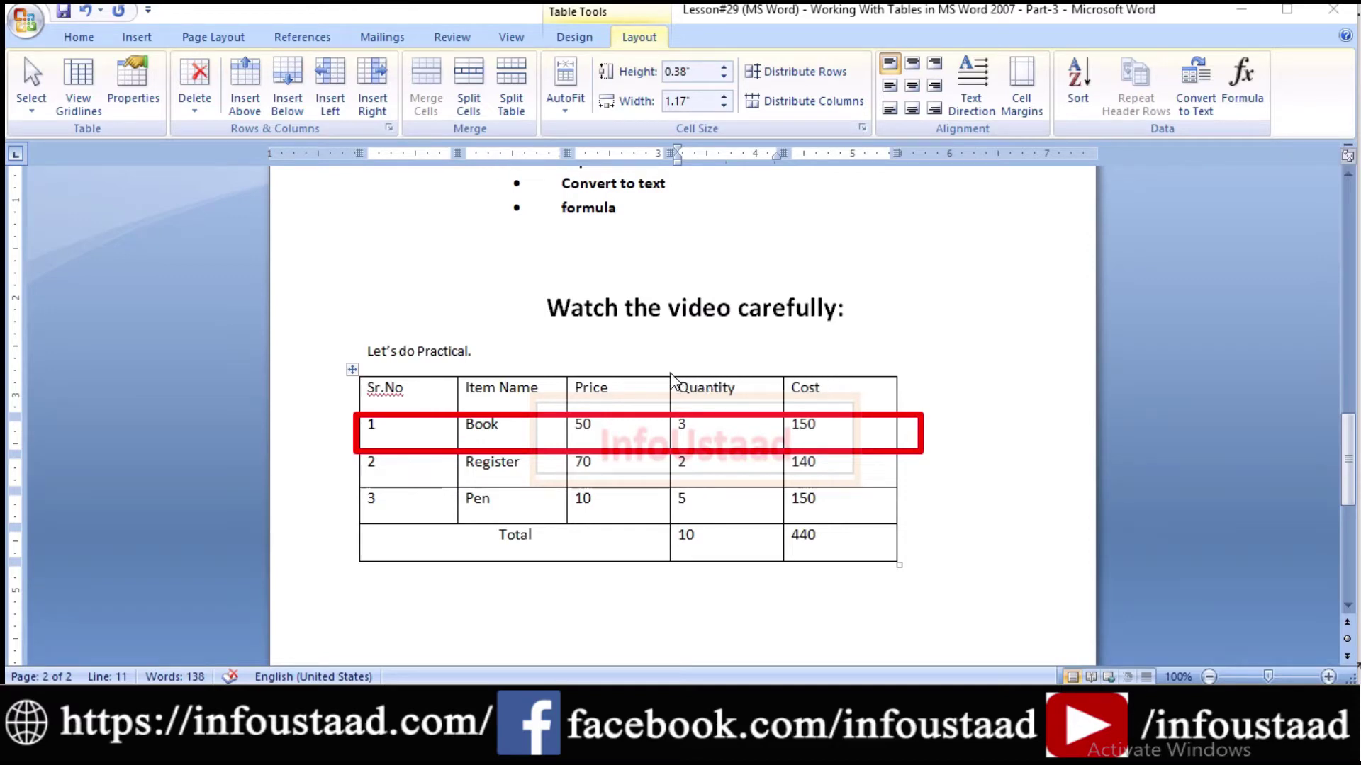
{"action": "left_click_drag", "start_coordinate": [669, 375], "coordinate": [790, 578]}
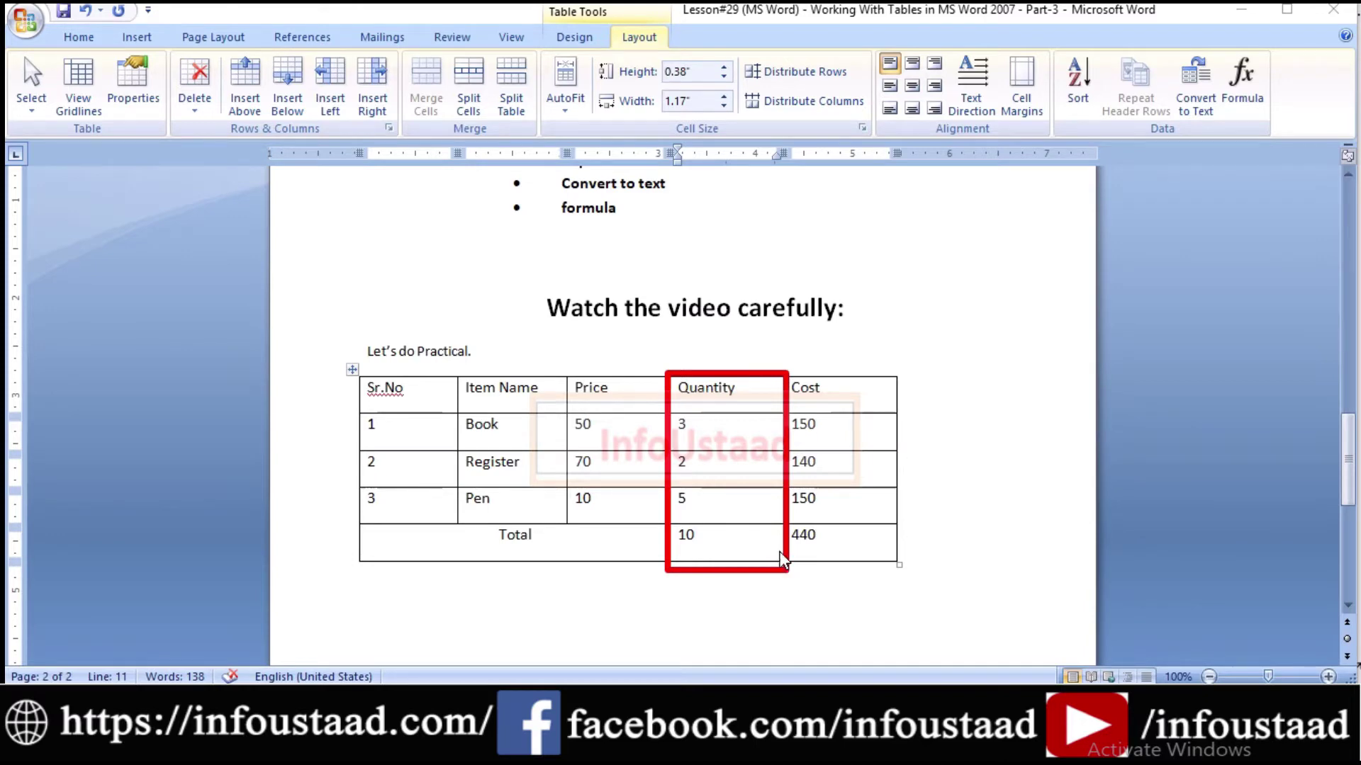
{"action": "triple_click", "coordinate": [707, 434]}
{"action": "left_click", "coordinate": [705, 434]}
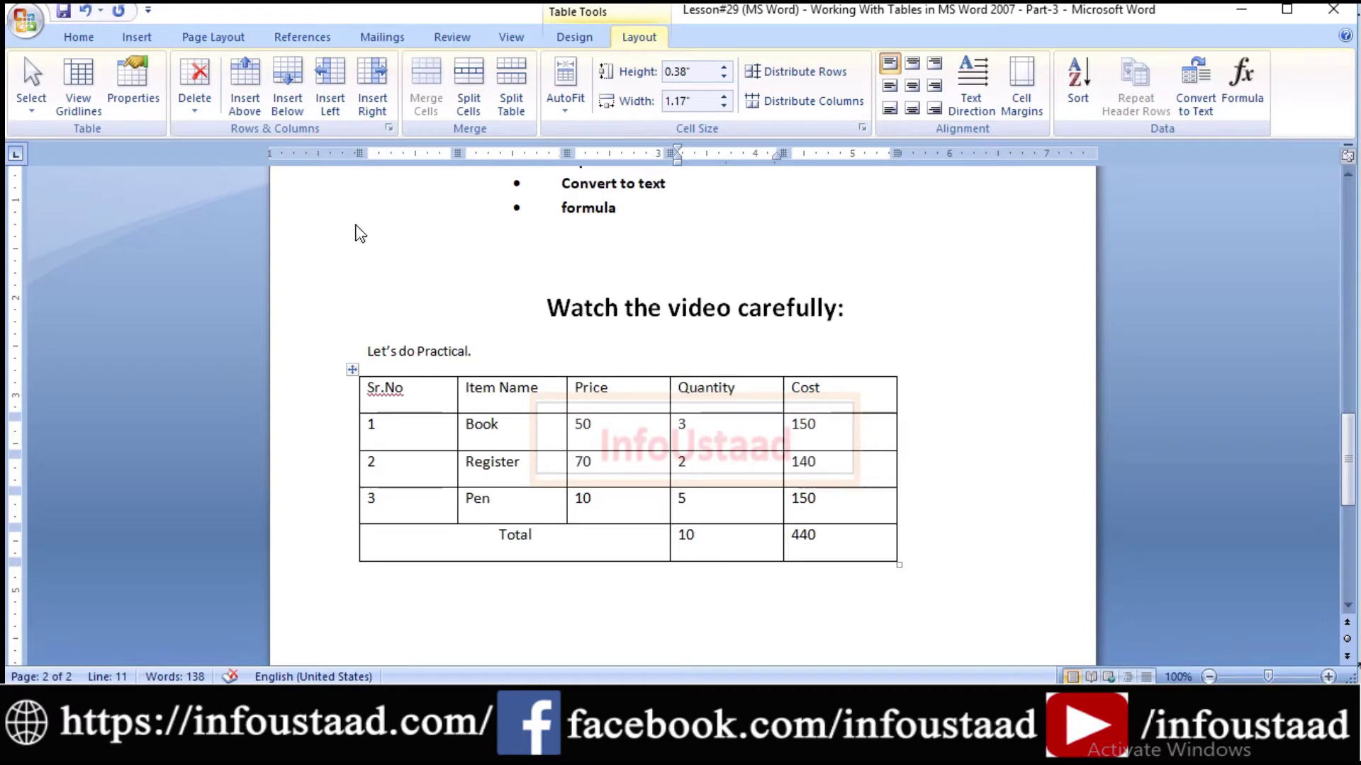
Select the entire Quantity column, then all rows, and return to the Quantity cell.
{"action": "left_click", "coordinate": [32, 96]}
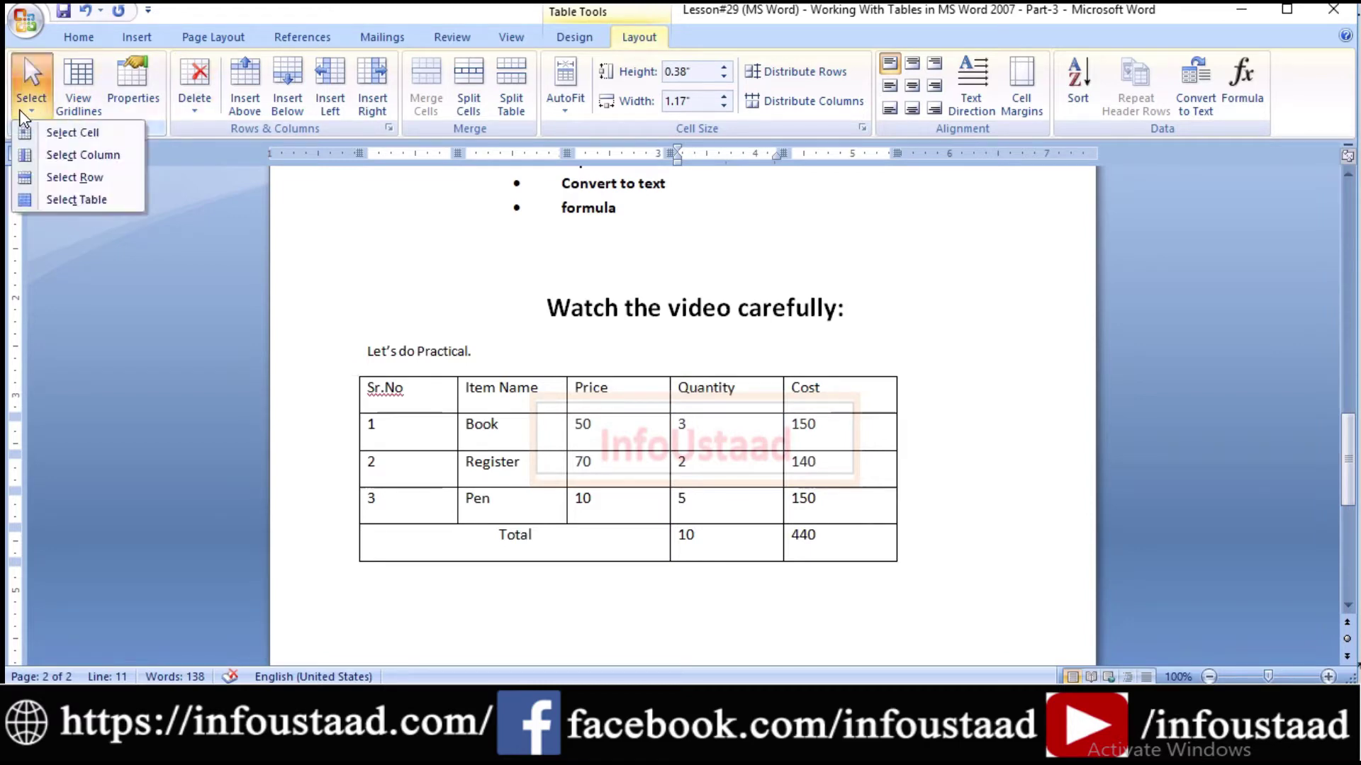
{"action": "left_click", "coordinate": [69, 158]}
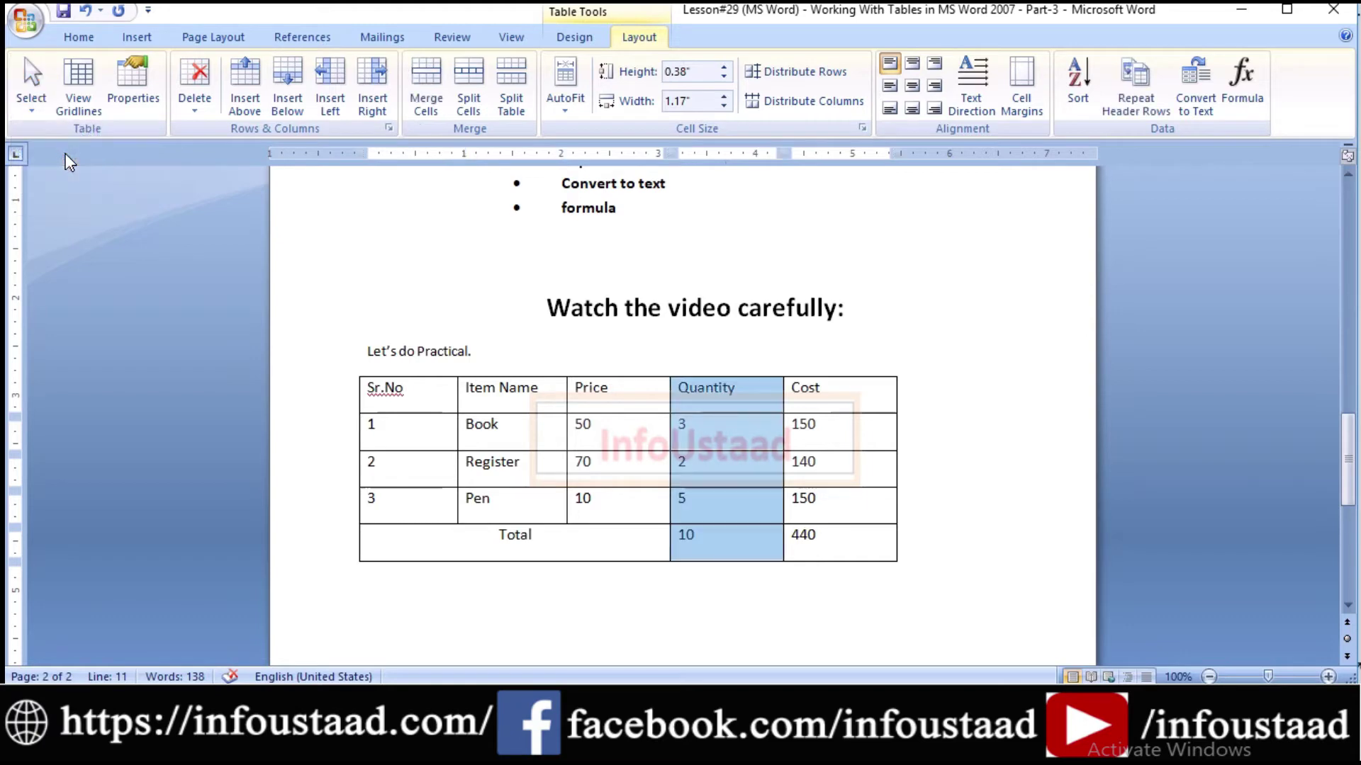
{"action": "left_click", "coordinate": [33, 113]}
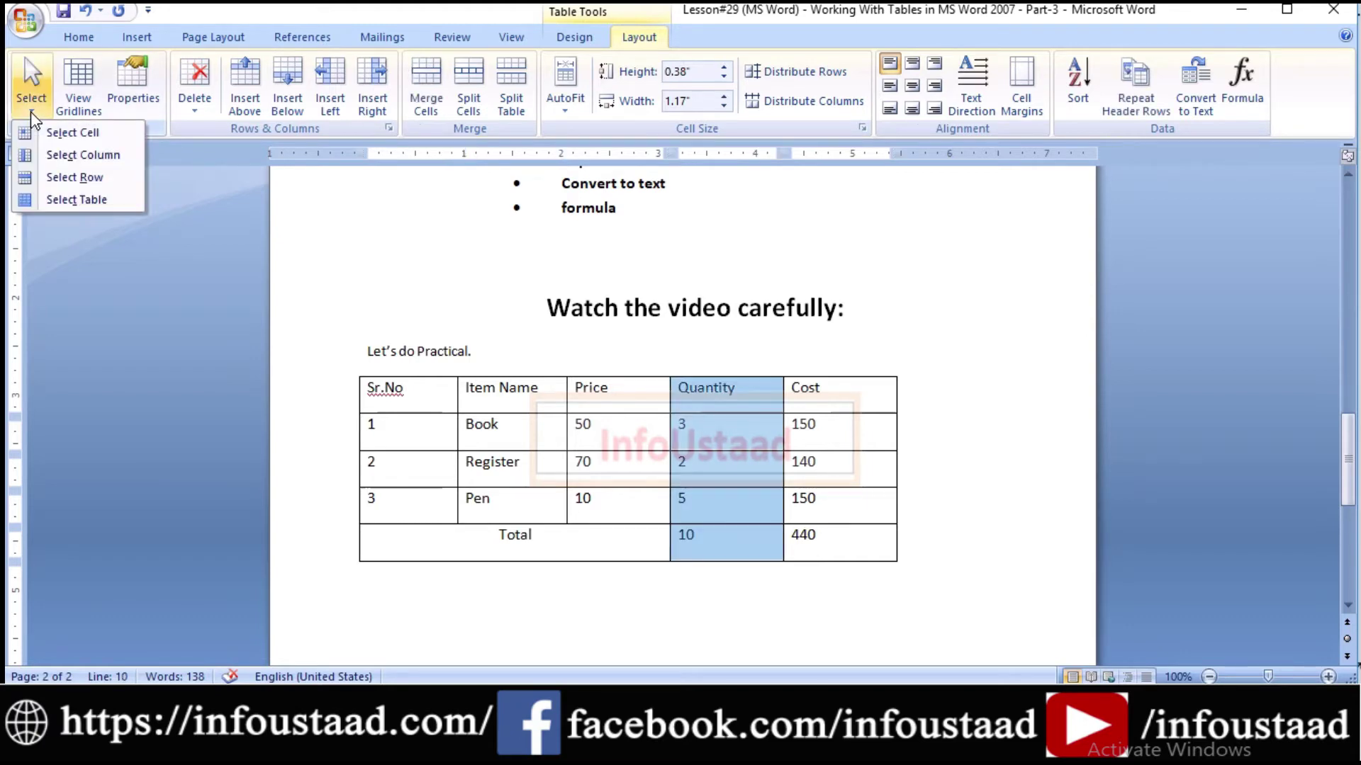
{"action": "left_click", "coordinate": [53, 178]}
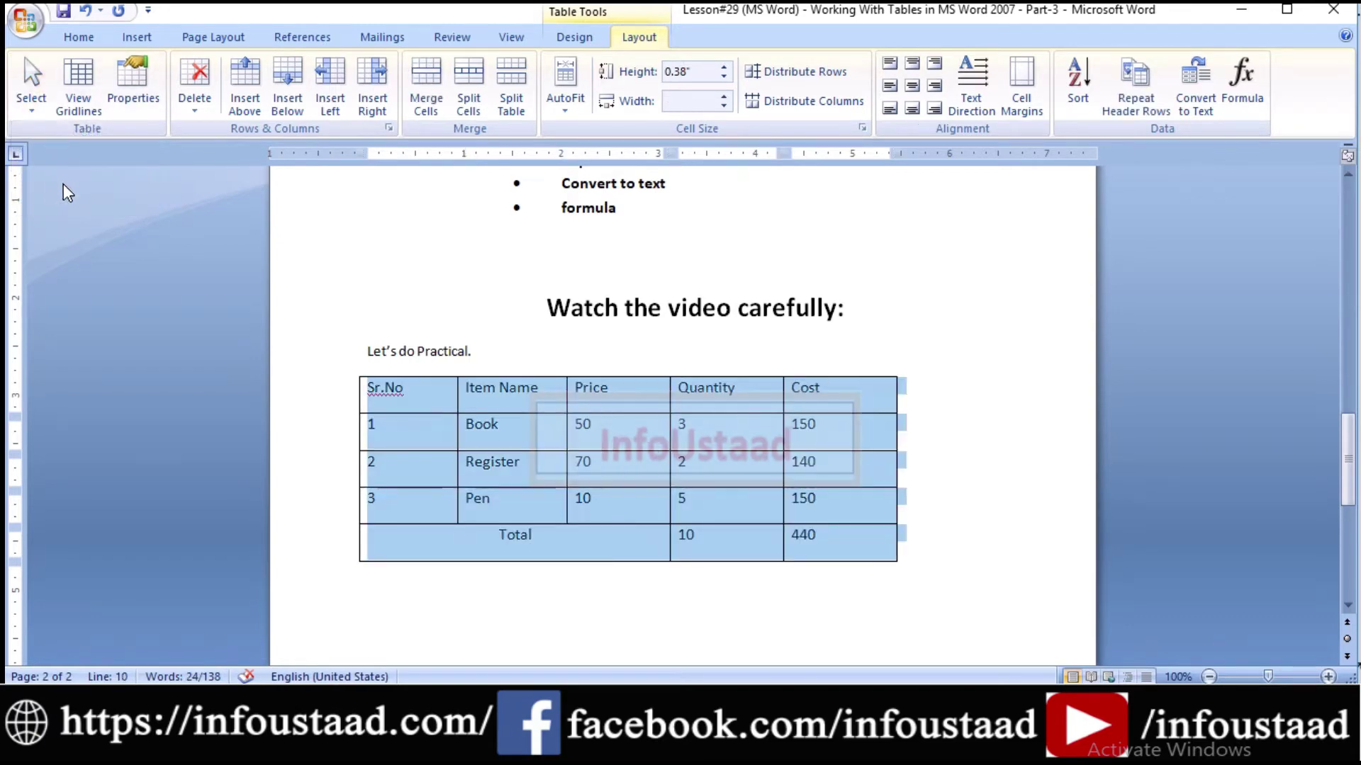
{"action": "left_click", "coordinate": [753, 442]}
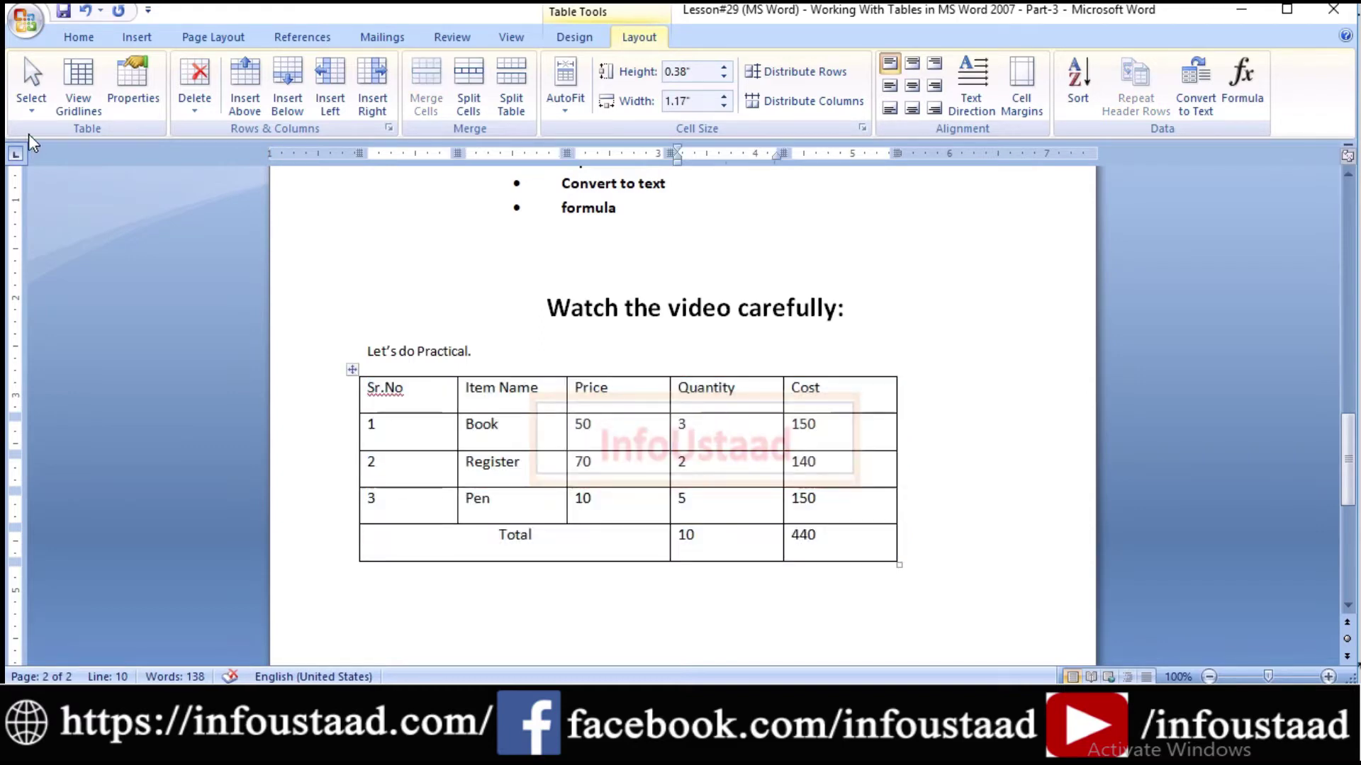
Select the Book row, then the whole table, and toggle View Gridlines.
{"action": "left_click", "coordinate": [36, 108]}
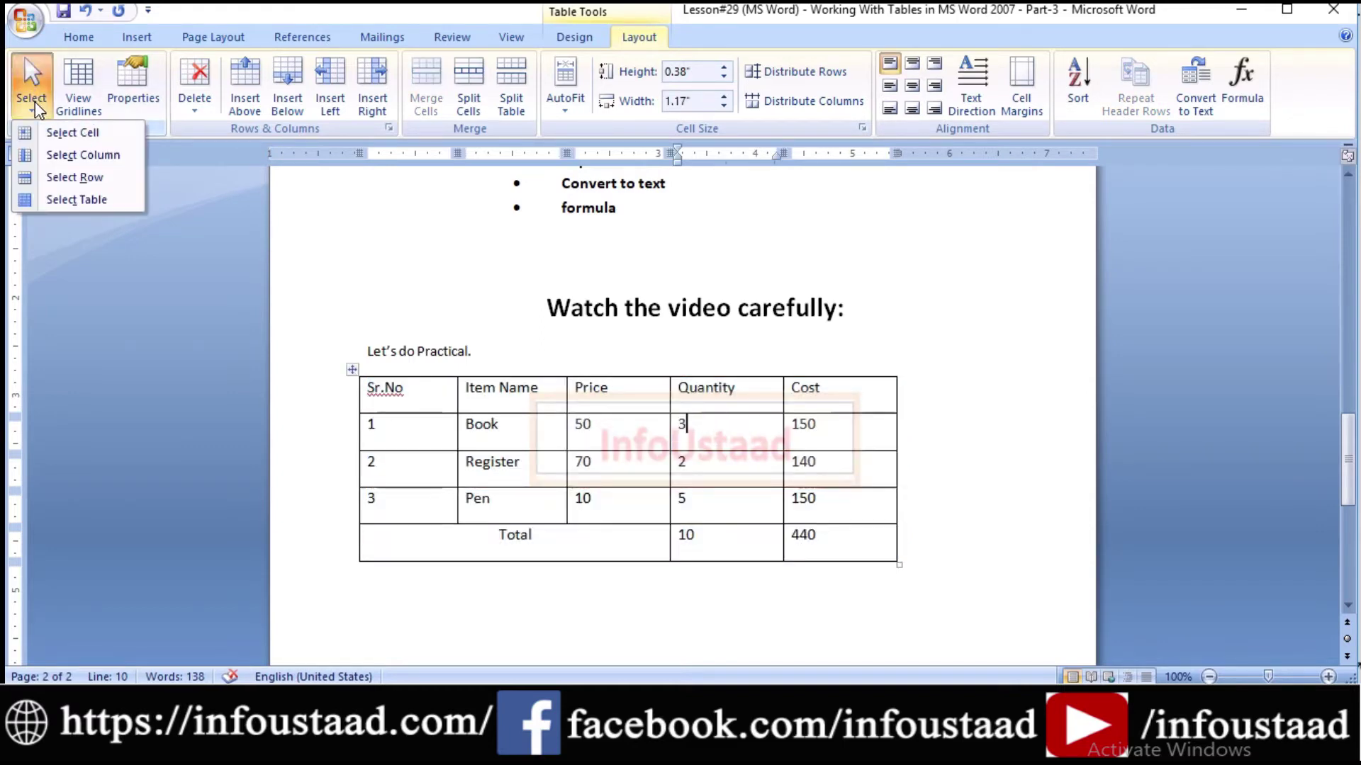
{"action": "left_click", "coordinate": [64, 177]}
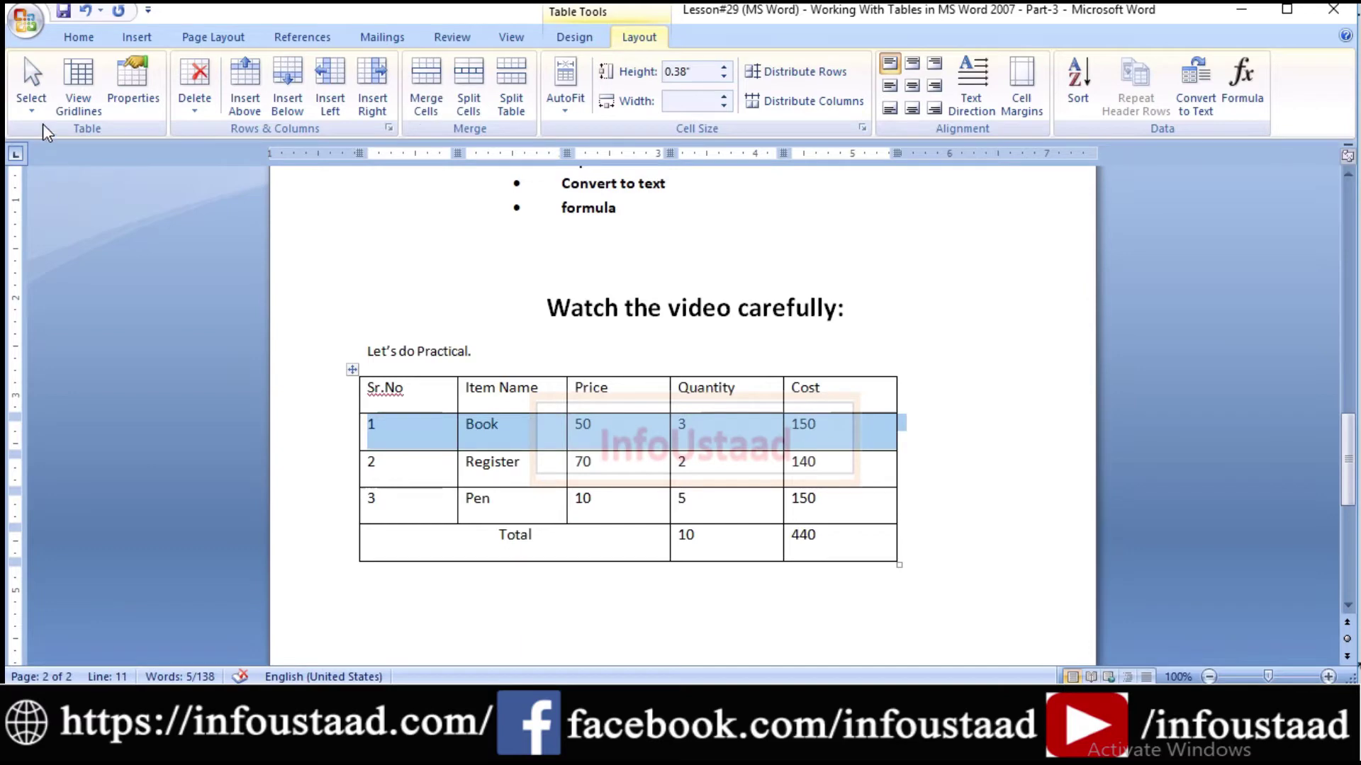
{"action": "left_click", "coordinate": [33, 103]}
{"action": "left_click", "coordinate": [68, 200]}
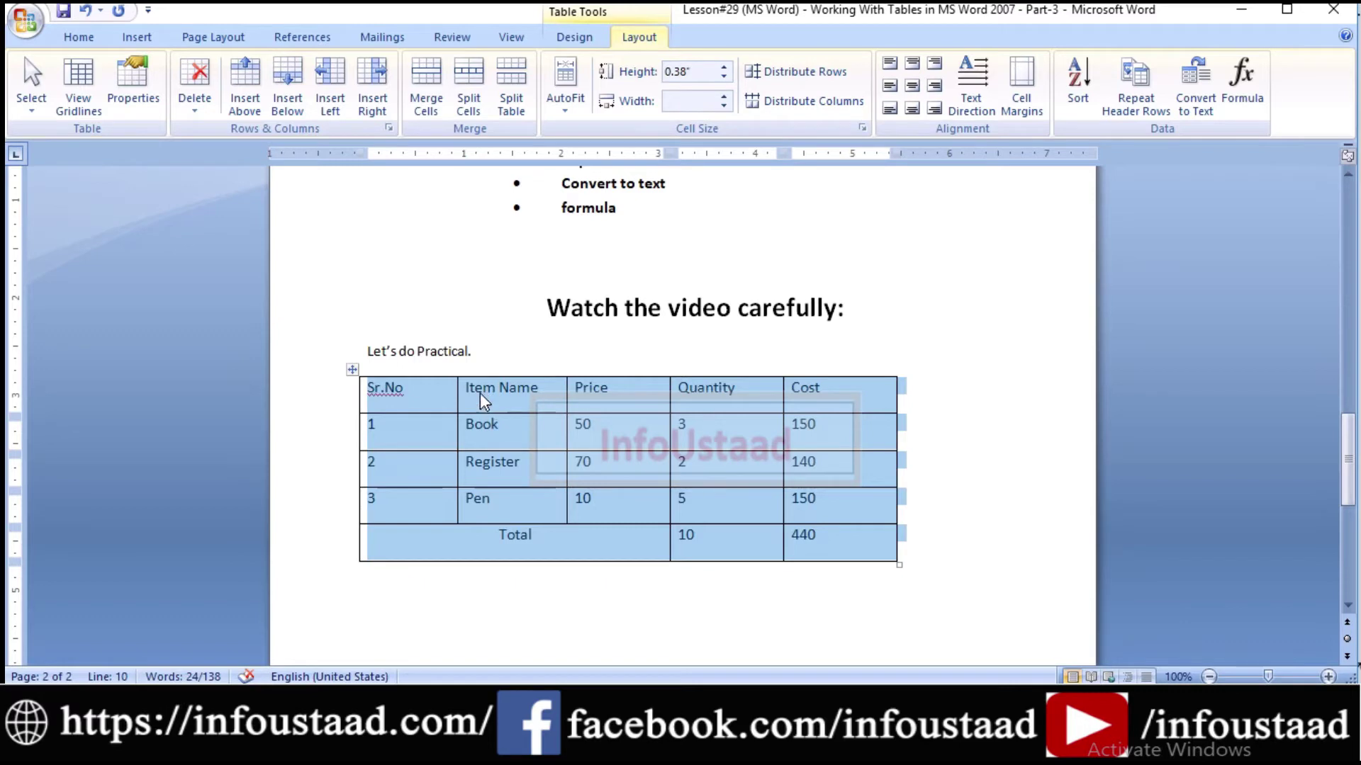
{"action": "left_click", "coordinate": [80, 93]}
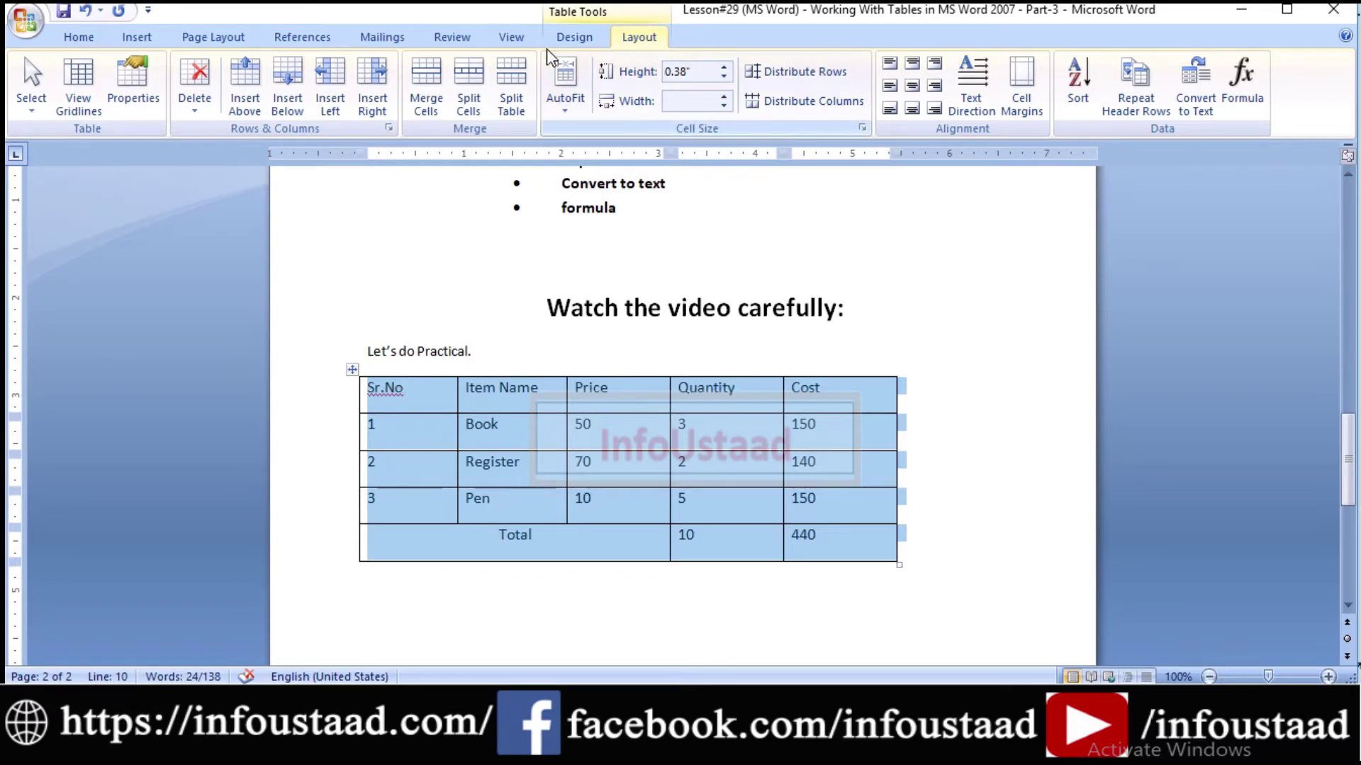
{"action": "left_click", "coordinate": [583, 39]}
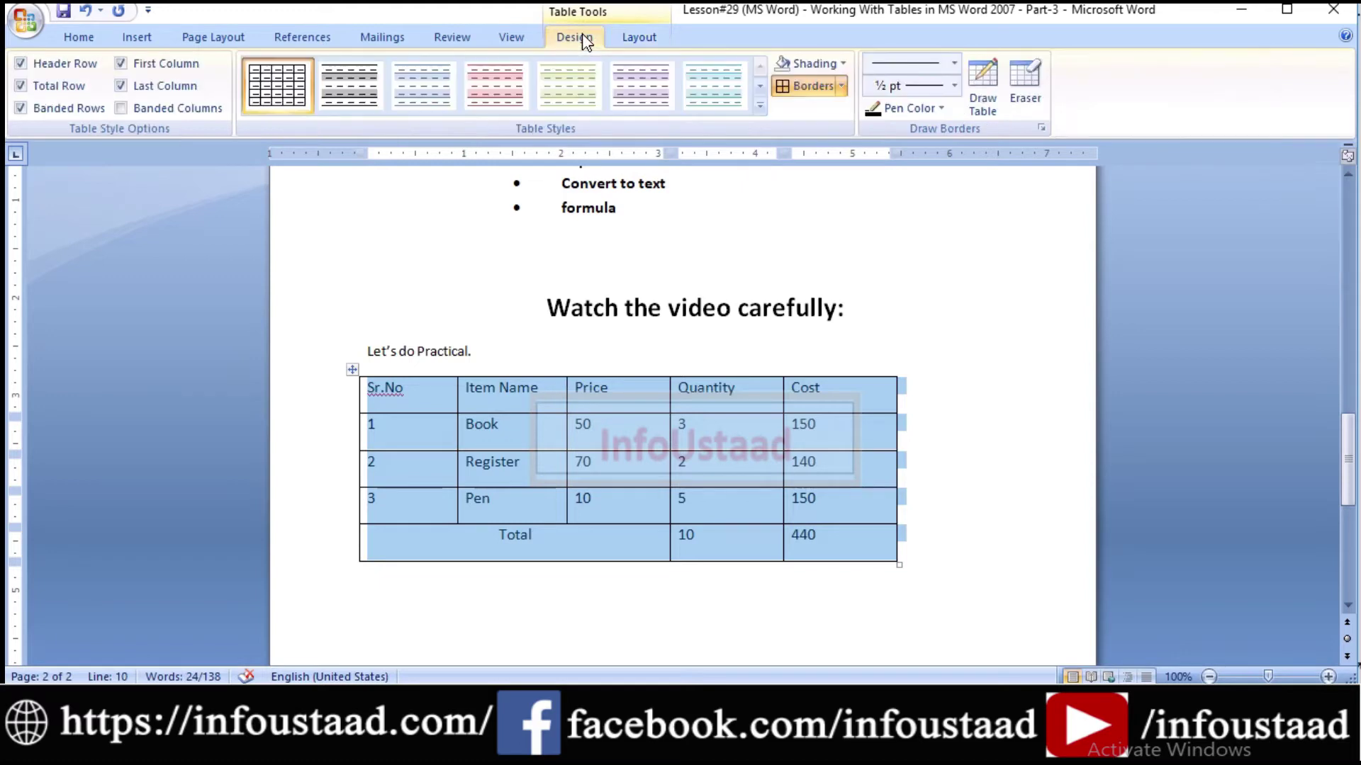
{"action": "left_click", "coordinate": [842, 87]}
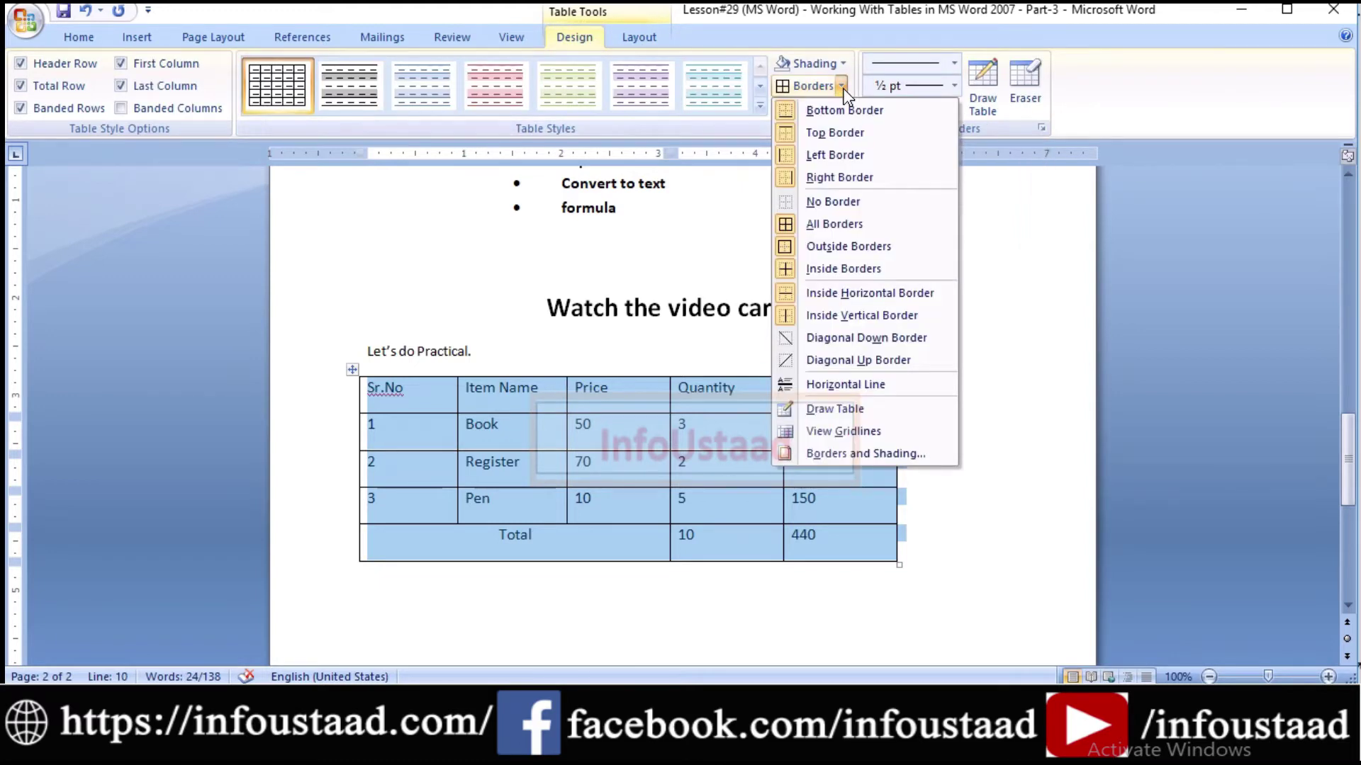
{"action": "left_click", "coordinate": [832, 204]}
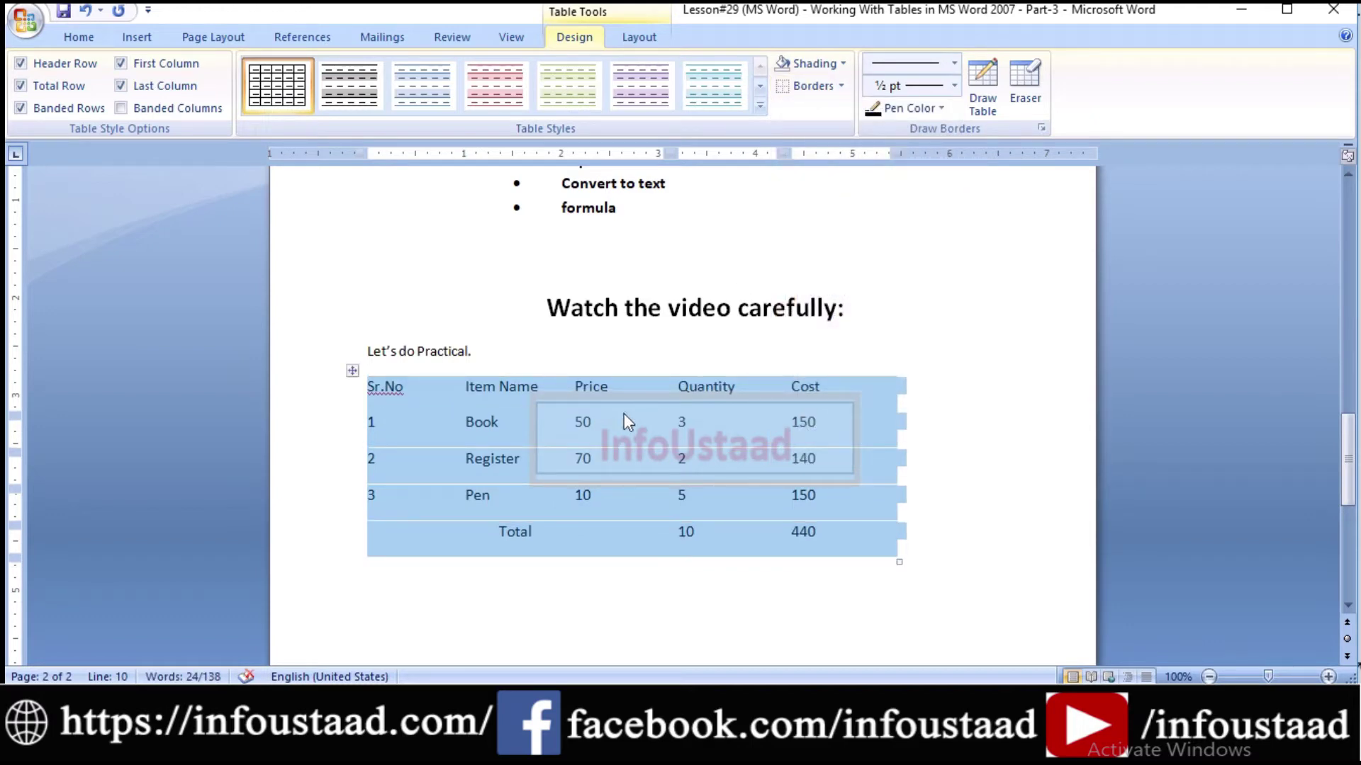
{"action": "left_click", "coordinate": [952, 450]}
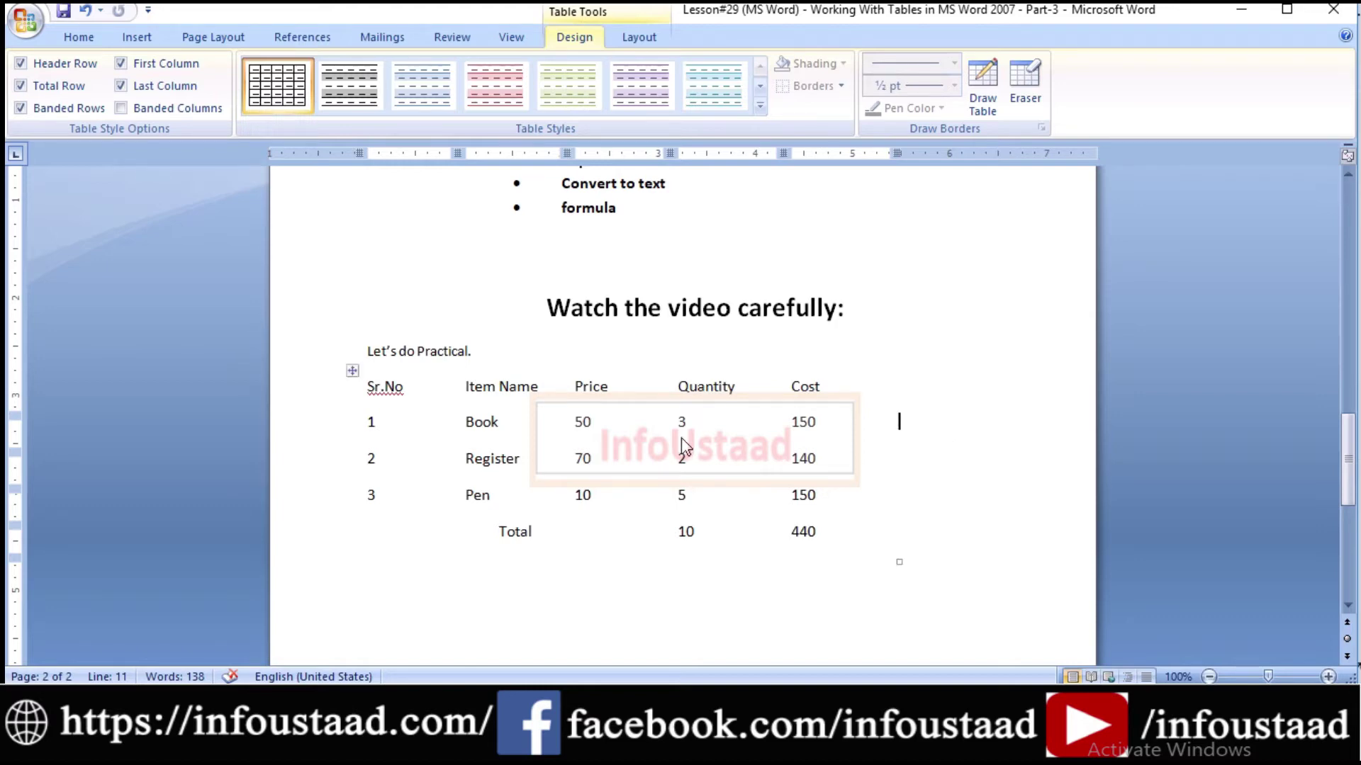
{"action": "left_click", "coordinate": [24, 32]}
{"action": "mouse_move", "coordinate": [78, 237]}
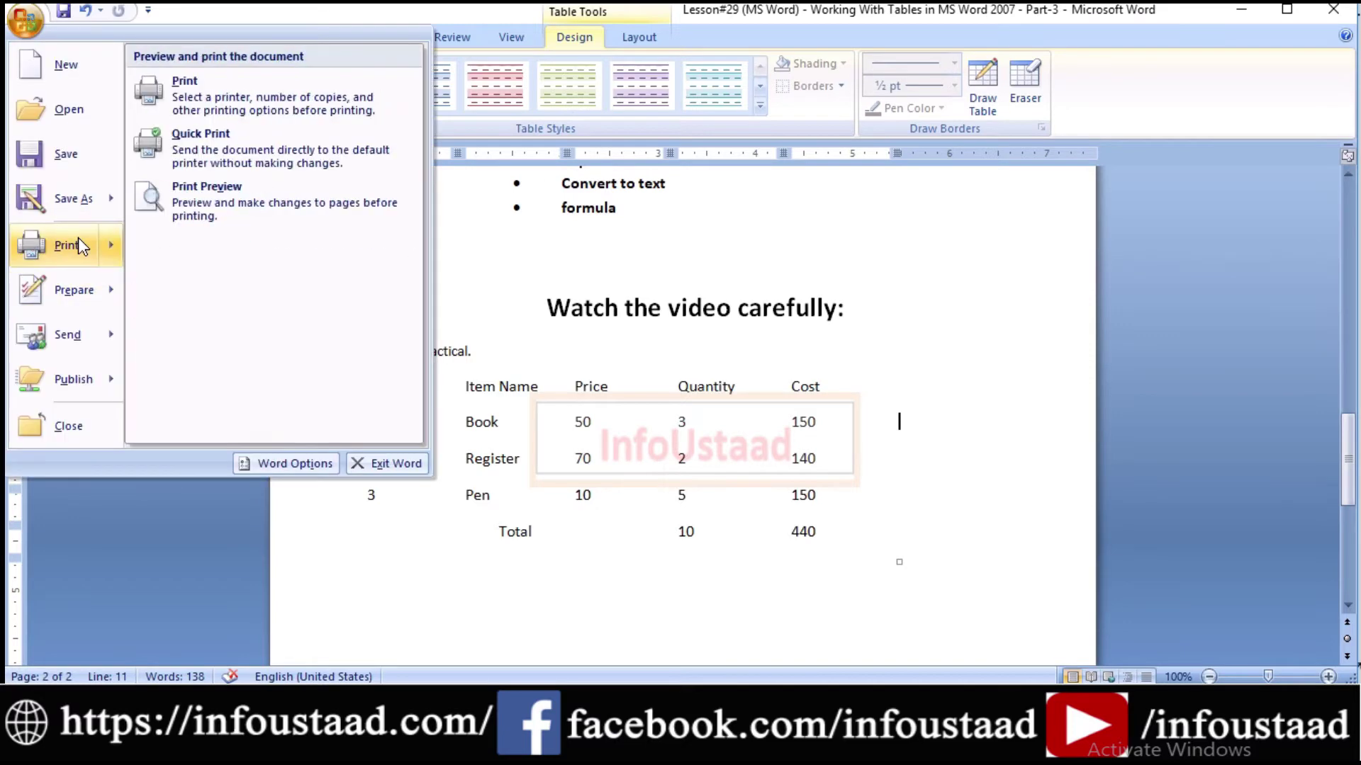
{"action": "left_click", "coordinate": [244, 189]}
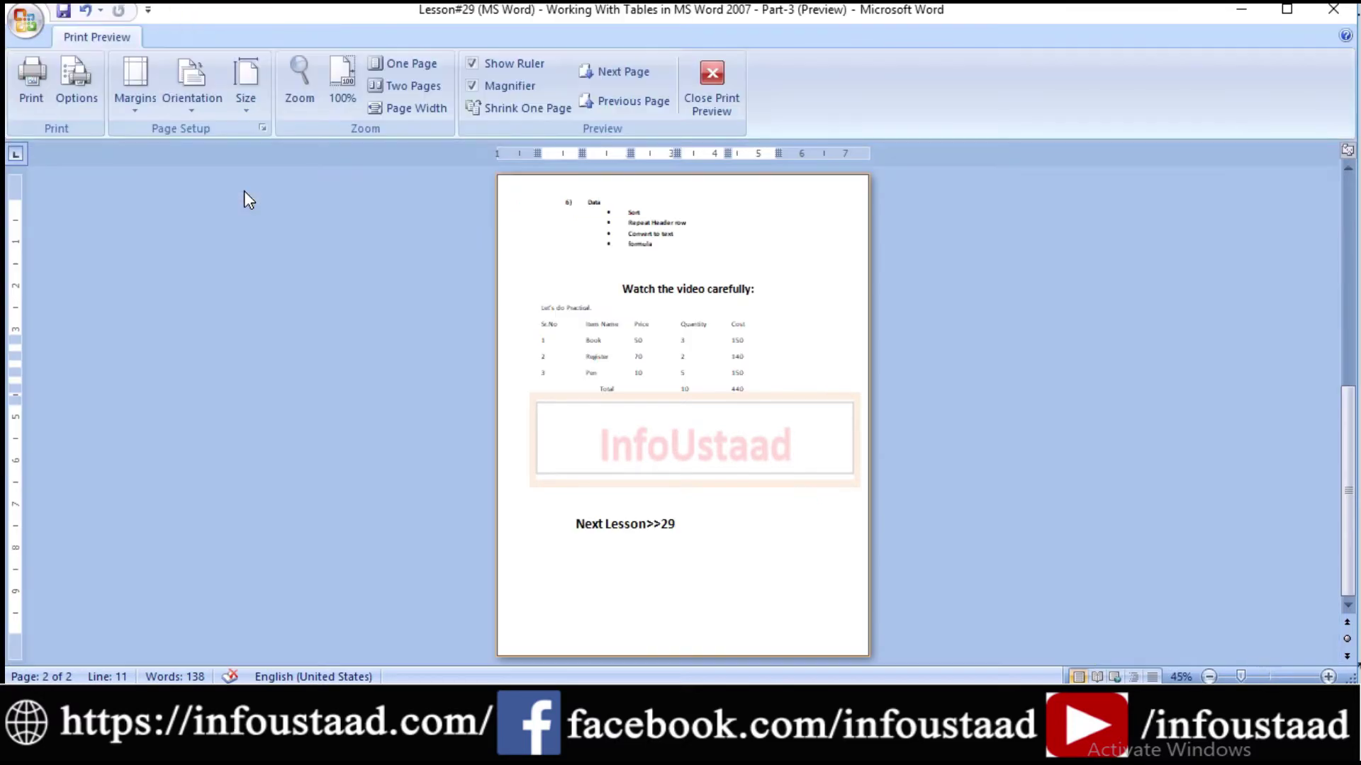
{"action": "left_click", "coordinate": [1327, 677]}
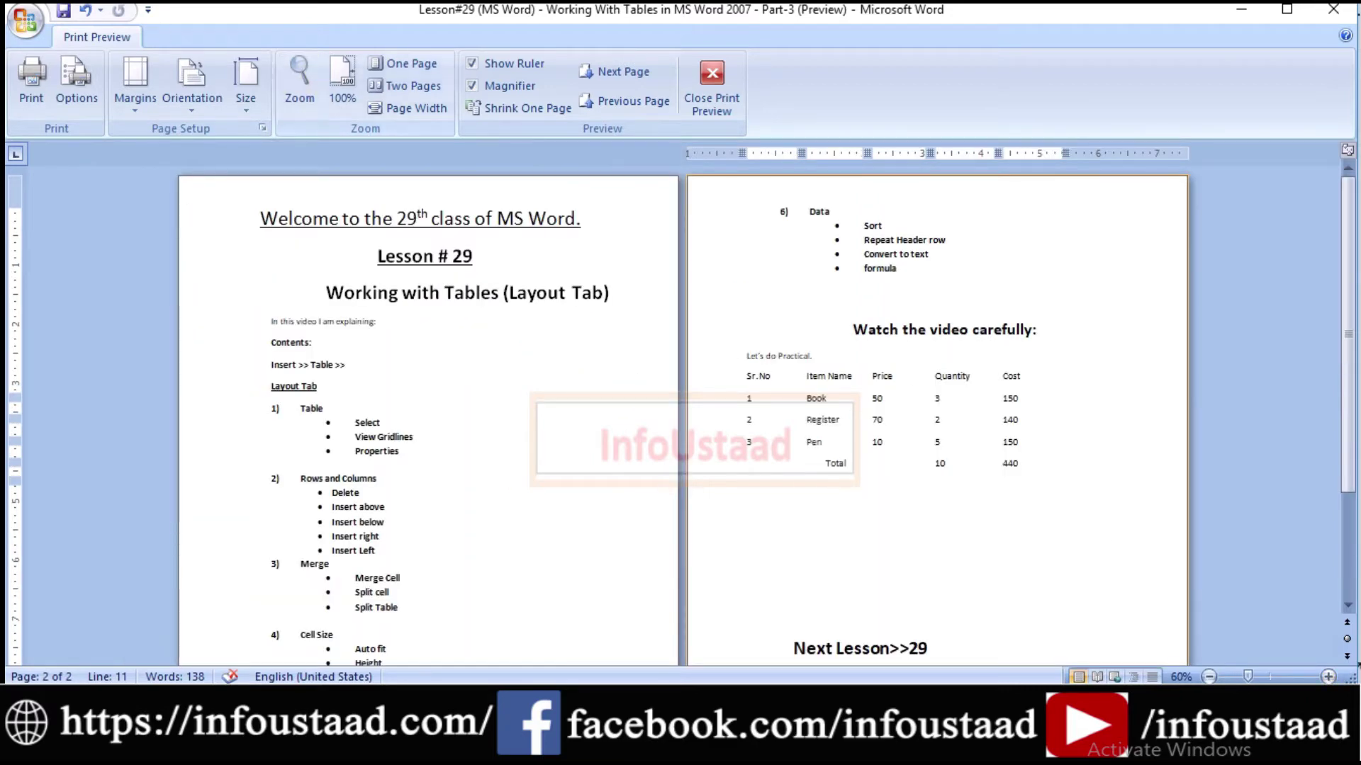
{"action": "left_click_drag", "start_coordinate": [721, 346], "coordinate": [1083, 523]}
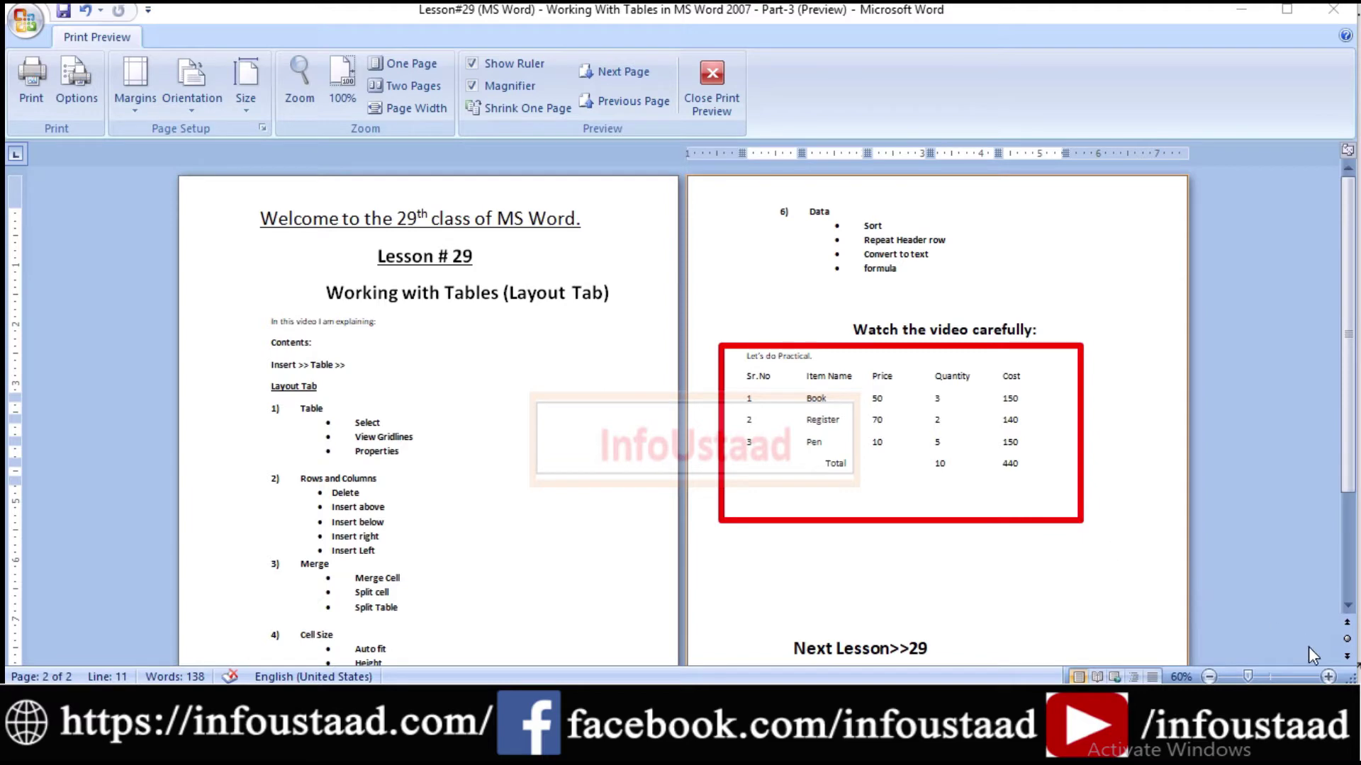
{"action": "left_click", "coordinate": [712, 73]}
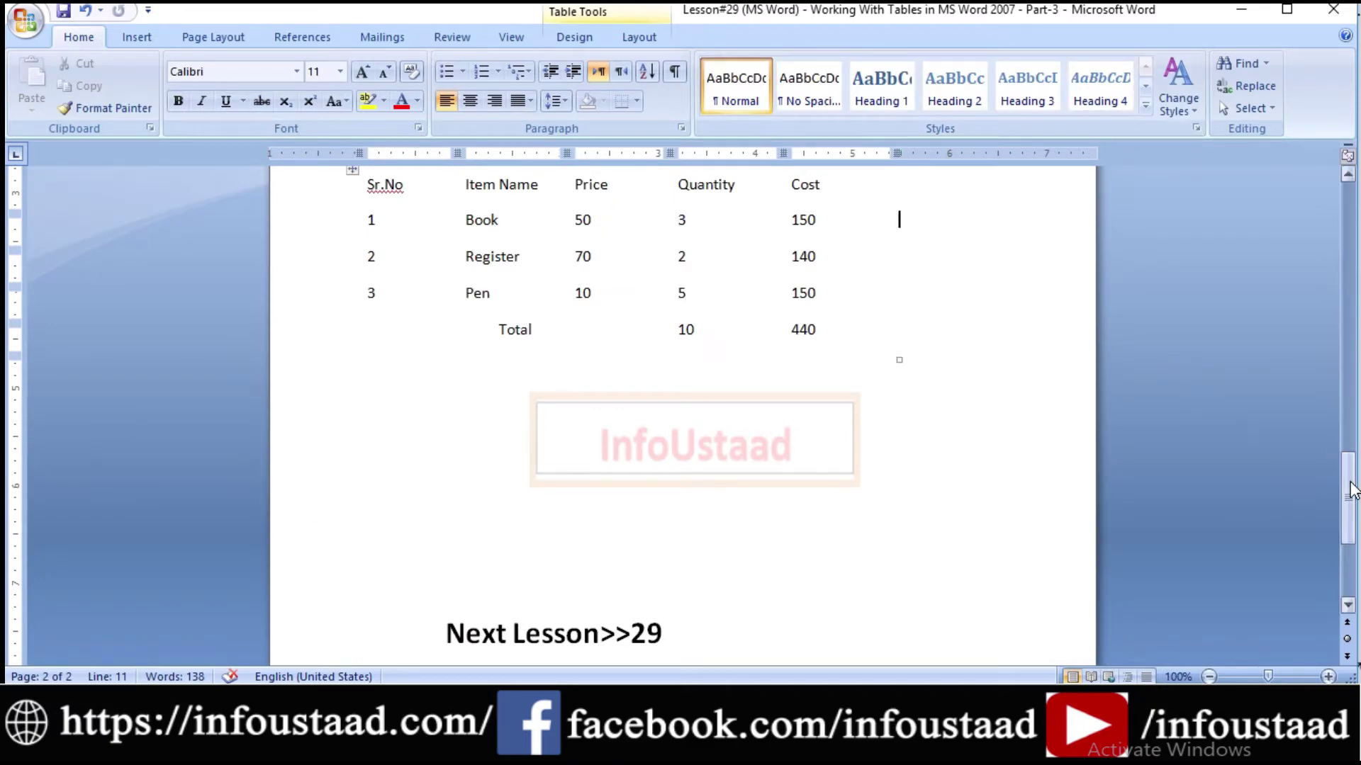
Turn on View Gridlines so dashed lines outline every cell, then open the Office menu.
{"action": "scroll", "coordinate": [681, 412], "scroll_direction": "up", "scroll_amount": 4}
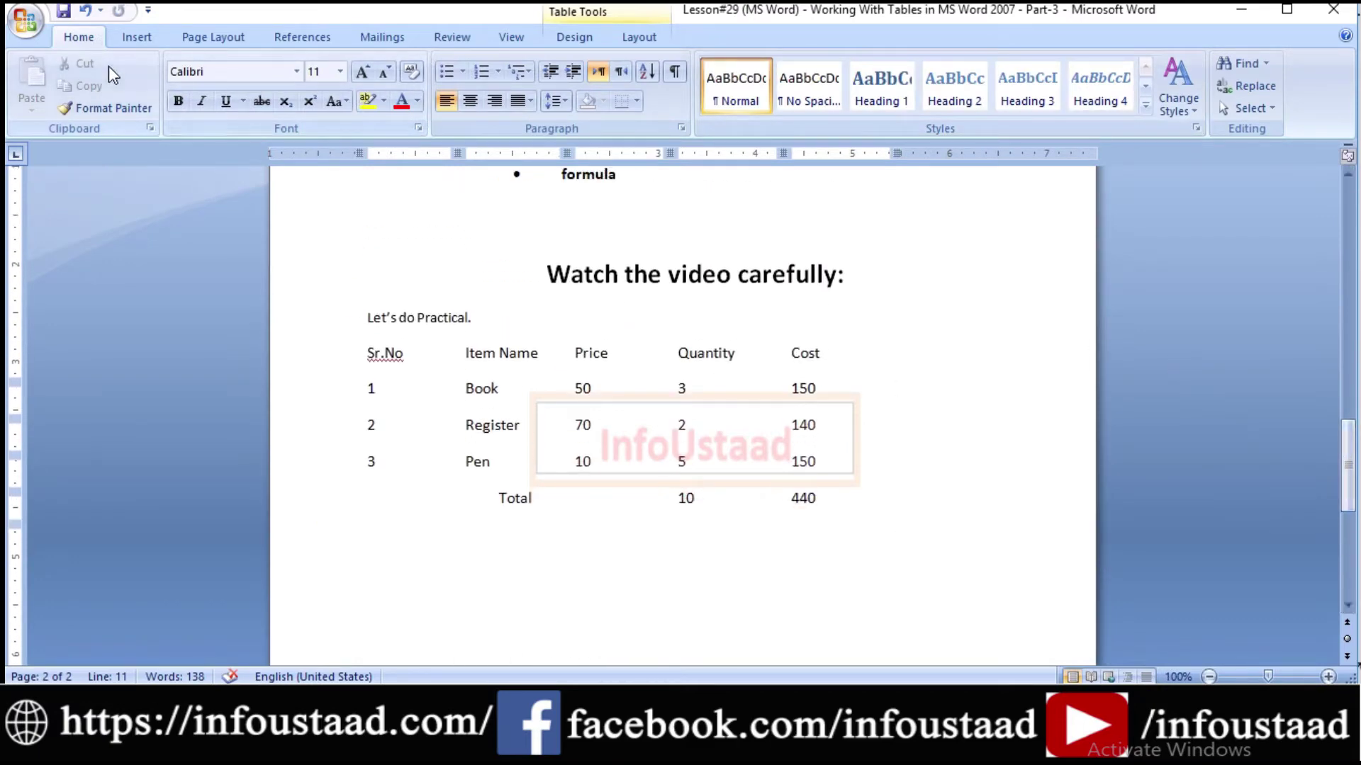
{"action": "left_click", "coordinate": [639, 39]}
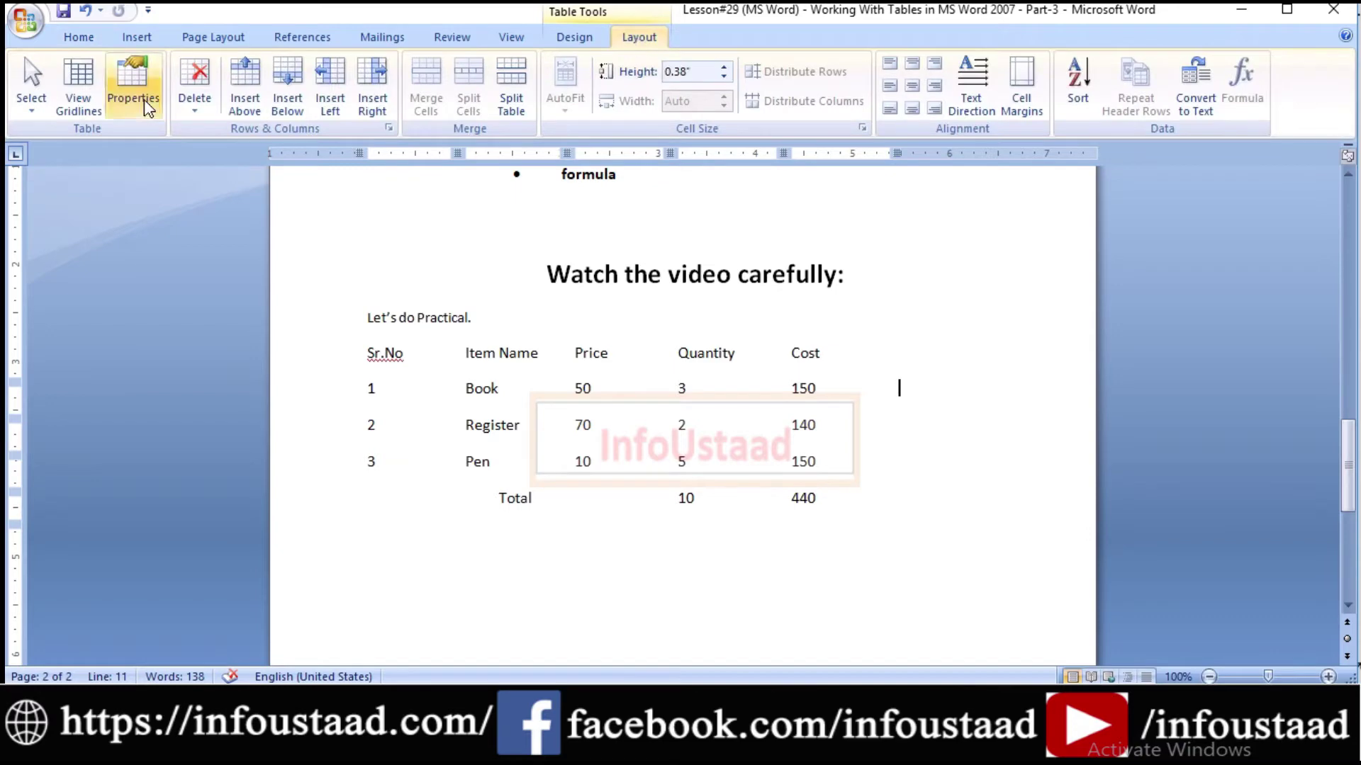
{"action": "left_click", "coordinate": [79, 91]}
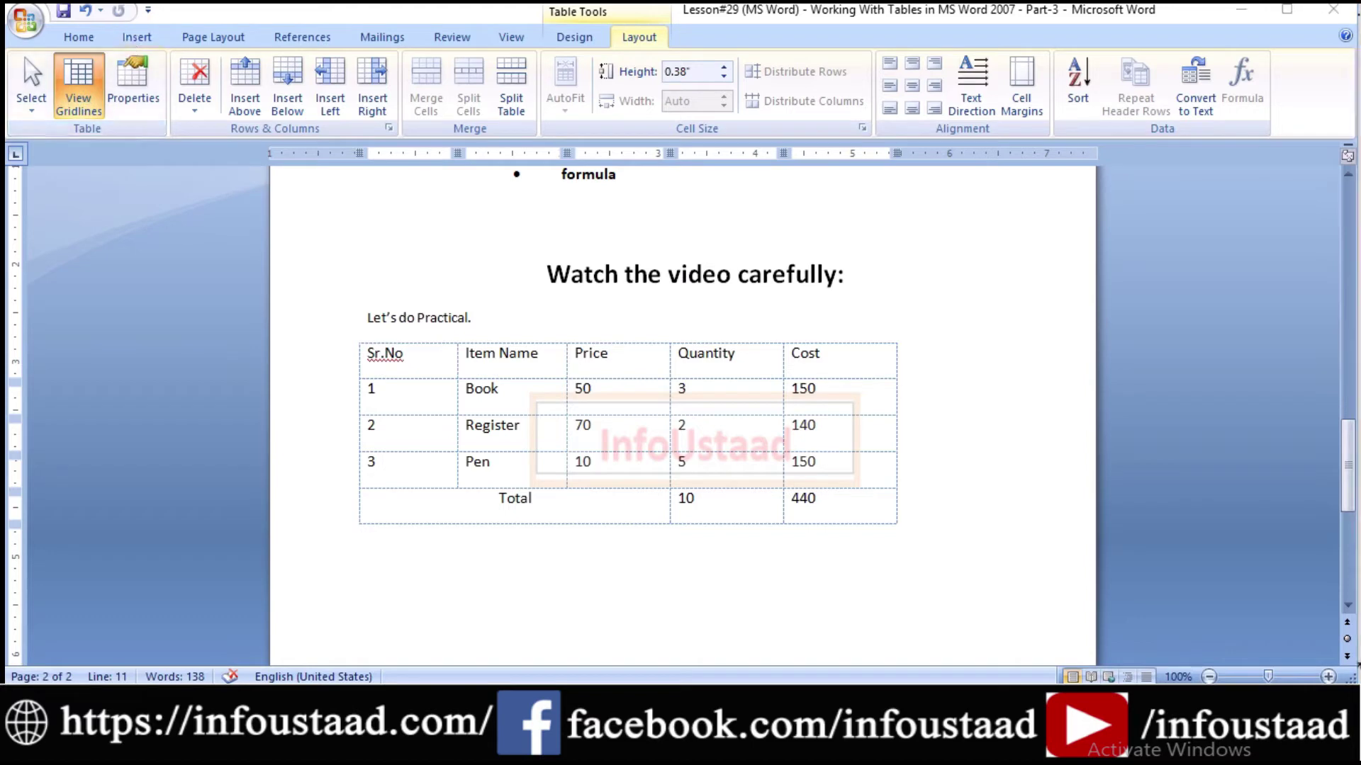
{"action": "mouse_move", "coordinate": [333, 318]}
{"action": "left_mouse_down"}
{"action": "mouse_move", "coordinate": [542, 464]}
{"action": "mouse_move", "coordinate": [950, 555]}
{"action": "mouse_move", "coordinate": [967, 594]}
{"action": "left_mouse_up"}
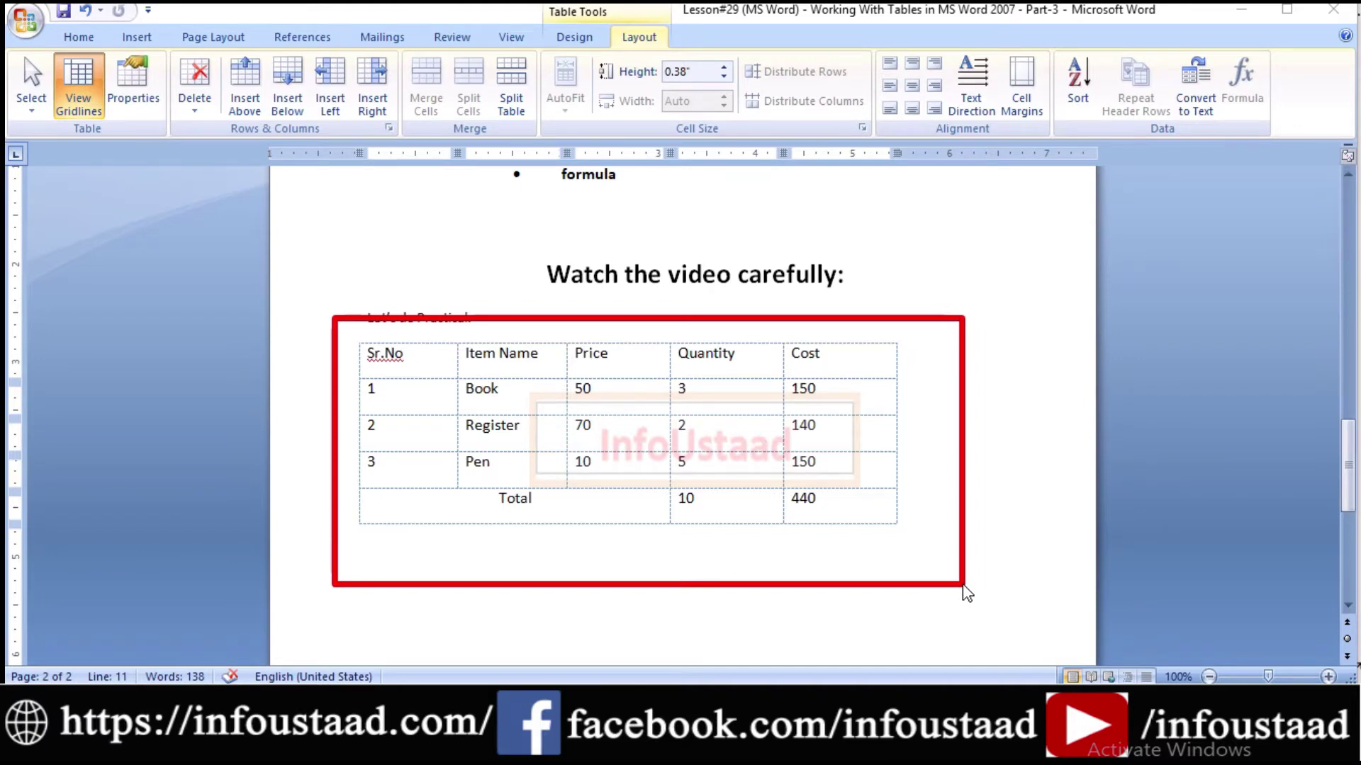
{"action": "key", "text": "Escape"}
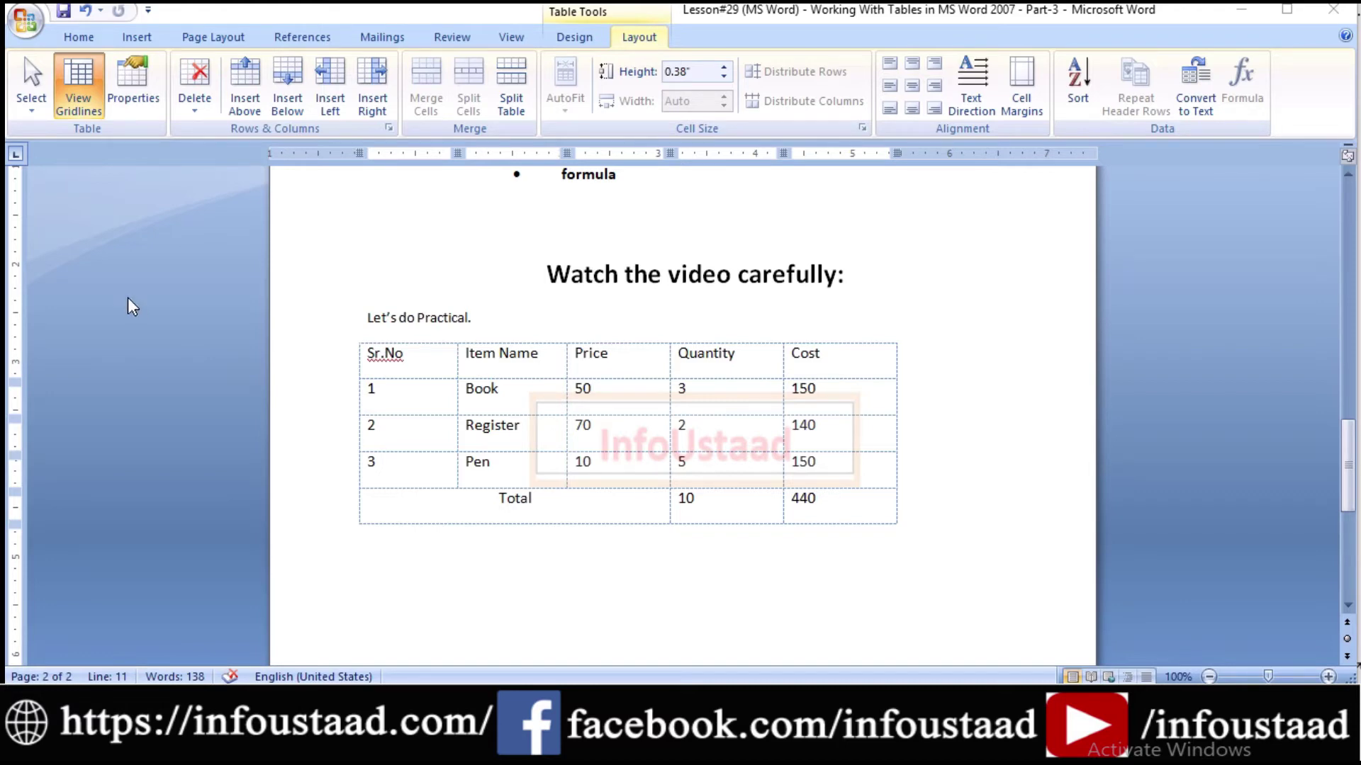
{"action": "left_click", "coordinate": [30, 41]}
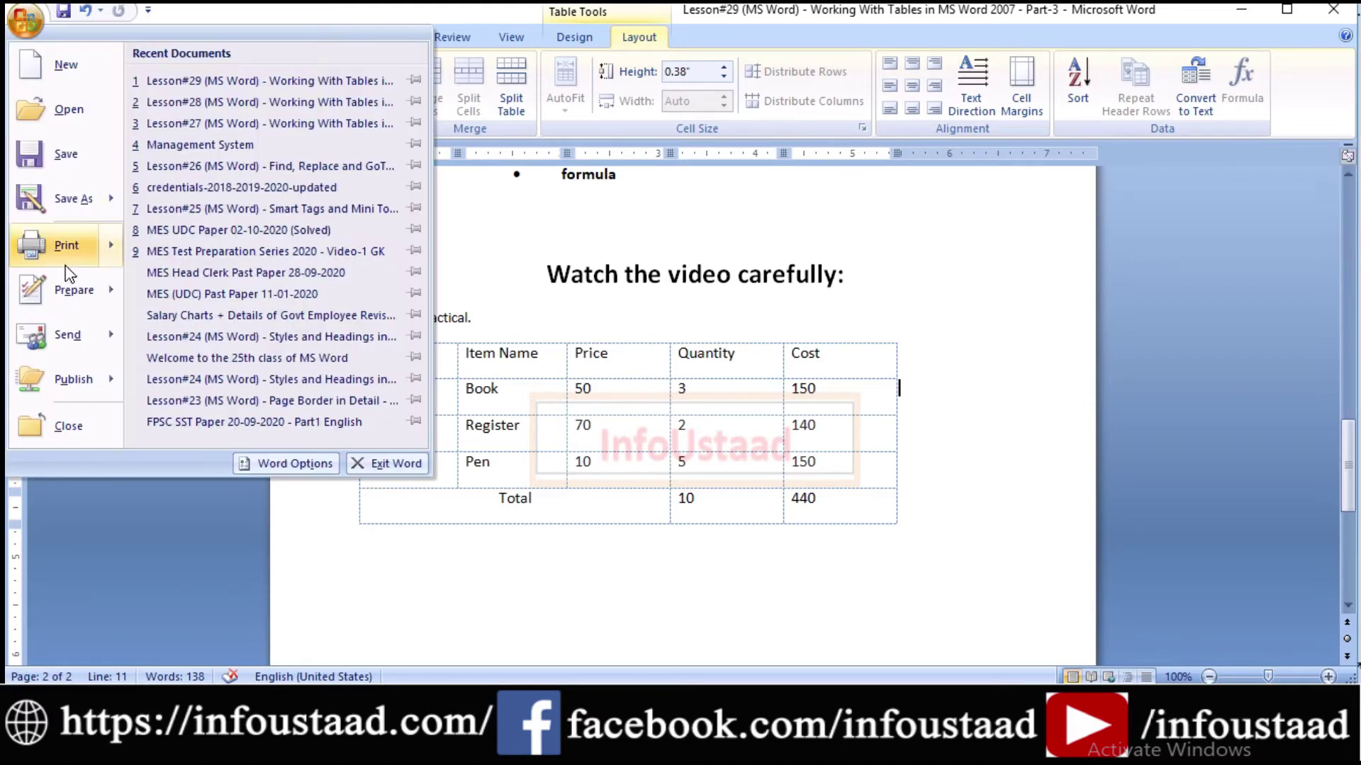
Open Print Preview and zoom to show both pages side by side.
{"action": "mouse_move", "coordinate": [71, 244]}
{"action": "left_click", "coordinate": [217, 207]}
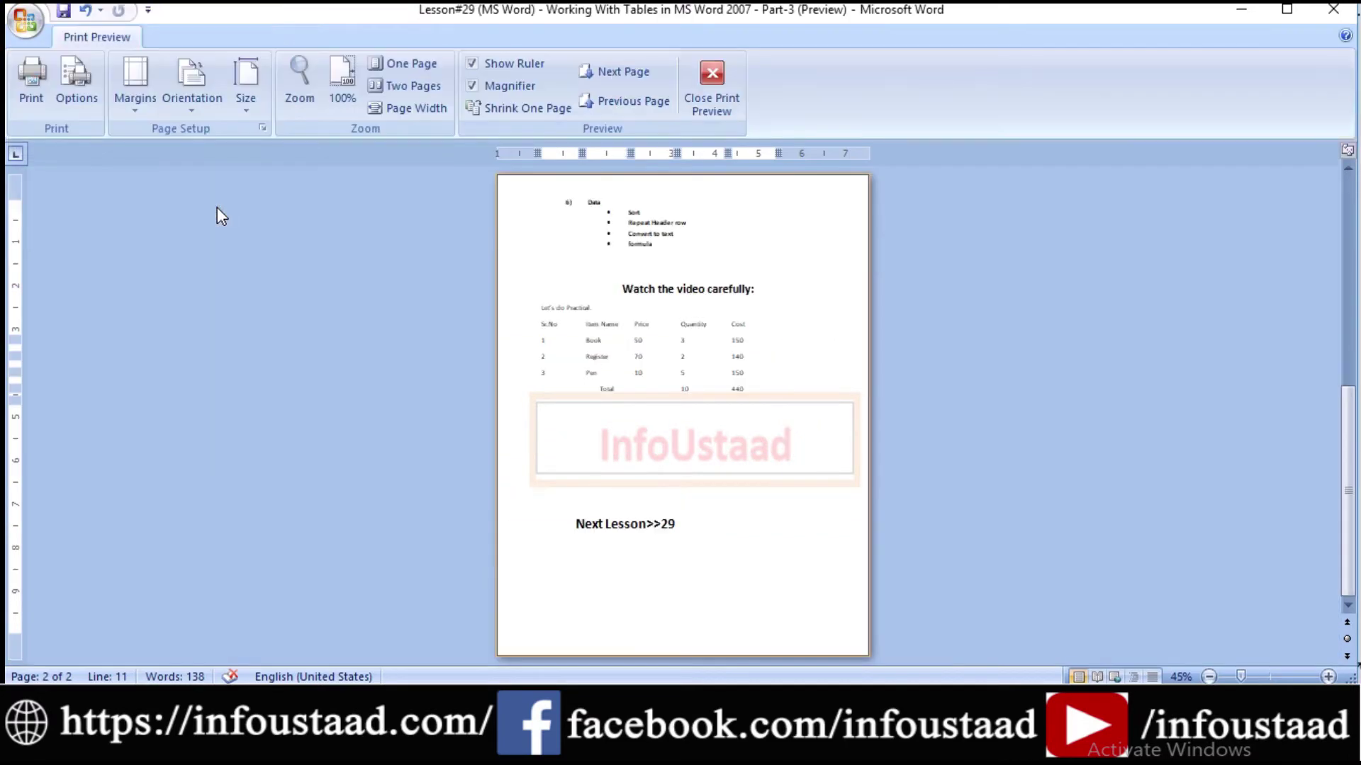
{"action": "left_click", "coordinate": [1327, 677]}
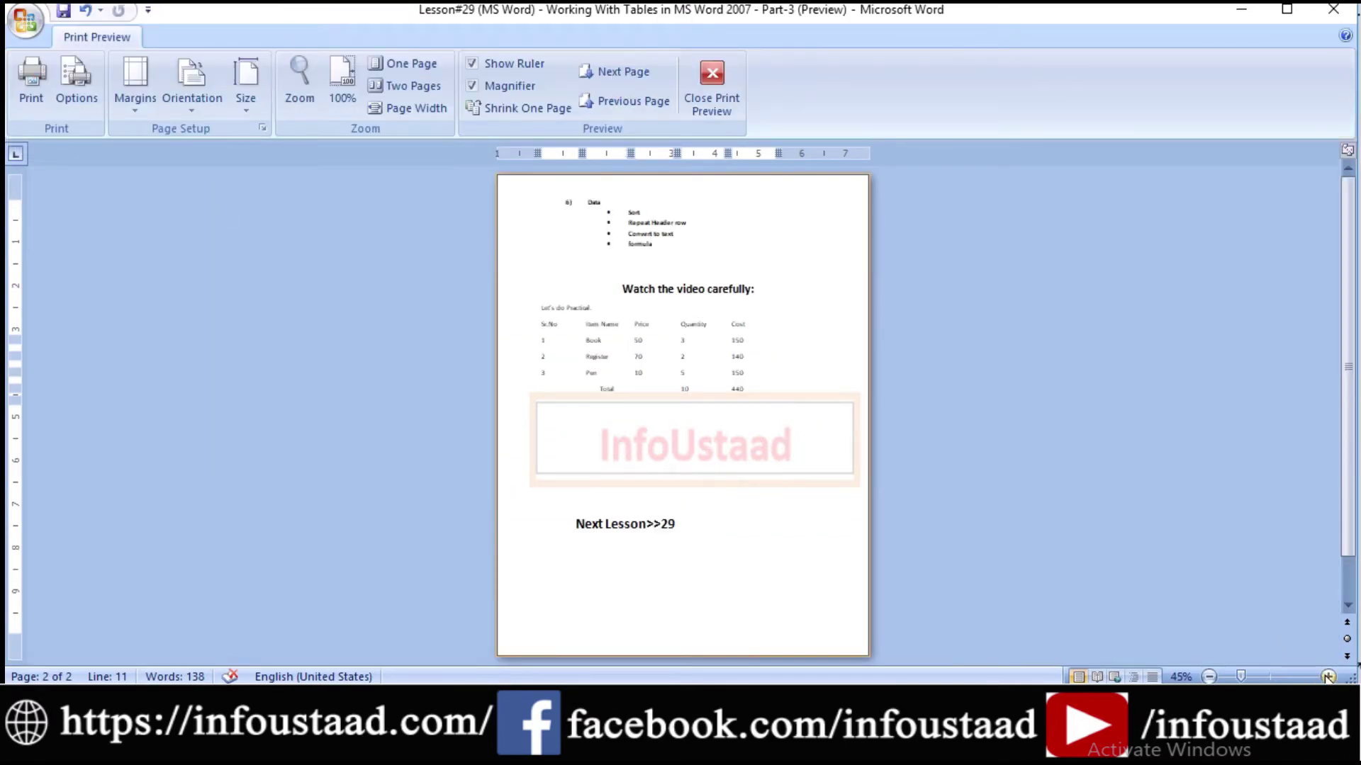
{"action": "left_click", "coordinate": [1328, 677]}
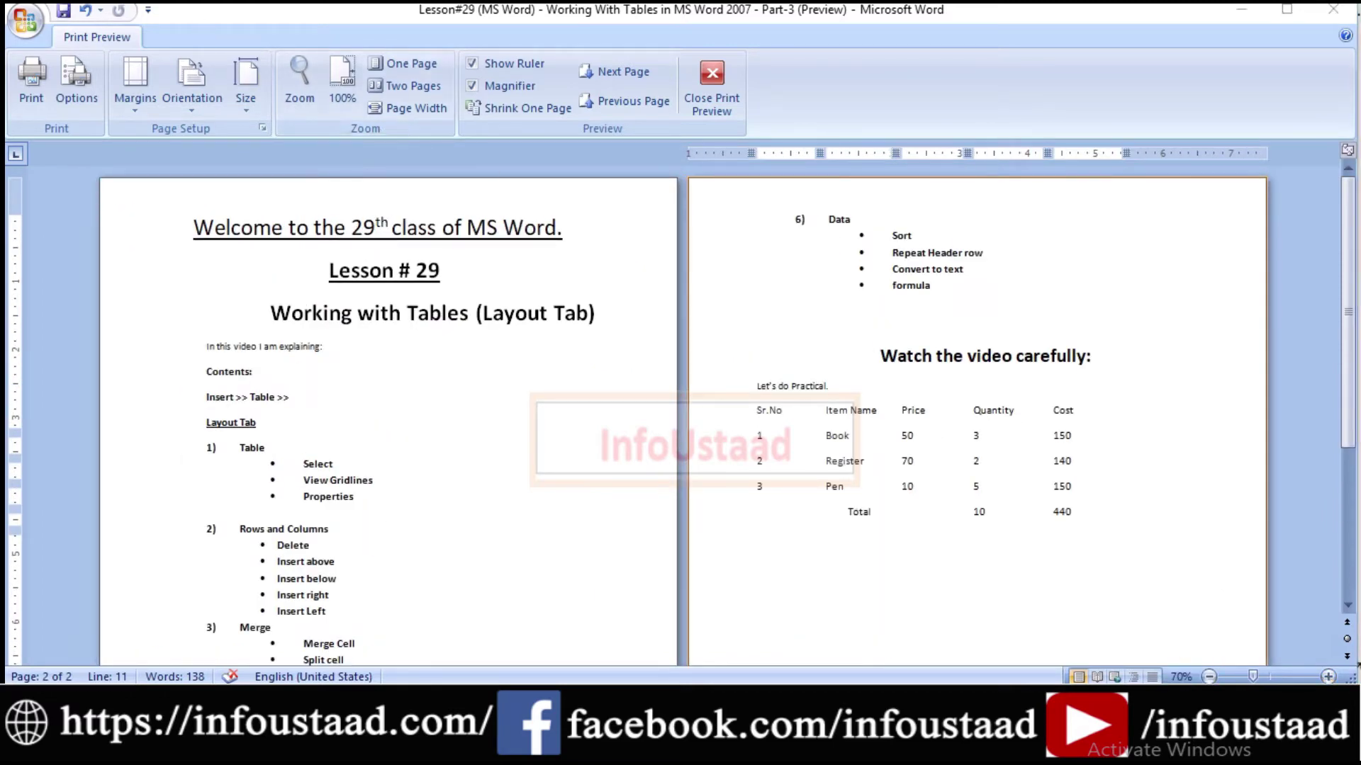
{"action": "mouse_move", "coordinate": [732, 358]}
{"action": "left_mouse_down"}
{"action": "mouse_move", "coordinate": [1057, 552]}
{"action": "mouse_move", "coordinate": [1190, 574]}
{"action": "left_mouse_up"}
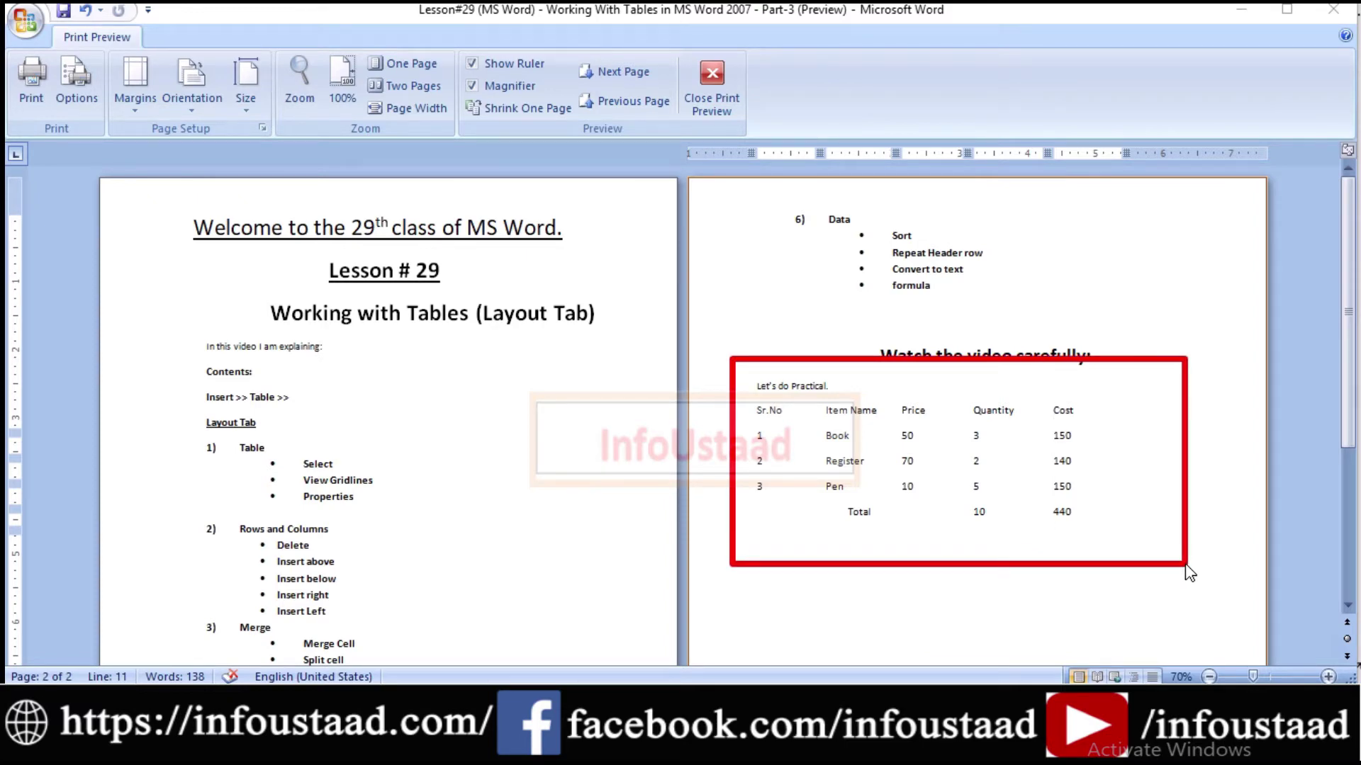
Close Print Preview and turn off View Gridlines for the table.
{"action": "left_click", "coordinate": [704, 89]}
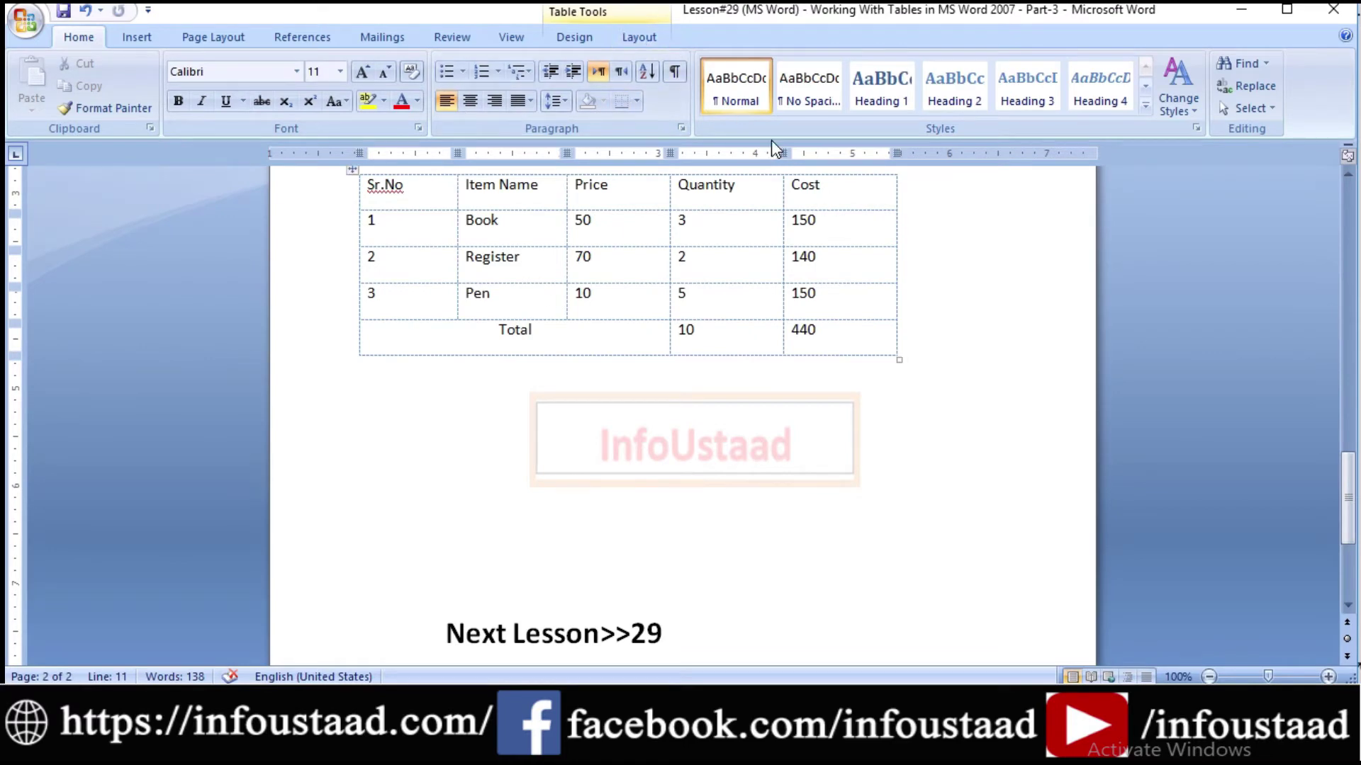
{"action": "left_click", "coordinate": [641, 38]}
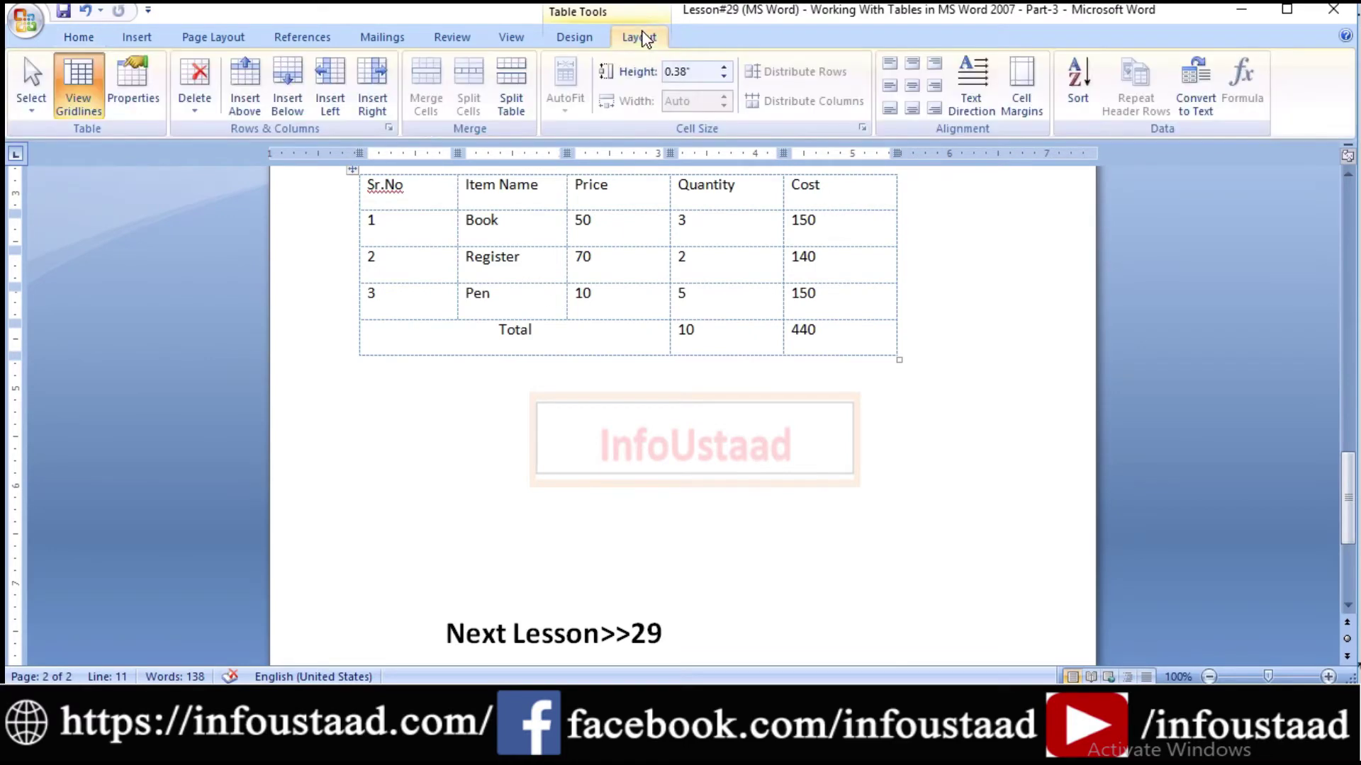
{"action": "left_click", "coordinate": [86, 95]}
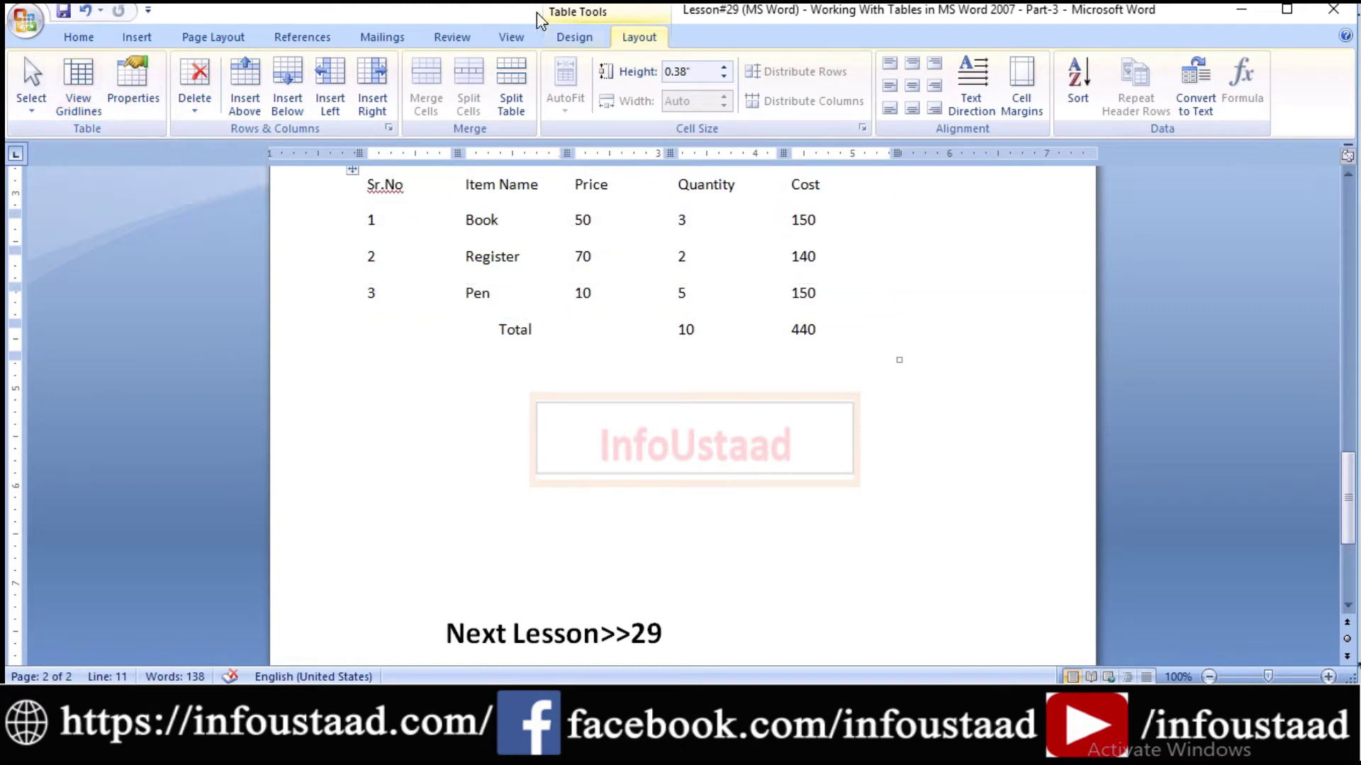
Apply All Borders to the whole practice table from the Design tab, then deselect it.
{"action": "left_click", "coordinate": [574, 37]}
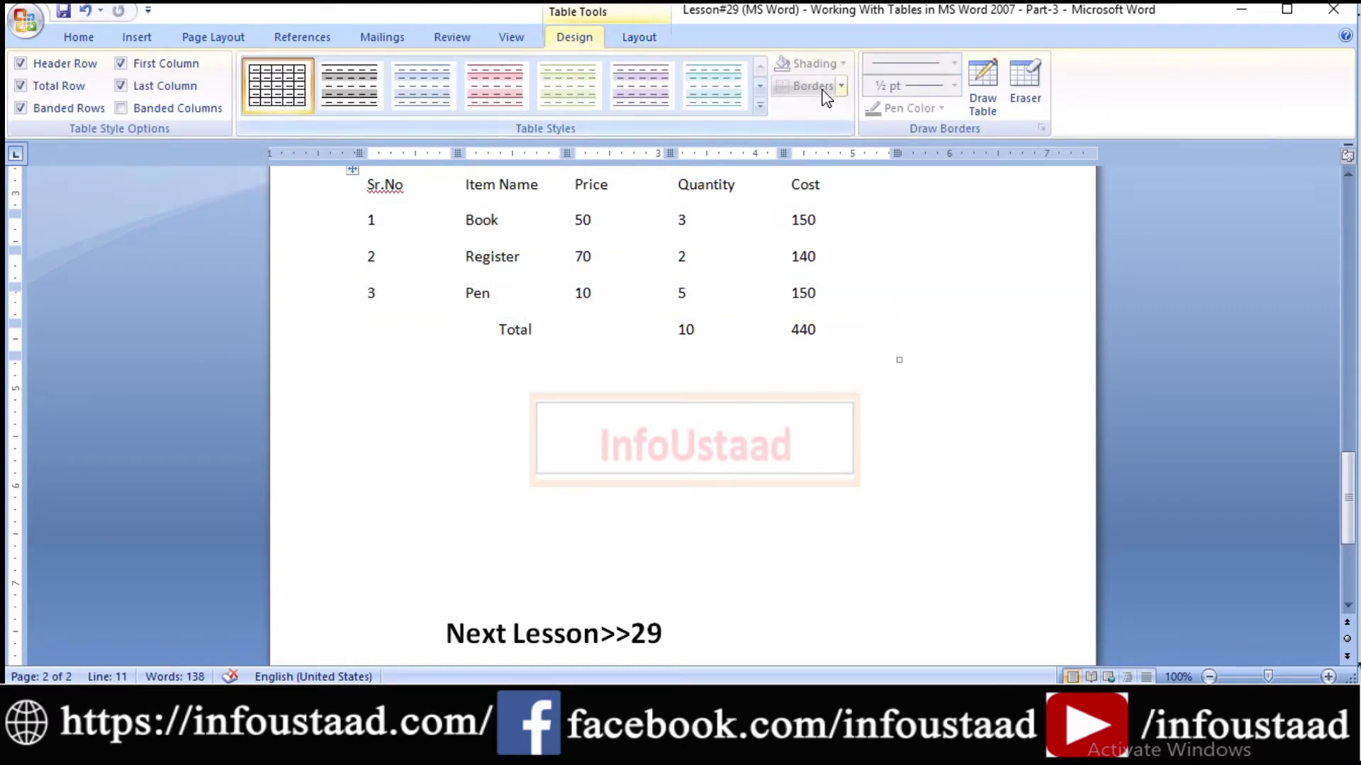
{"action": "left_click", "coordinate": [353, 172]}
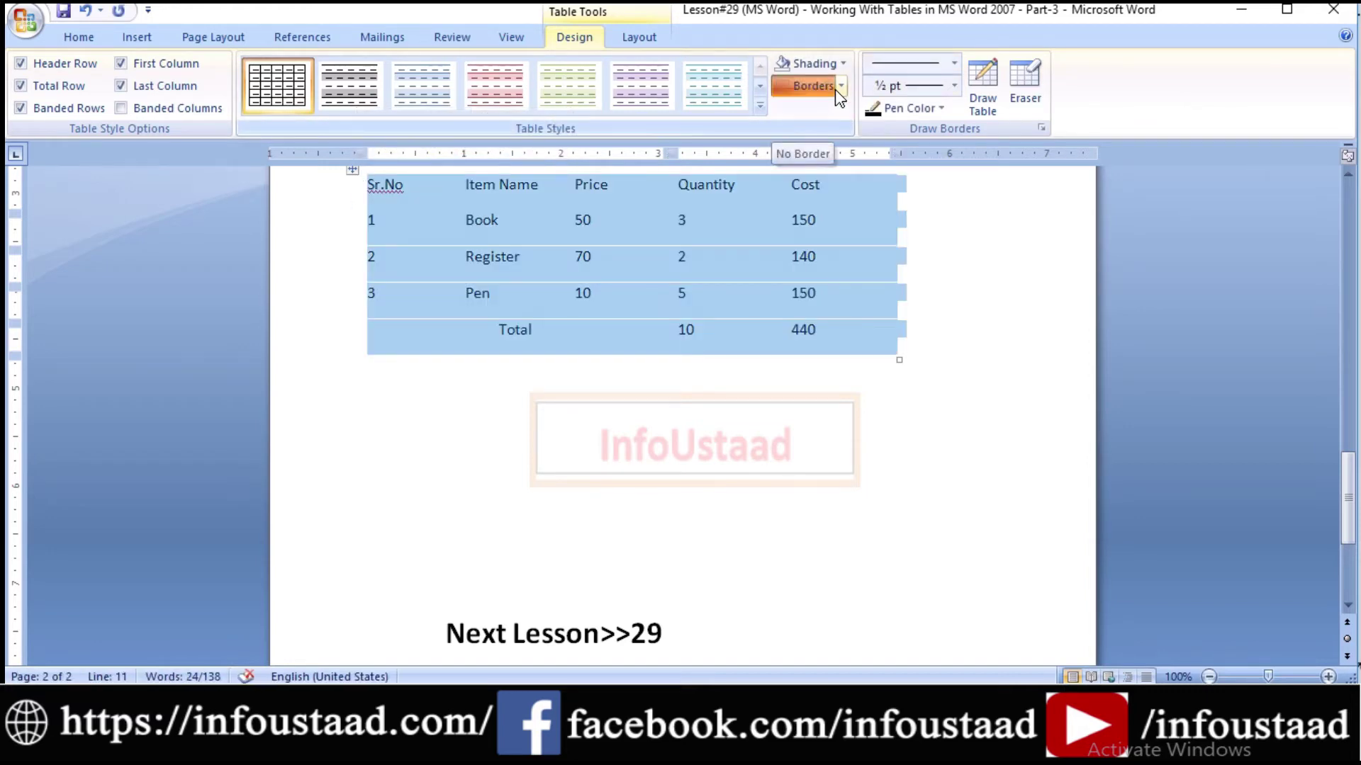
{"action": "left_click", "coordinate": [840, 87]}
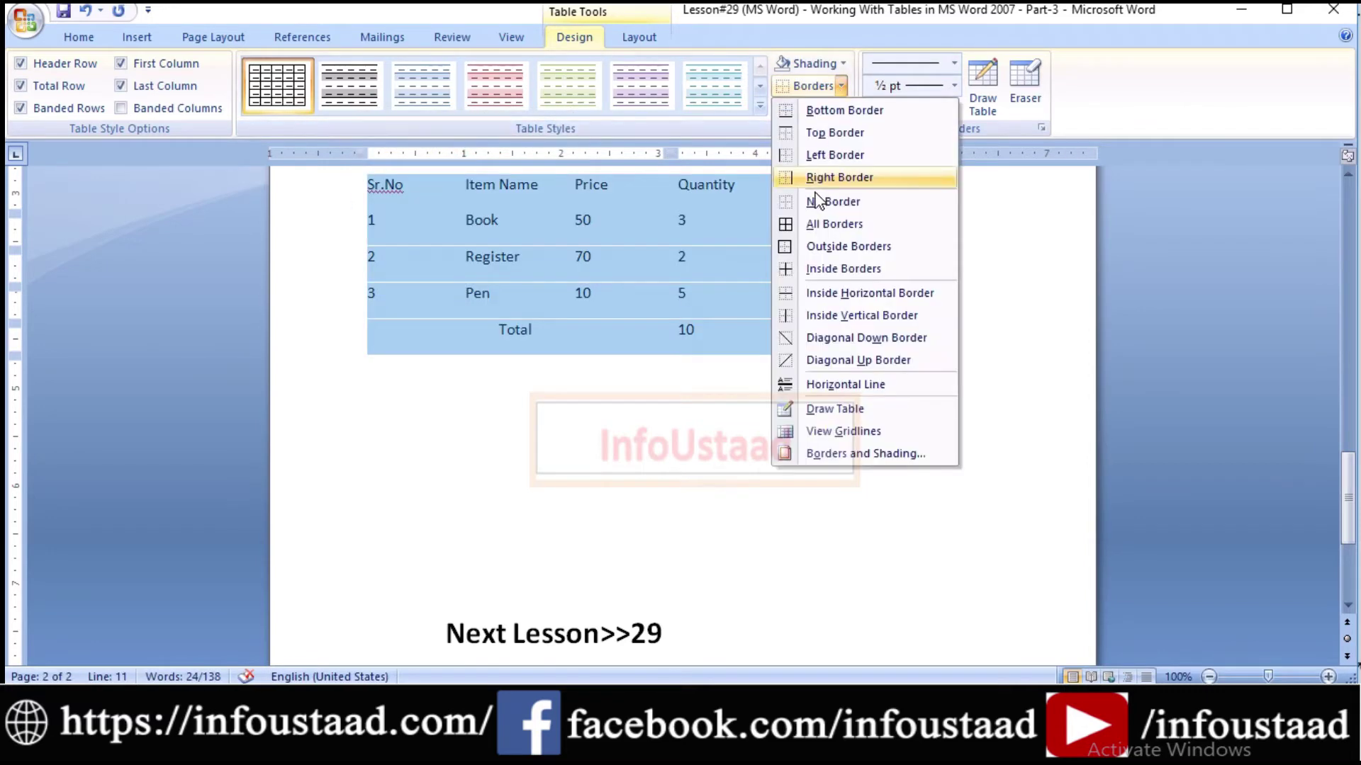
{"action": "left_click", "coordinate": [822, 224]}
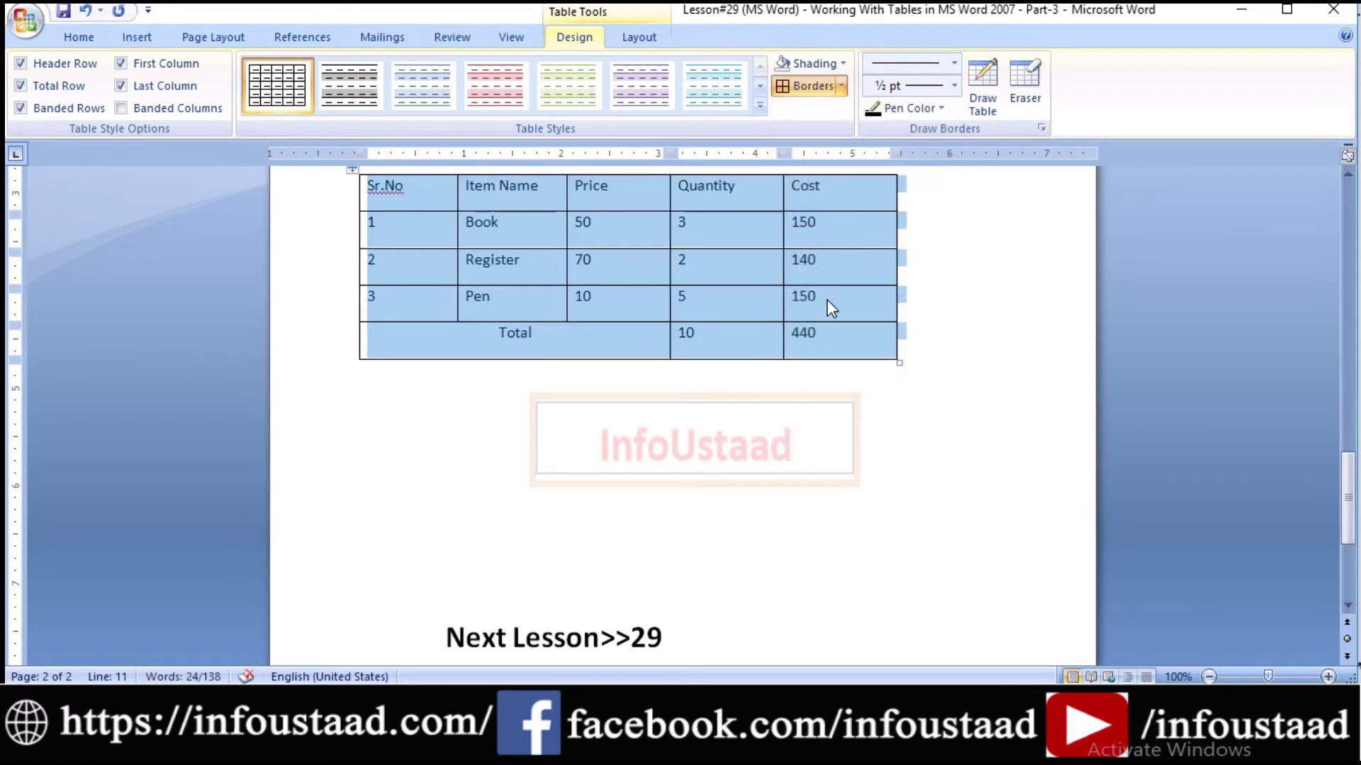
{"action": "left_click_drag", "start_coordinate": [1355, 488], "coordinate": [1355, 453]}
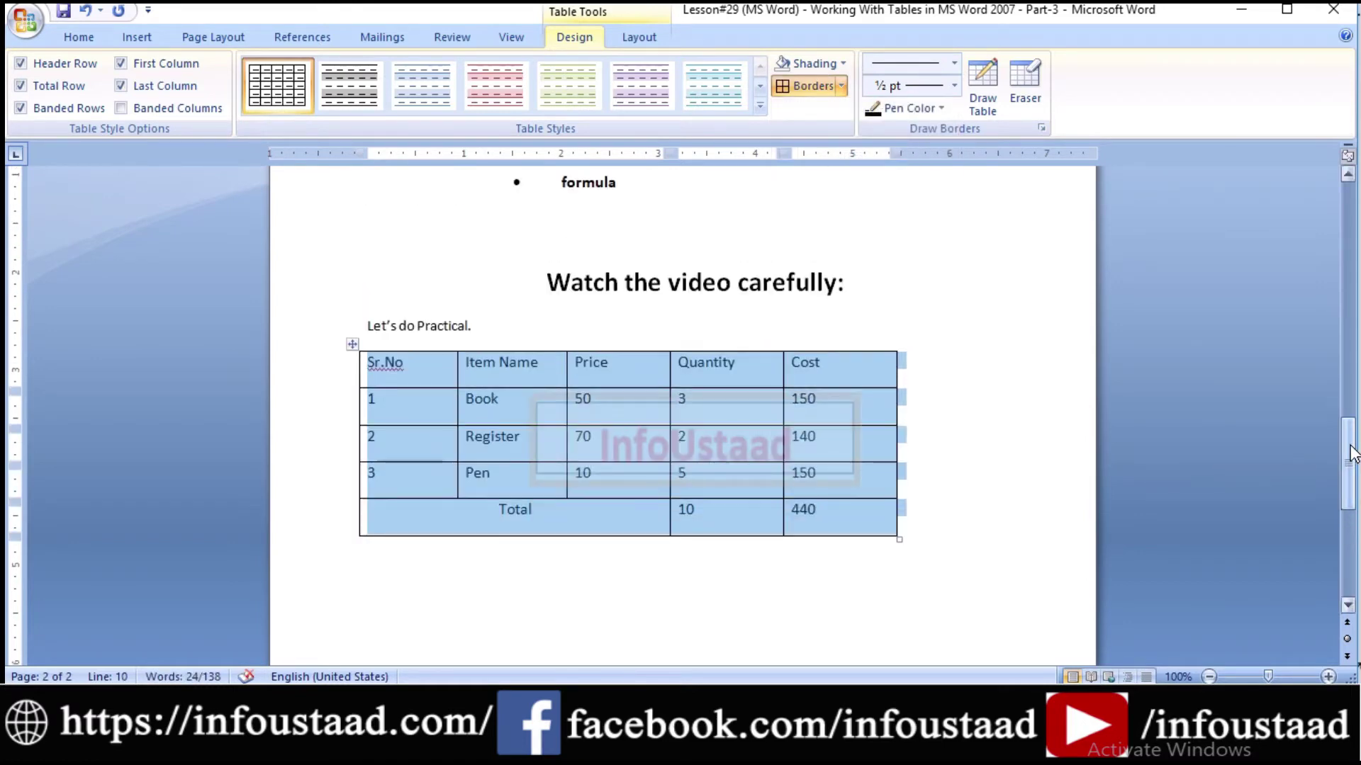
{"action": "left_click", "coordinate": [989, 421]}
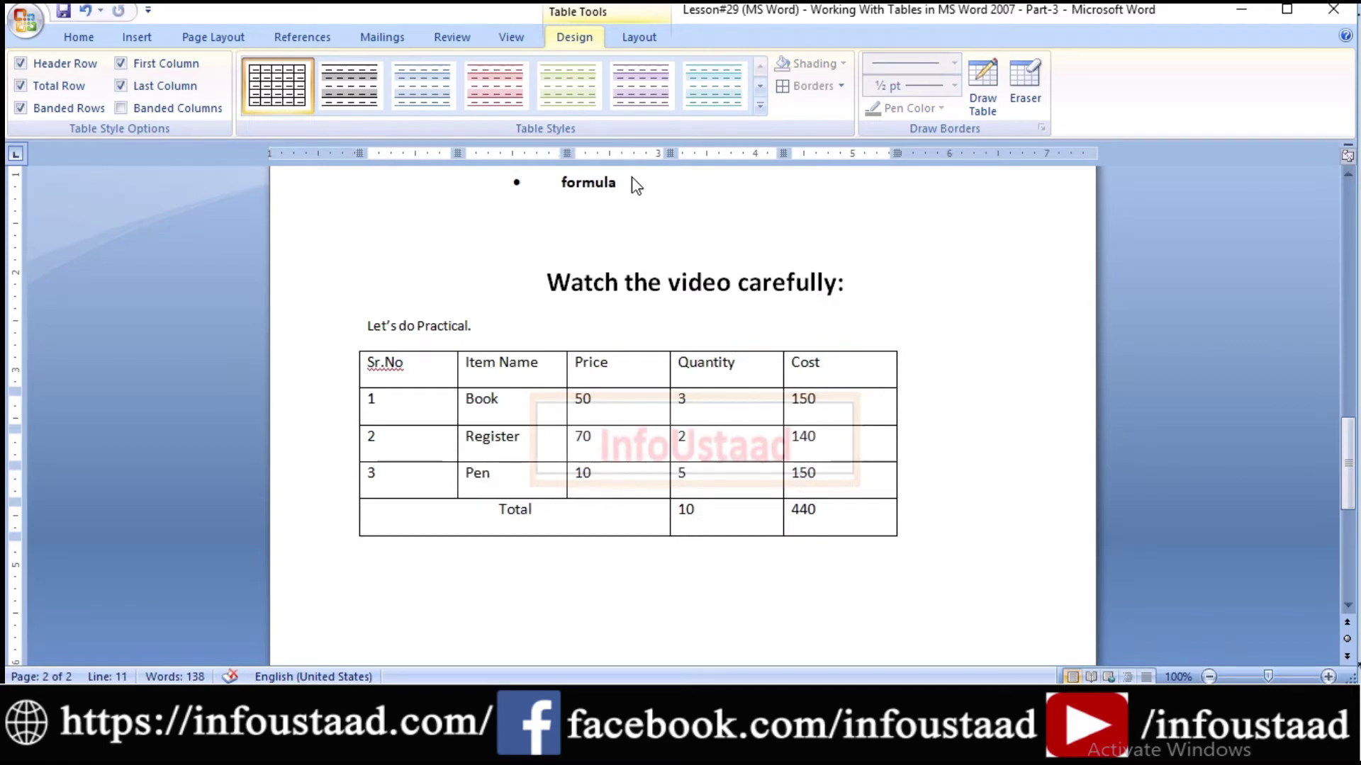
Open Table Properties and enable a preferred width for the table.
{"action": "left_click", "coordinate": [632, 41]}
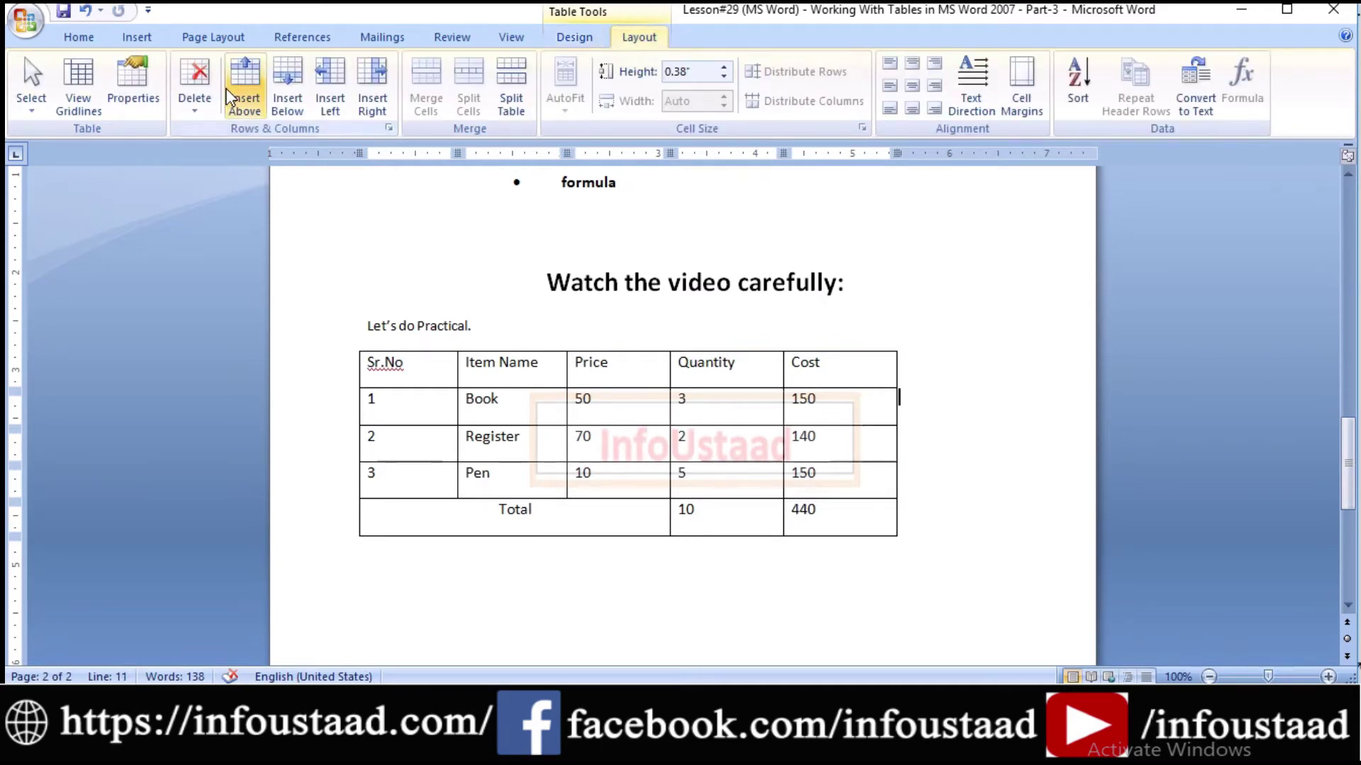
{"action": "left_click", "coordinate": [128, 97]}
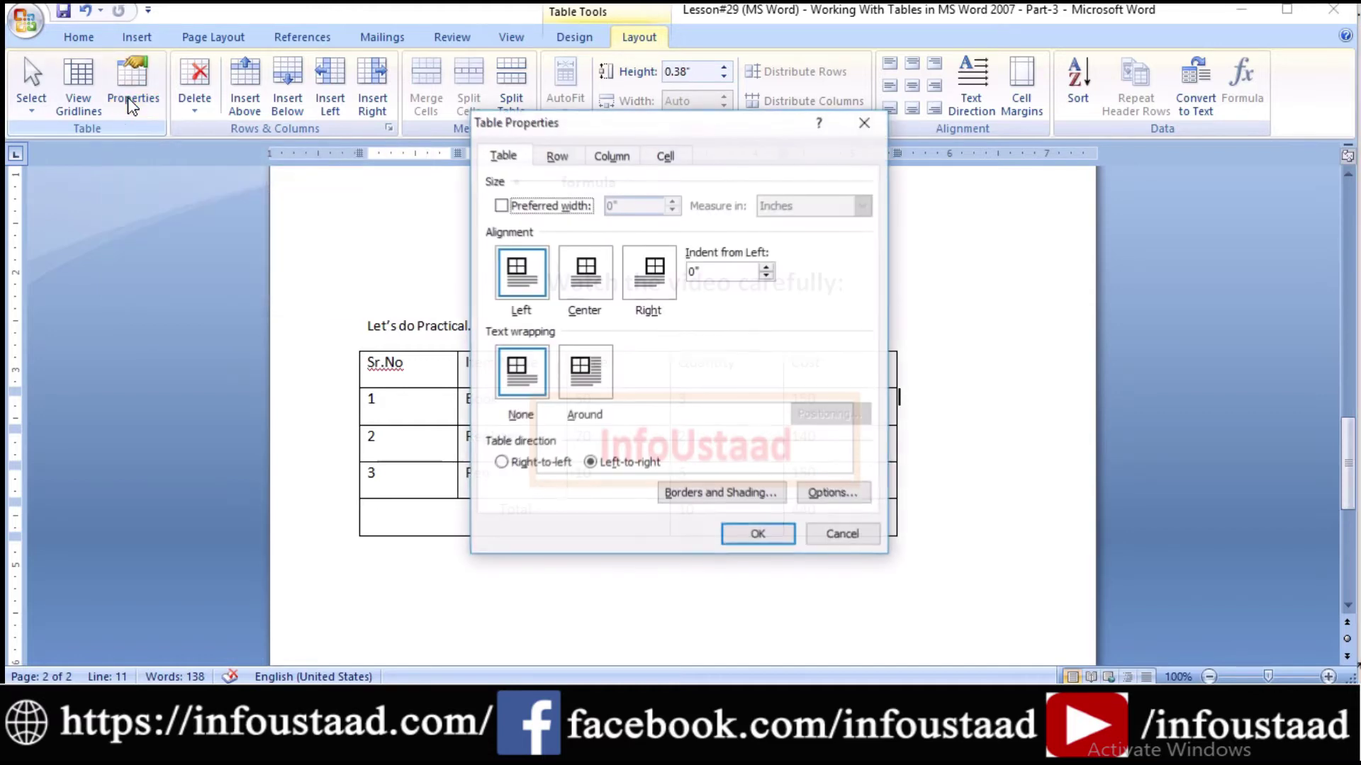
{"action": "left_click_drag", "start_coordinate": [644, 126], "coordinate": [1119, 115]}
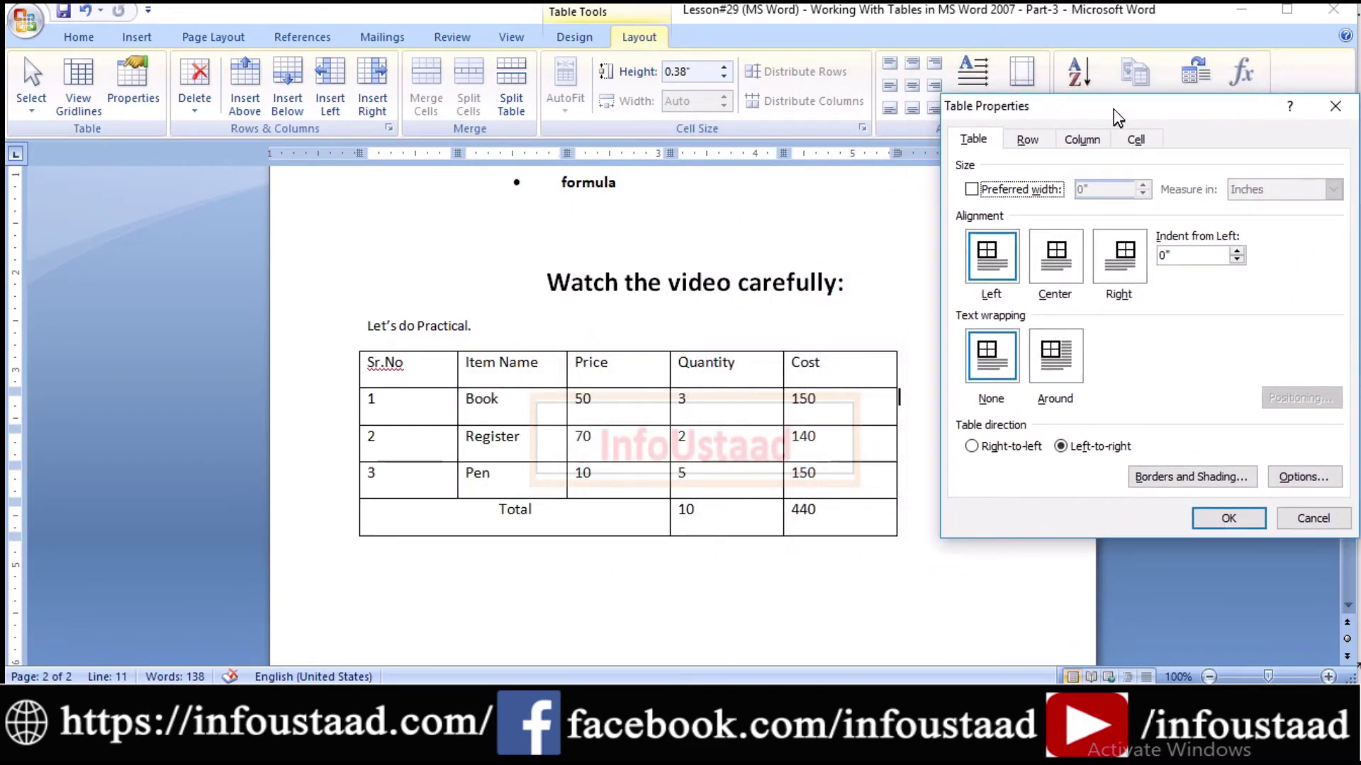
{"action": "left_click", "coordinate": [971, 189]}
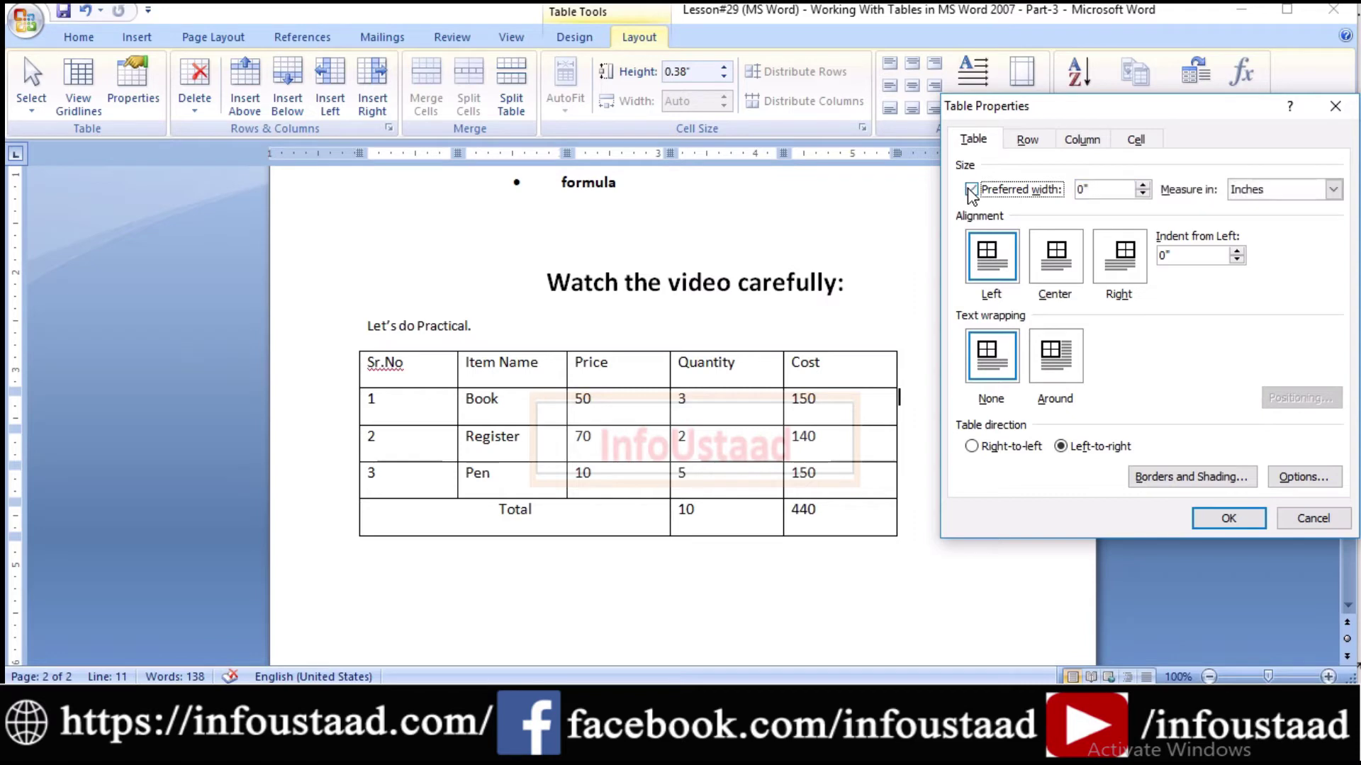
{"action": "left_click", "coordinate": [1142, 186]}
{"action": "left_click", "coordinate": [1143, 186]}
{"action": "left_click", "coordinate": [1142, 186]}
{"action": "left_click", "coordinate": [1142, 186]}
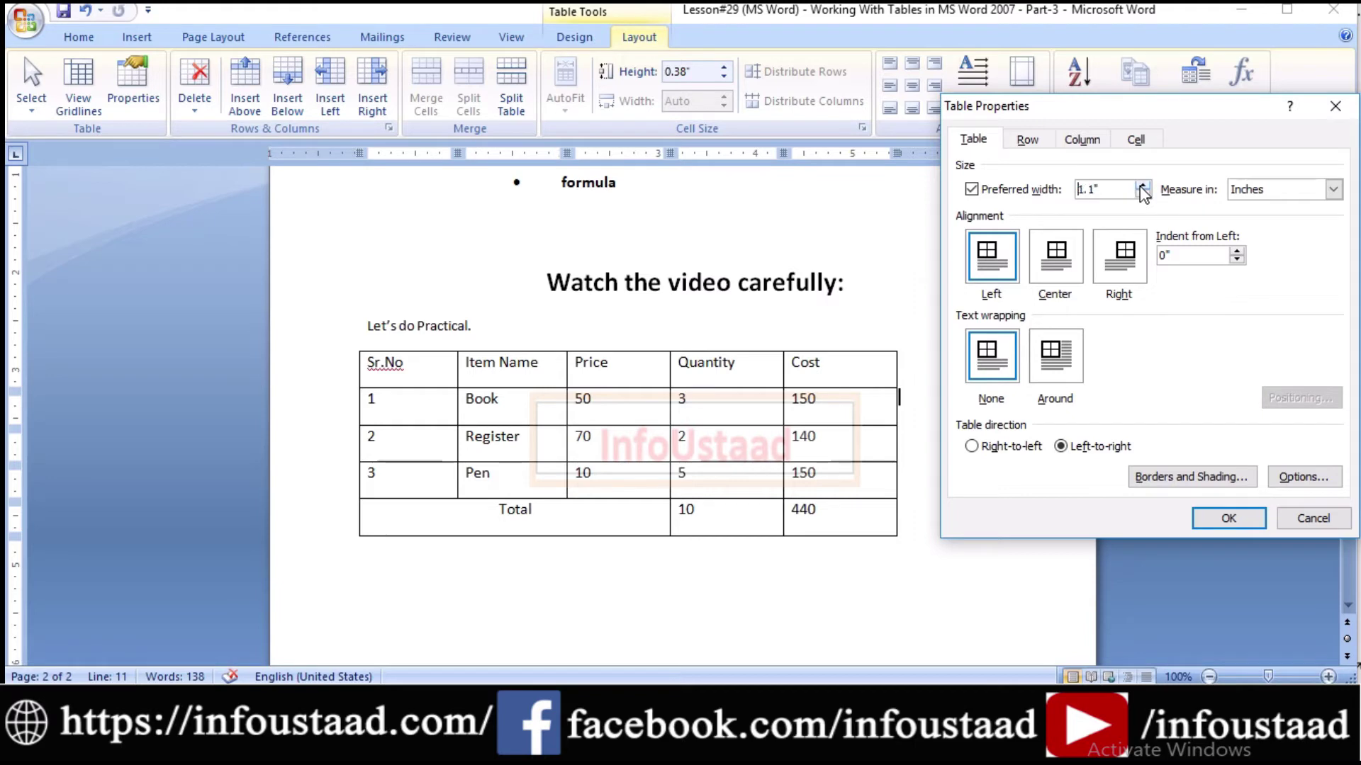
{"action": "left_click", "coordinate": [1143, 194]}
Keep the width in inches, spin the preferred width up to 5", and apply it.
{"action": "left_click", "coordinate": [1334, 191]}
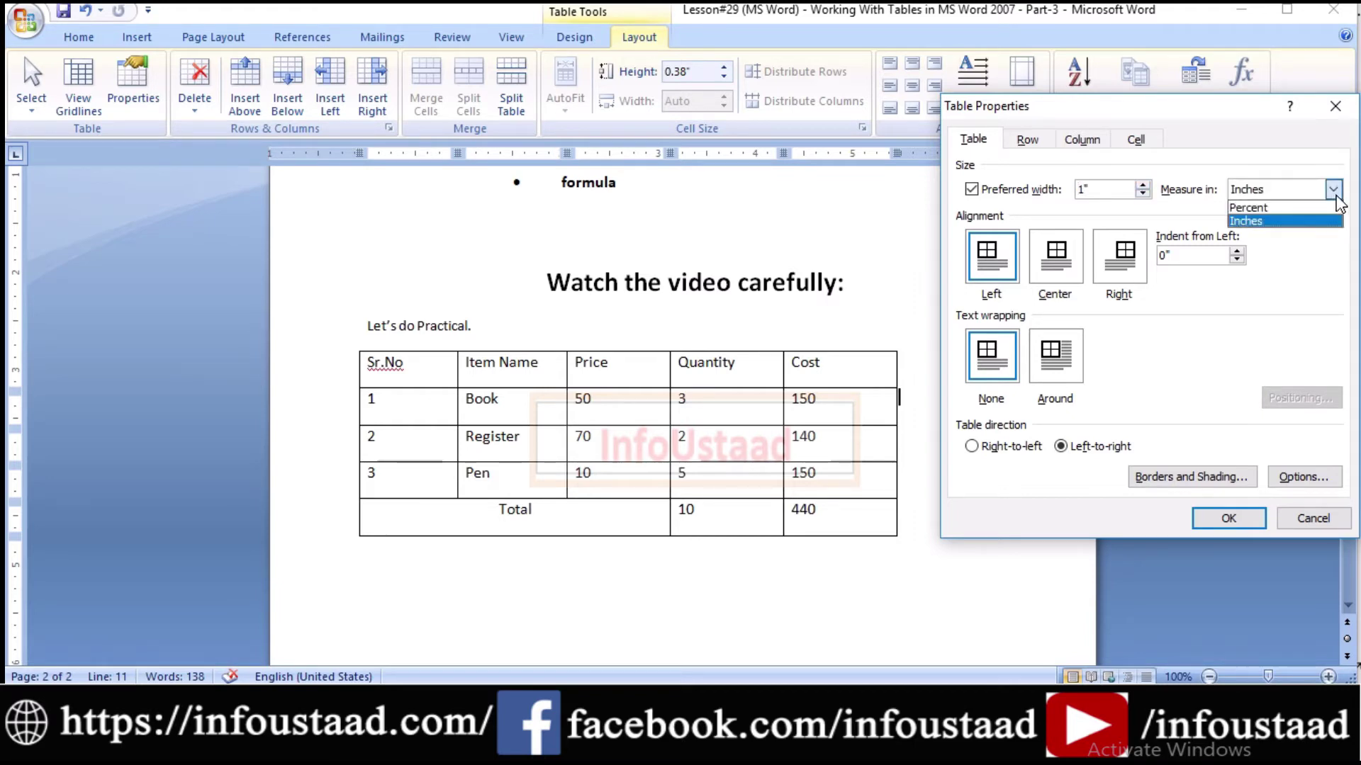
{"action": "left_click", "coordinate": [1276, 222]}
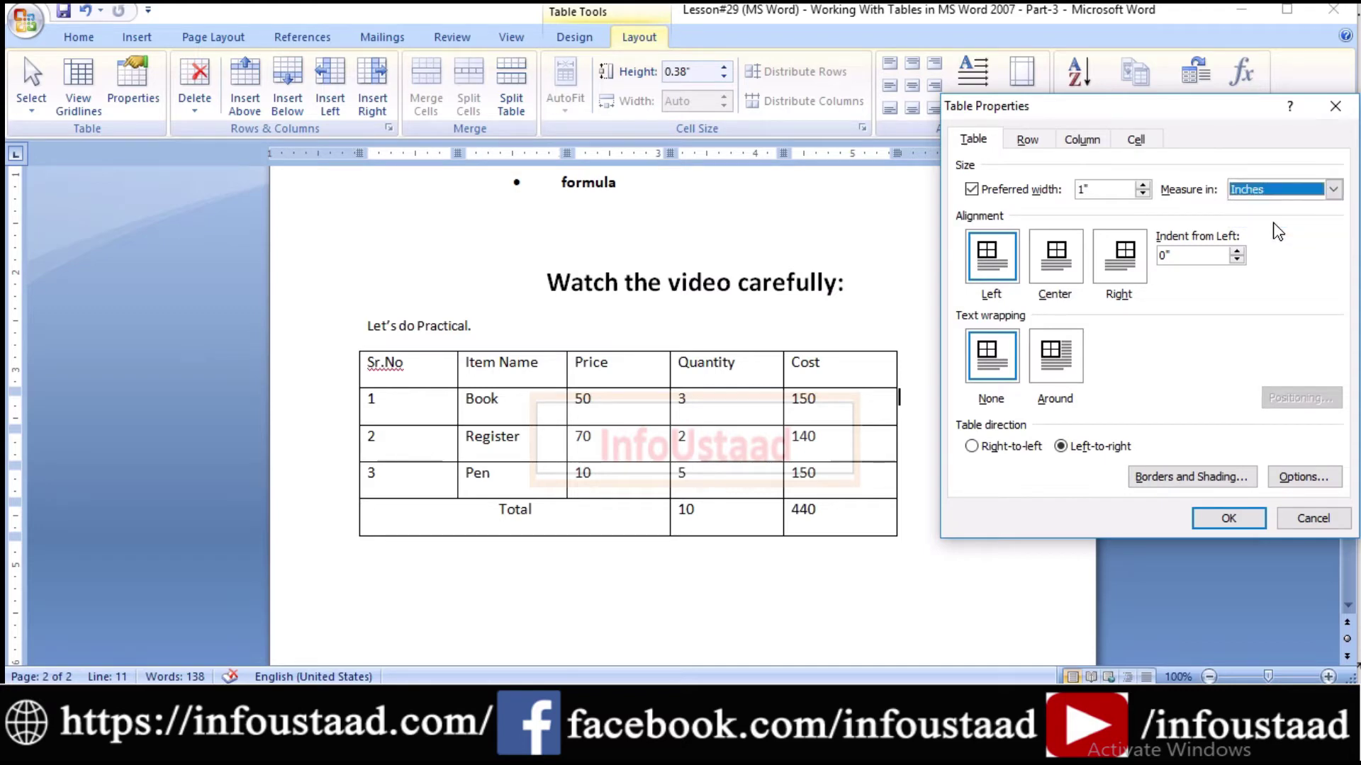
{"action": "left_click", "coordinate": [1142, 186]}
{"action": "left_click", "coordinate": [1142, 186]}
{"action": "left_click", "coordinate": [1142, 186]}
{"action": "left_click", "coordinate": [1142, 185]}
{"action": "left_click", "coordinate": [1143, 186]}
{"action": "left_click", "coordinate": [1143, 186]}
{"action": "left_click", "coordinate": [1142, 185]}
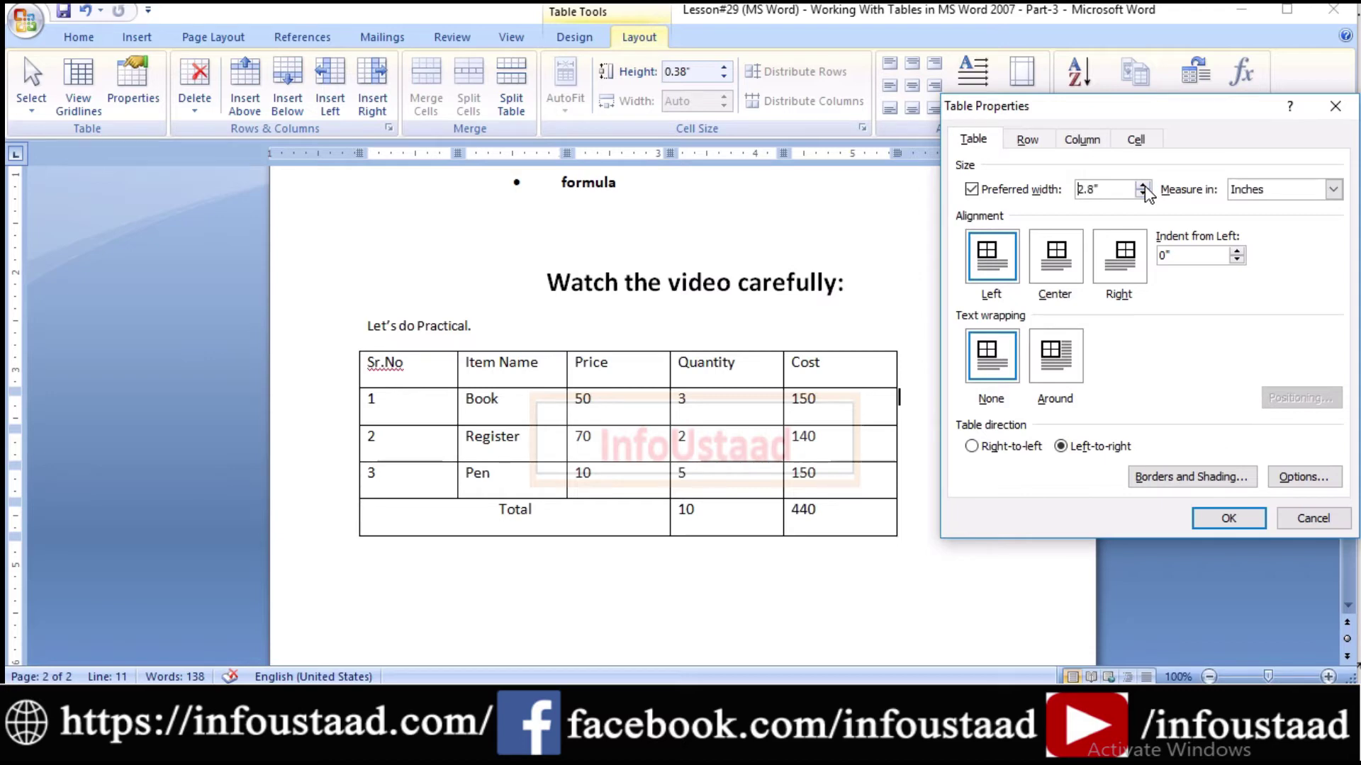
{"action": "left_click", "coordinate": [1142, 185]}
{"action": "left_click", "coordinate": [1143, 186]}
{"action": "left_click", "coordinate": [1142, 186]}
{"action": "left_click", "coordinate": [1142, 186]}
{"action": "left_click", "coordinate": [1142, 186]}
{"action": "left_click", "coordinate": [1143, 185]}
{"action": "left_click", "coordinate": [1142, 186]}
{"action": "left_click", "coordinate": [1142, 186]}
{"action": "left_click", "coordinate": [1142, 185]}
{"action": "left_click", "coordinate": [1142, 186]}
{"action": "left_click", "coordinate": [1228, 518]}
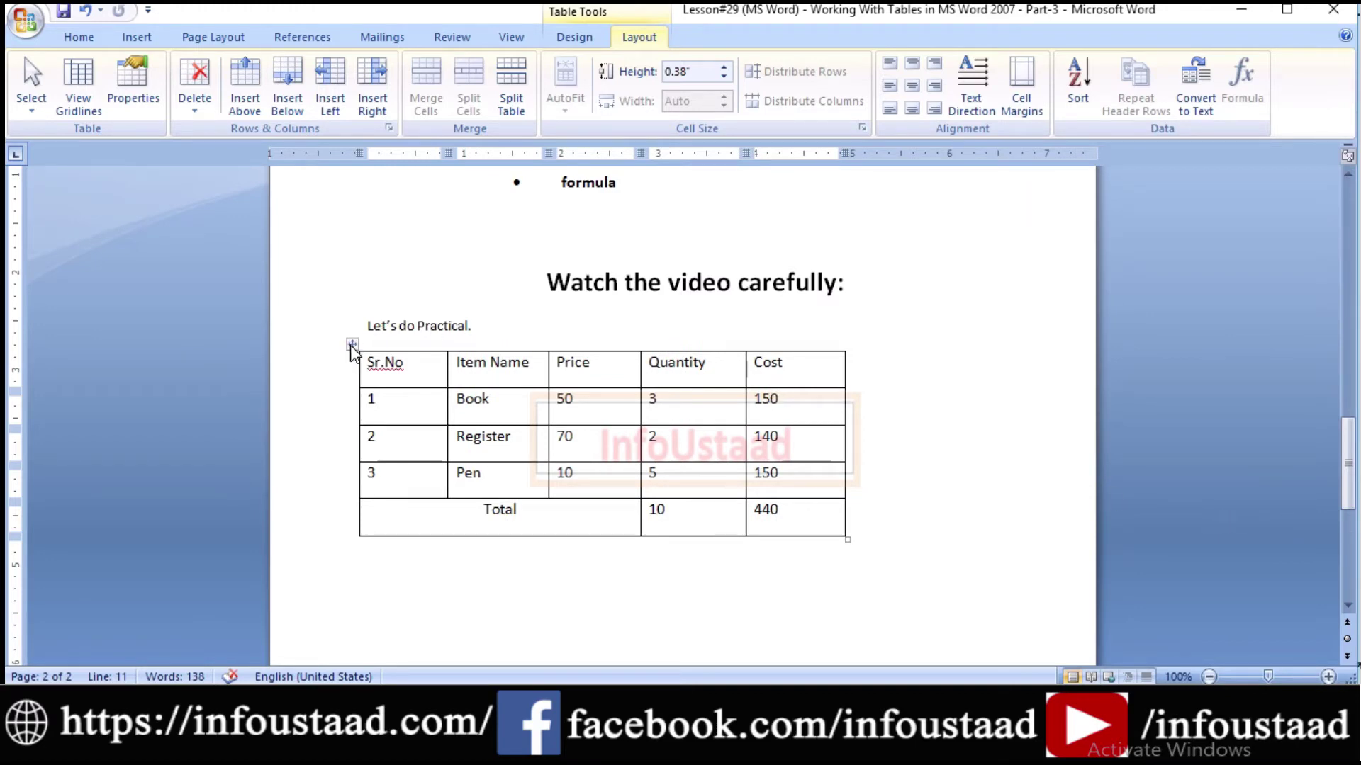
Select the table and set its preferred width to 3.5 inches.
{"action": "left_click", "coordinate": [352, 345]}
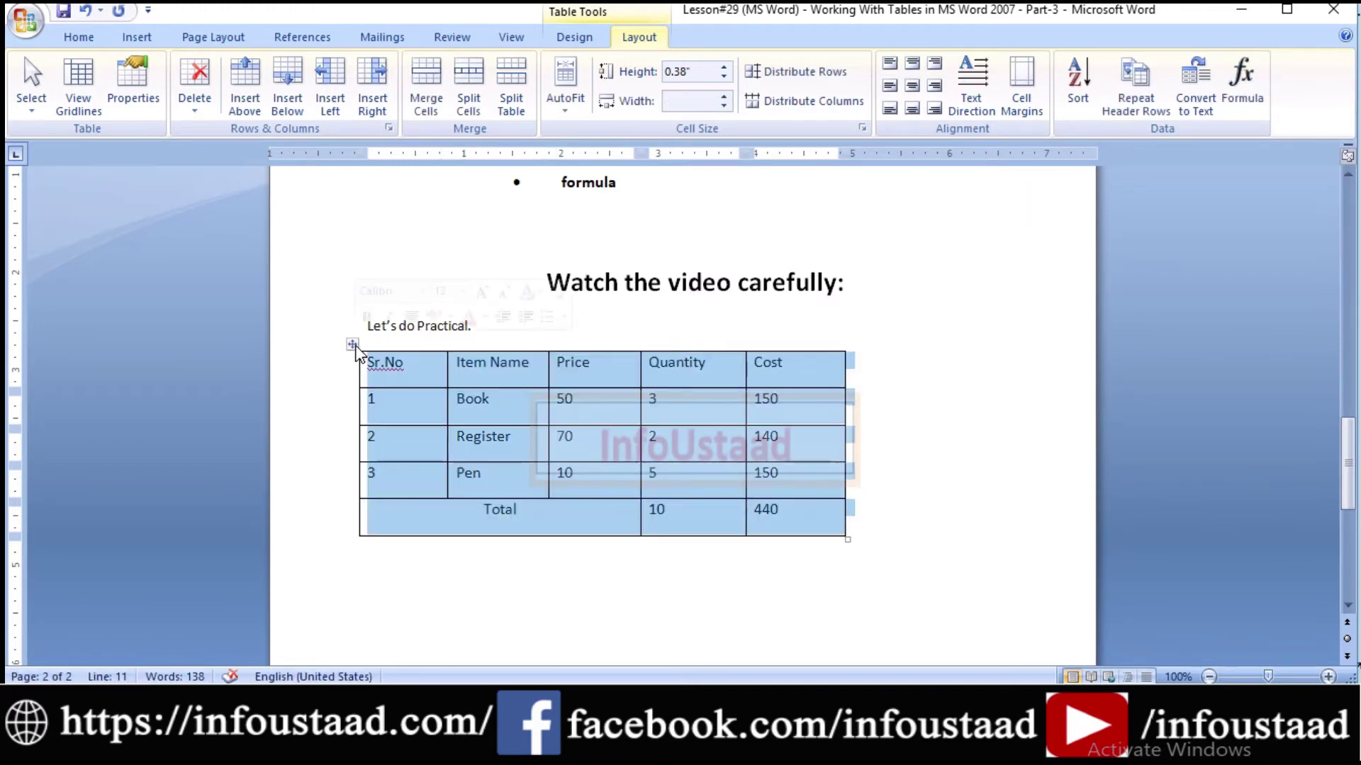
{"action": "left_click", "coordinate": [142, 91]}
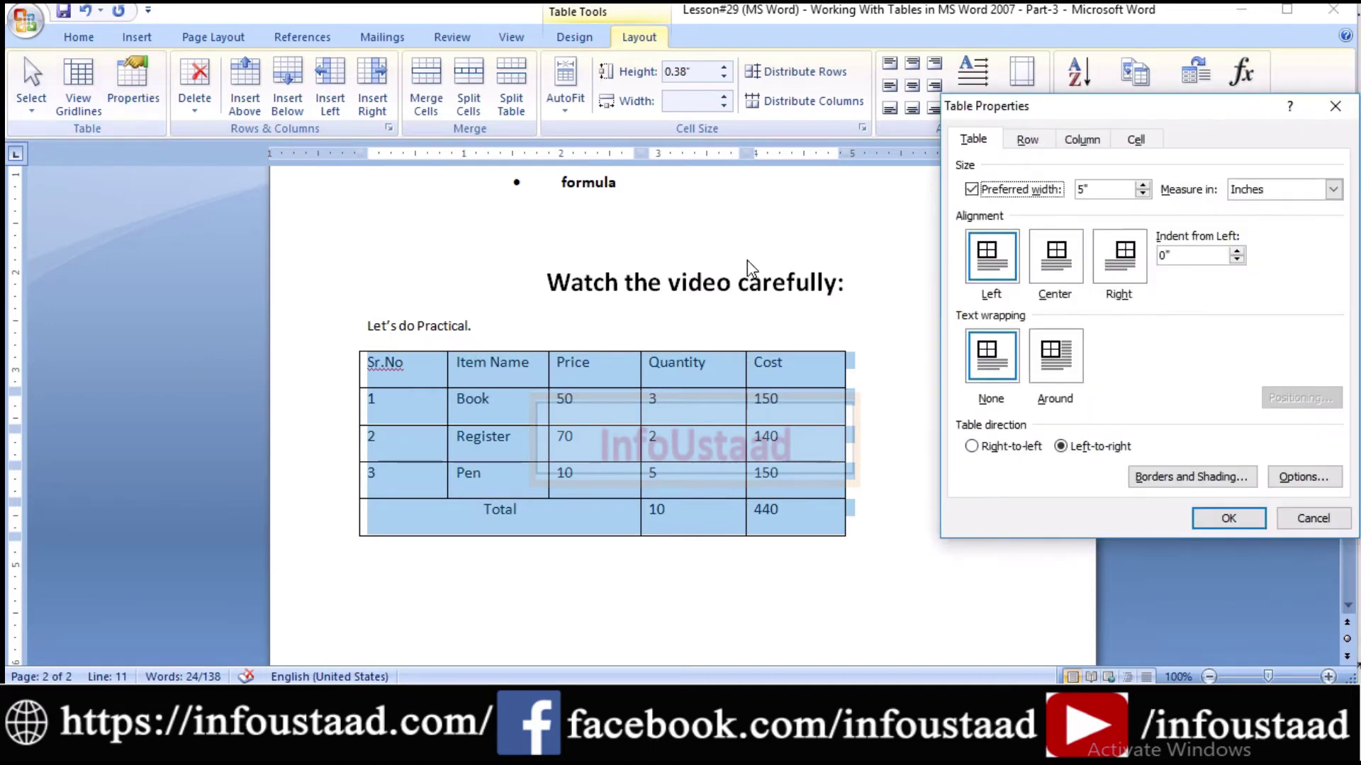
{"action": "left_click", "coordinate": [1142, 187]}
{"action": "left_click", "coordinate": [1142, 187]}
{"action": "left_click", "coordinate": [1142, 187]}
{"action": "left_click", "coordinate": [1143, 192]}
{"action": "left_click", "coordinate": [1142, 193]}
{"action": "left_click", "coordinate": [1142, 193]}
{"action": "left_click", "coordinate": [1142, 193]}
{"action": "left_click", "coordinate": [1142, 193]}
{"action": "left_click", "coordinate": [1143, 193]}
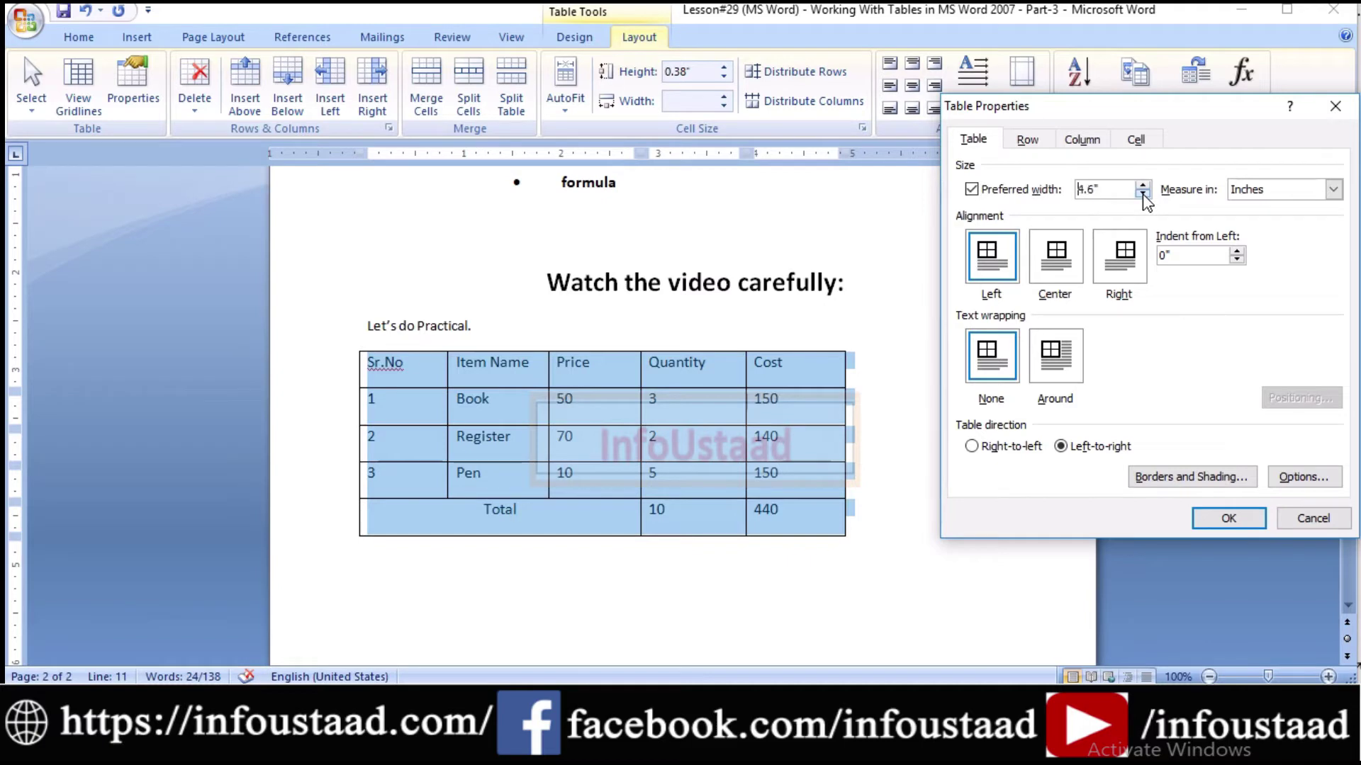
{"action": "left_click", "coordinate": [1142, 193]}
{"action": "left_click", "coordinate": [1143, 193]}
{"action": "left_click", "coordinate": [1230, 517]}
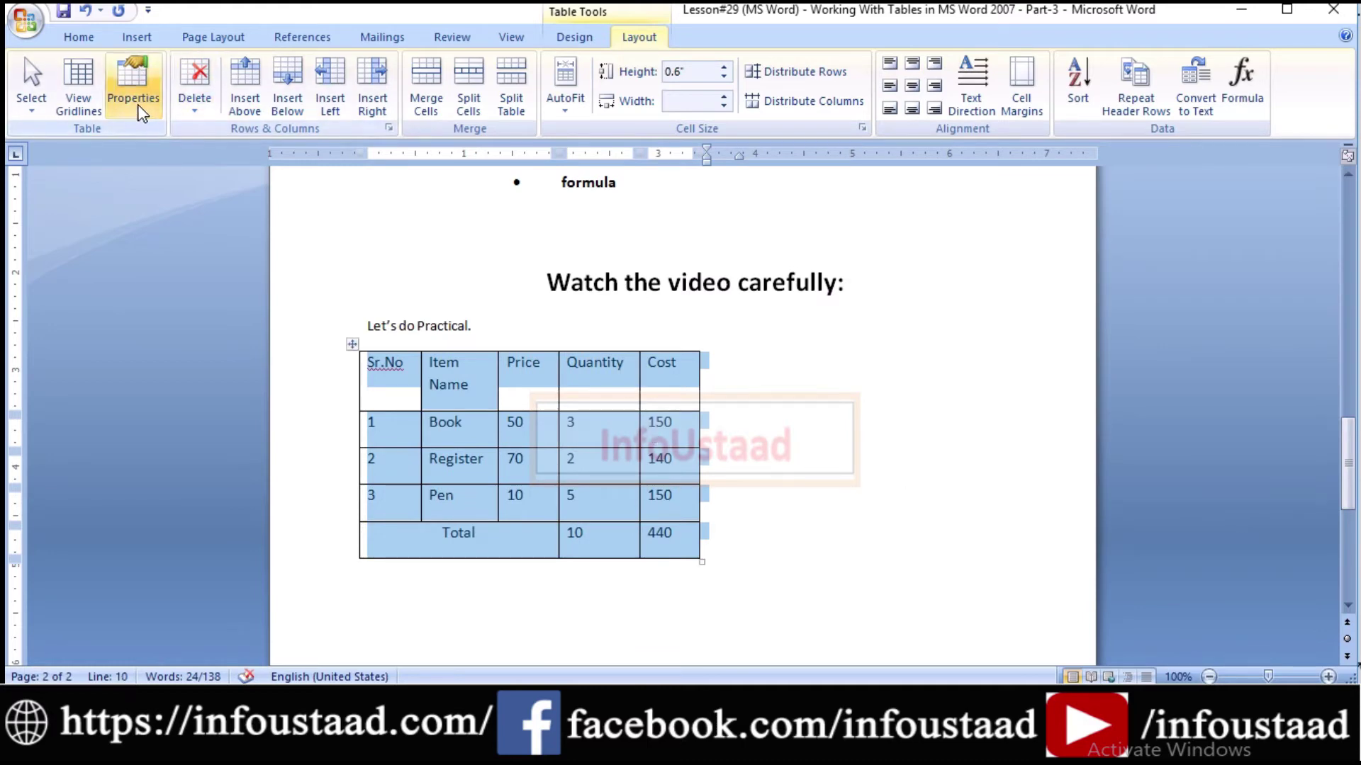
Change the preferred width to Percent and set it to 25%.
{"action": "left_click", "coordinate": [133, 84]}
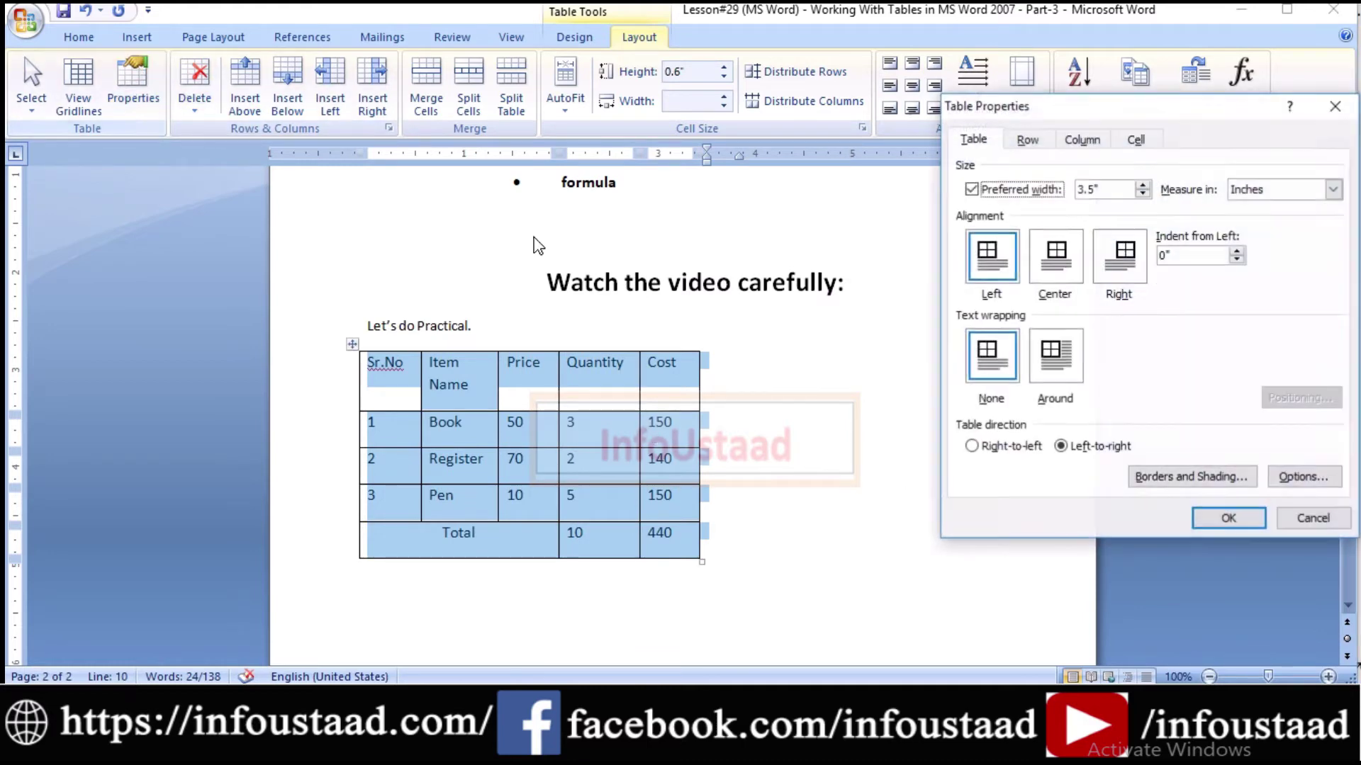
{"action": "left_click", "coordinate": [1333, 189]}
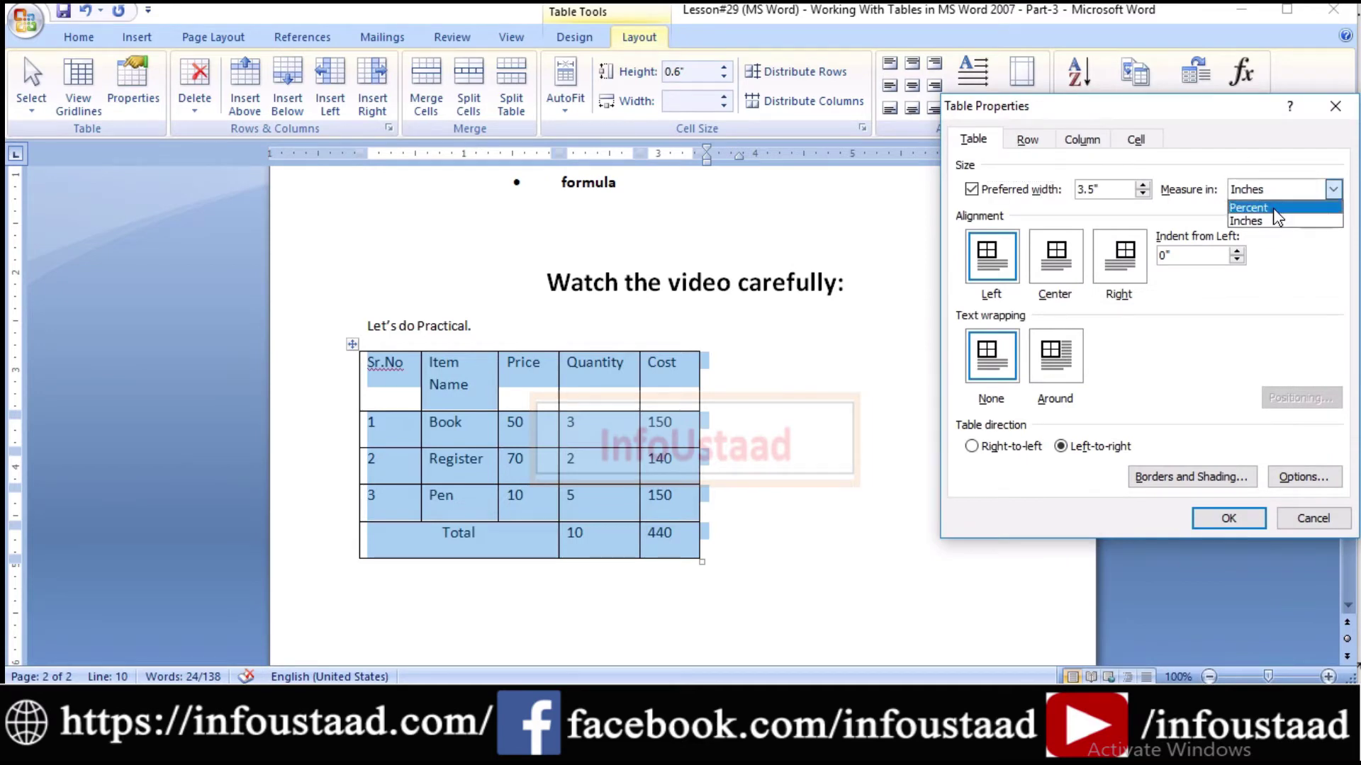
{"action": "left_click", "coordinate": [1273, 208]}
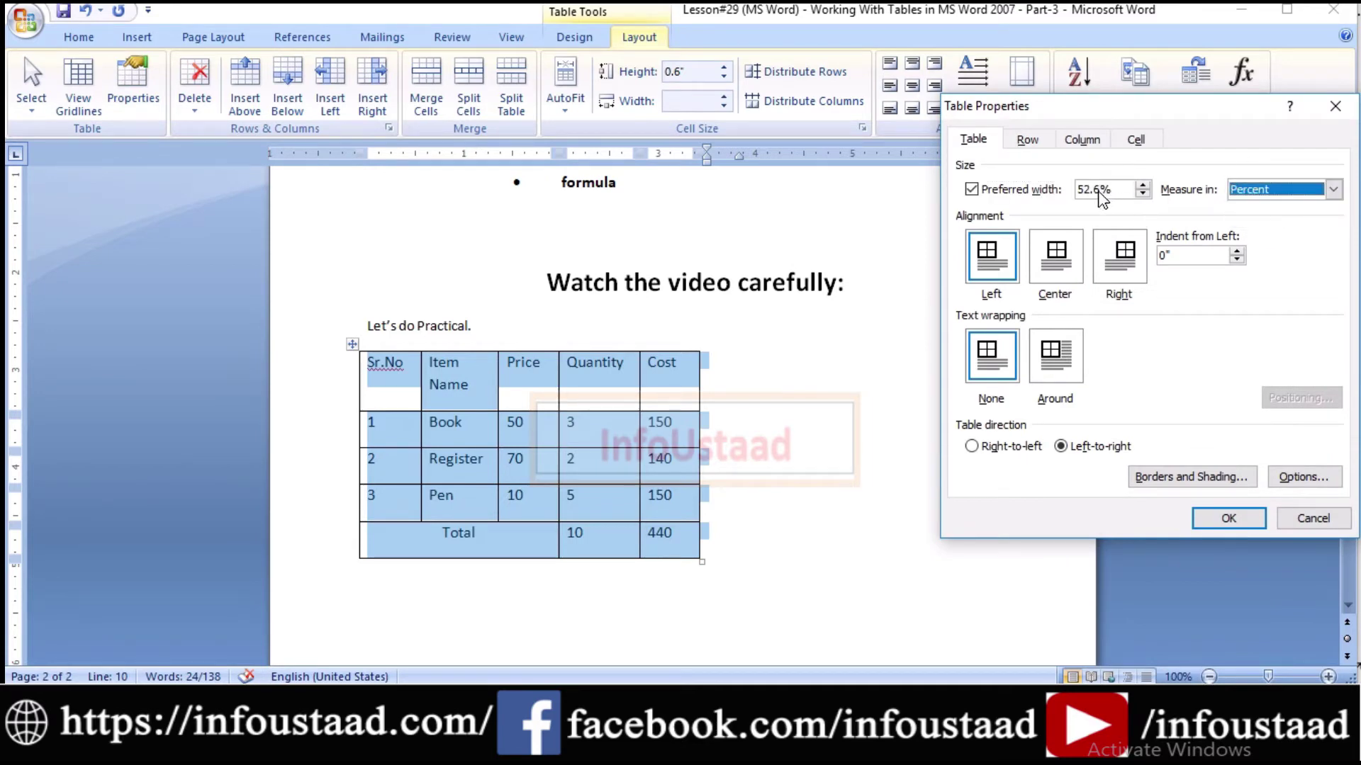
{"action": "left_click_drag", "start_coordinate": [1107, 190], "coordinate": [1054, 195]}
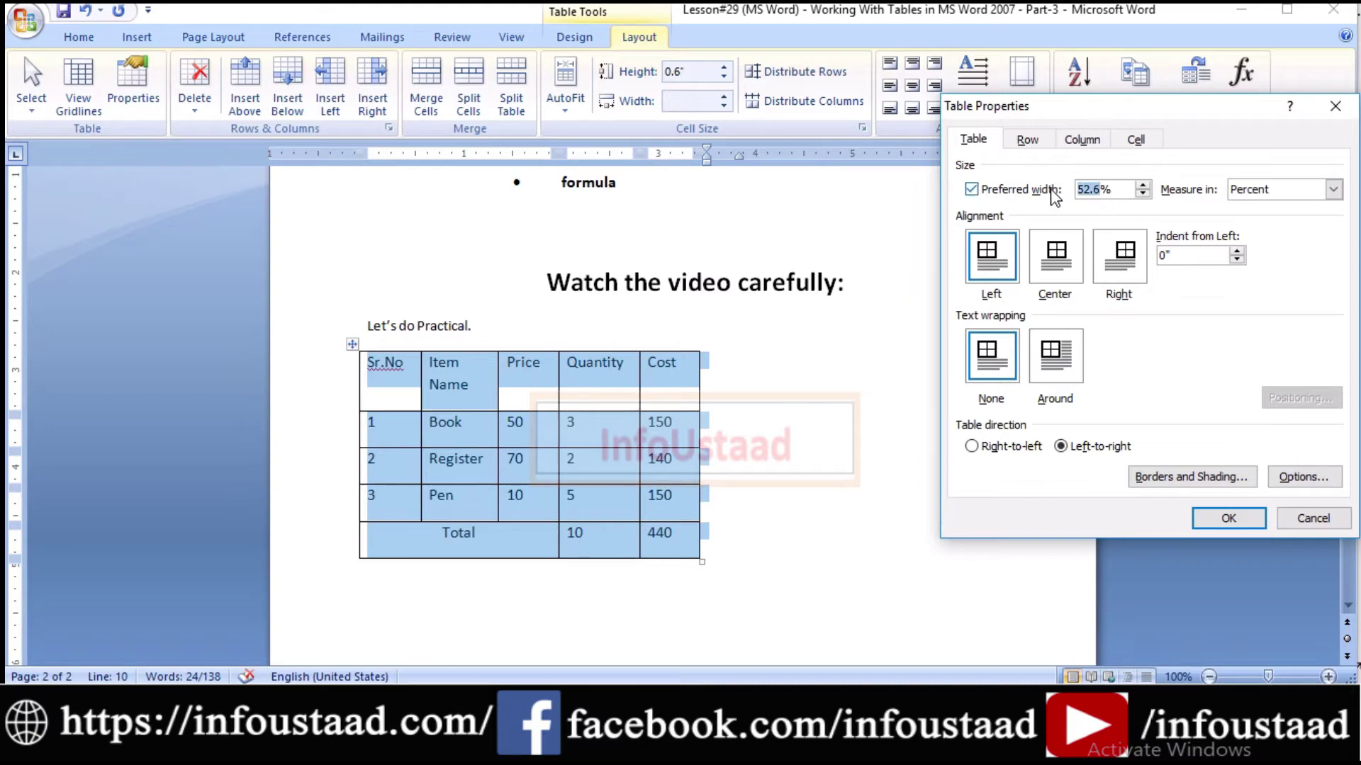
{"action": "type", "text": "25"}
{"action": "left_click", "coordinate": [1227, 518]}
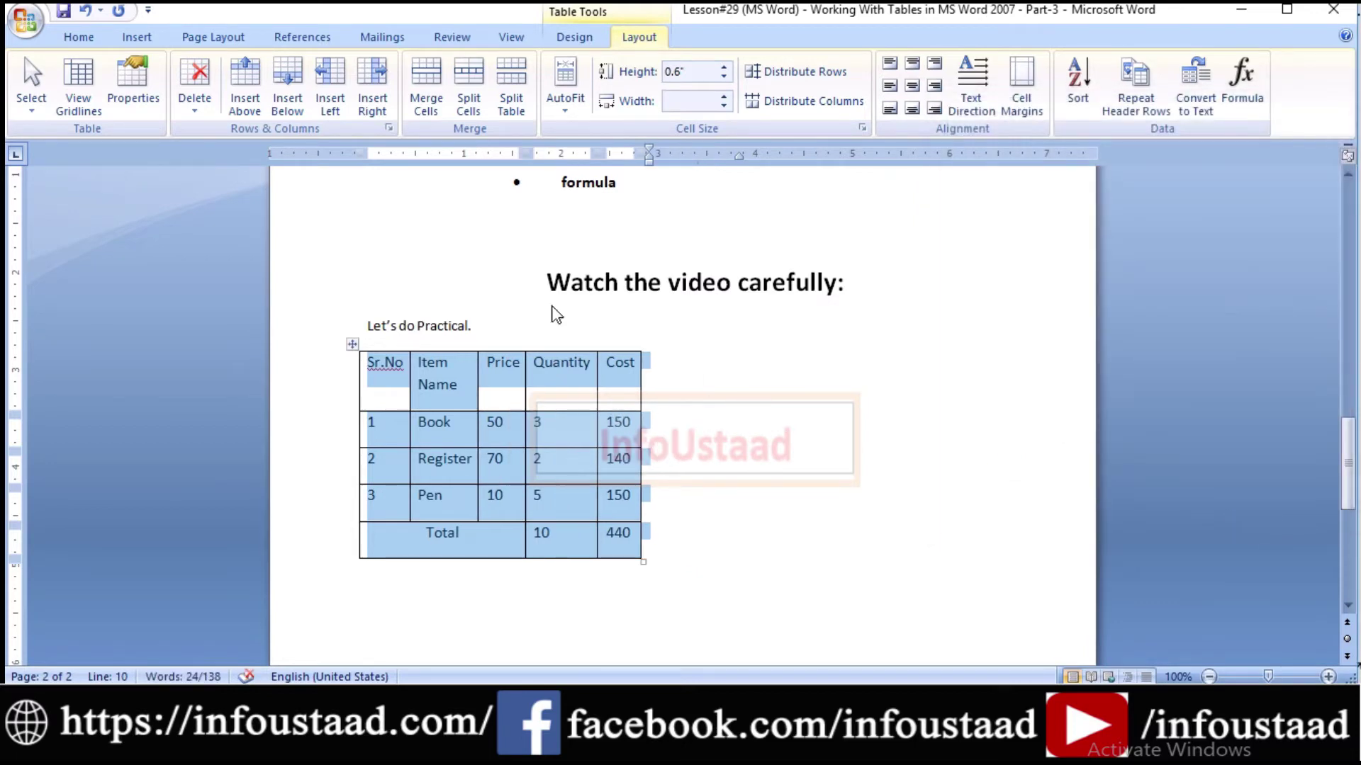
Set the table's preferred width to 50% in Table Properties.
{"action": "left_click", "coordinate": [134, 99]}
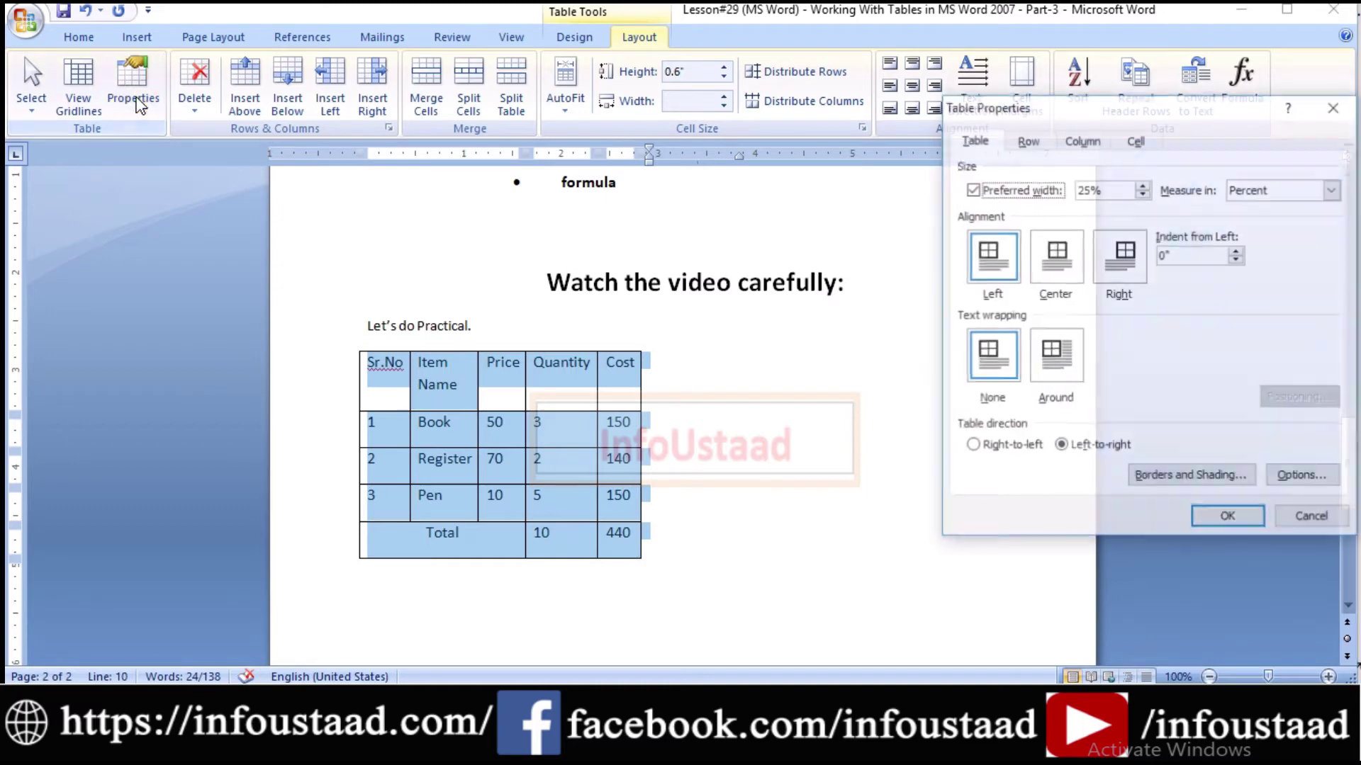
{"action": "left_click", "coordinate": [1083, 190]}
{"action": "key", "text": "BackSpace"}
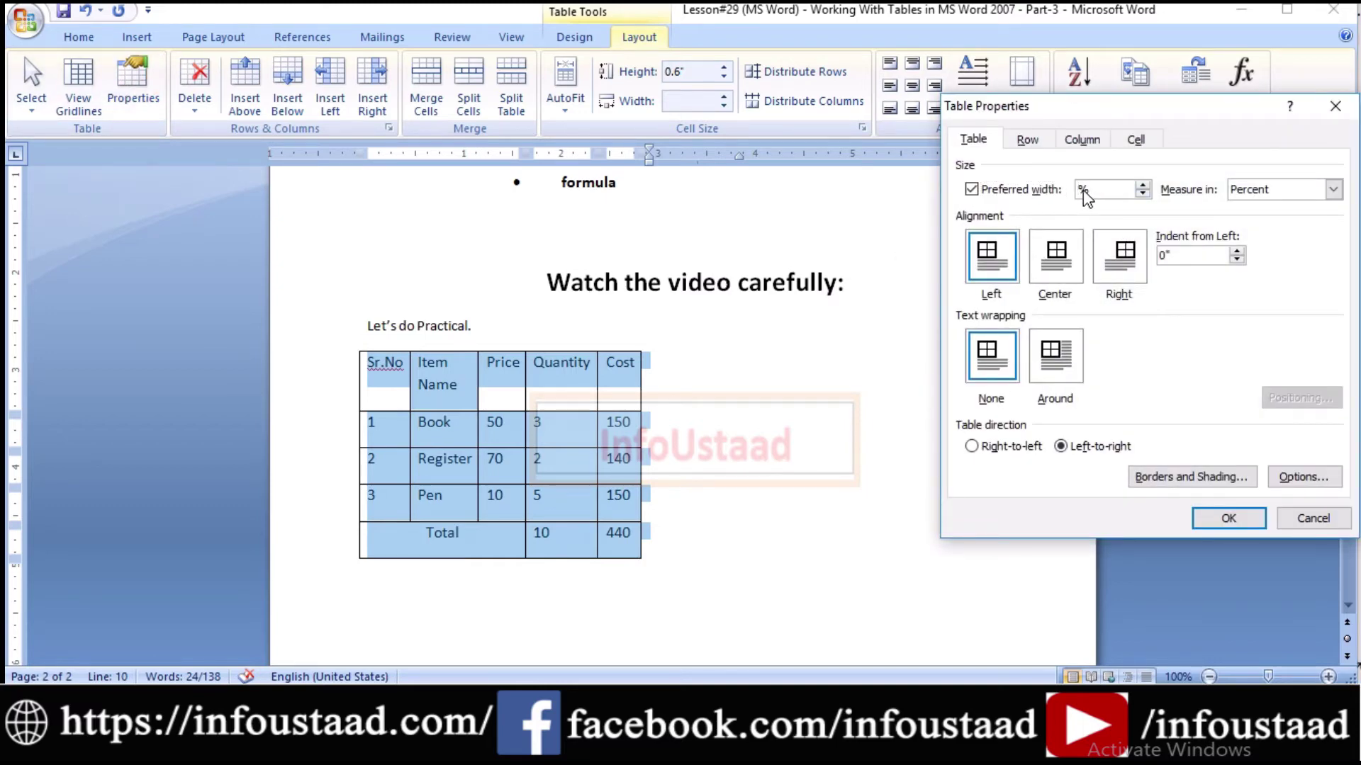
{"action": "type", "text": "60"}
{"action": "key", "text": "BackSpace"}
{"action": "key", "text": "BackSpace"}
{"action": "type", "text": "50"}
{"action": "left_click", "coordinate": [1211, 524]}
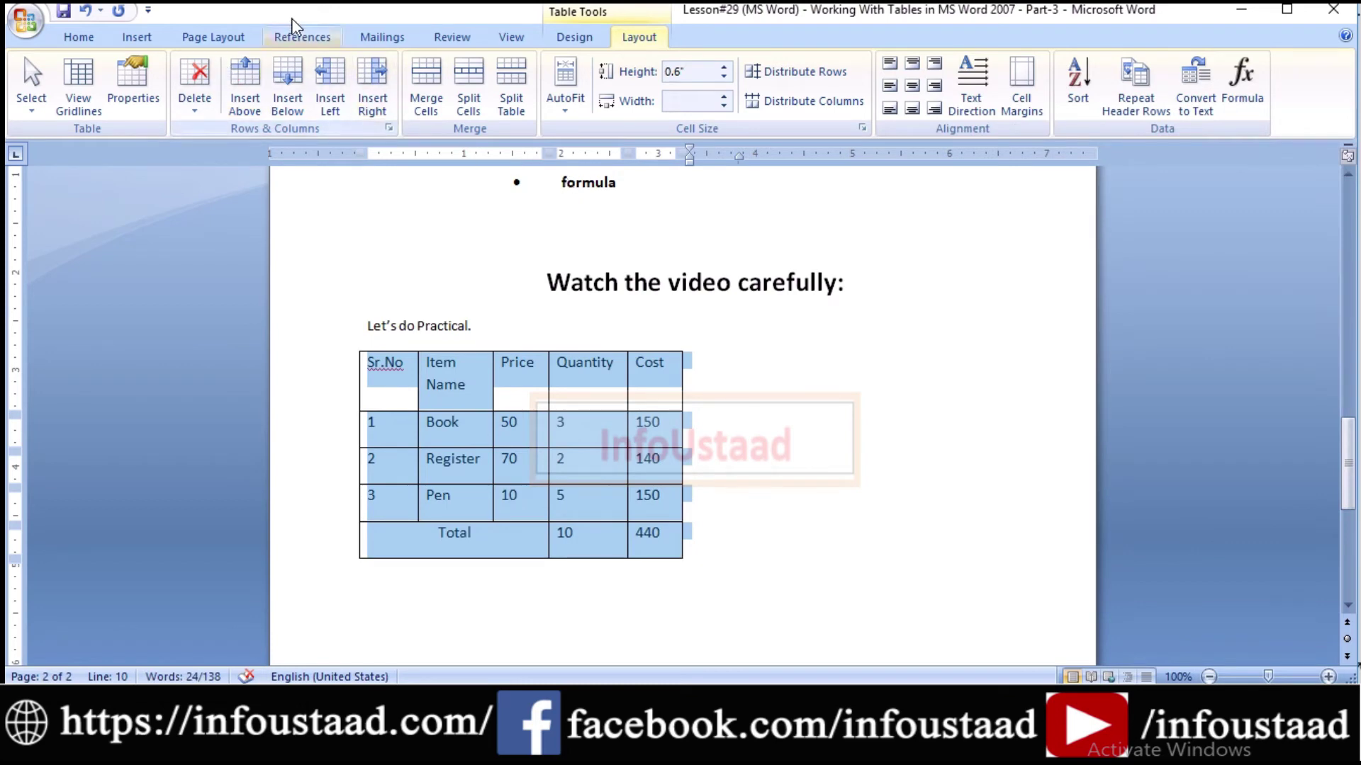
Change the table's preferred width to 100%.
{"action": "left_click", "coordinate": [148, 78]}
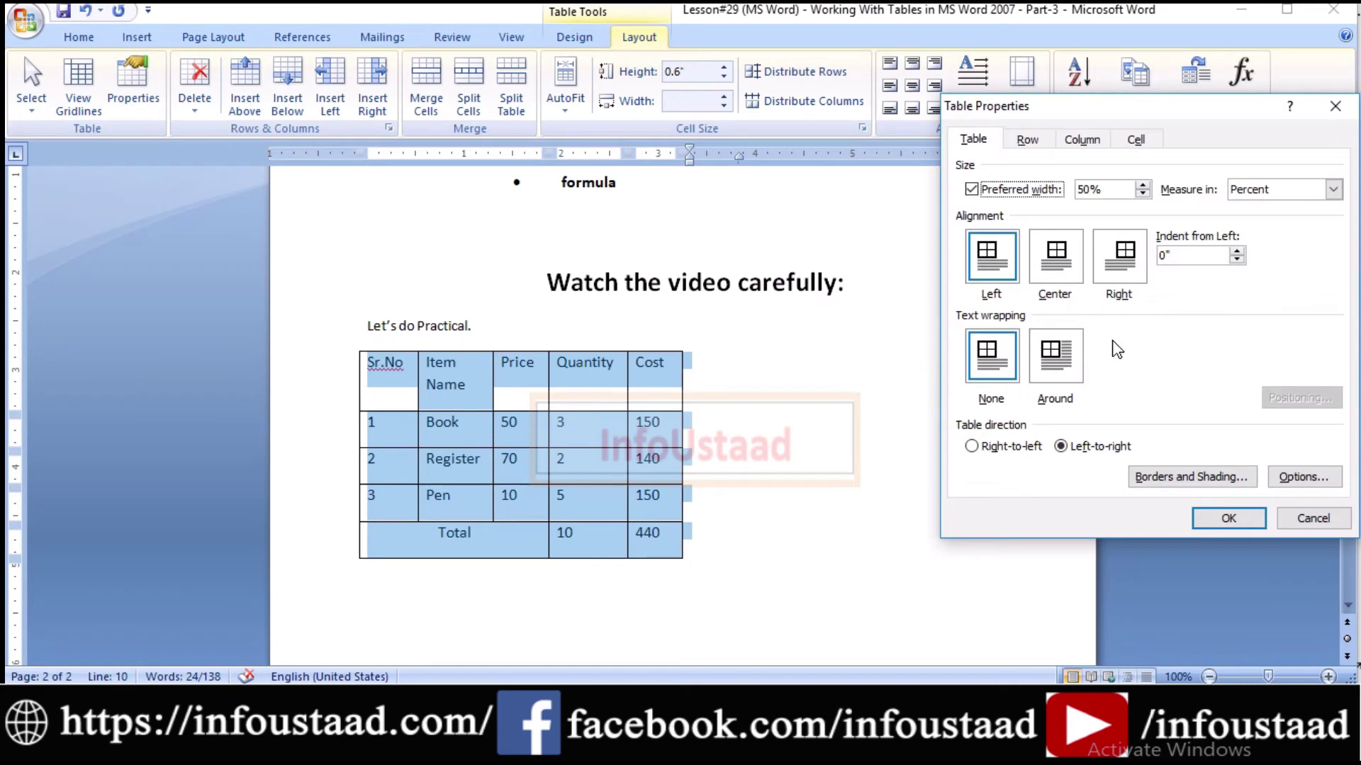
{"action": "left_click", "coordinate": [1092, 193]}
{"action": "key", "text": "BackSpace"}
{"action": "key", "text": "BackSpace"}
{"action": "type", "text": "100"}
{"action": "left_click", "coordinate": [1233, 520]}
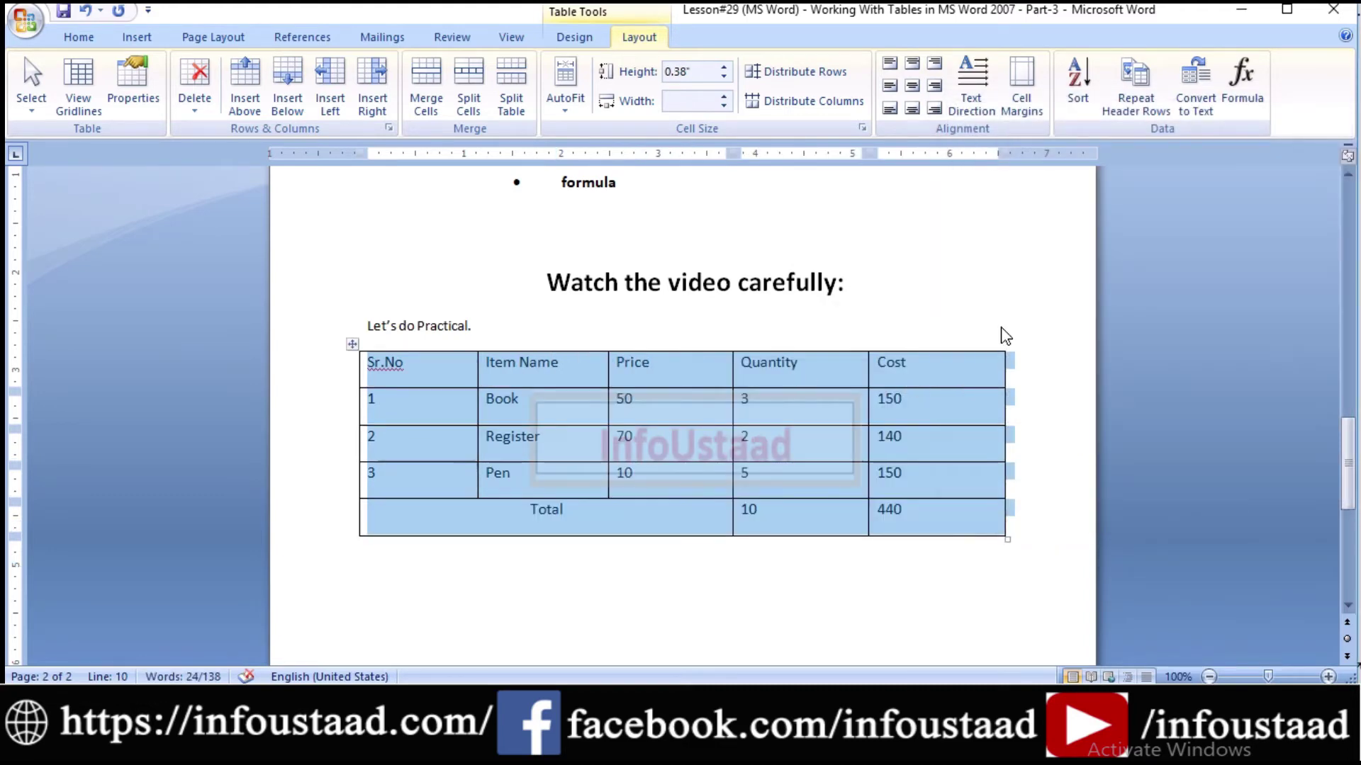
In Table Properties, change the table's preferred width from 100 to 30 percent.
{"action": "left_click", "coordinate": [142, 89]}
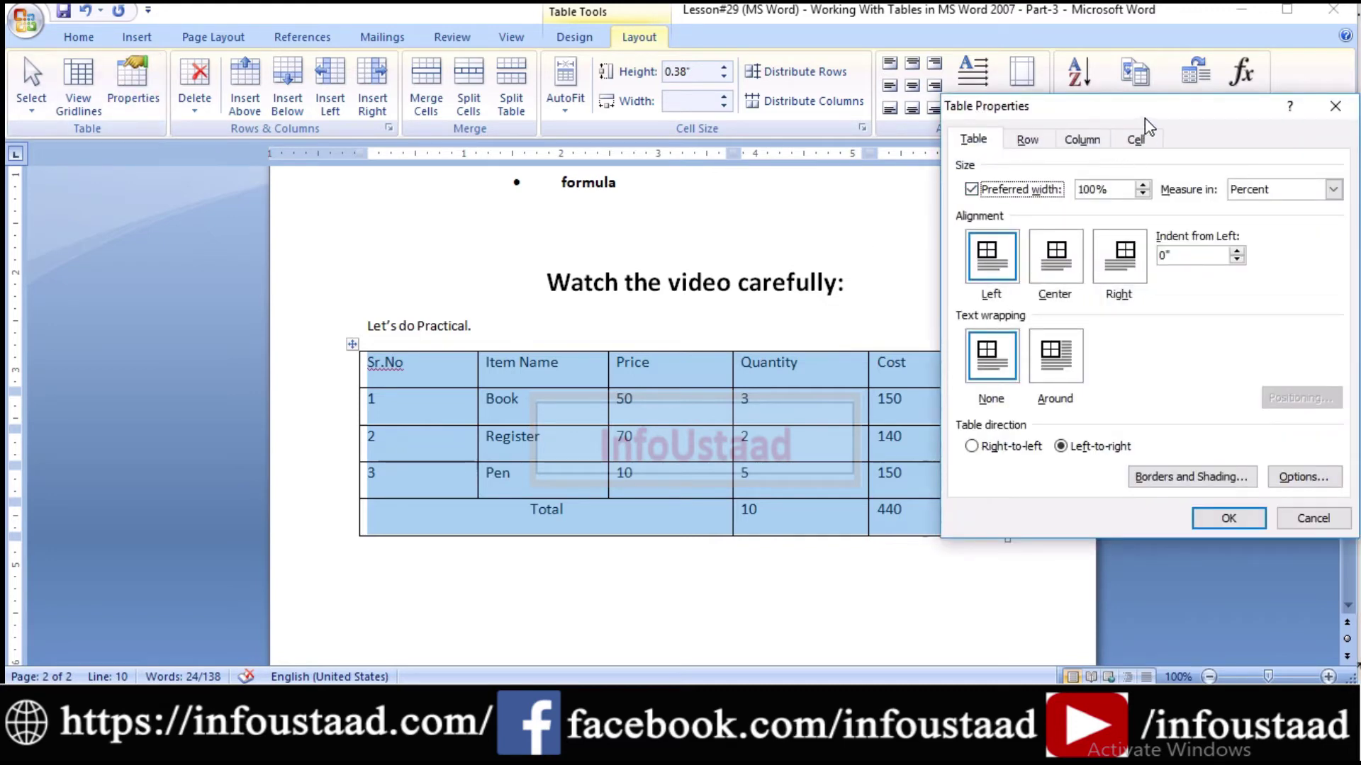
{"action": "left_click_drag", "start_coordinate": [1145, 118], "coordinate": [980, 105]}
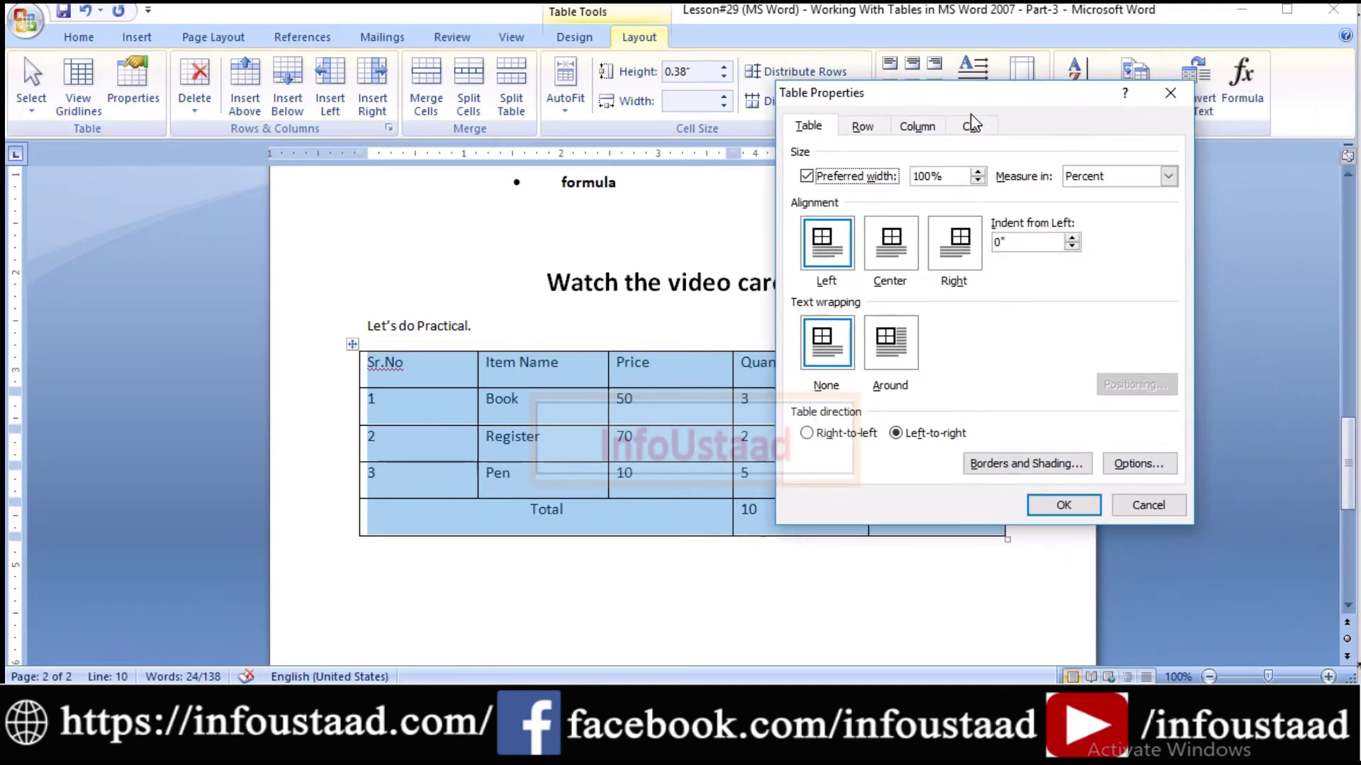
{"action": "left_click", "coordinate": [807, 179]}
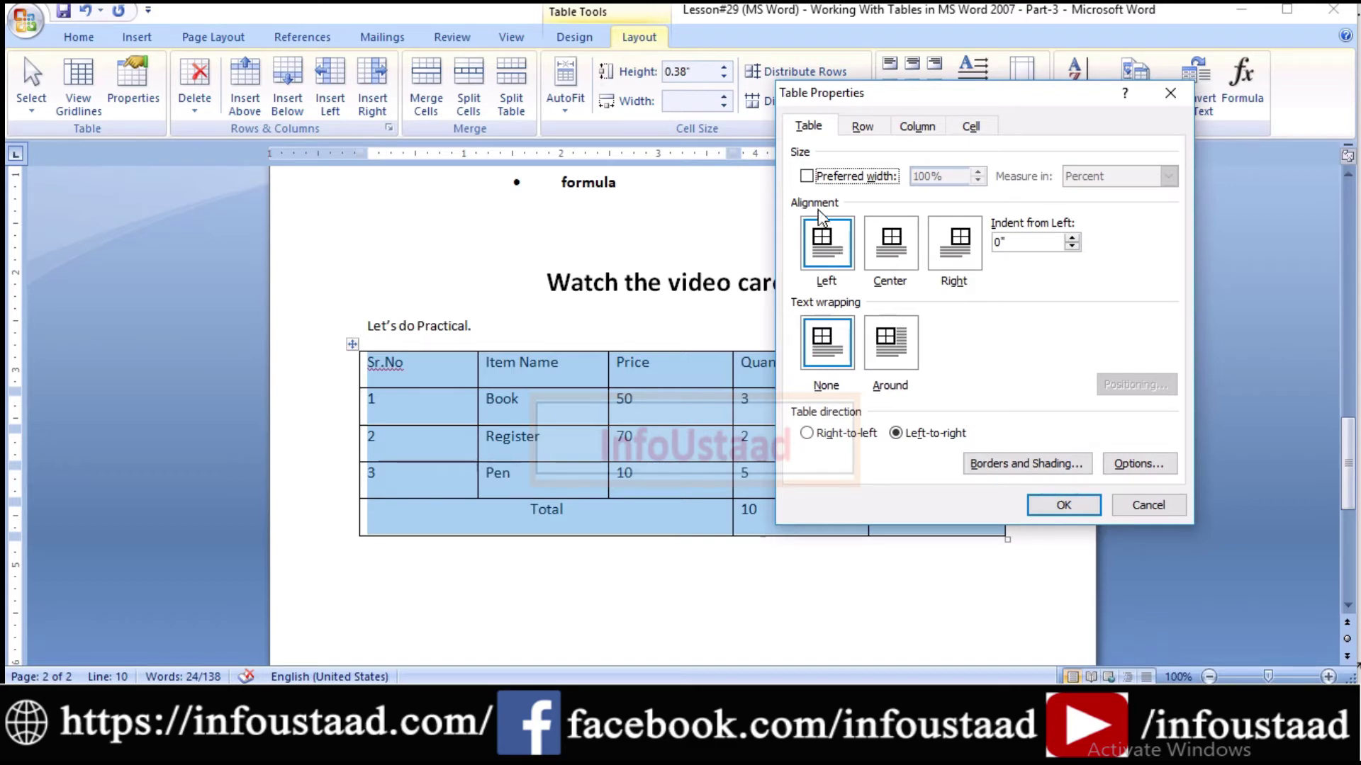
{"action": "left_click", "coordinate": [806, 176]}
{"action": "left_click", "coordinate": [926, 178]}
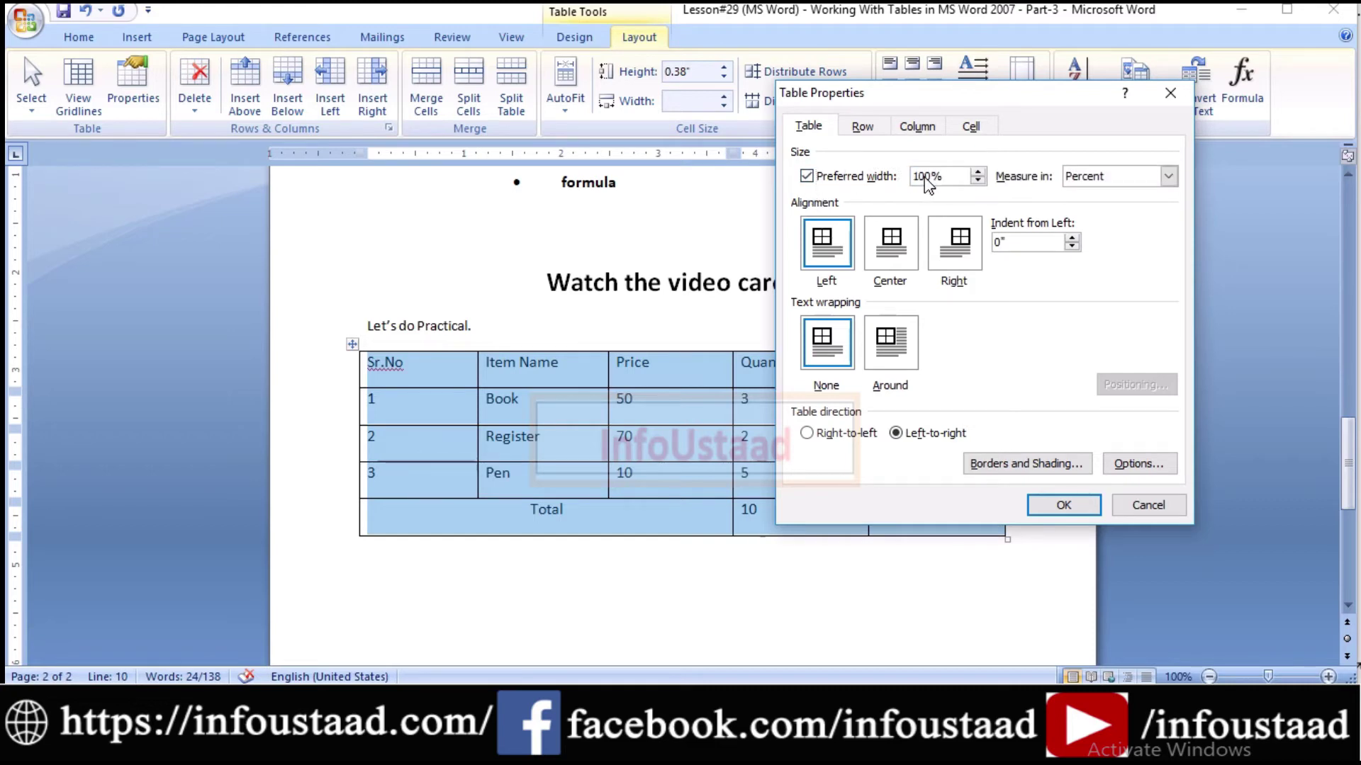
{"action": "key", "text": "BackSpace"}
{"action": "key", "text": "BackSpace"}
{"action": "type", "text": "30"}
Apply the 30% table width, then right-align the table in Table Properties.
{"action": "left_click", "coordinate": [1047, 502]}
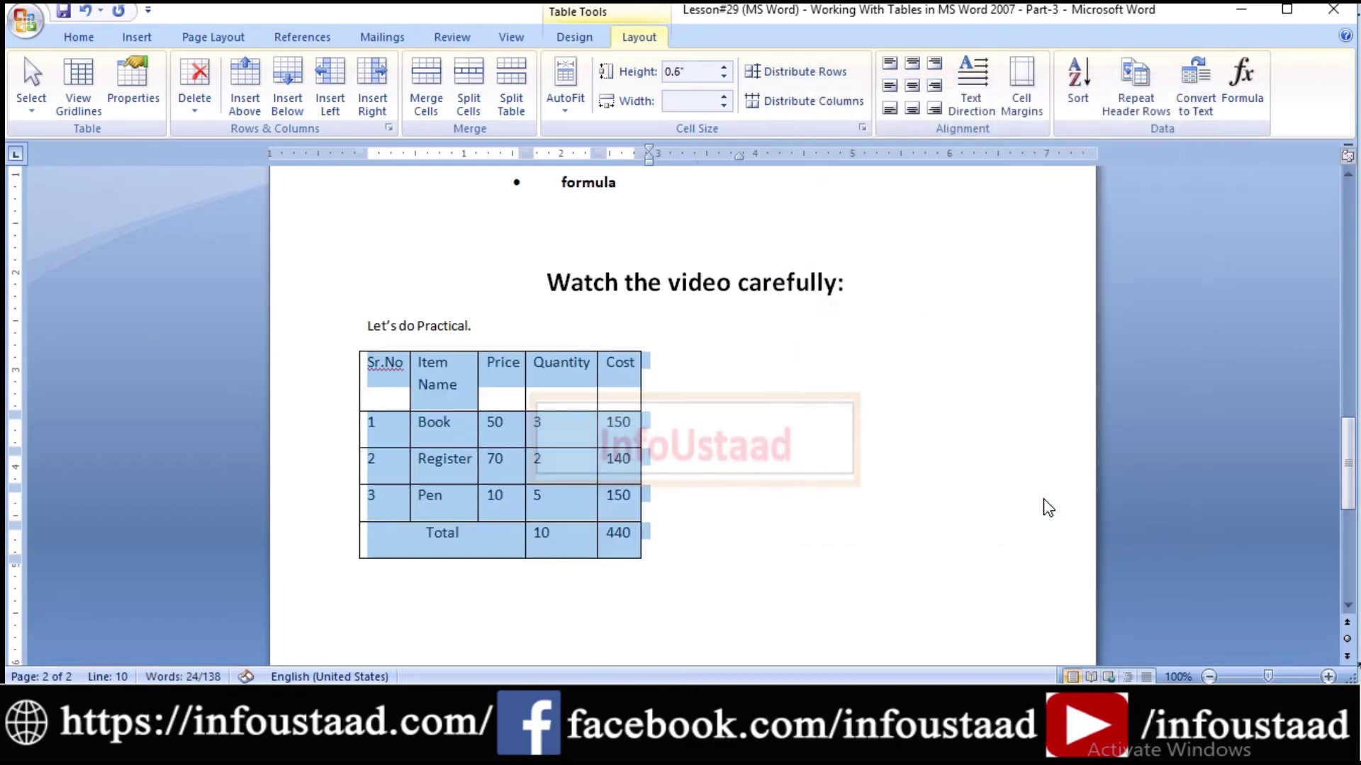
{"action": "left_click", "coordinate": [133, 81]}
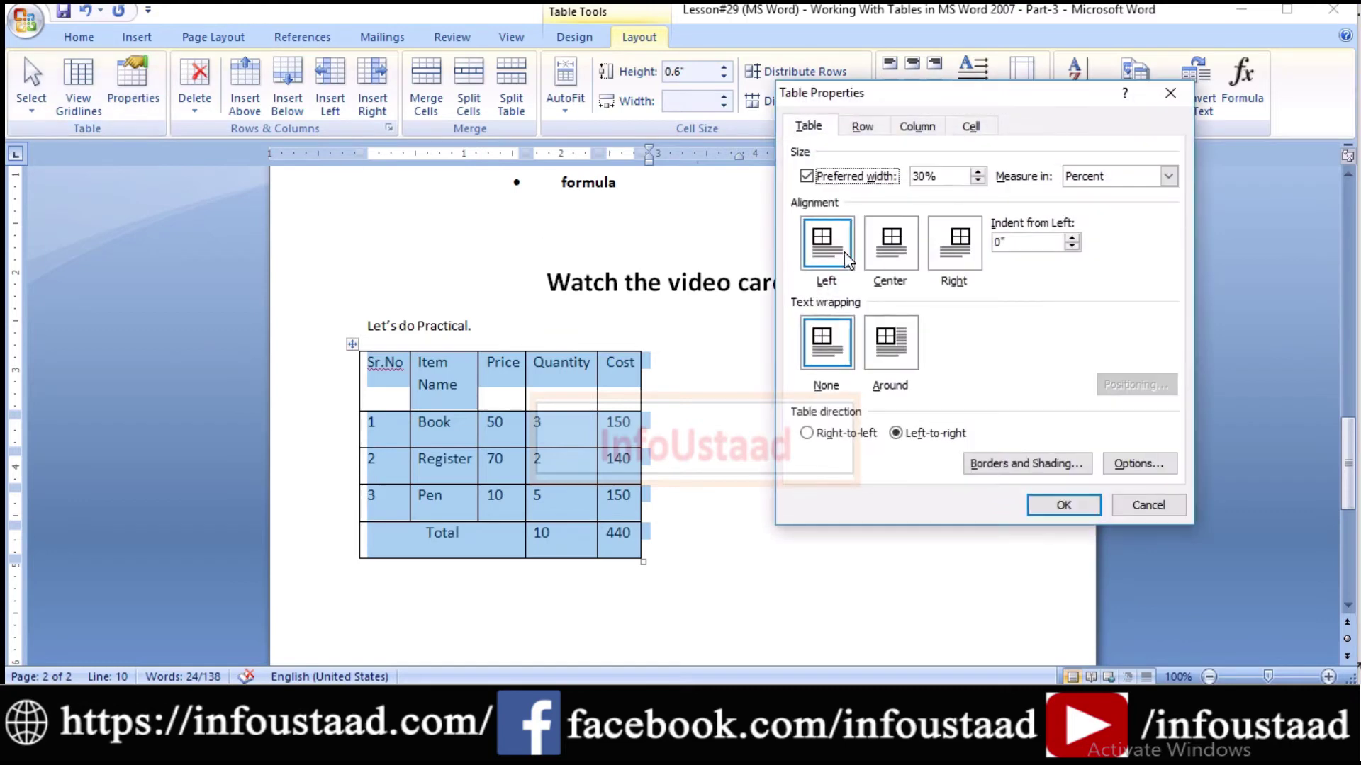
{"action": "left_click", "coordinate": [958, 249]}
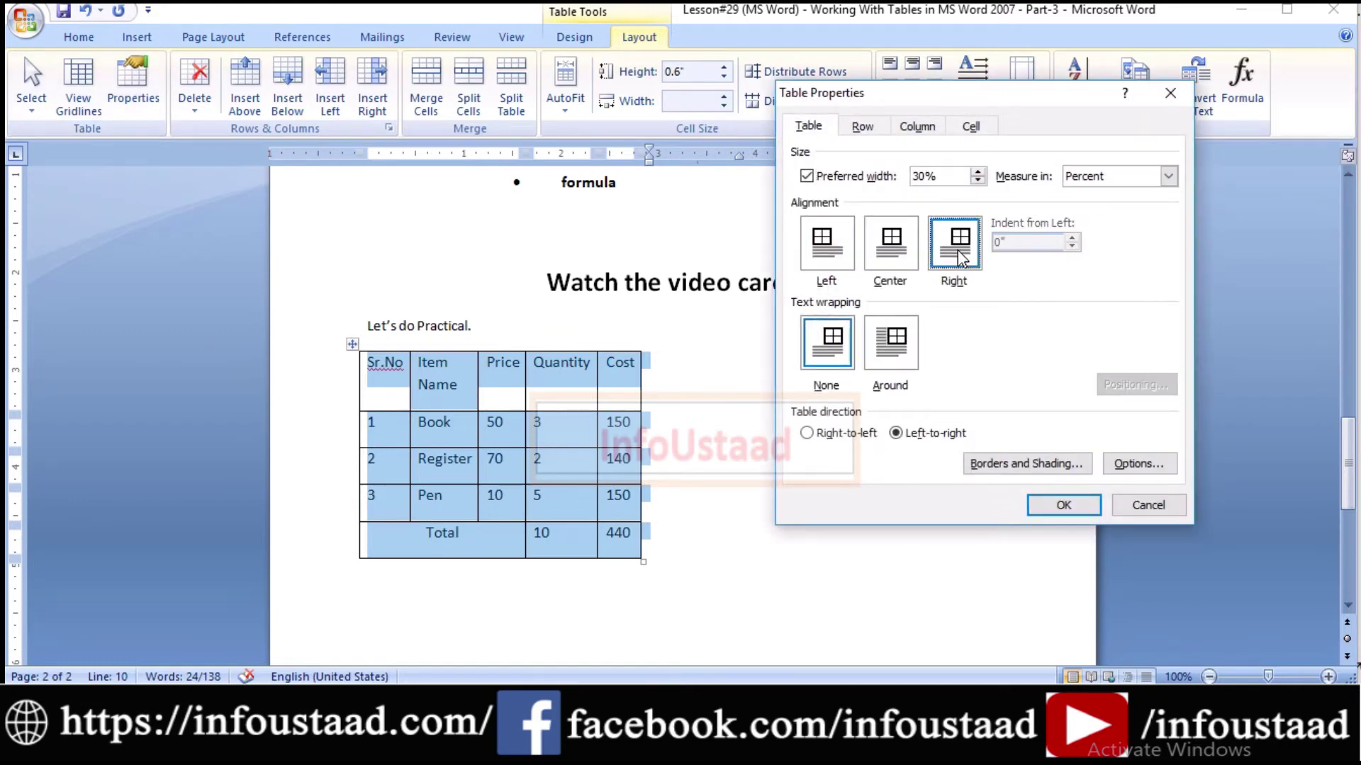
{"action": "left_click", "coordinate": [1056, 507]}
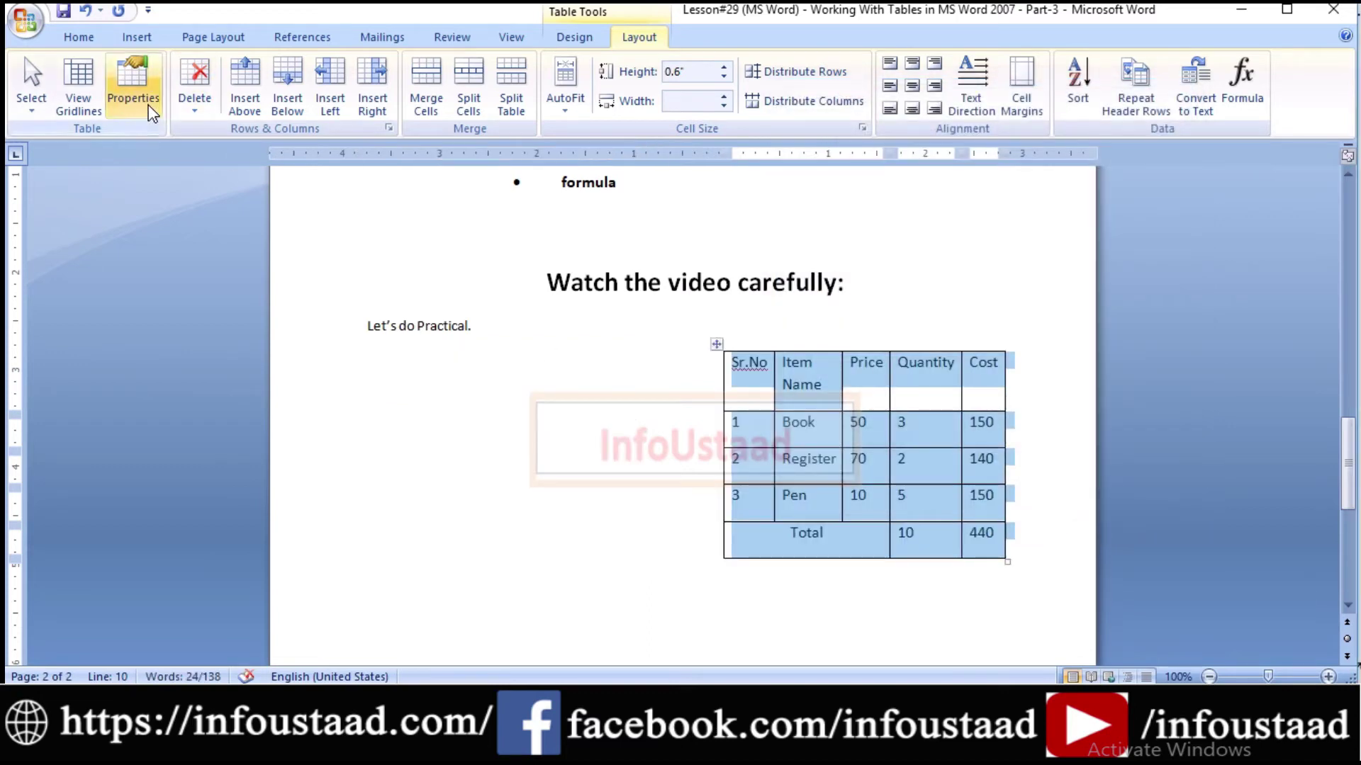
Align the table to the left, then to the centre, via Table Properties.
{"action": "left_click", "coordinate": [134, 89]}
{"action": "left_click", "coordinate": [828, 245]}
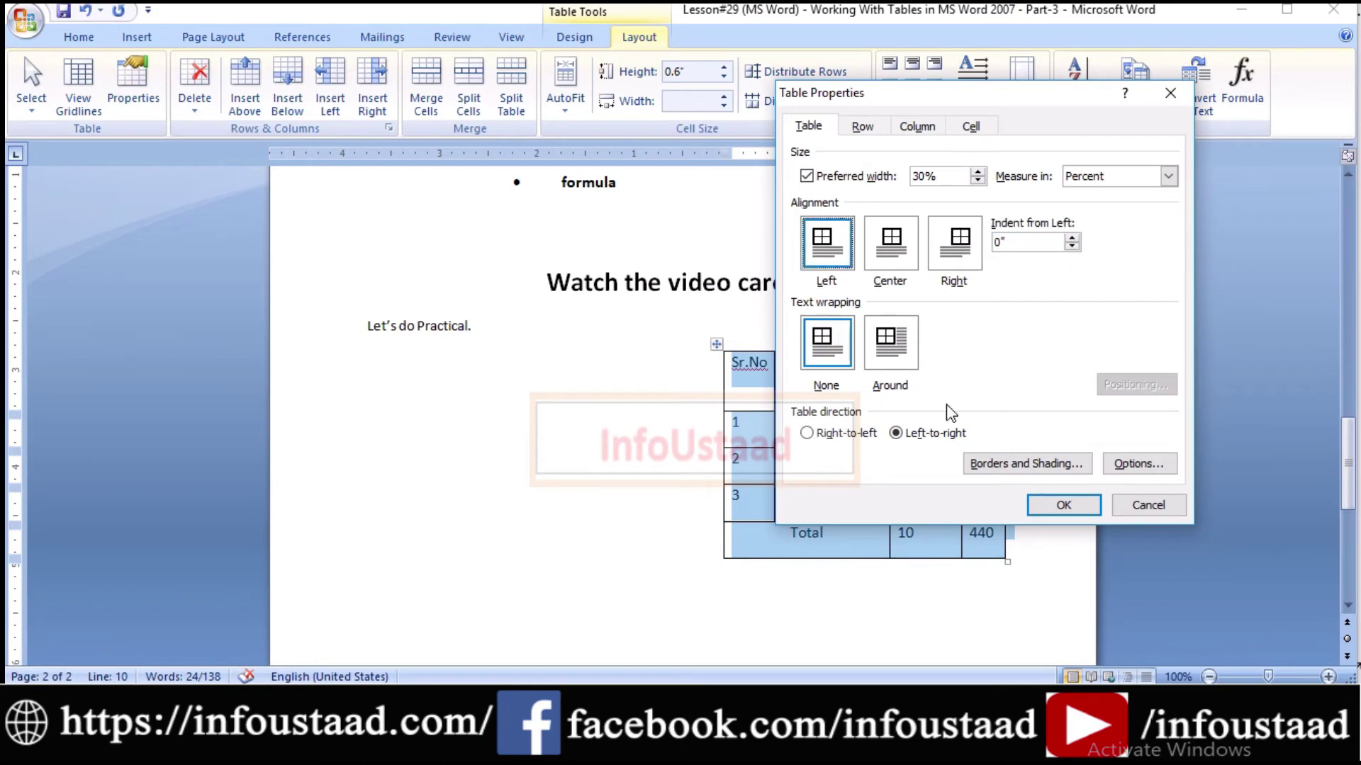
{"action": "left_click", "coordinate": [1057, 506]}
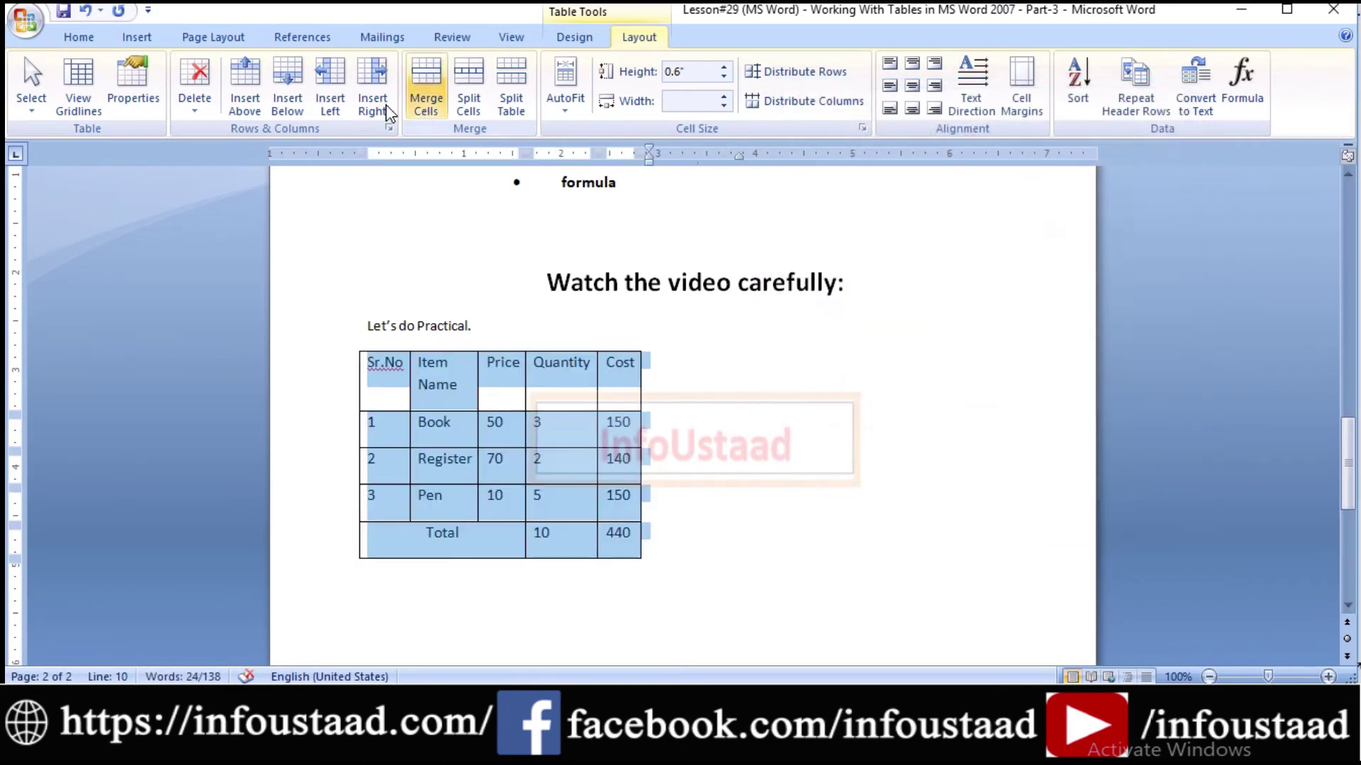
{"action": "left_click", "coordinate": [133, 89]}
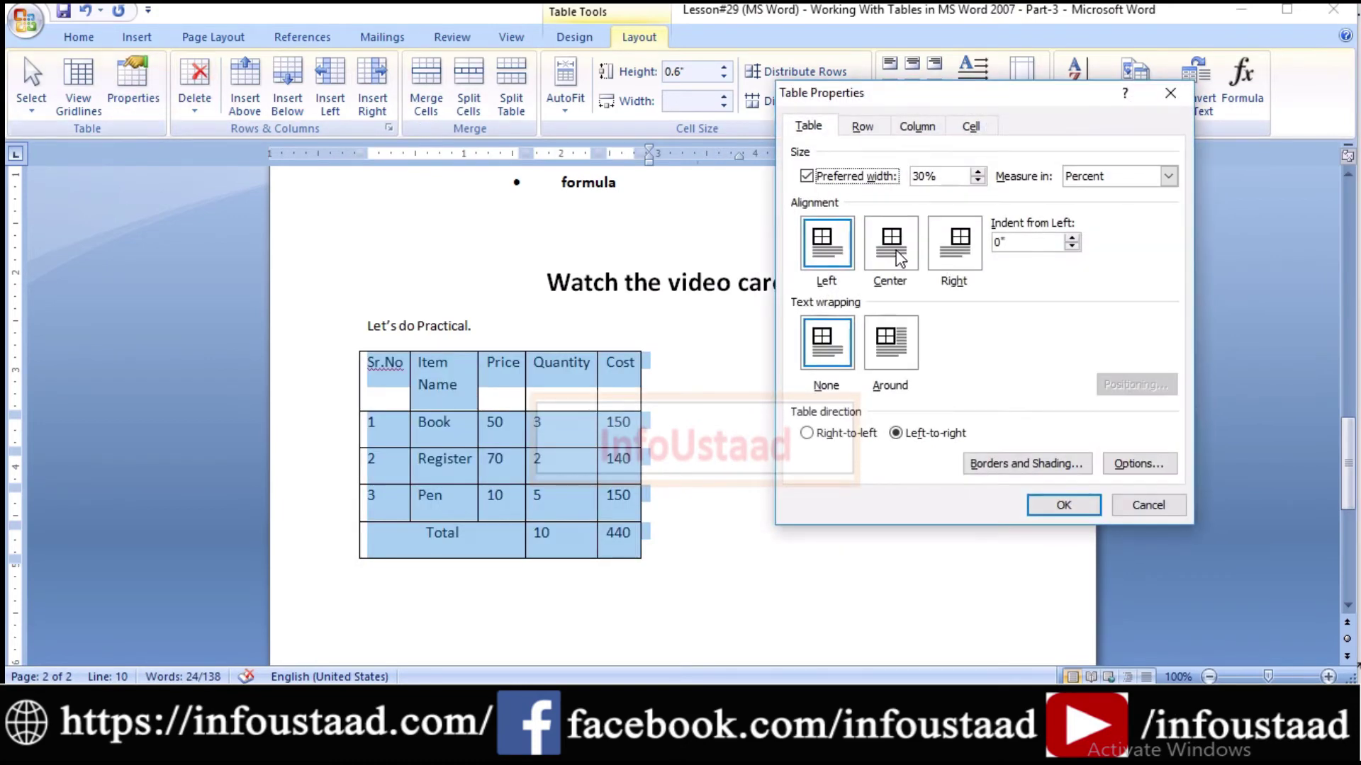
{"action": "left_click", "coordinate": [893, 248]}
{"action": "left_click", "coordinate": [1065, 507]}
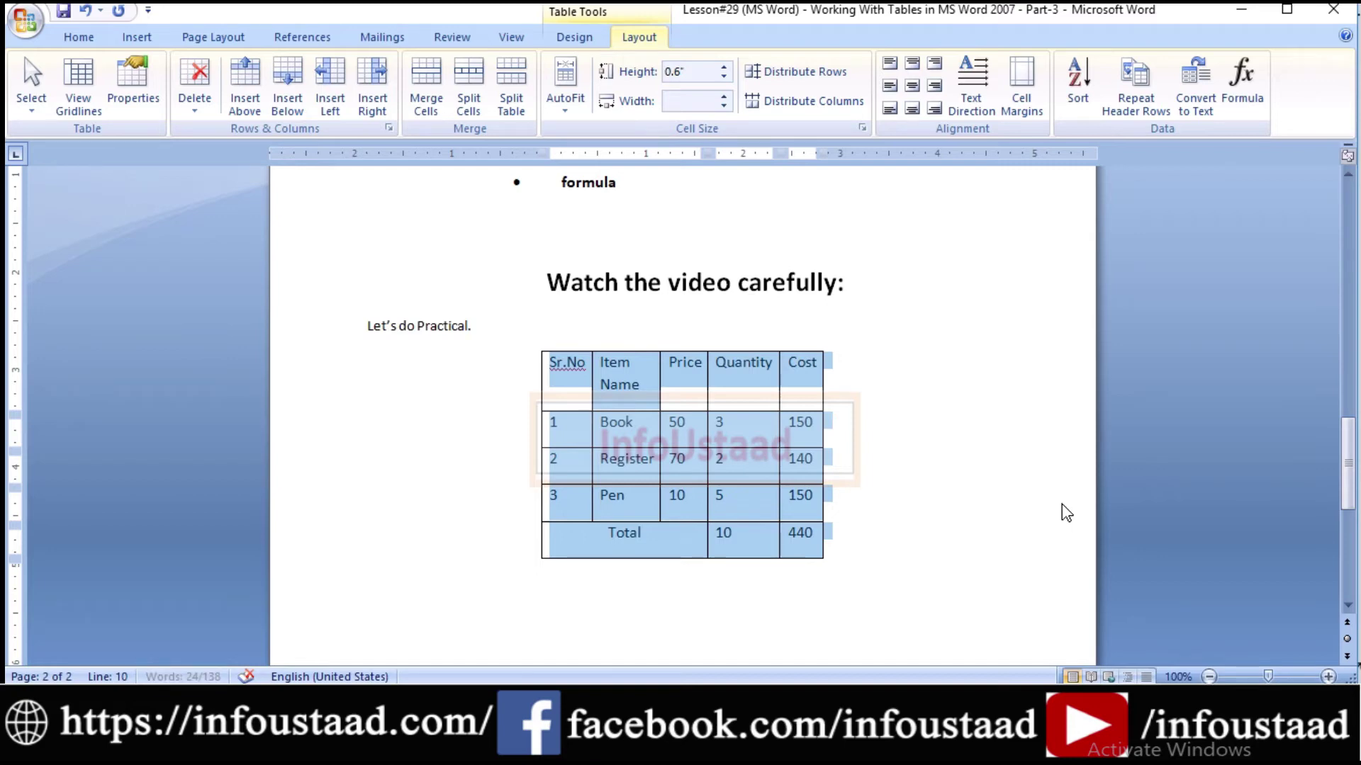
Try the Ctrl+Z, Ctrl+R and Ctrl+E shortcuts, leaving the table centred; reopen and close Table Properties.
{"action": "key", "text": "ctrl+z"}
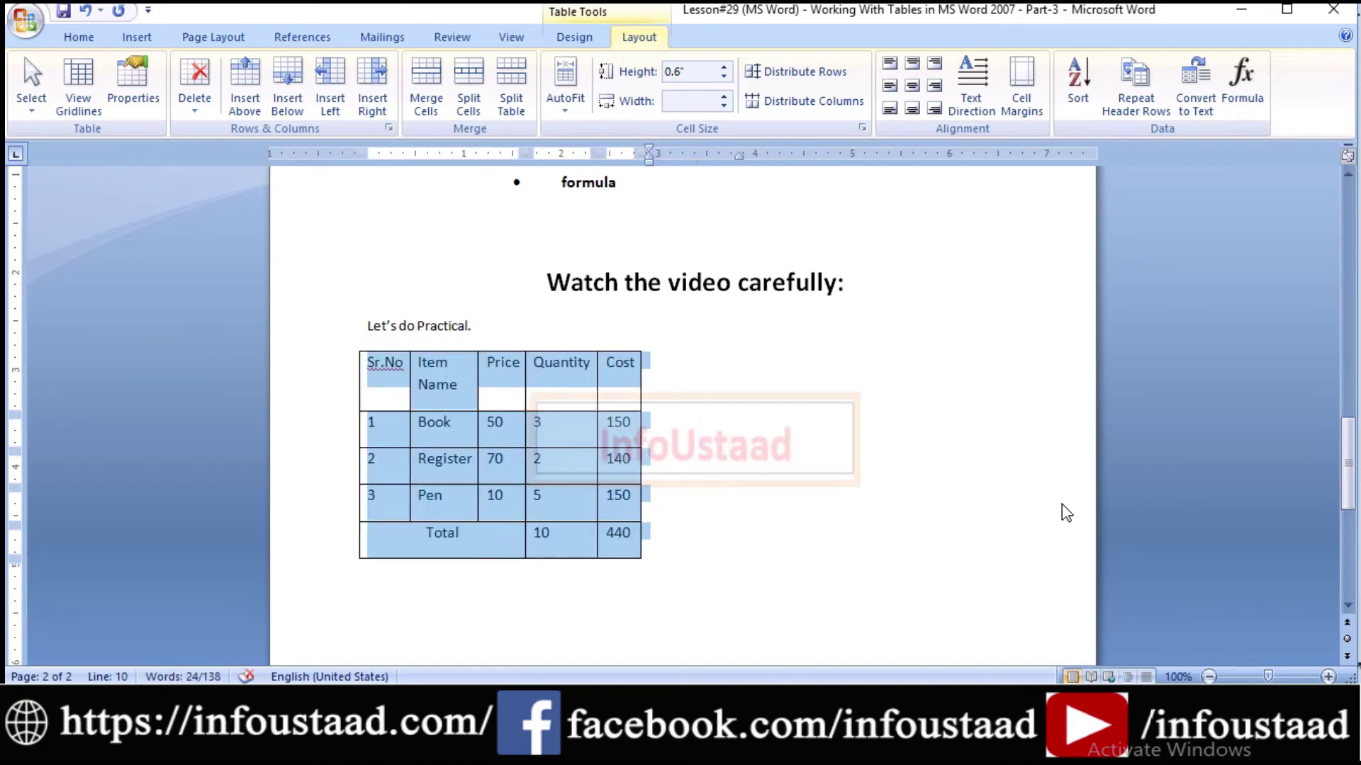
{"action": "key", "text": "ctrl+r"}
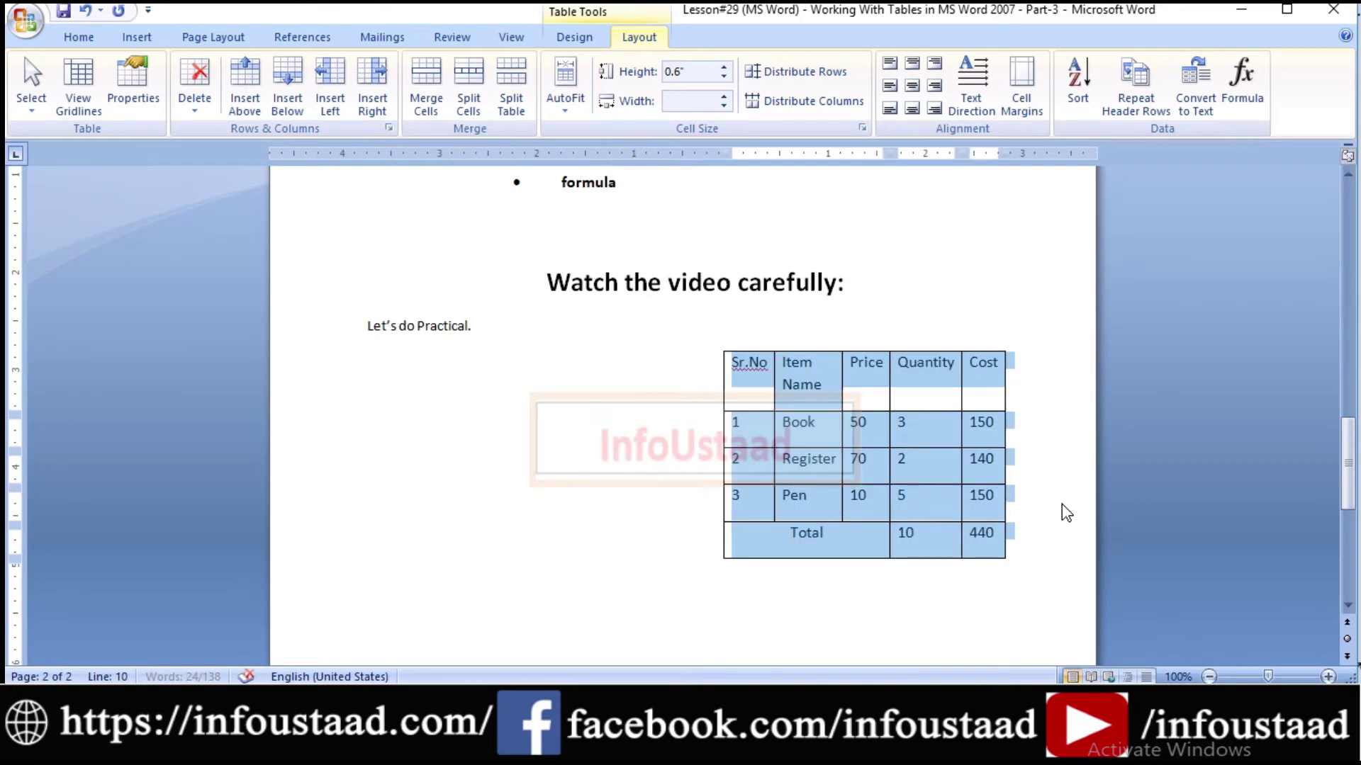
{"action": "key", "text": "ctrl+e"}
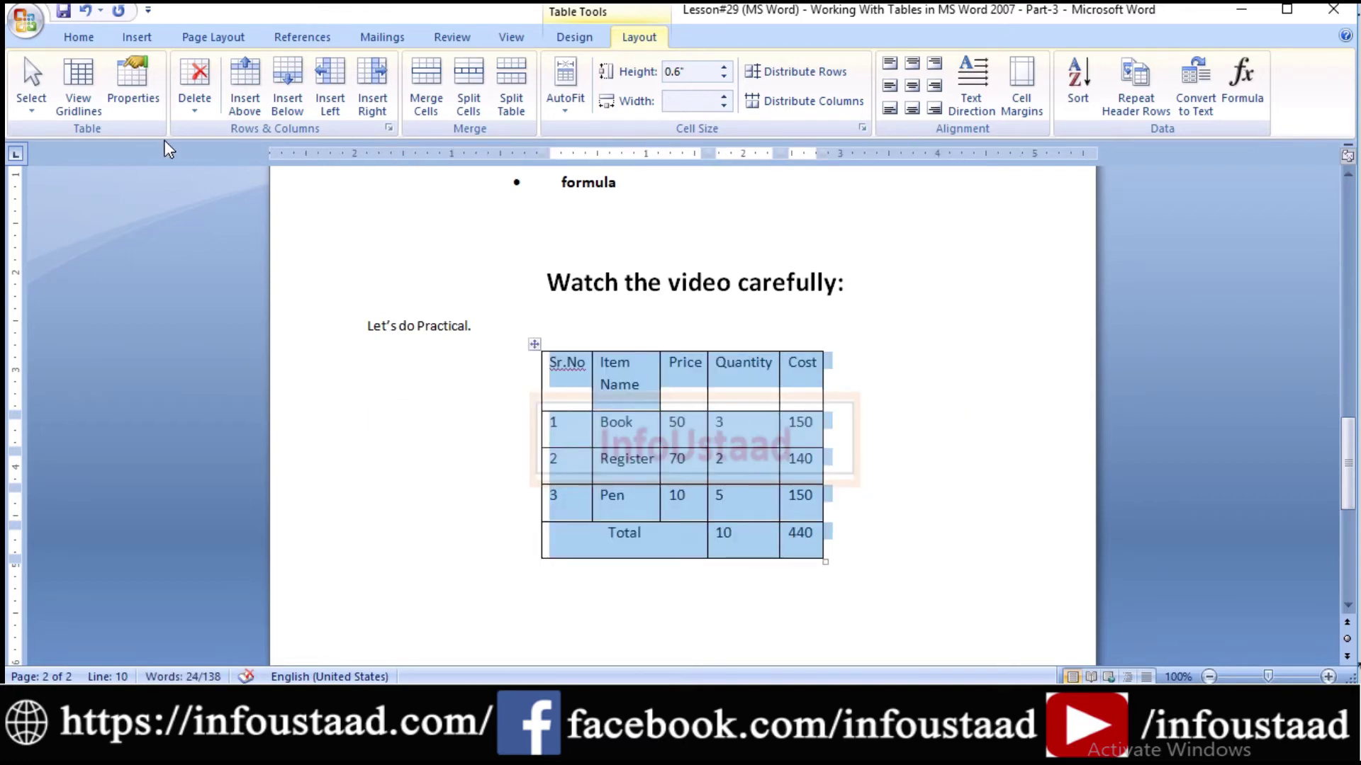
{"action": "left_click", "coordinate": [139, 99]}
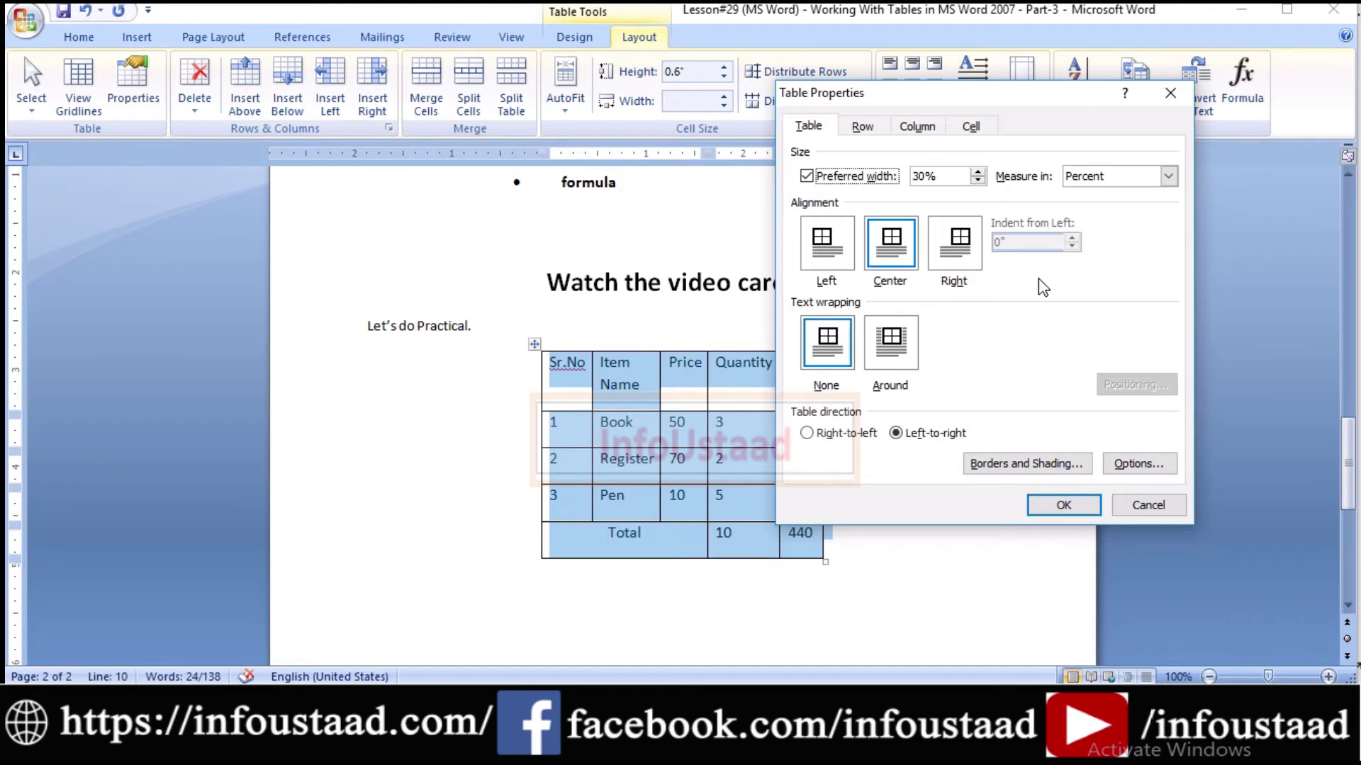
{"action": "left_click", "coordinate": [1168, 92]}
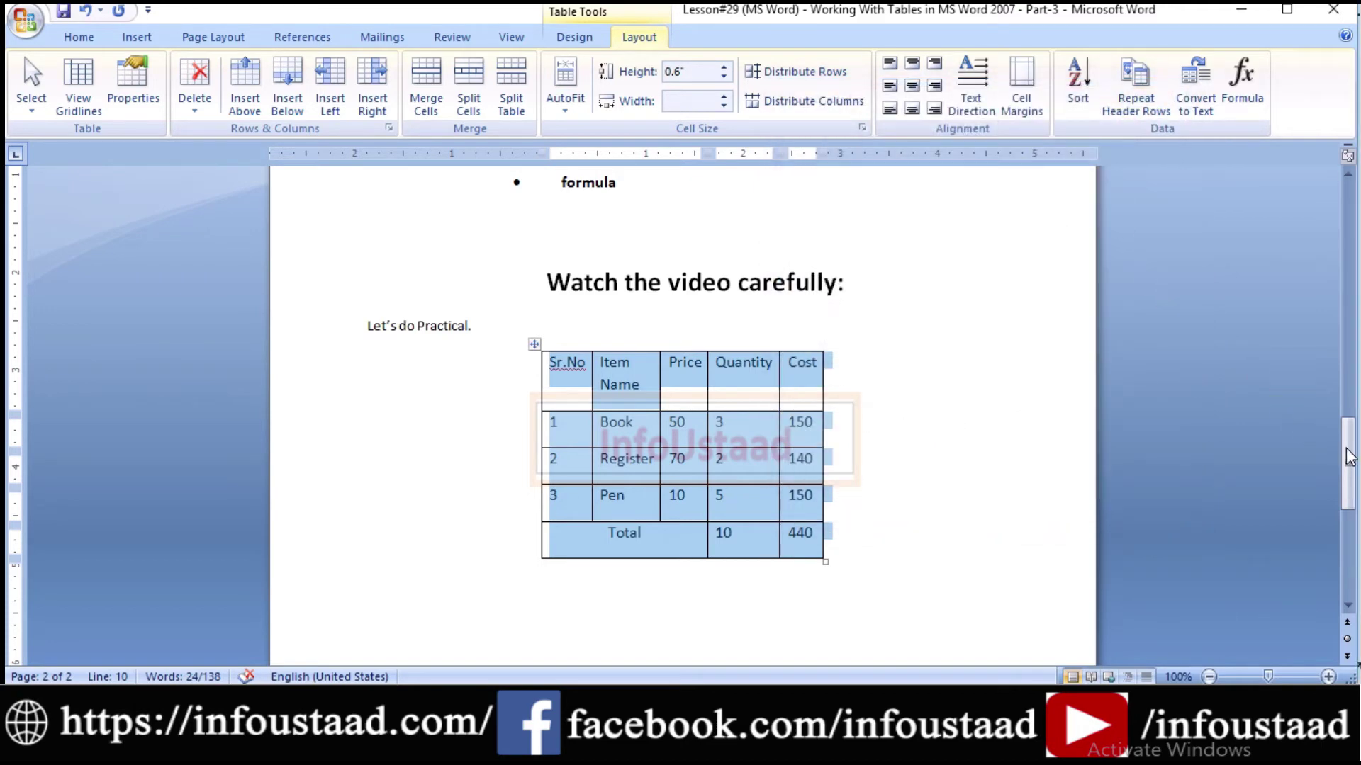
On the empty line below the table, enter =rand() to generate sample paragraphs.
{"action": "left_click_drag", "start_coordinate": [1347, 461], "coordinate": [1347, 440]}
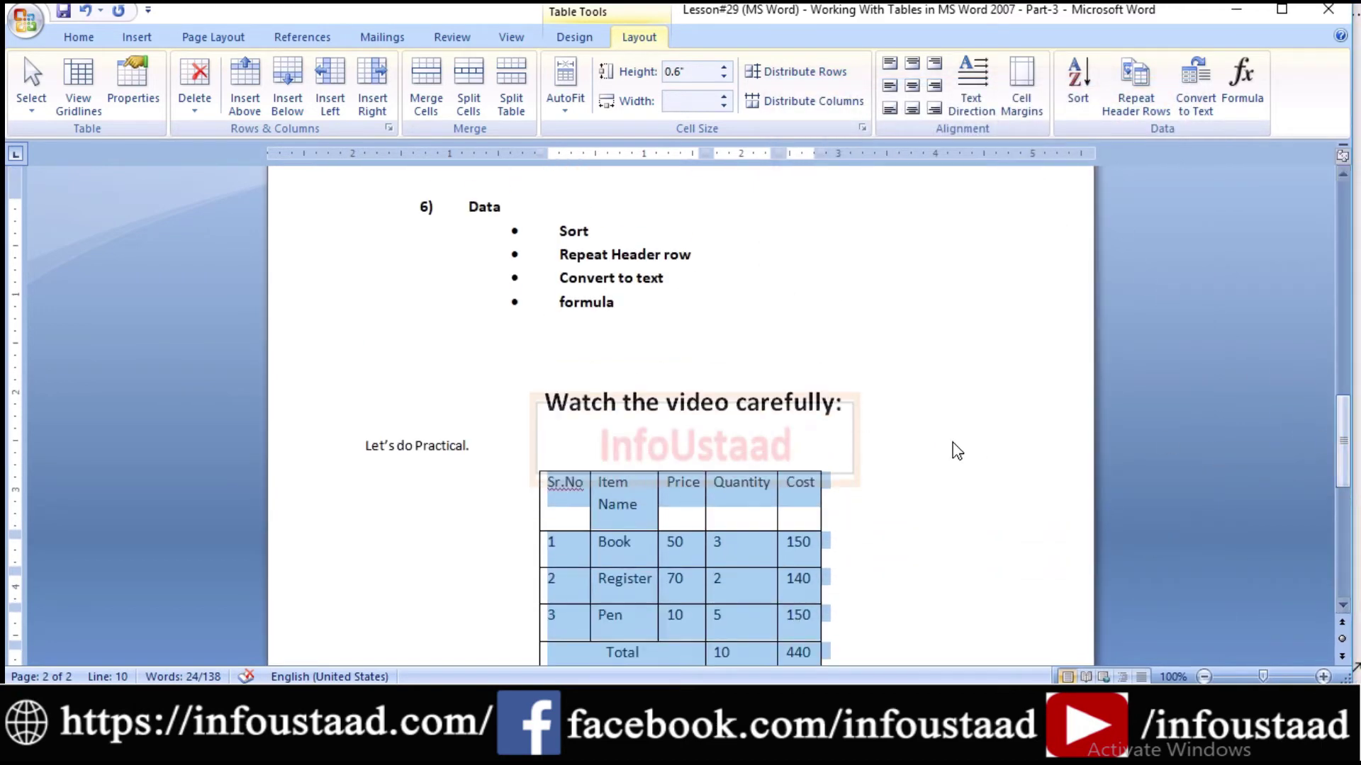
{"action": "scroll", "coordinate": [1345, 425], "scroll_direction": "down", "scroll_amount": 5}
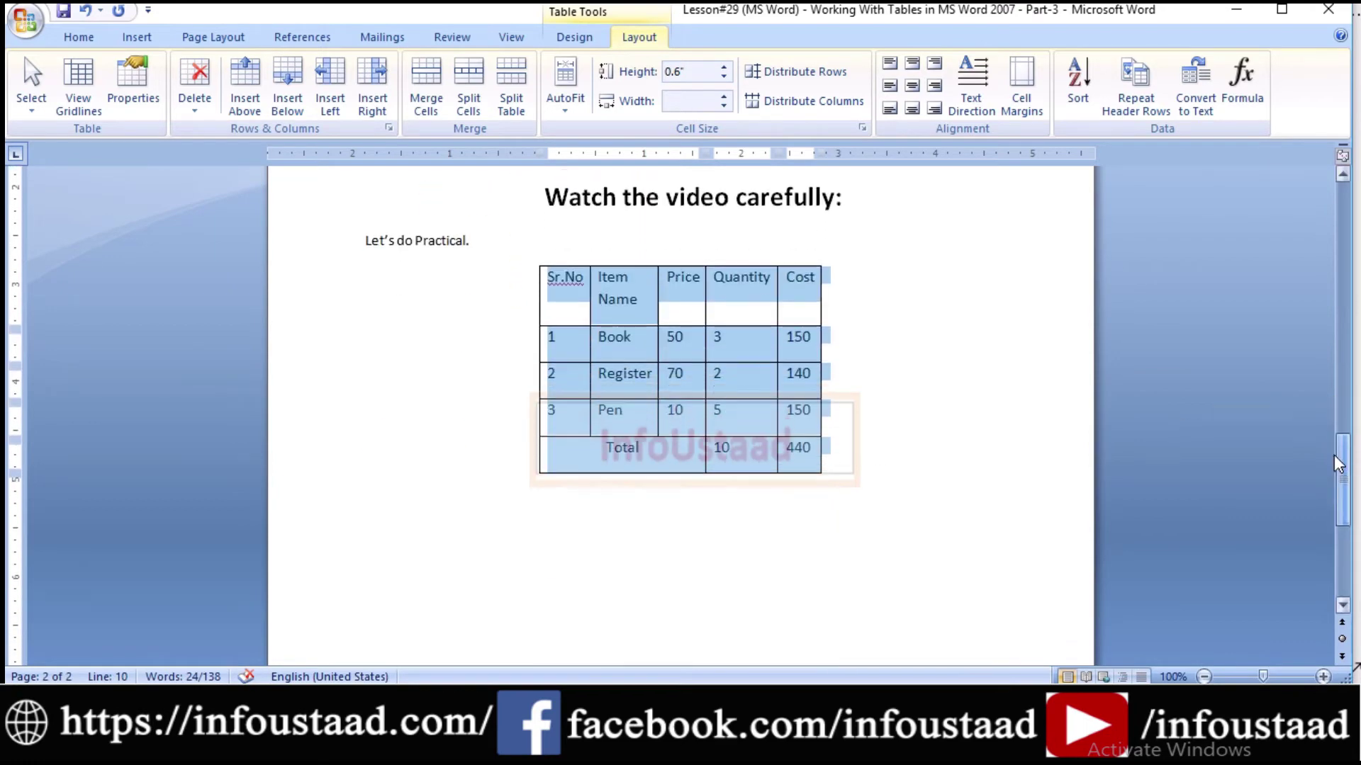
{"action": "left_click", "coordinate": [880, 492]}
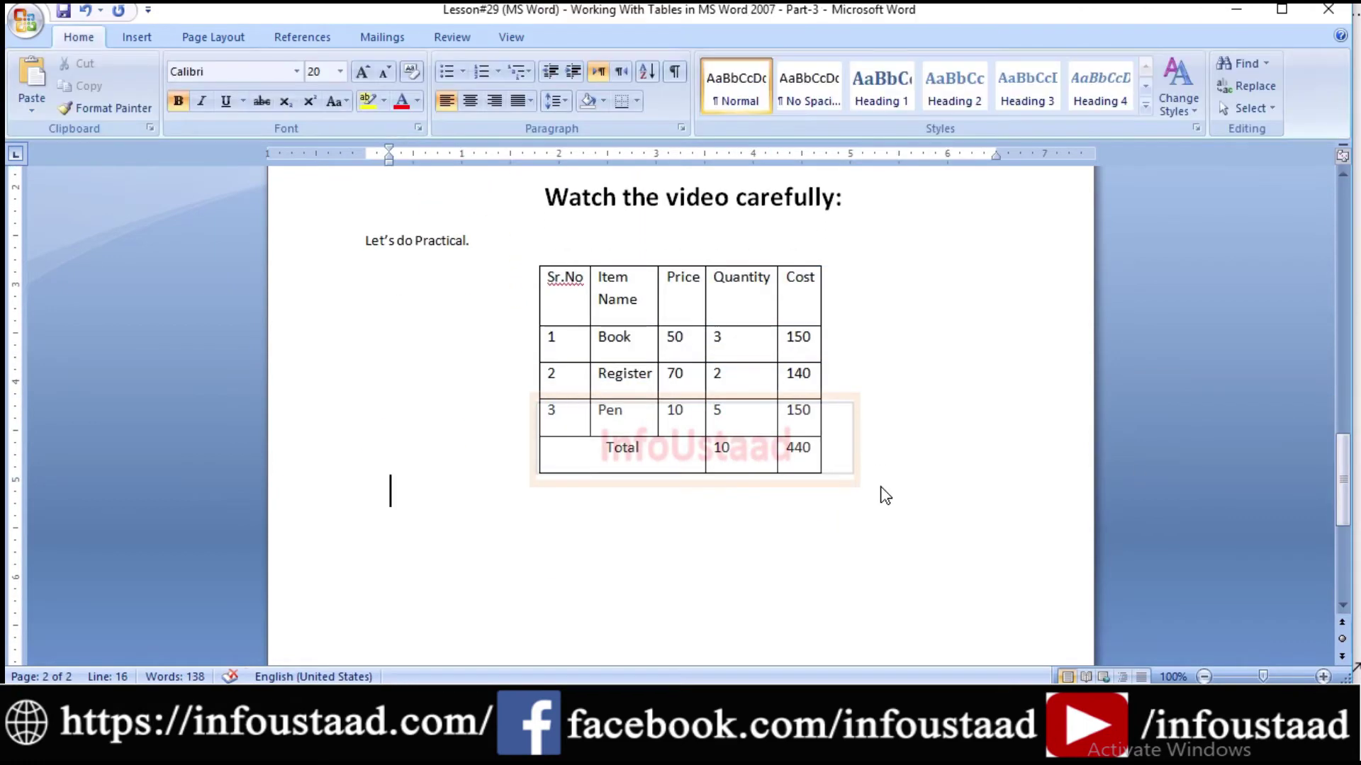
{"action": "type", "text": "=rand()"}
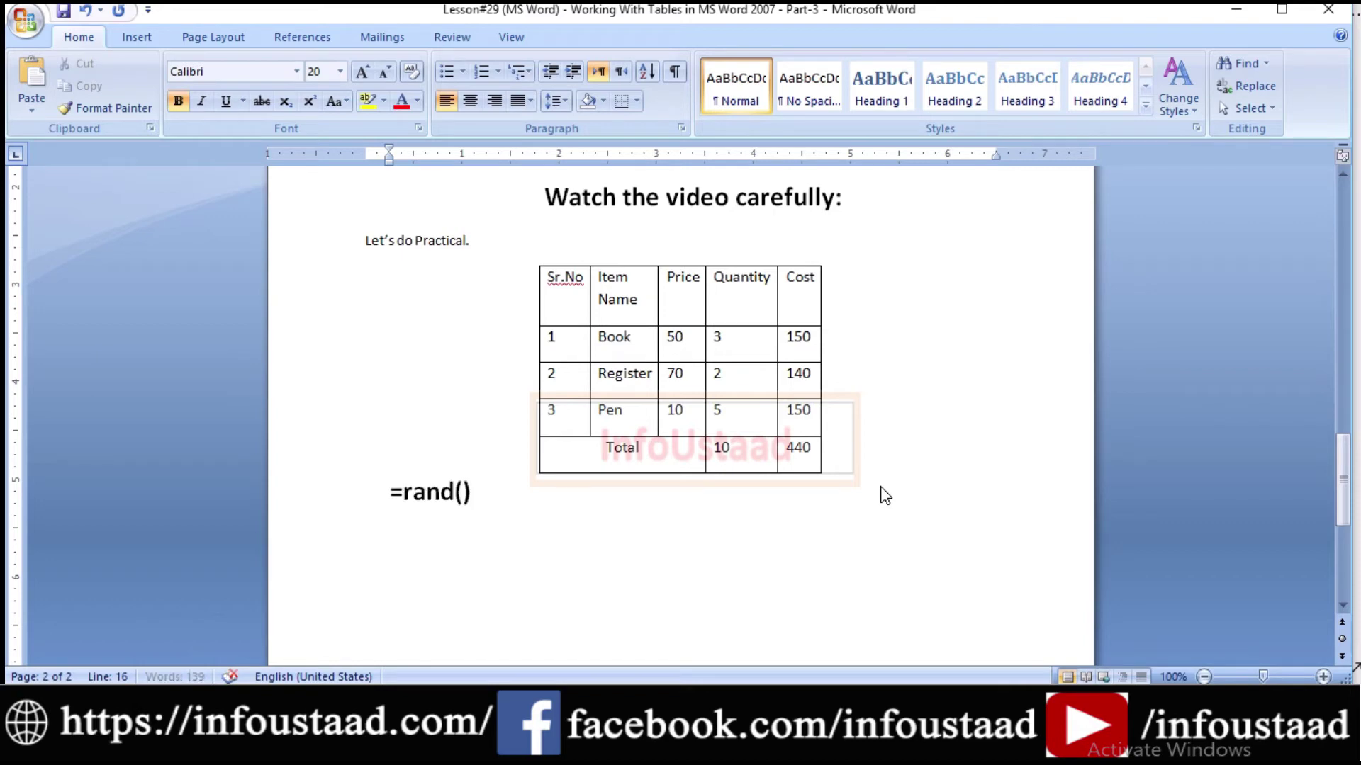
{"action": "key", "text": "Return"}
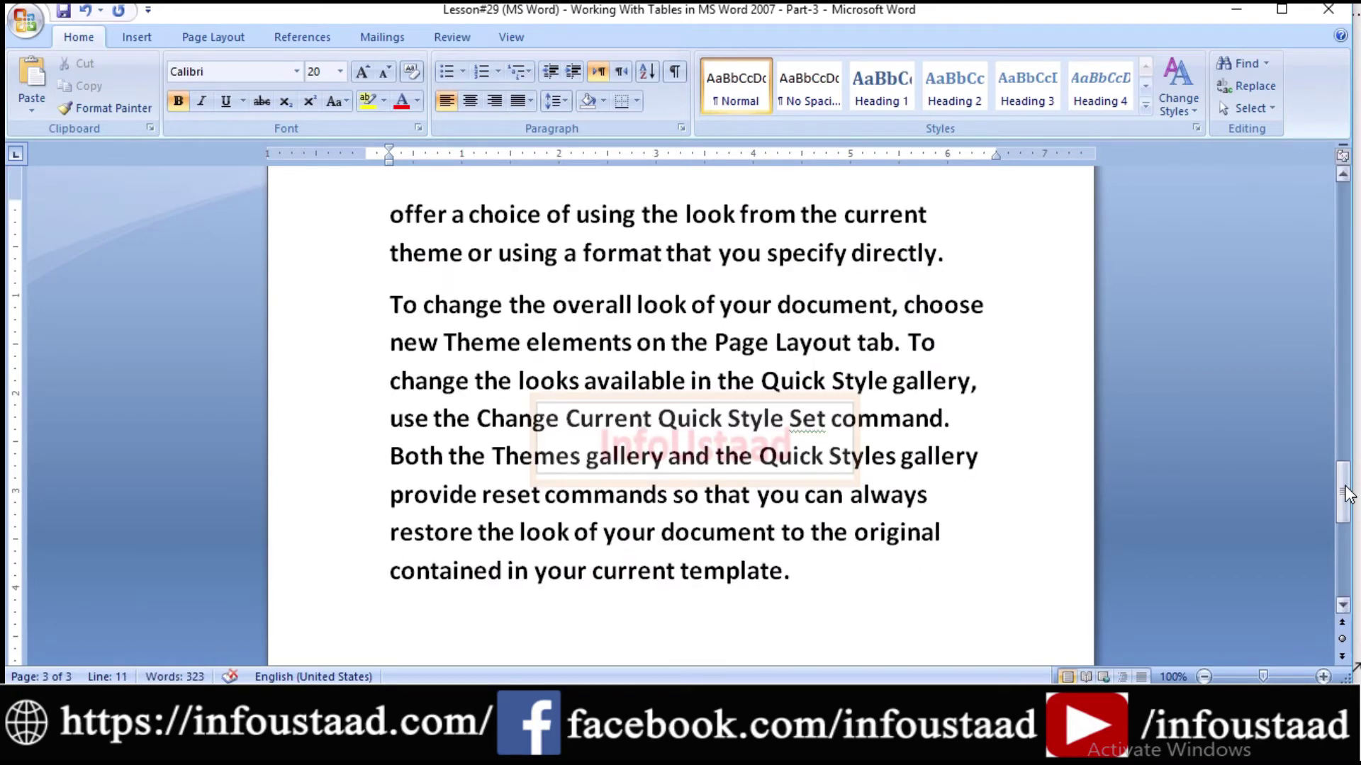
{"action": "left_click_drag", "start_coordinate": [1347, 494], "coordinate": [1347, 380]}
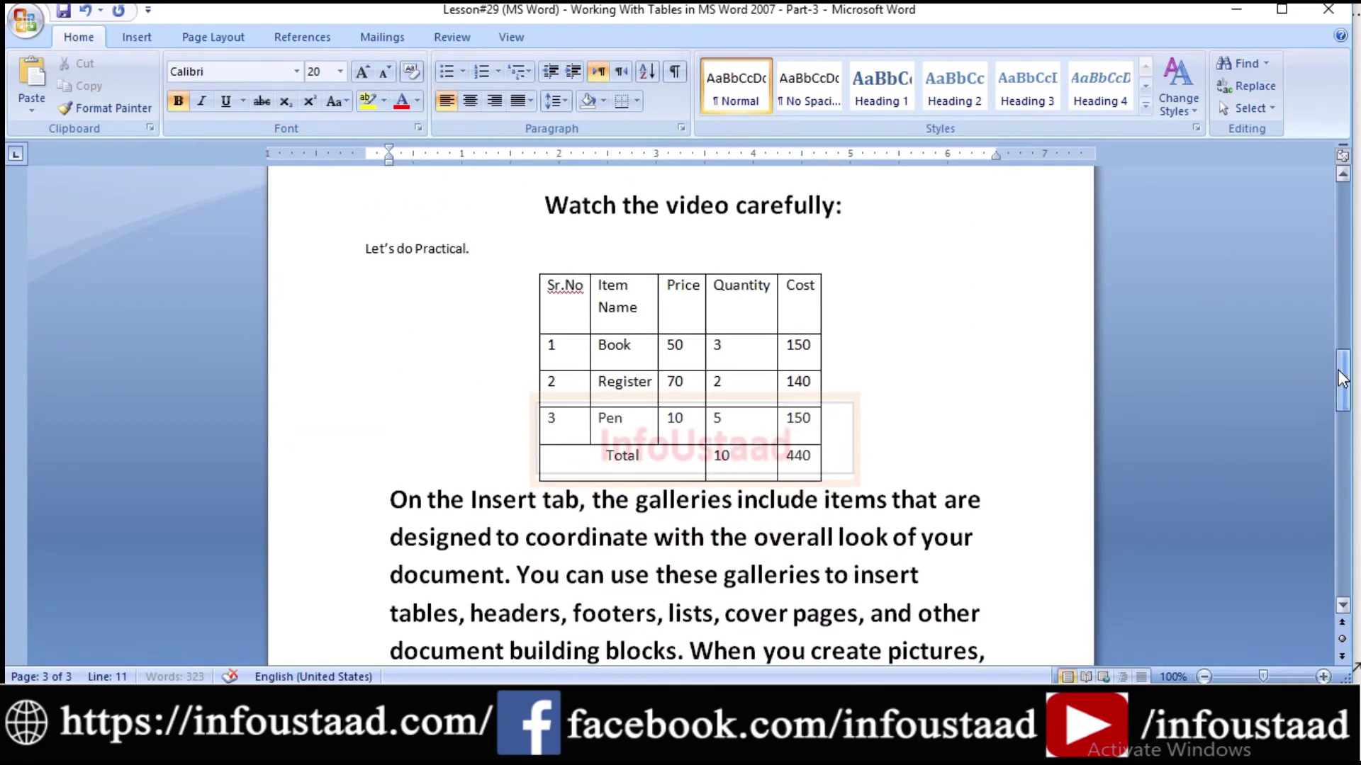
Select the table and set its text wrapping to Around.
{"action": "left_click", "coordinate": [532, 267]}
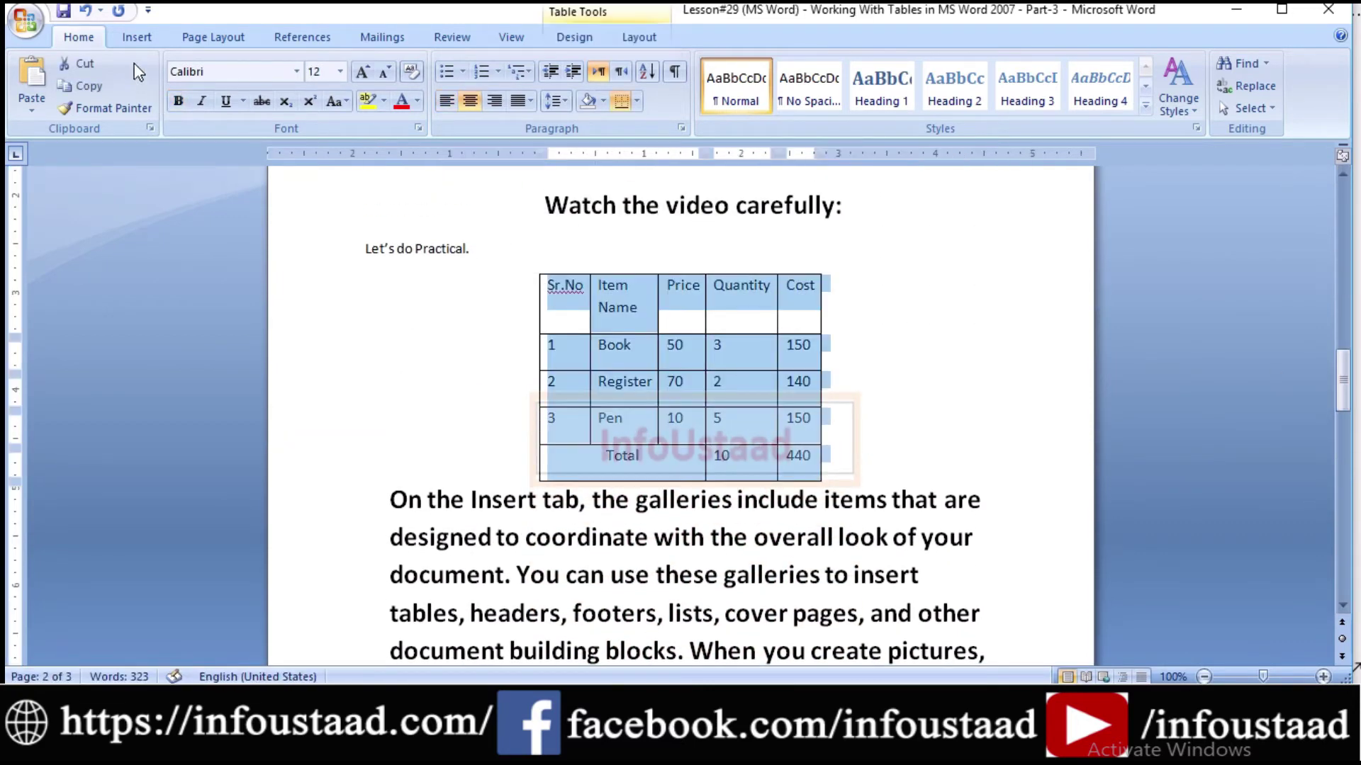
{"action": "left_click", "coordinate": [635, 32]}
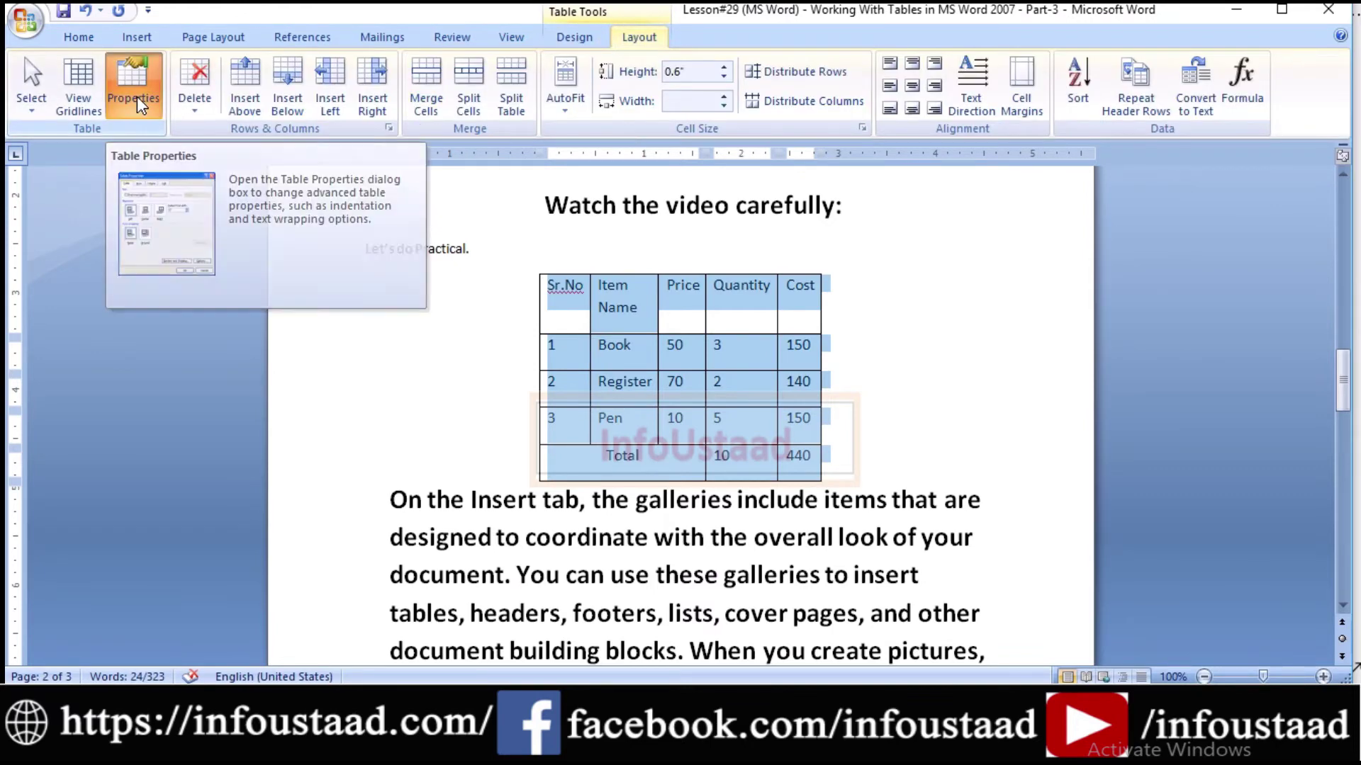
{"action": "left_click", "coordinate": [137, 96]}
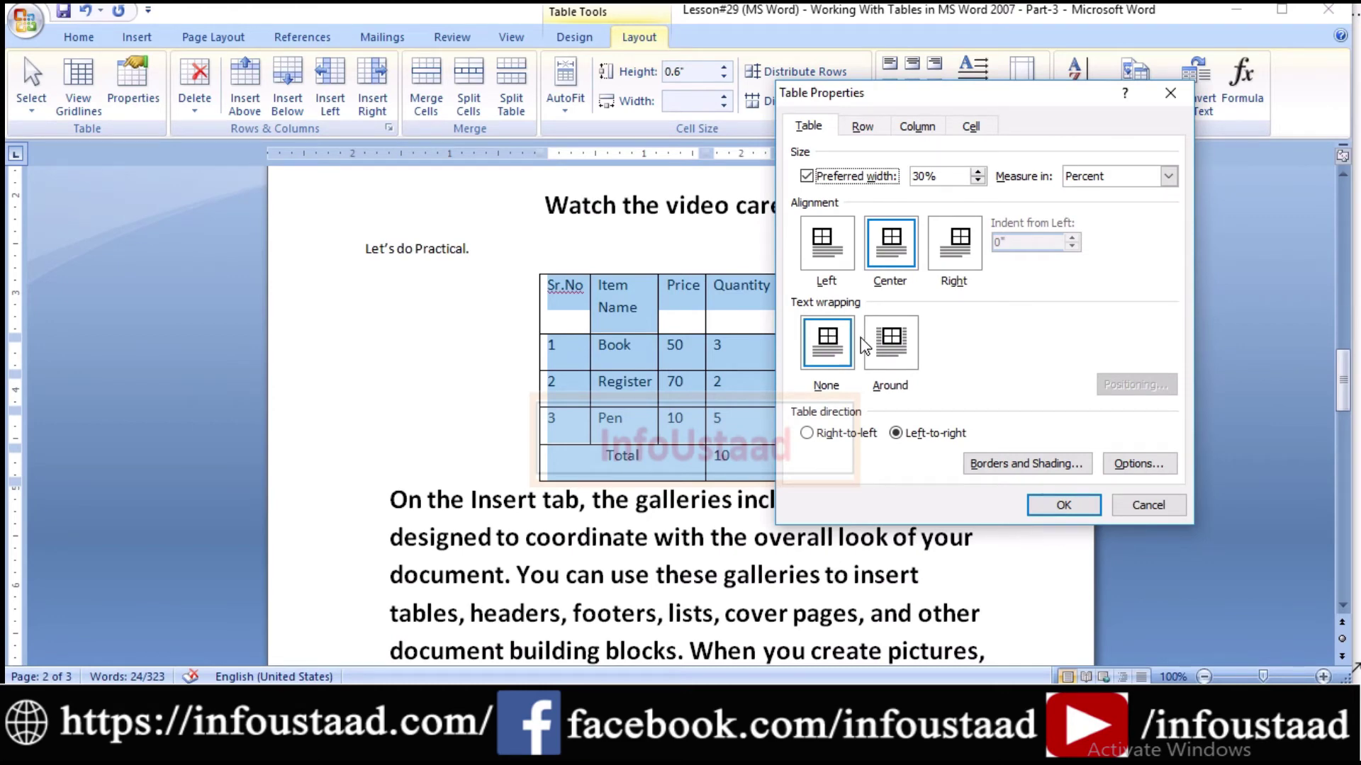
{"action": "left_click", "coordinate": [898, 349]}
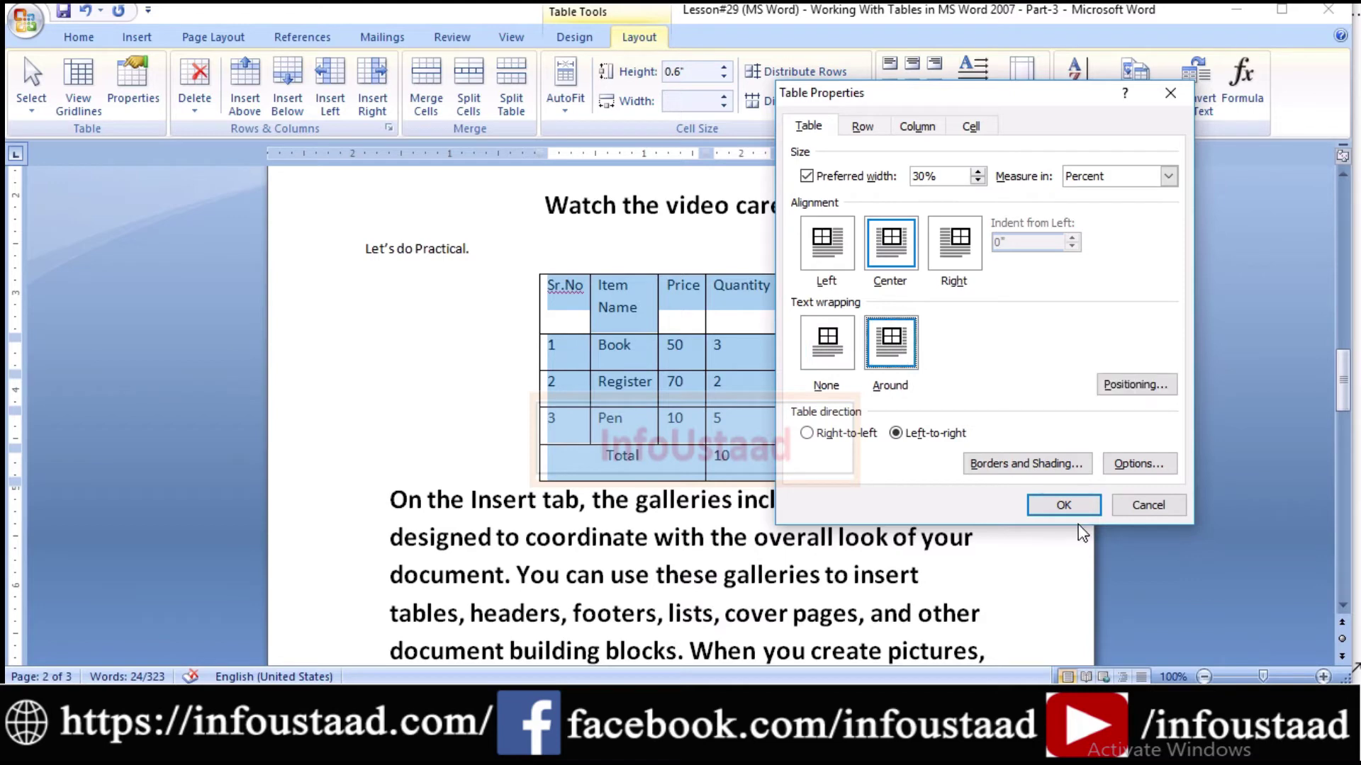
{"action": "left_click", "coordinate": [1063, 507]}
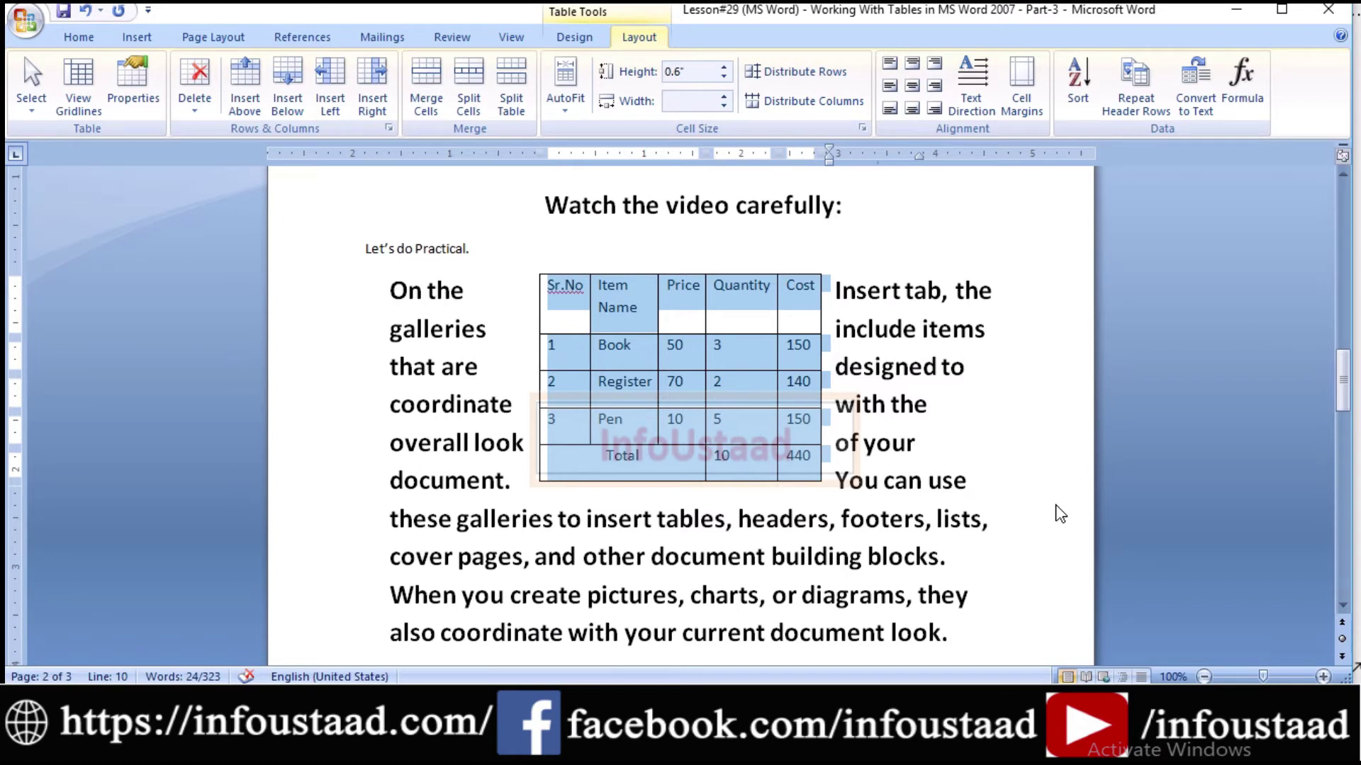
Align the wrapped table to the left, then to the right.
{"action": "left_click", "coordinate": [116, 88]}
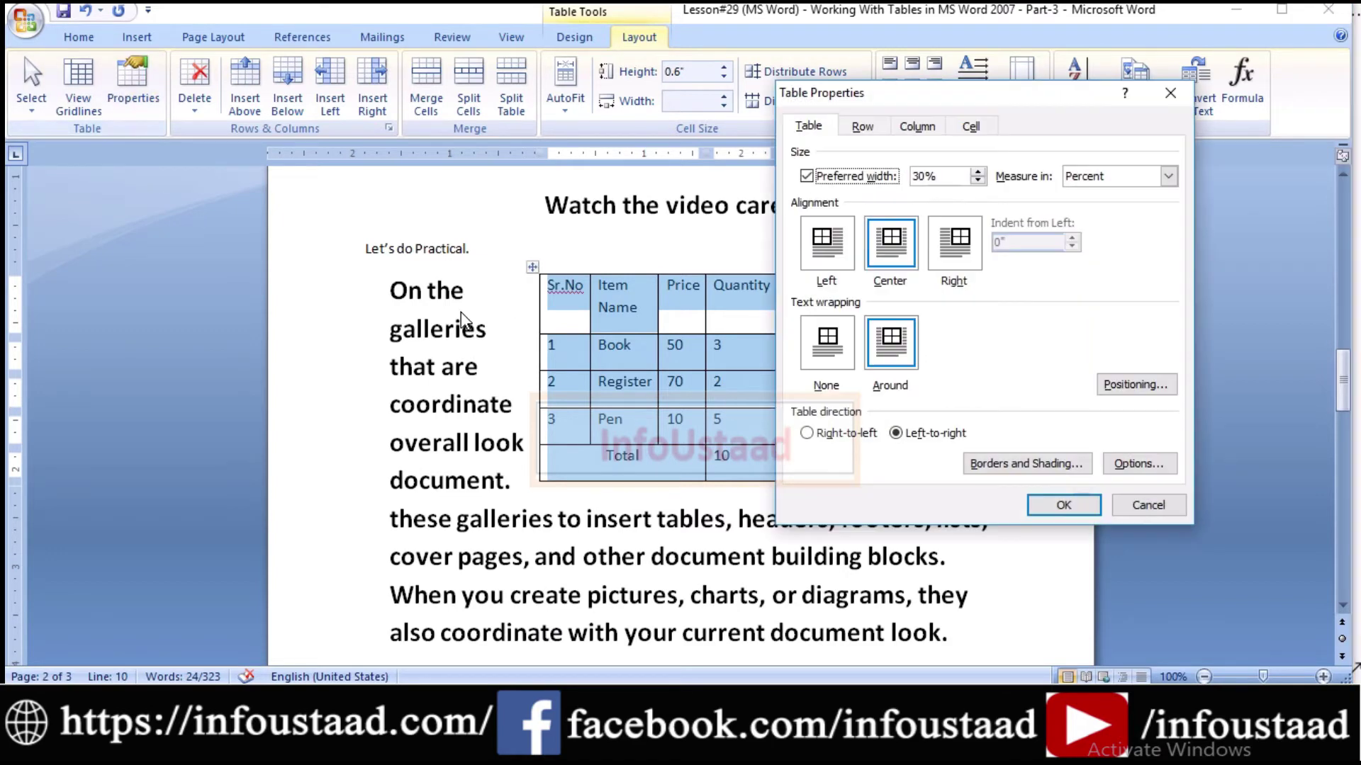
{"action": "left_click", "coordinate": [828, 253]}
{"action": "left_click", "coordinate": [1080, 507]}
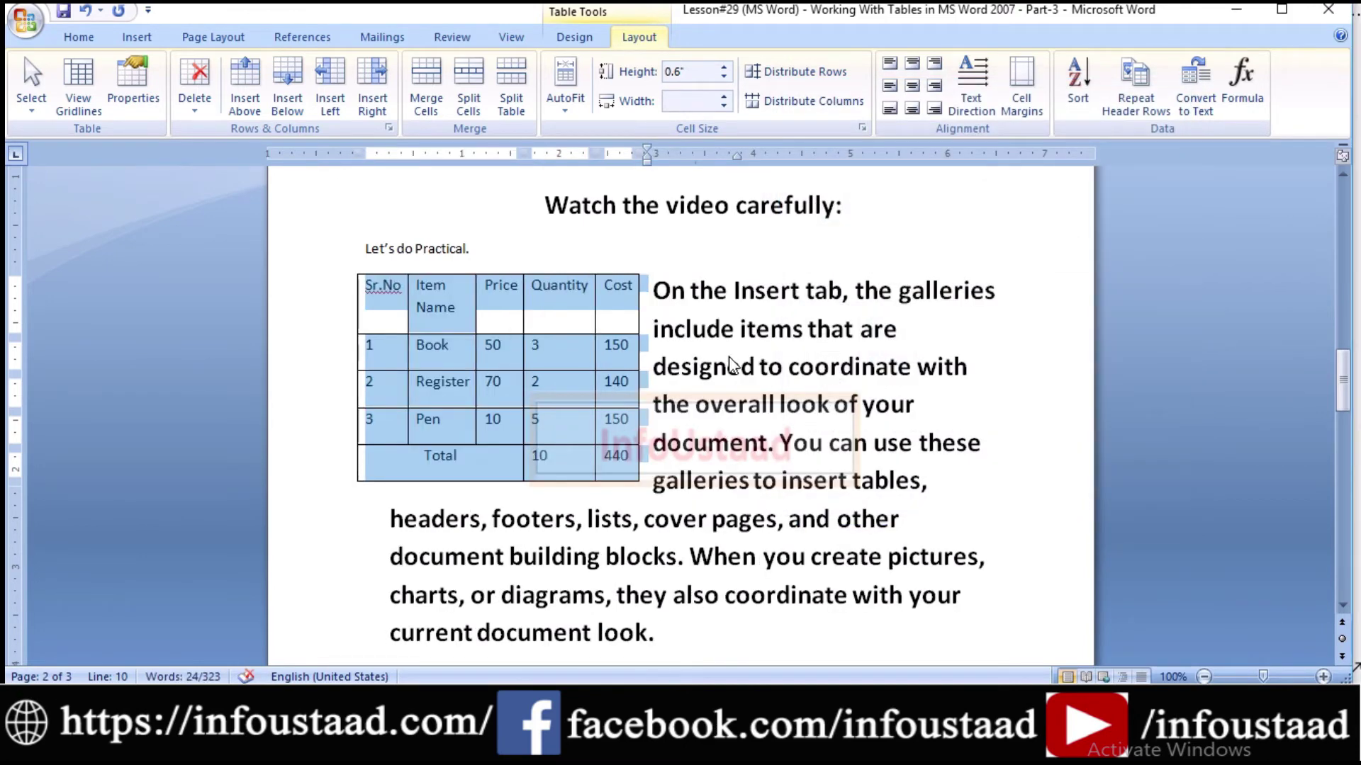
{"action": "left_click", "coordinate": [116, 83]}
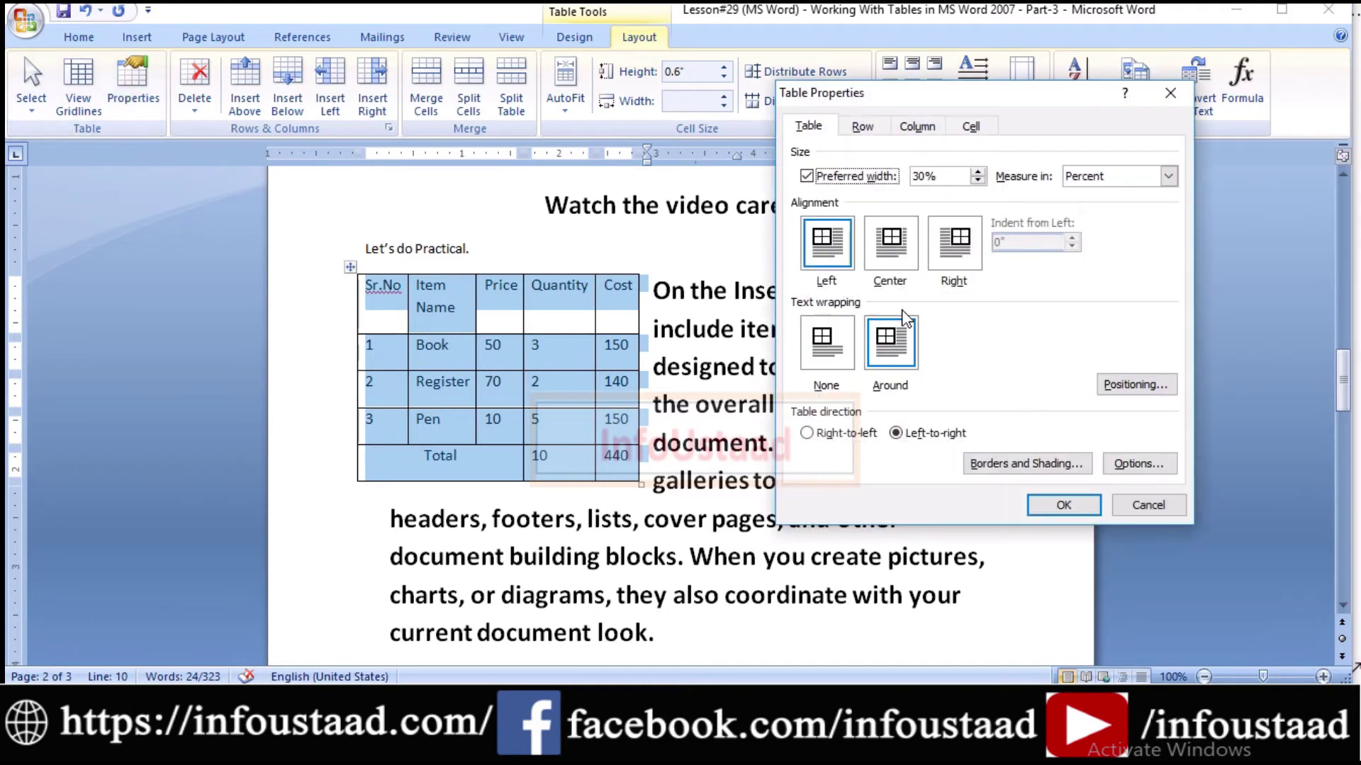
{"action": "left_click", "coordinate": [958, 253]}
{"action": "left_click", "coordinate": [1059, 502]}
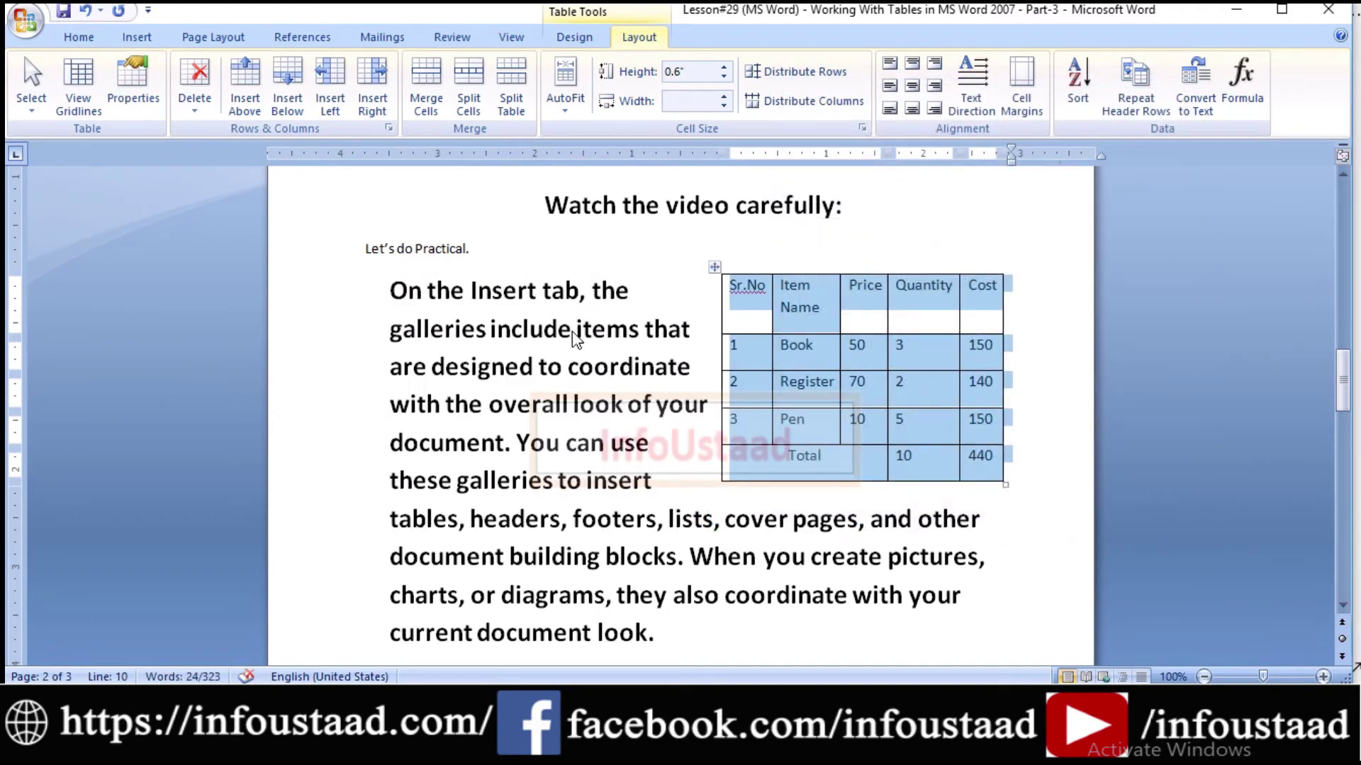
{"action": "left_click", "coordinate": [146, 100]}
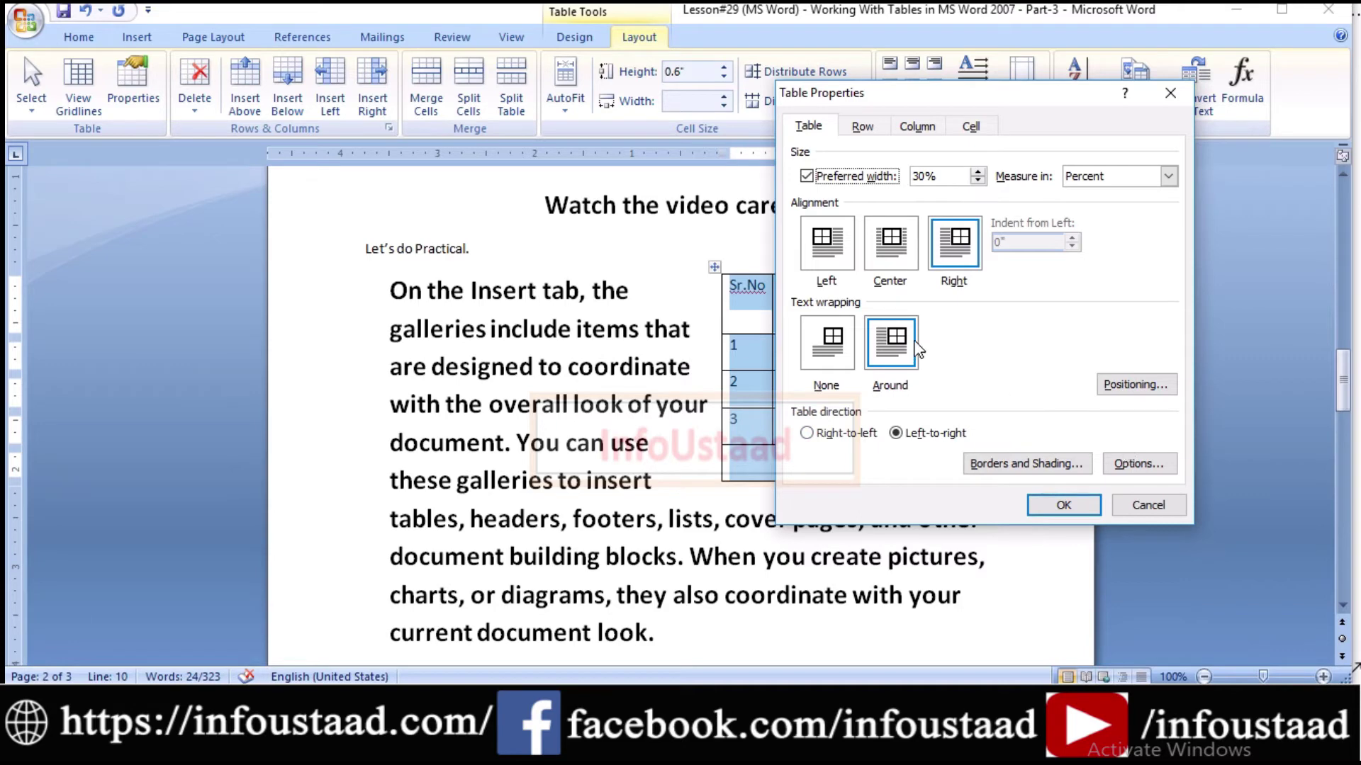
Set the table's text wrapping to None and its alignment to Center.
{"action": "left_click", "coordinate": [875, 132]}
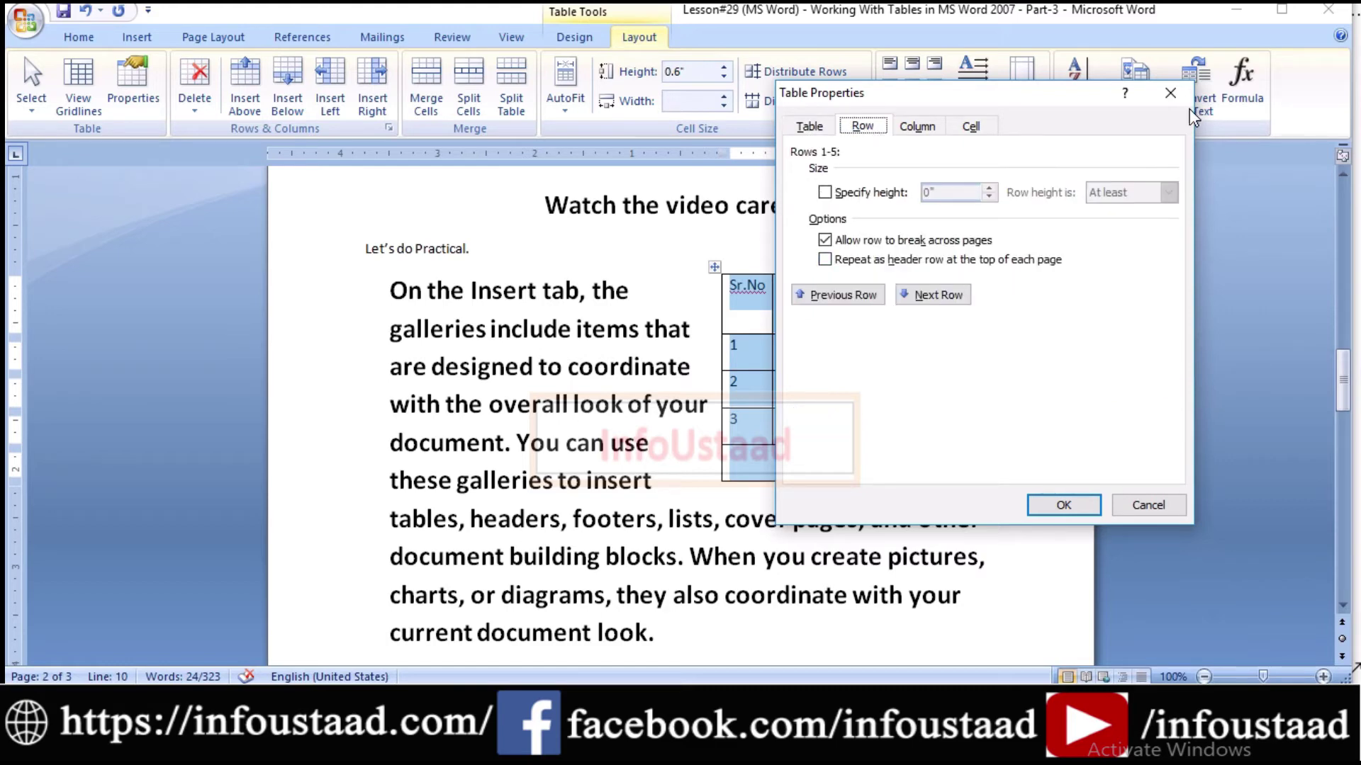
{"action": "left_click", "coordinate": [821, 133]}
{"action": "left_click", "coordinate": [840, 333]}
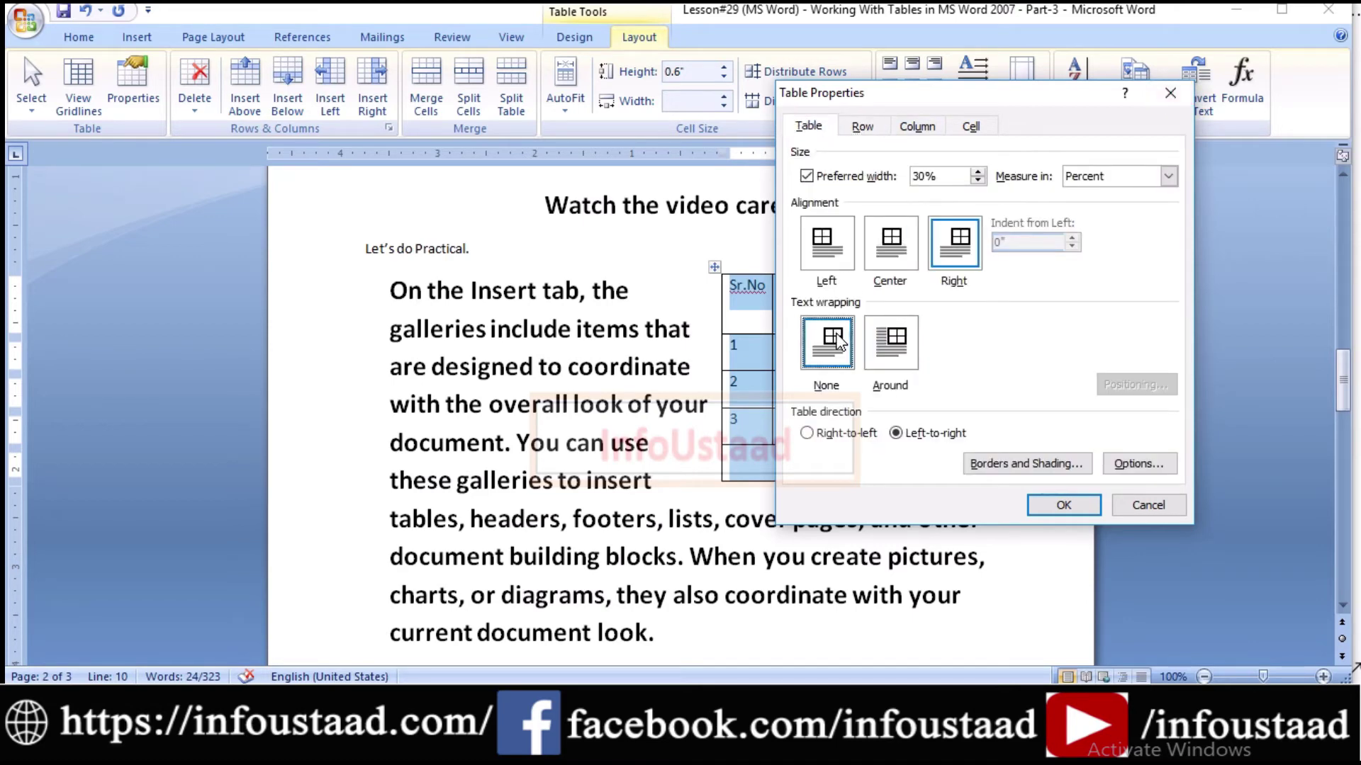
{"action": "left_click", "coordinate": [894, 261]}
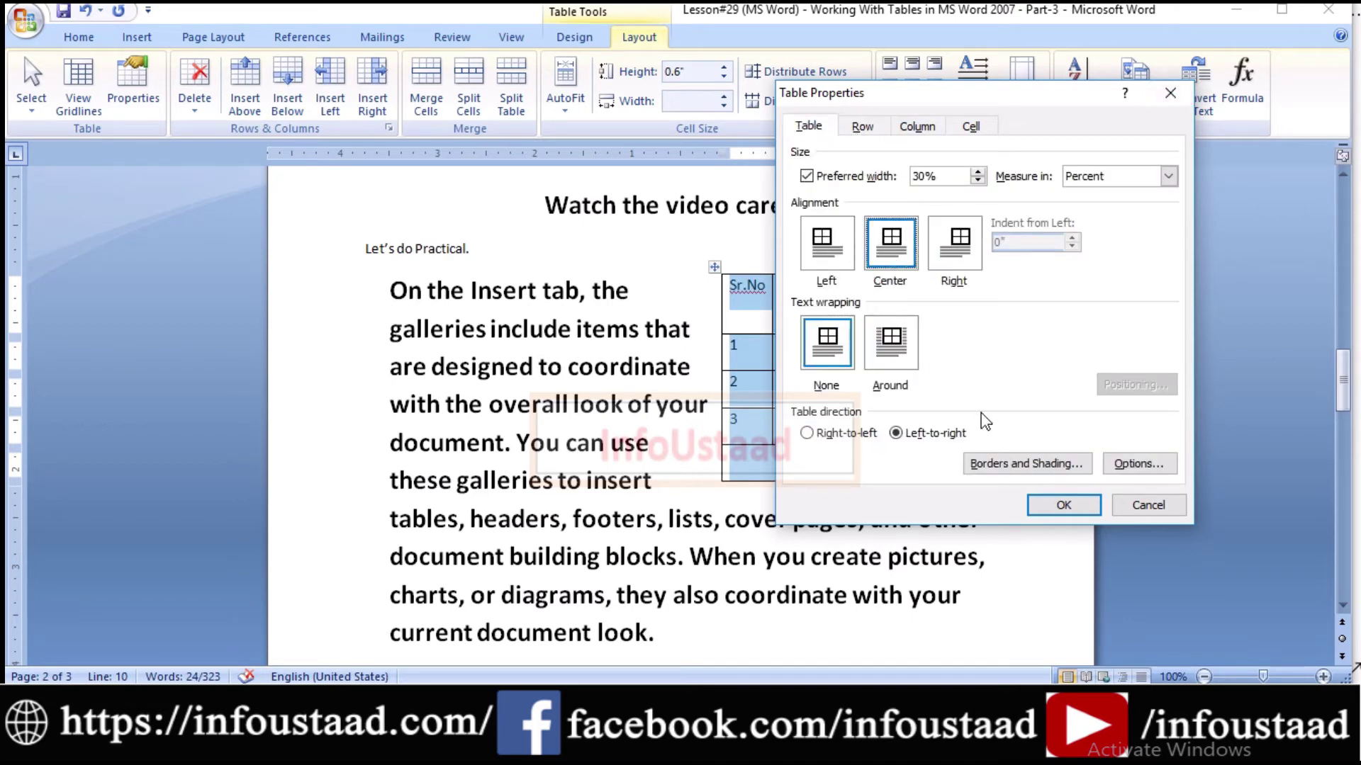
{"action": "left_click", "coordinate": [1056, 504]}
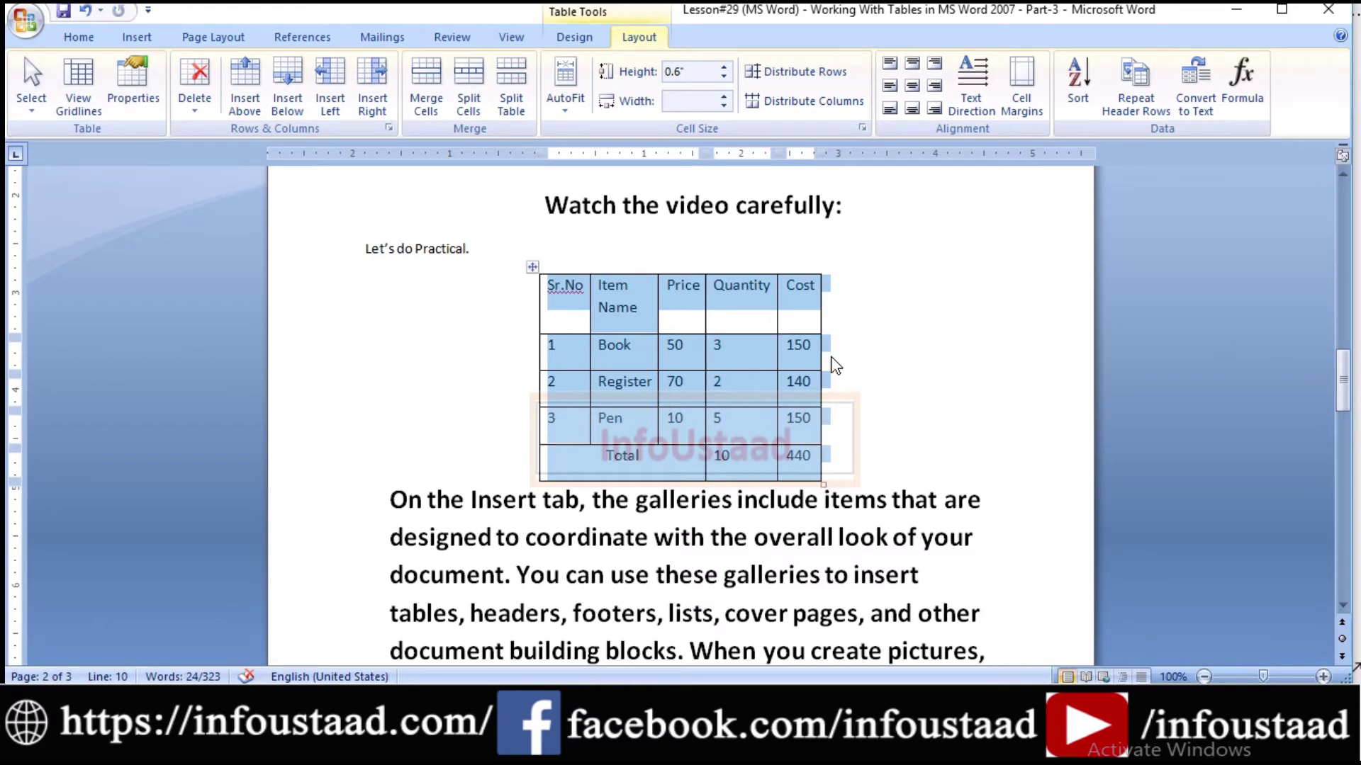
Widen the table across the page and look at the Row settings without changing them.
{"action": "left_click_drag", "start_coordinate": [832, 488], "coordinate": [940, 485]}
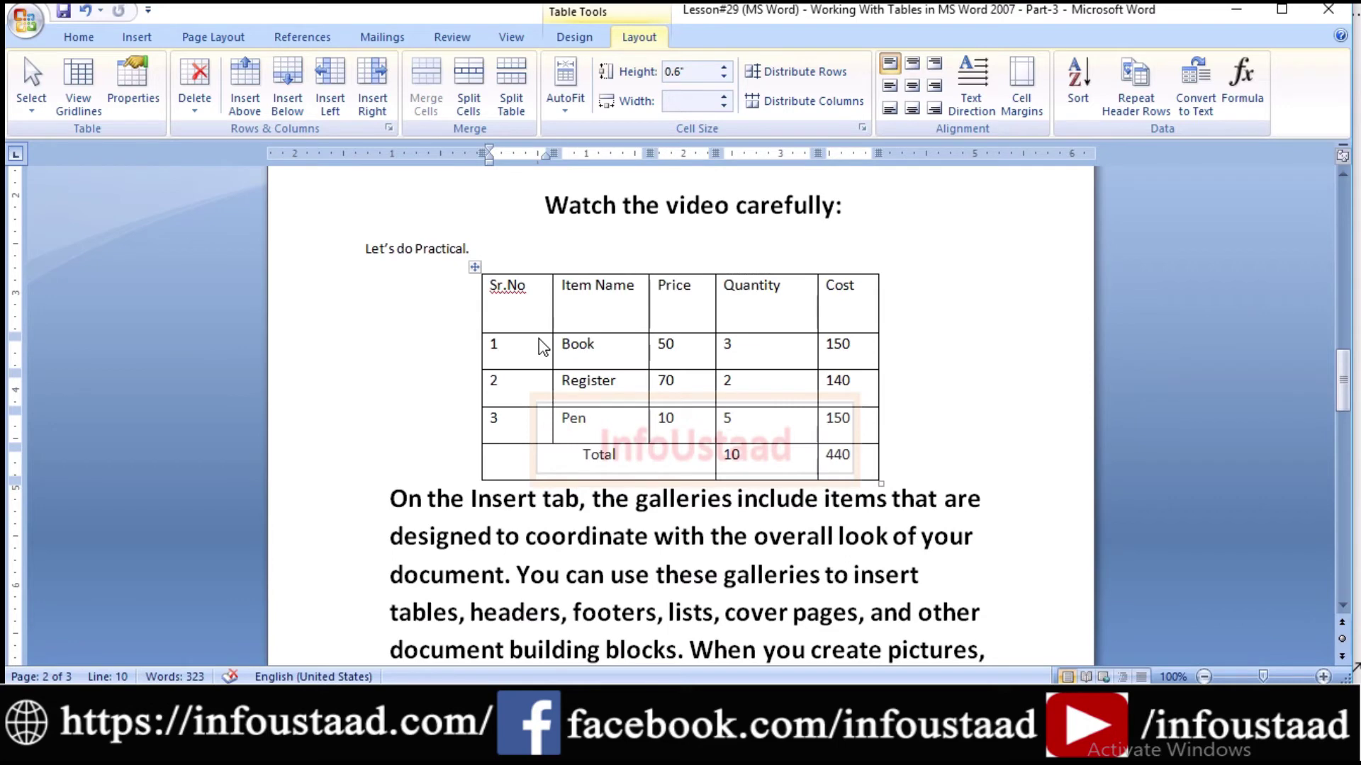
{"action": "left_click", "coordinate": [134, 92]}
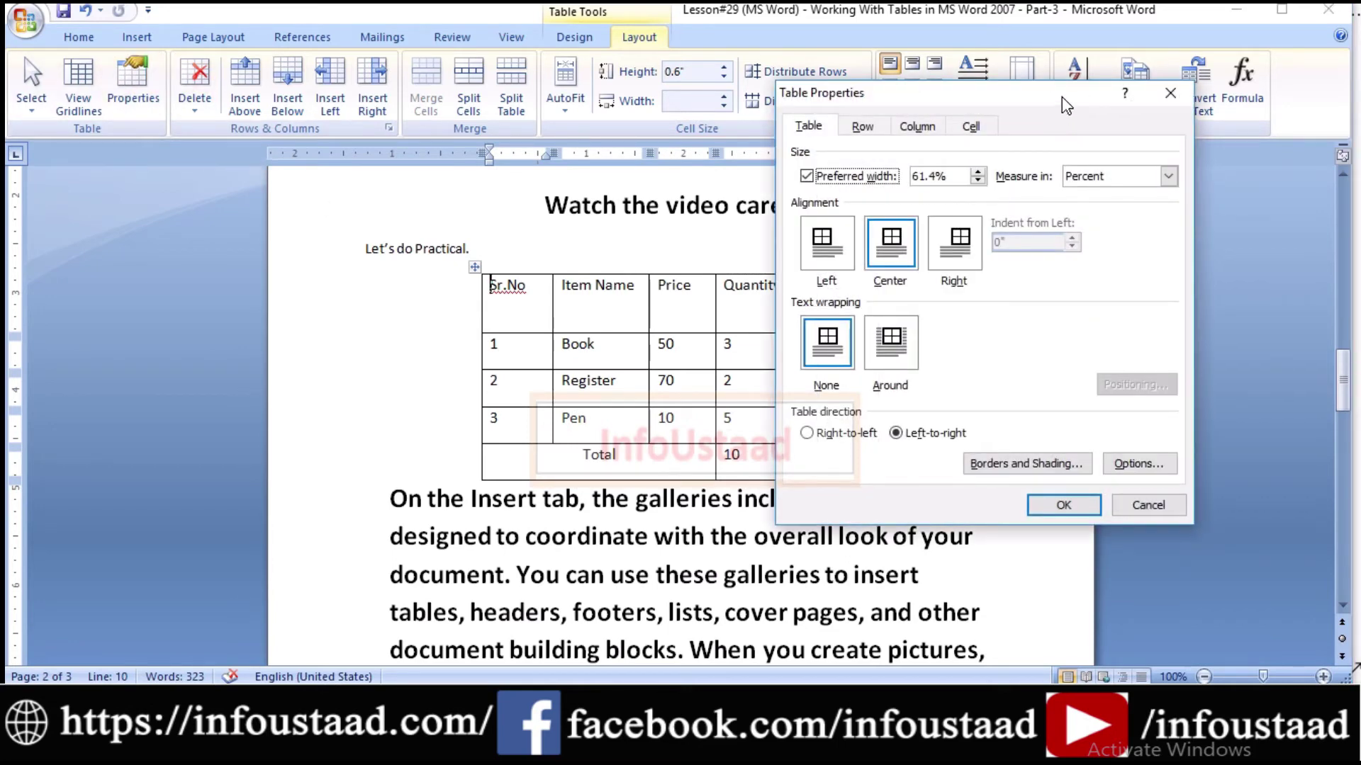
{"action": "left_click_drag", "start_coordinate": [1067, 105], "coordinate": [1039, 100]}
{"action": "left_click", "coordinate": [834, 135]}
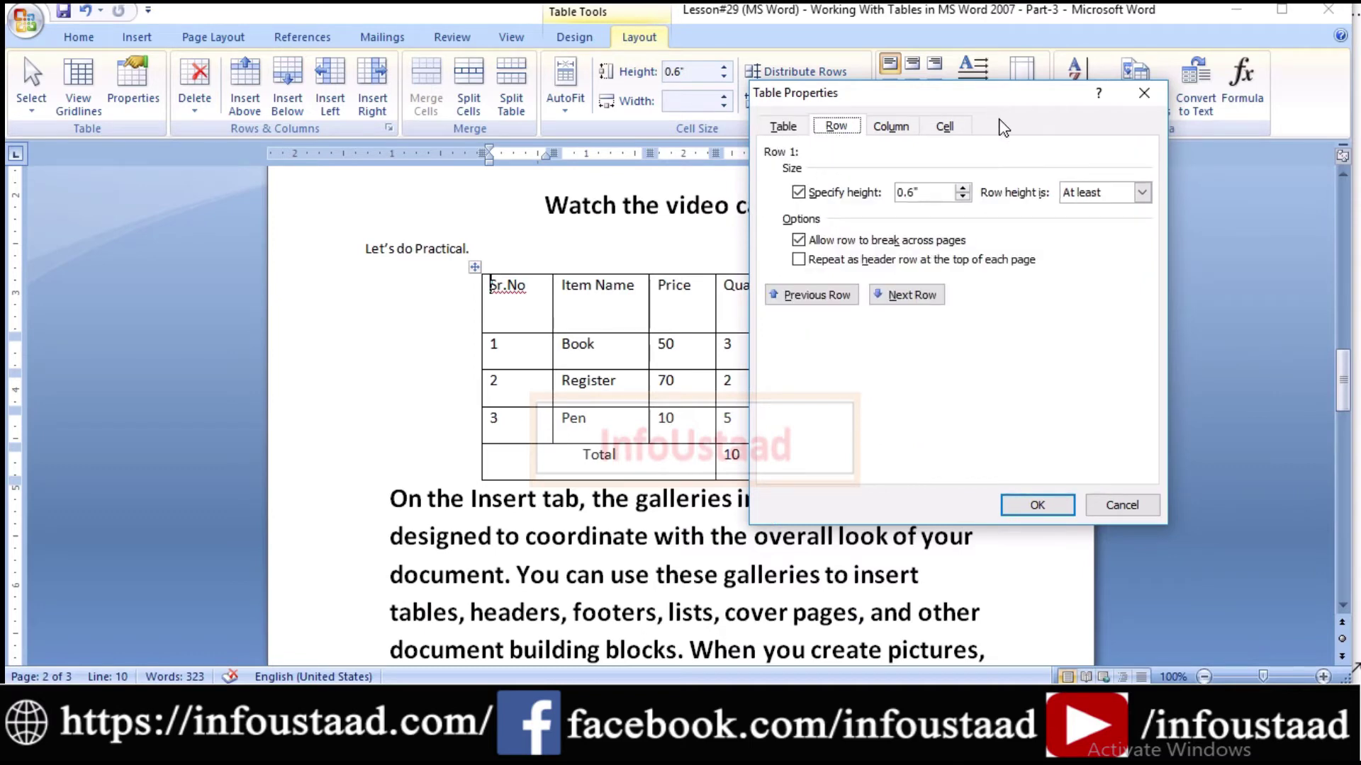
{"action": "left_click_drag", "start_coordinate": [999, 110], "coordinate": [1047, 192]}
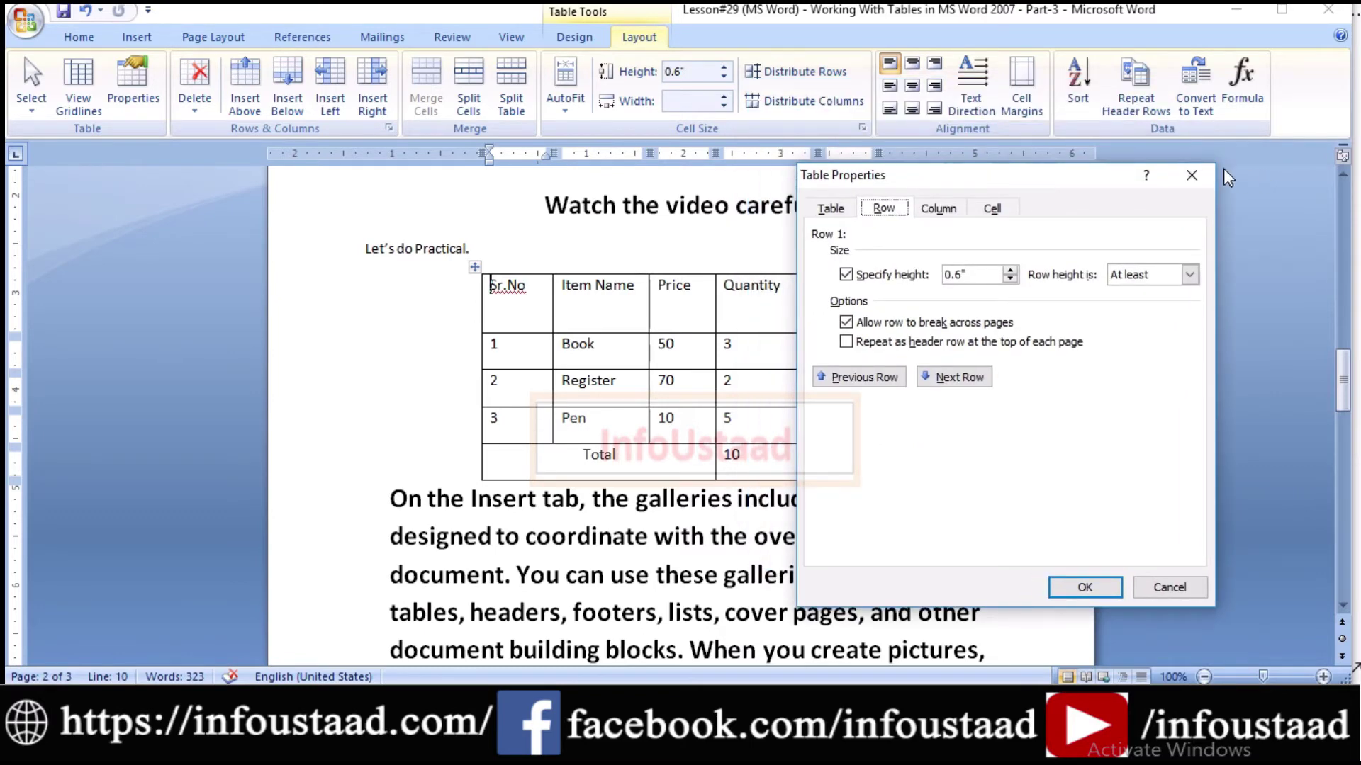
{"action": "left_click", "coordinate": [1191, 175]}
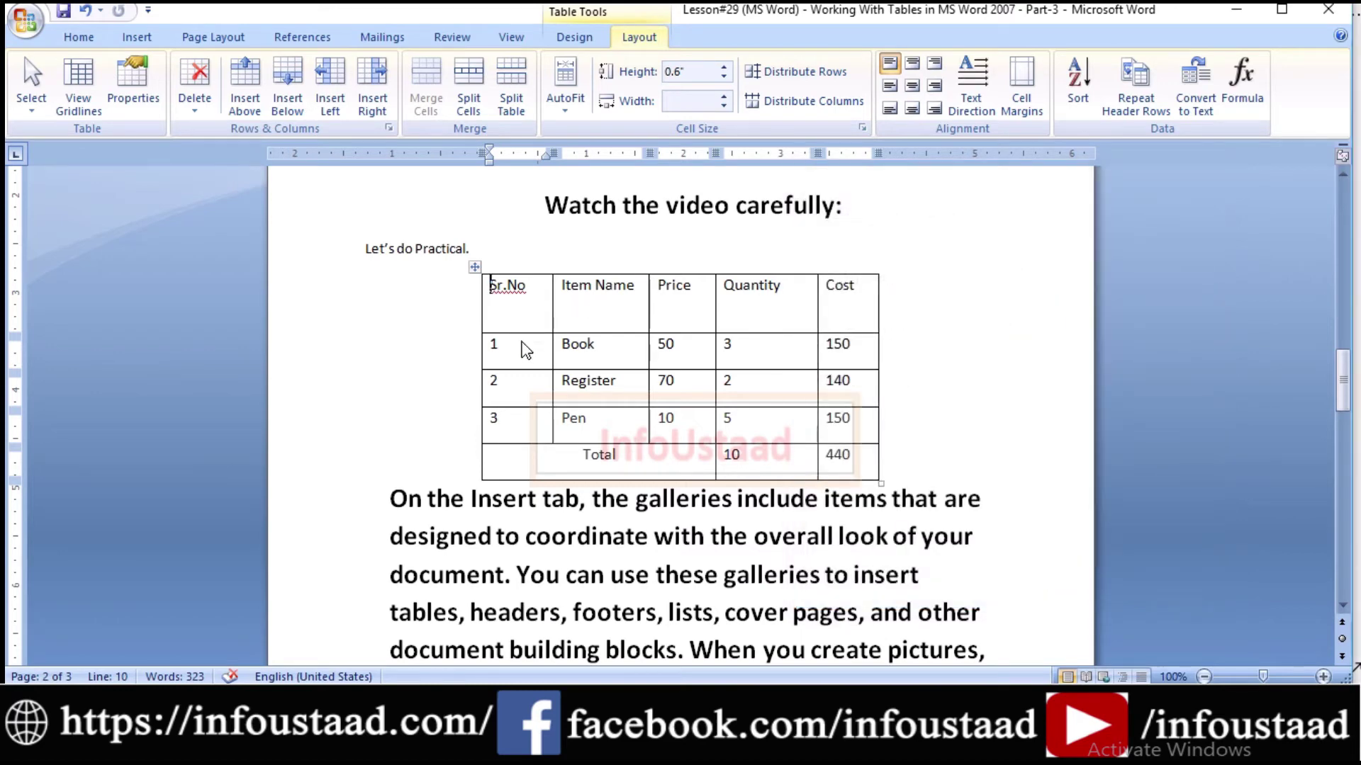
Set the Book row's specified height to 1.5 inches.
{"action": "left_click", "coordinate": [517, 345]}
{"action": "left_click", "coordinate": [142, 79]}
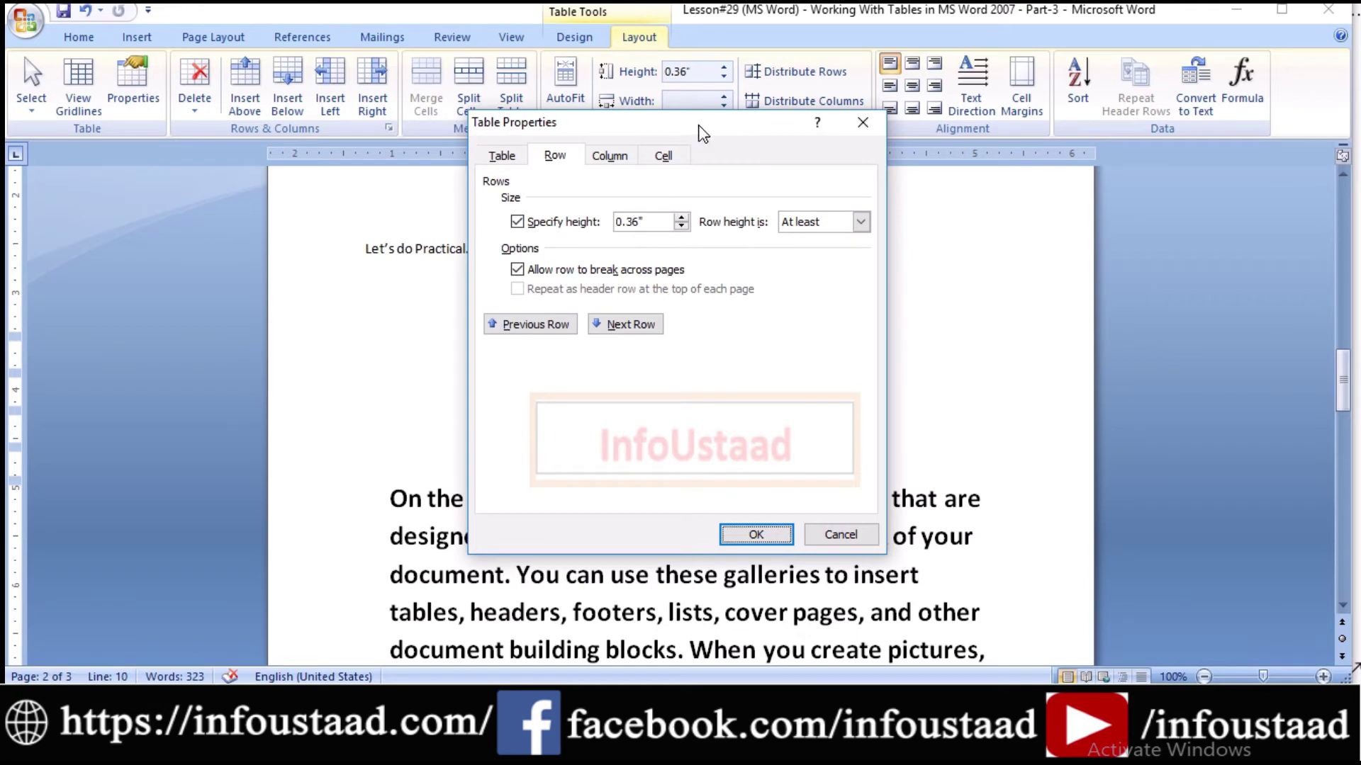
{"action": "left_click_drag", "start_coordinate": [702, 132], "coordinate": [1025, 117]}
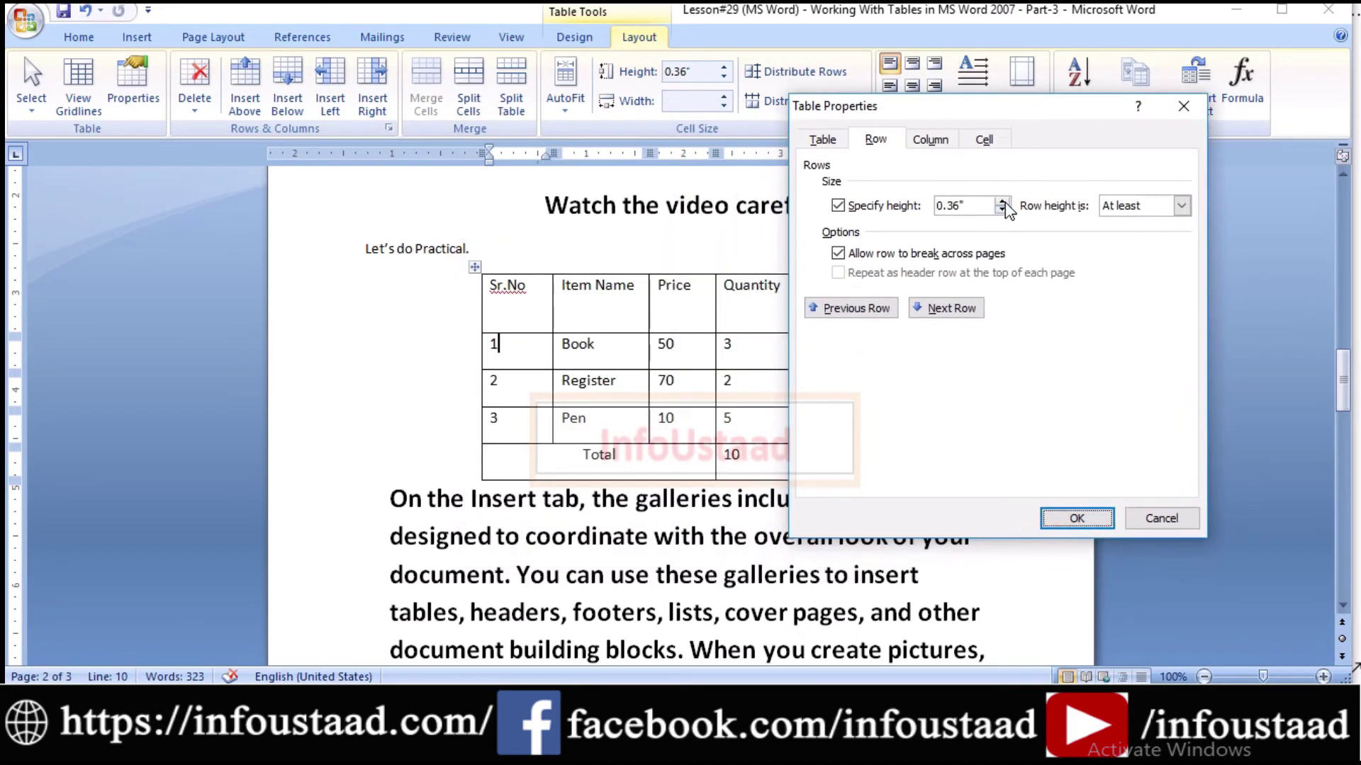
{"action": "left_click", "coordinate": [1001, 202]}
{"action": "left_click", "coordinate": [1072, 519]}
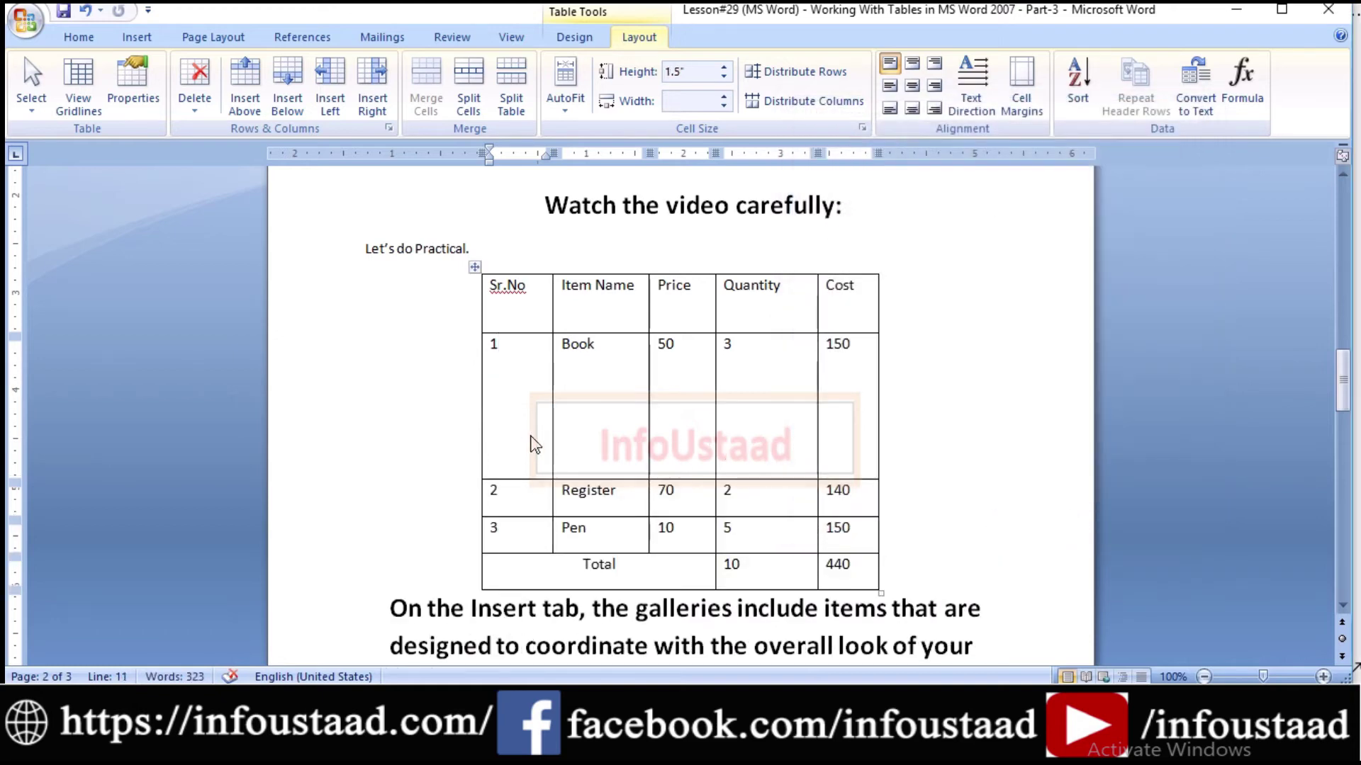
Select the Book row and review its column width settings without changes.
{"action": "left_click_drag", "start_coordinate": [501, 378], "coordinate": [869, 389]}
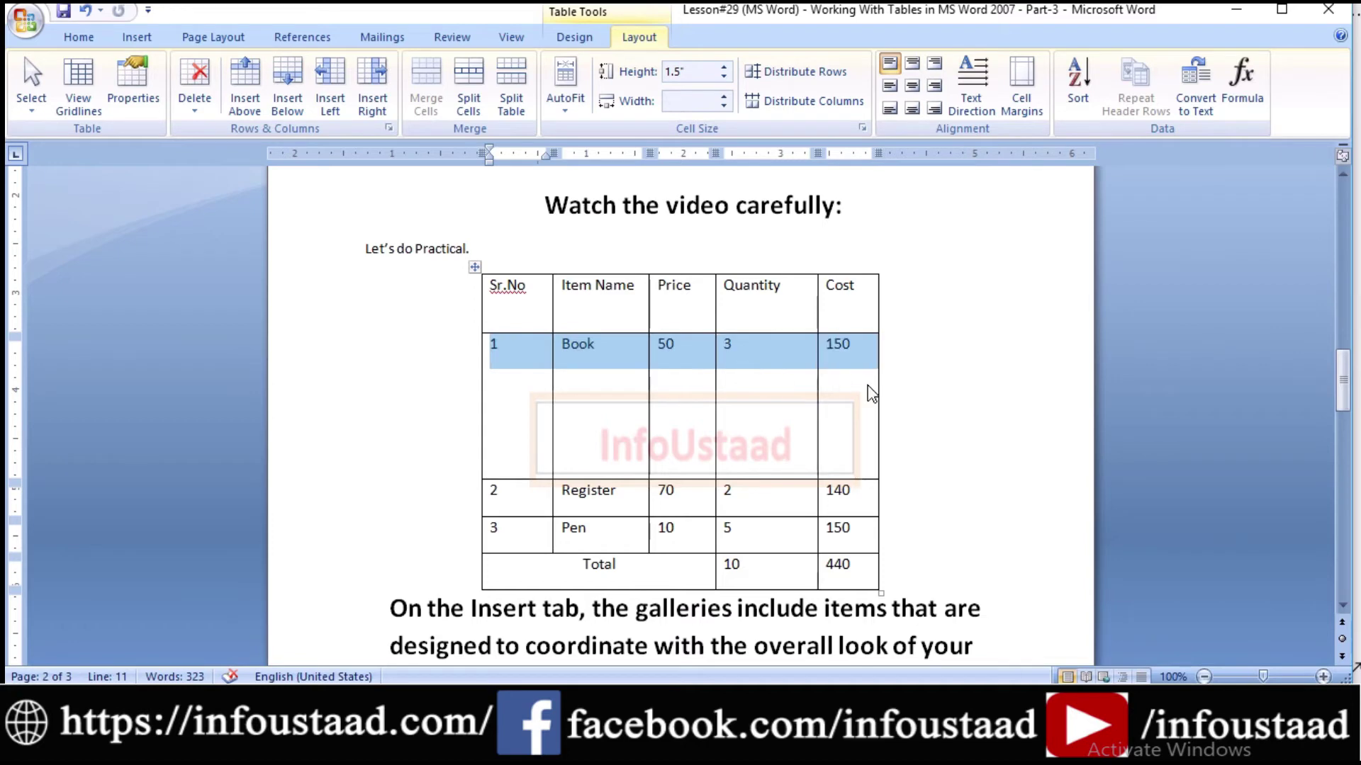
{"action": "left_click", "coordinate": [141, 98]}
{"action": "left_click_drag", "start_coordinate": [698, 119], "coordinate": [1001, 64]}
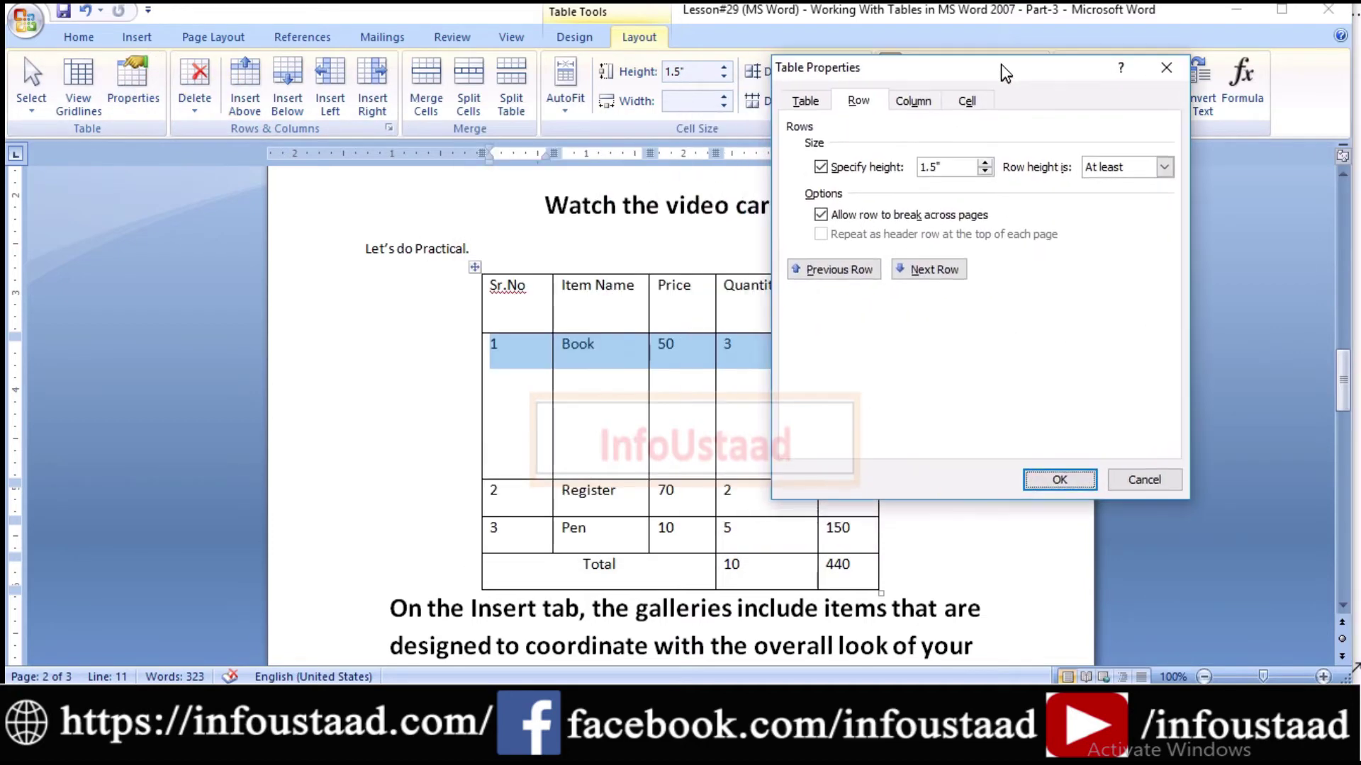
{"action": "left_click", "coordinate": [912, 101]}
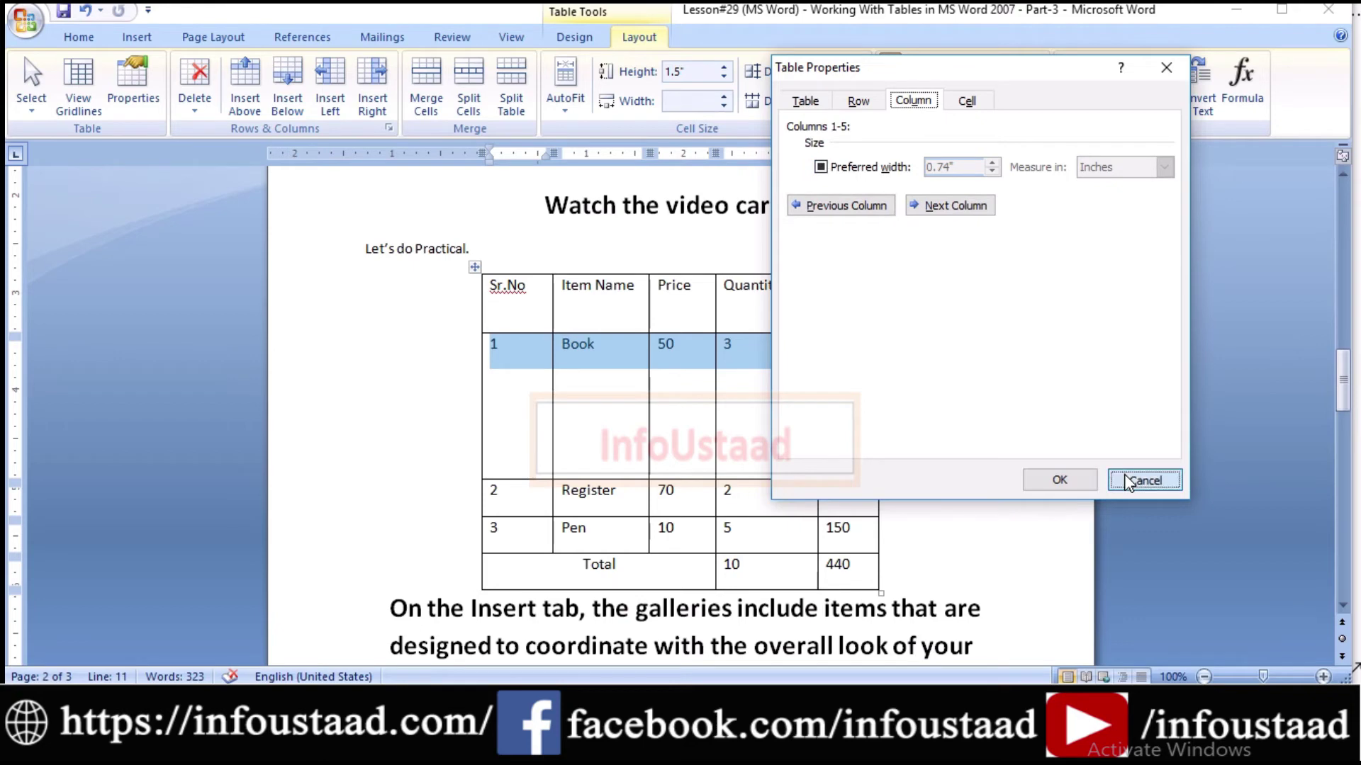
{"action": "left_click", "coordinate": [1141, 480]}
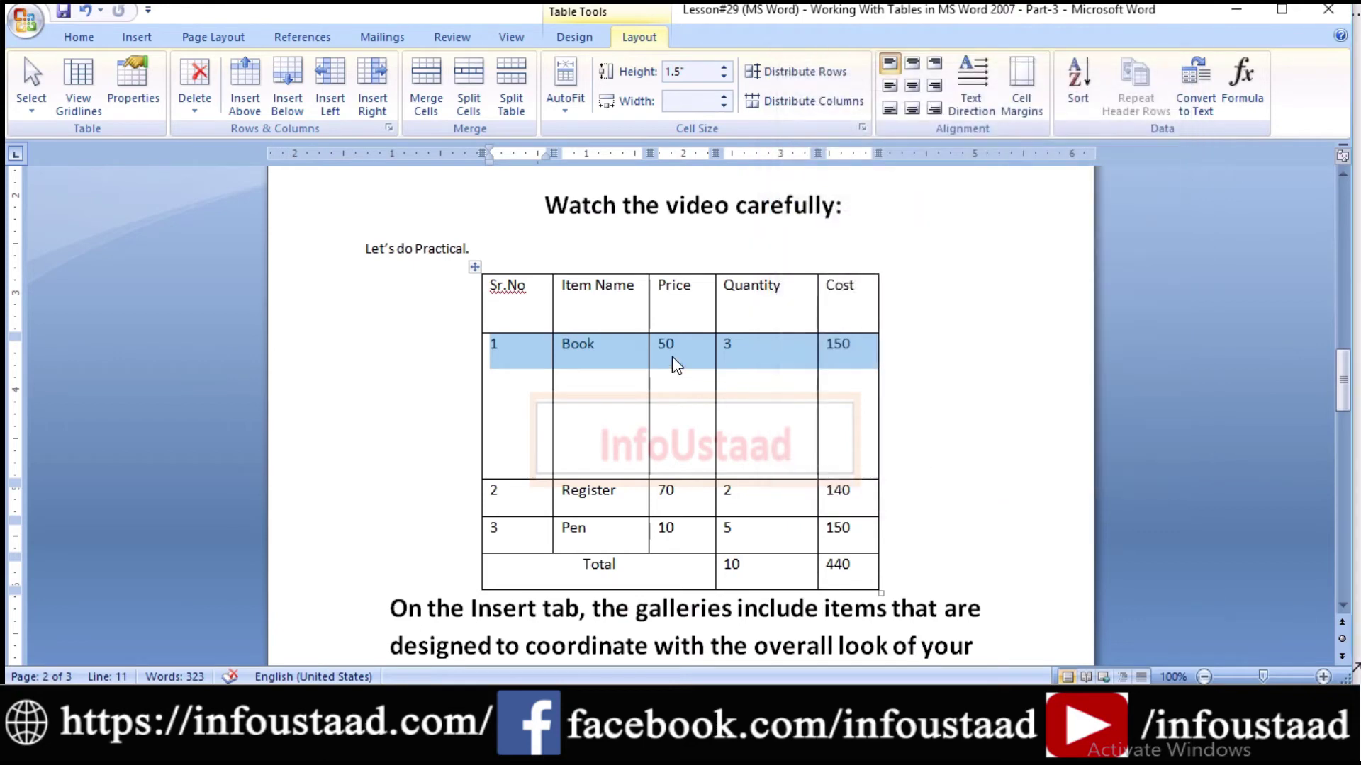
Select the Quantity column and raise its preferred width.
{"action": "left_click", "coordinate": [613, 281]}
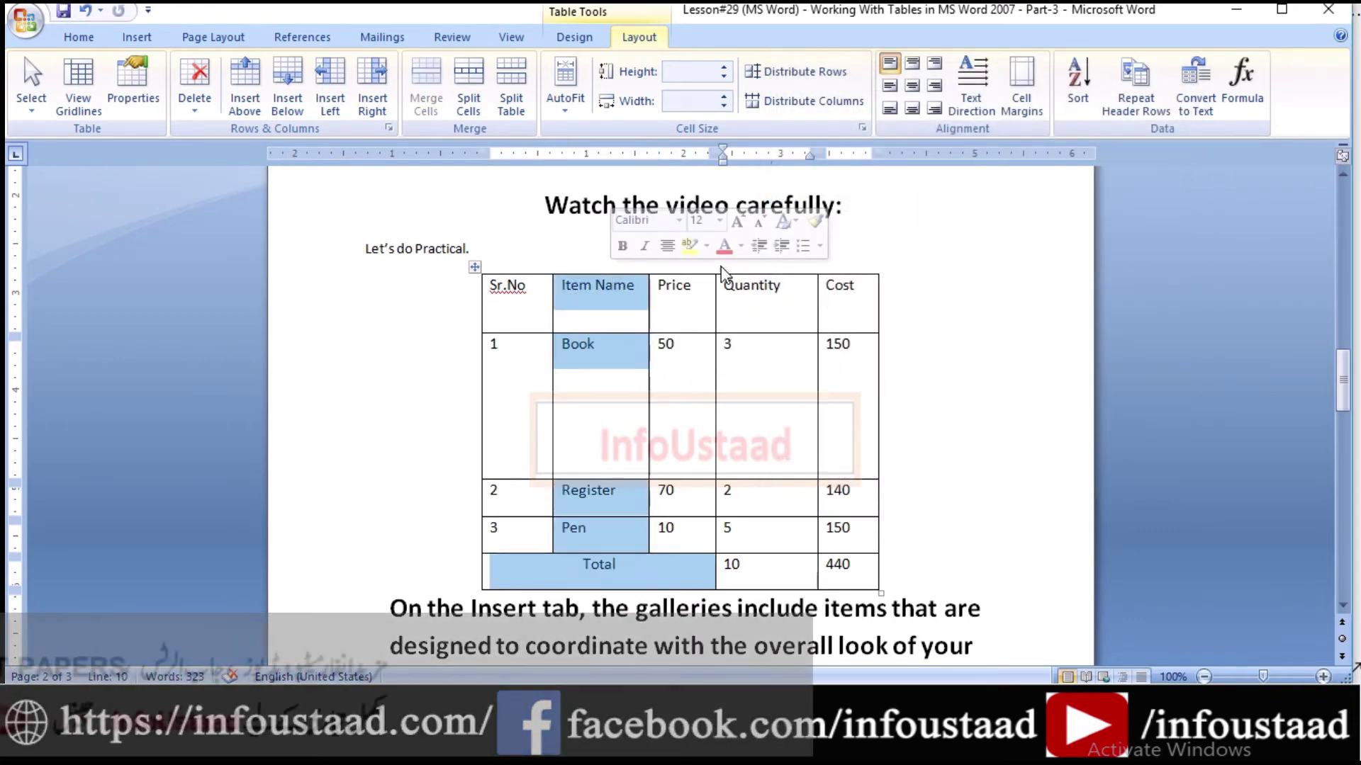
{"action": "left_click", "coordinate": [784, 278]}
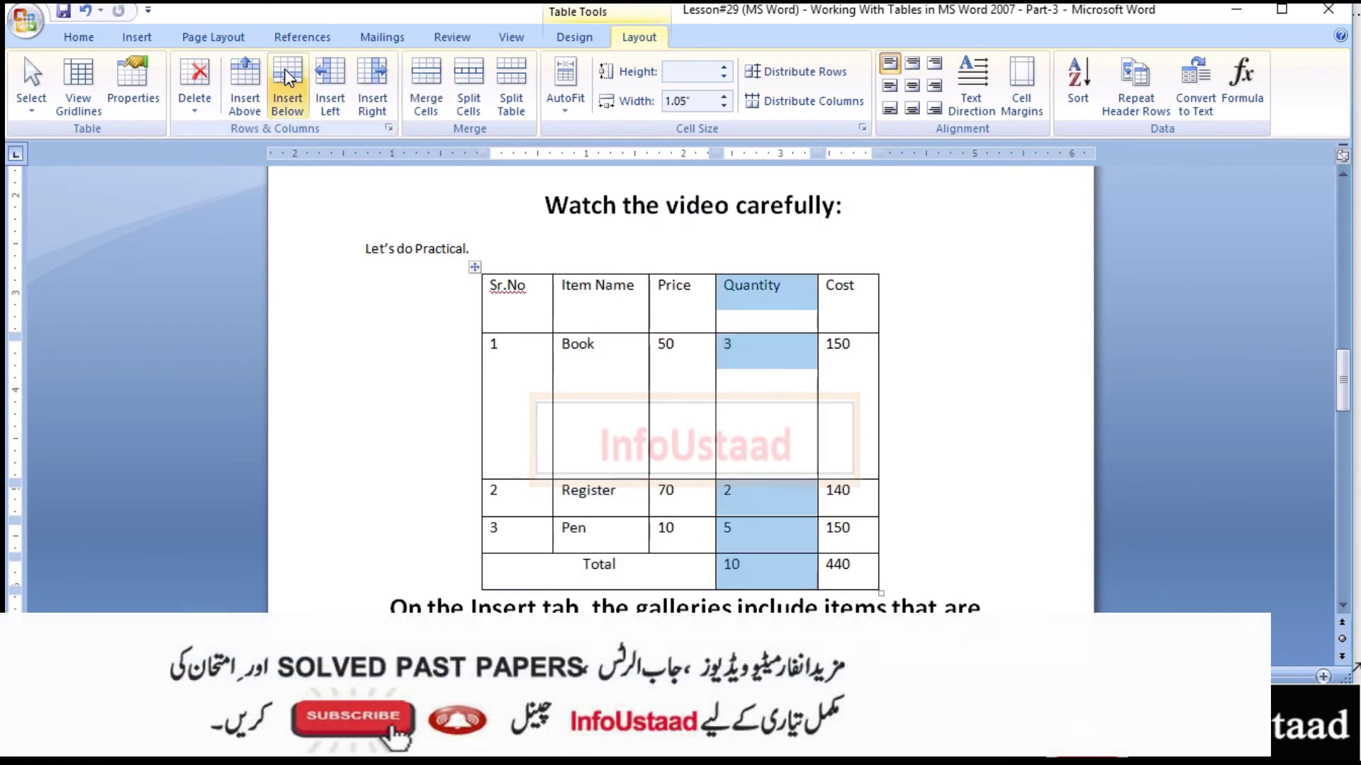
{"action": "left_click", "coordinate": [122, 80]}
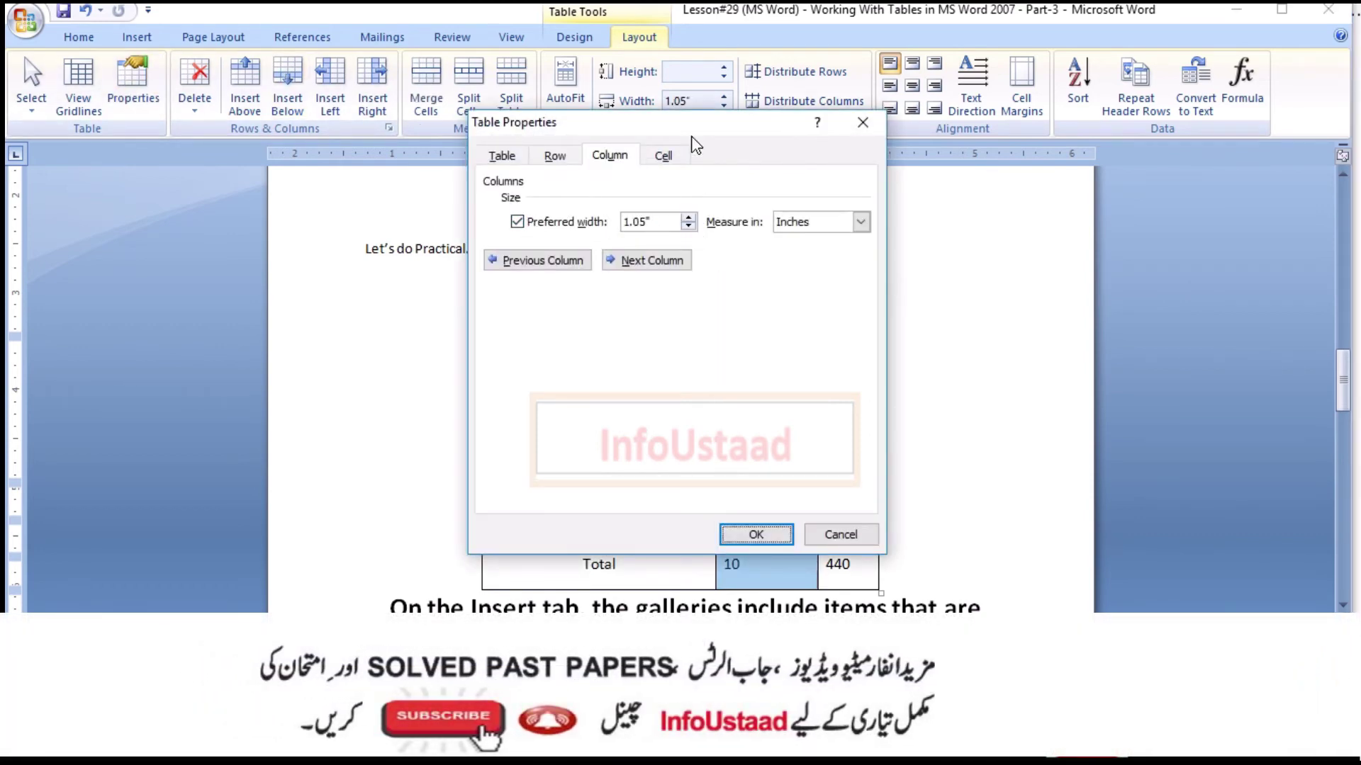
{"action": "left_click_drag", "start_coordinate": [680, 127], "coordinate": [1160, 107]}
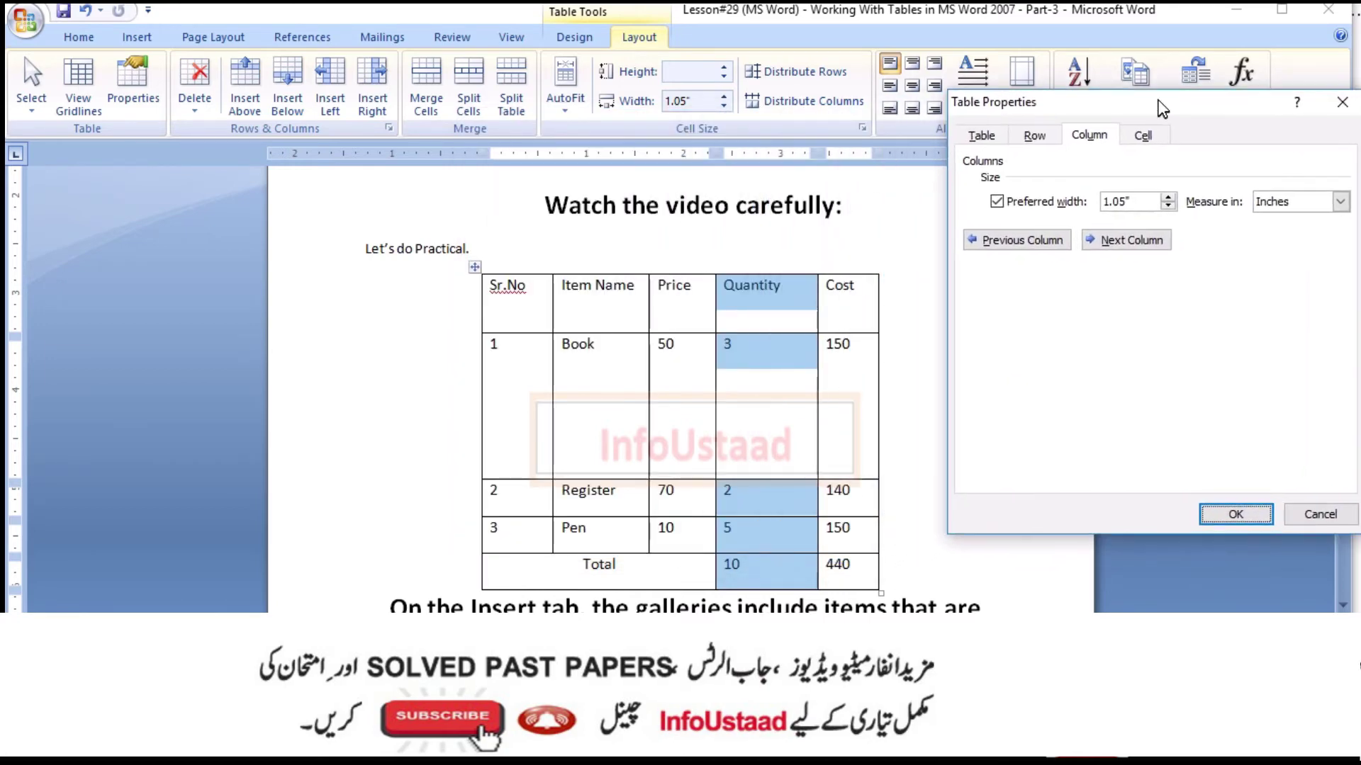
{"action": "left_click", "coordinate": [1168, 197]}
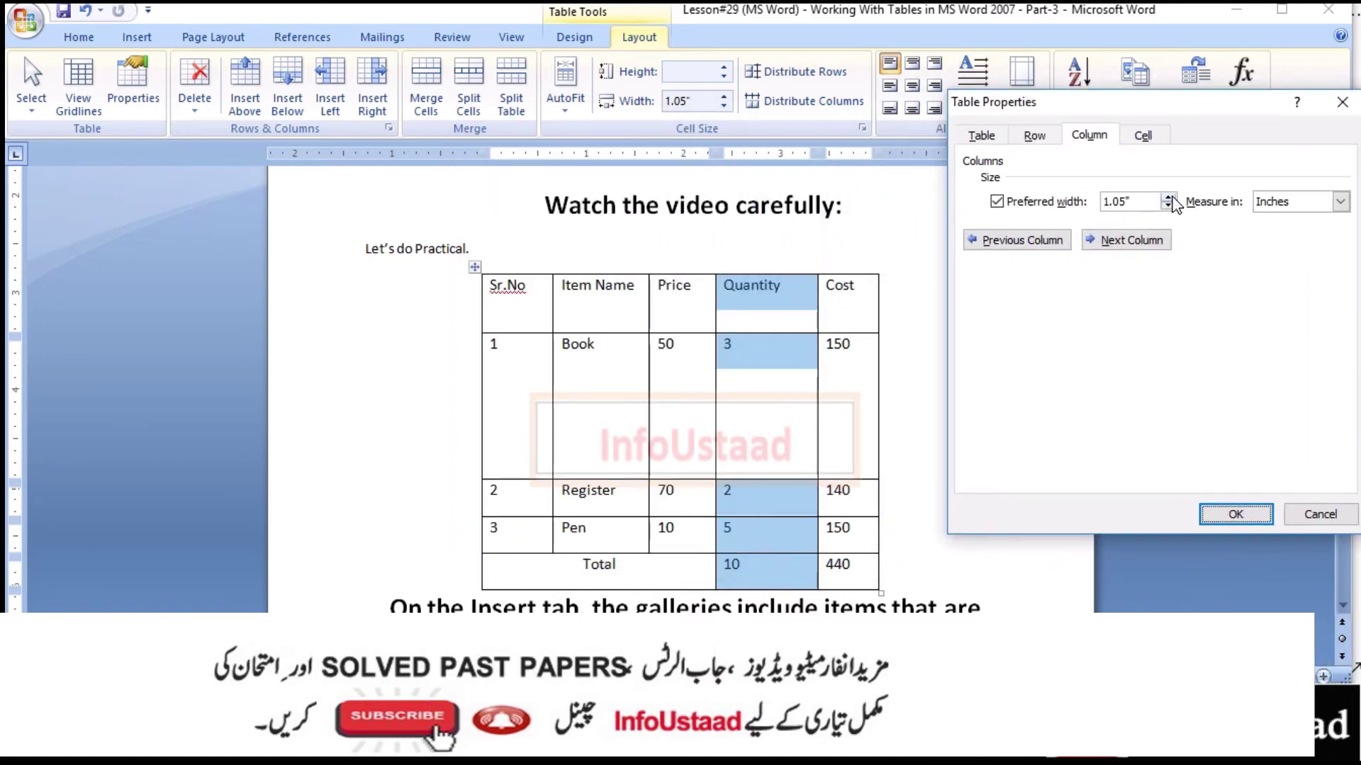
{"action": "left_click", "coordinate": [1168, 198]}
{"action": "left_click", "coordinate": [1168, 197]}
{"action": "left_click", "coordinate": [1168, 198]}
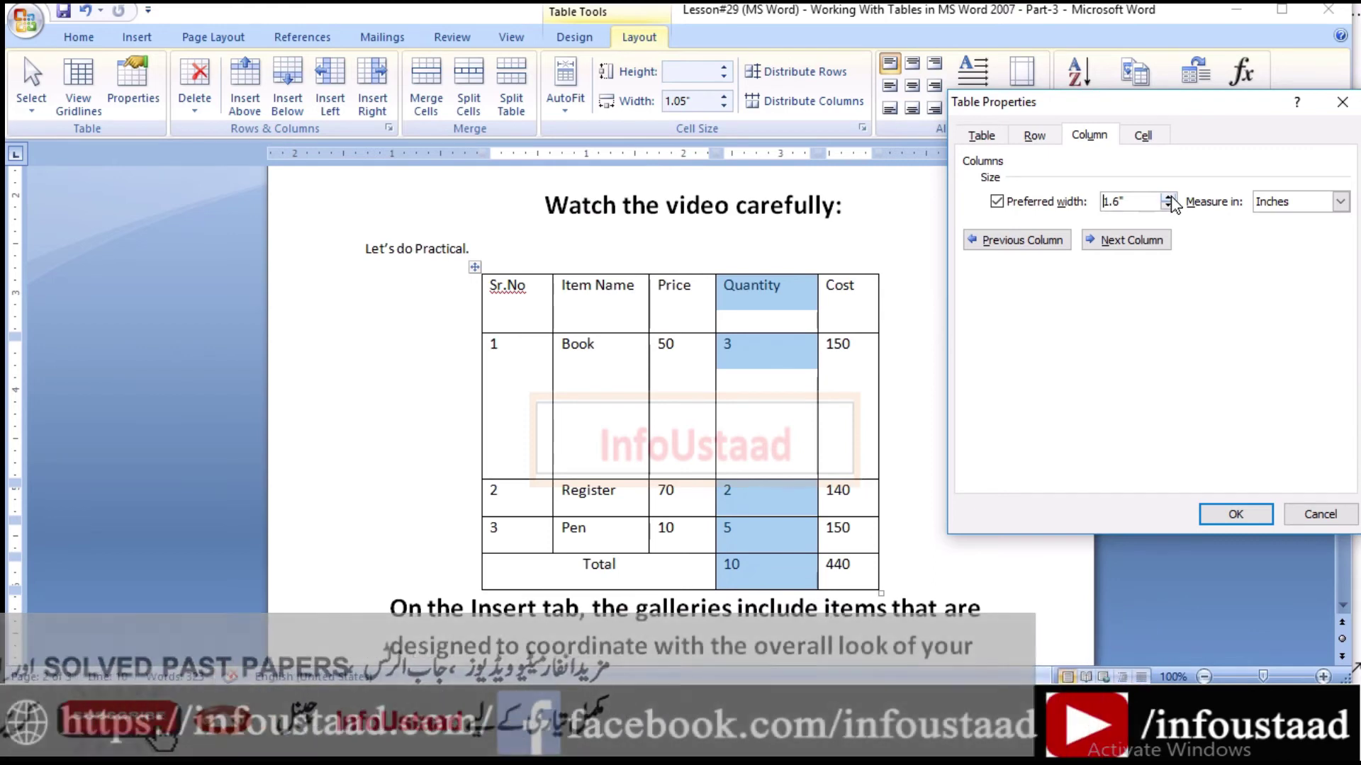
{"action": "left_click", "coordinate": [1168, 197]}
{"action": "left_click", "coordinate": [1168, 198]}
{"action": "left_click", "coordinate": [1169, 206]}
{"action": "left_click", "coordinate": [1168, 206]}
{"action": "left_click", "coordinate": [1168, 205]}
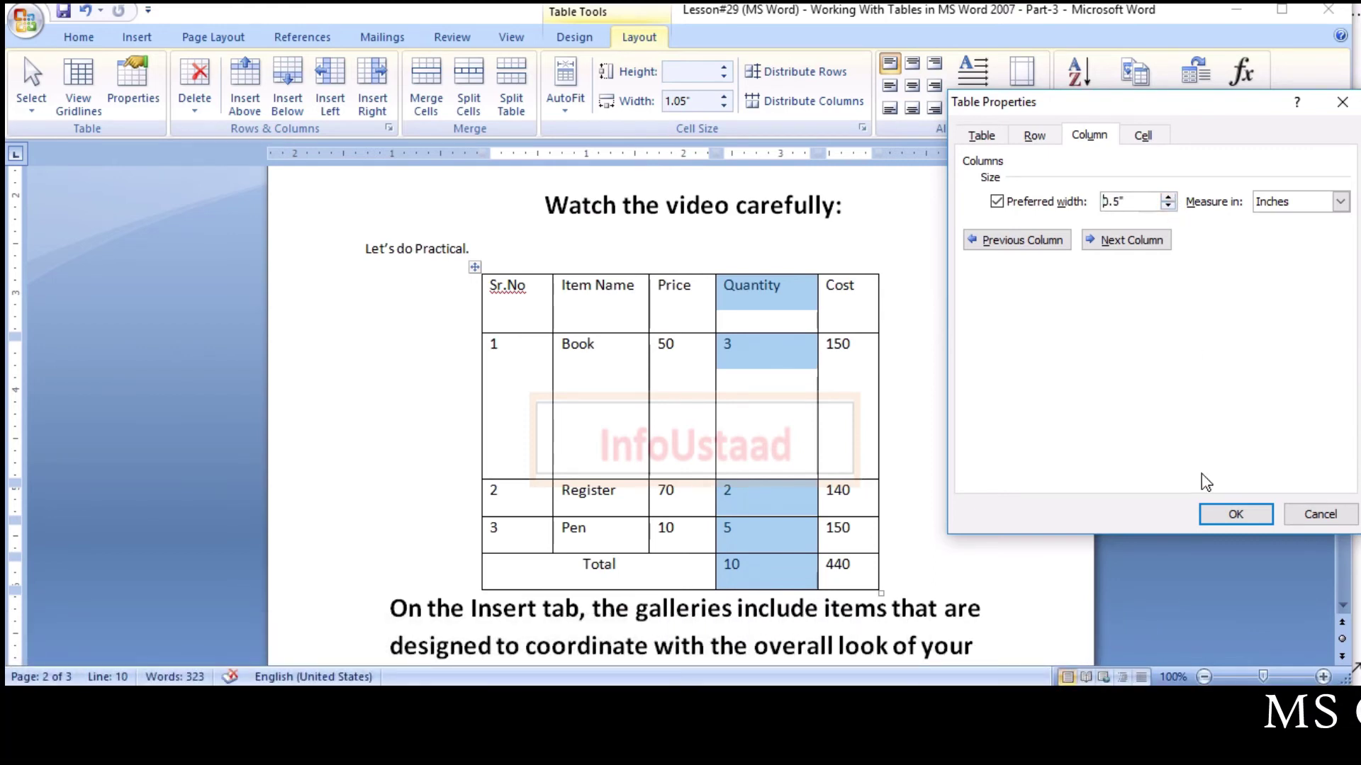
{"action": "left_click", "coordinate": [1219, 514]}
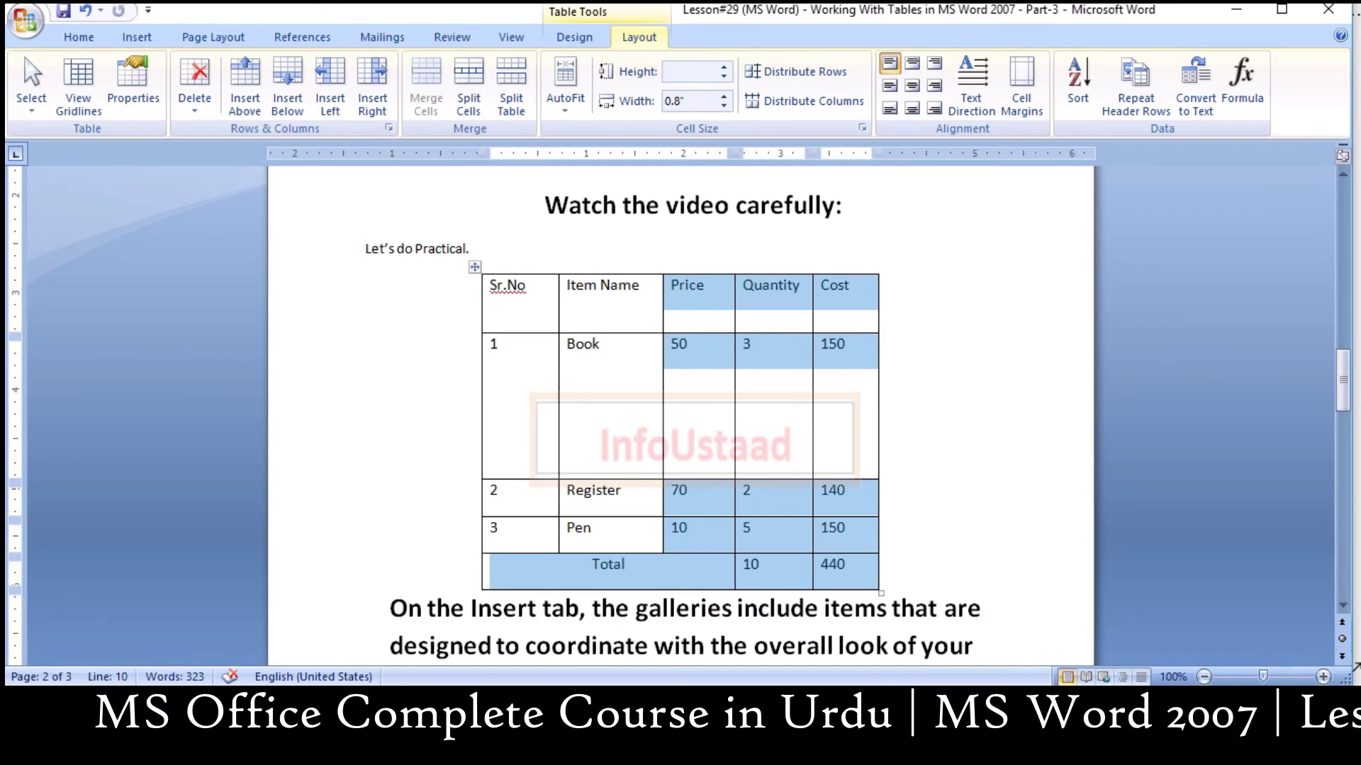
Undo that change and apply a 2-inch preferred width to the Quantity column.
{"action": "key", "text": "ctrl+z"}
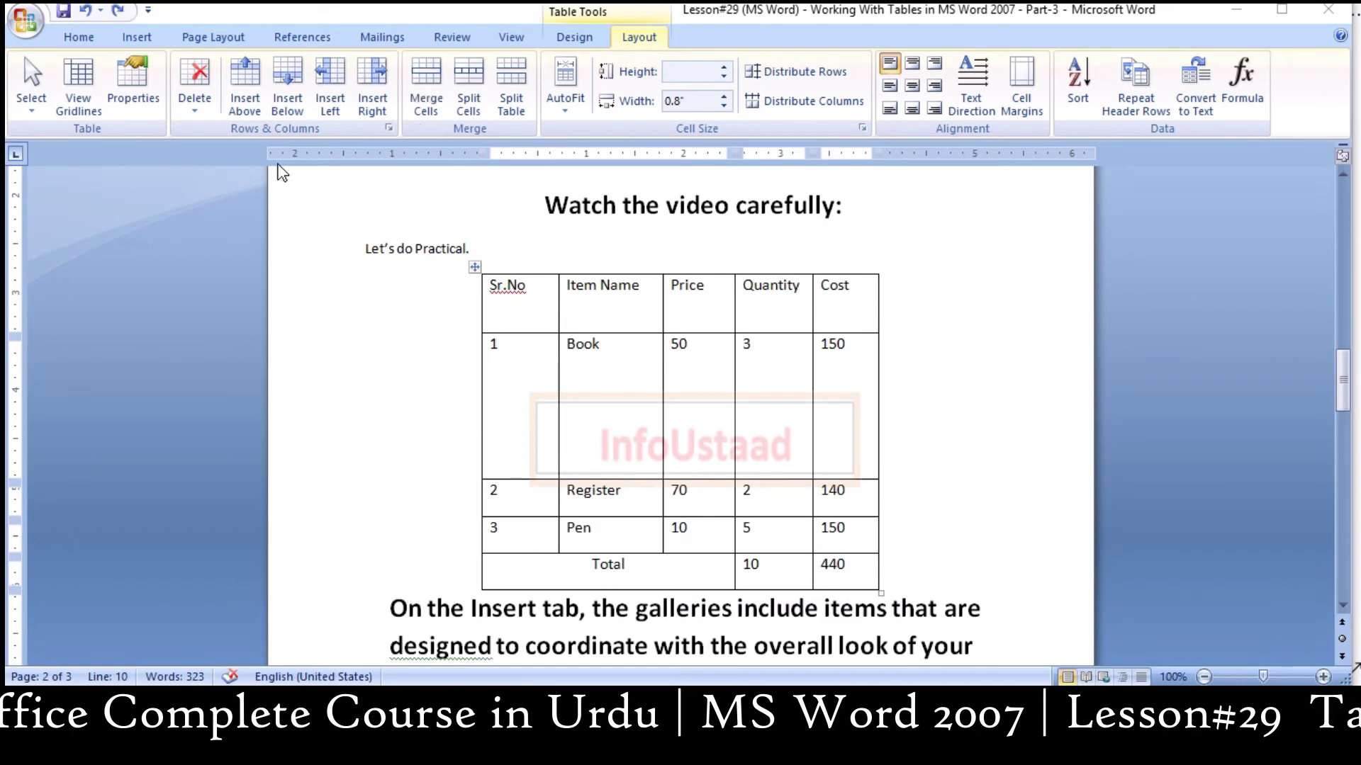
{"action": "left_click", "coordinate": [763, 280]}
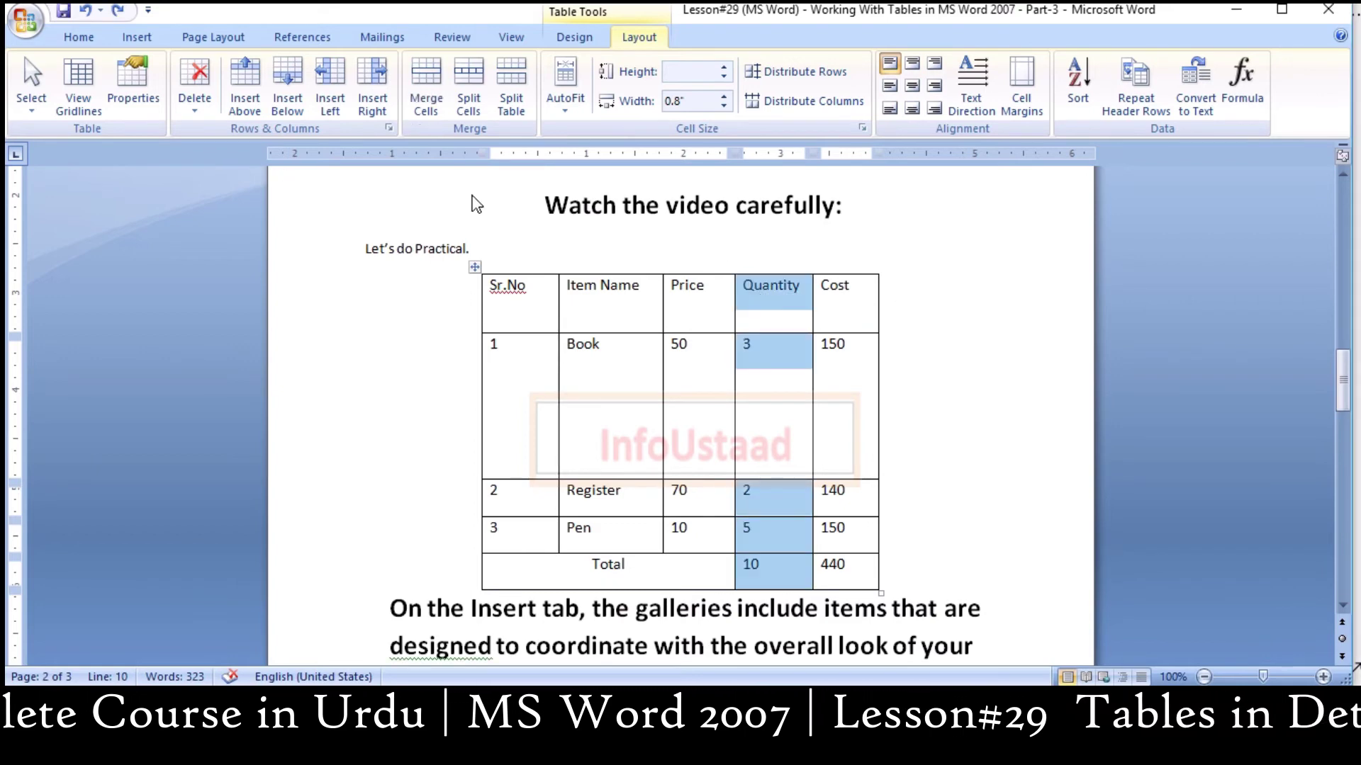
{"action": "left_click", "coordinate": [133, 85]}
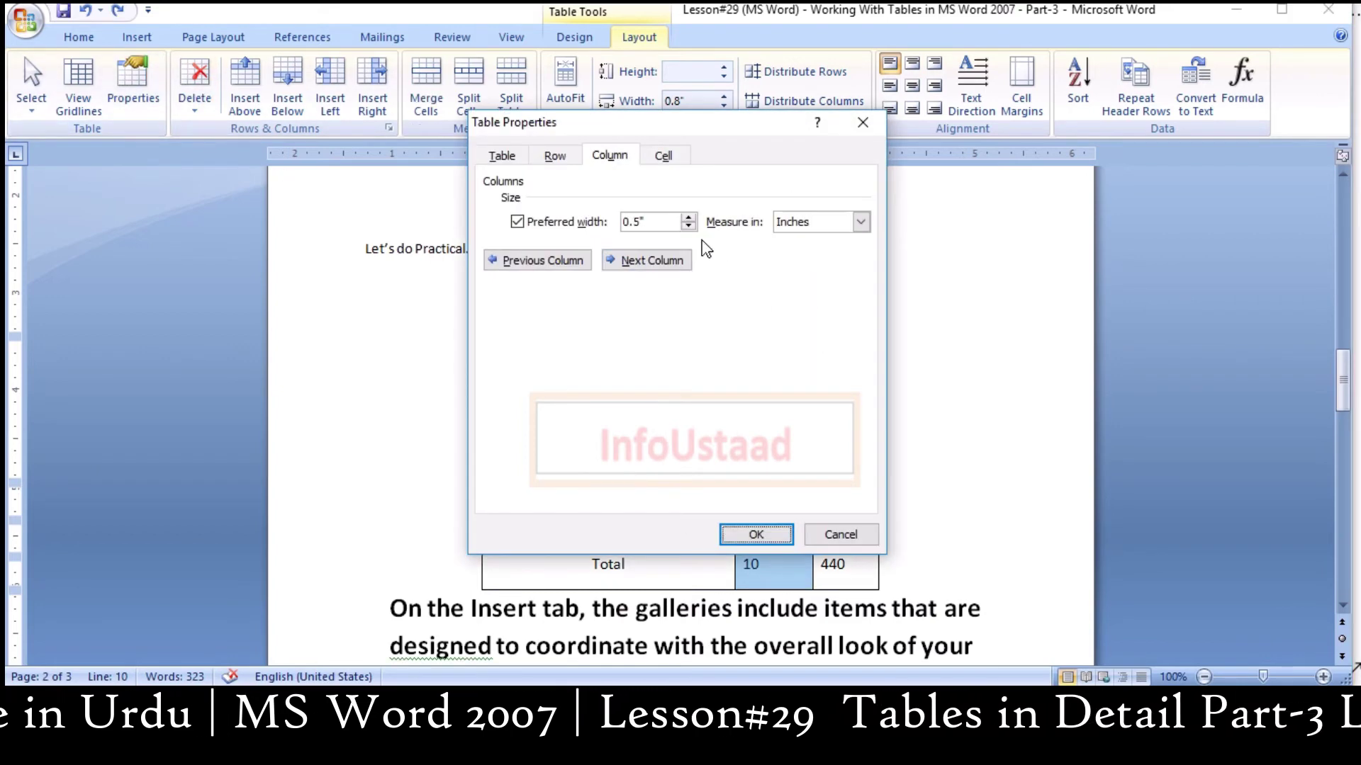
{"action": "left_click", "coordinate": [688, 218]}
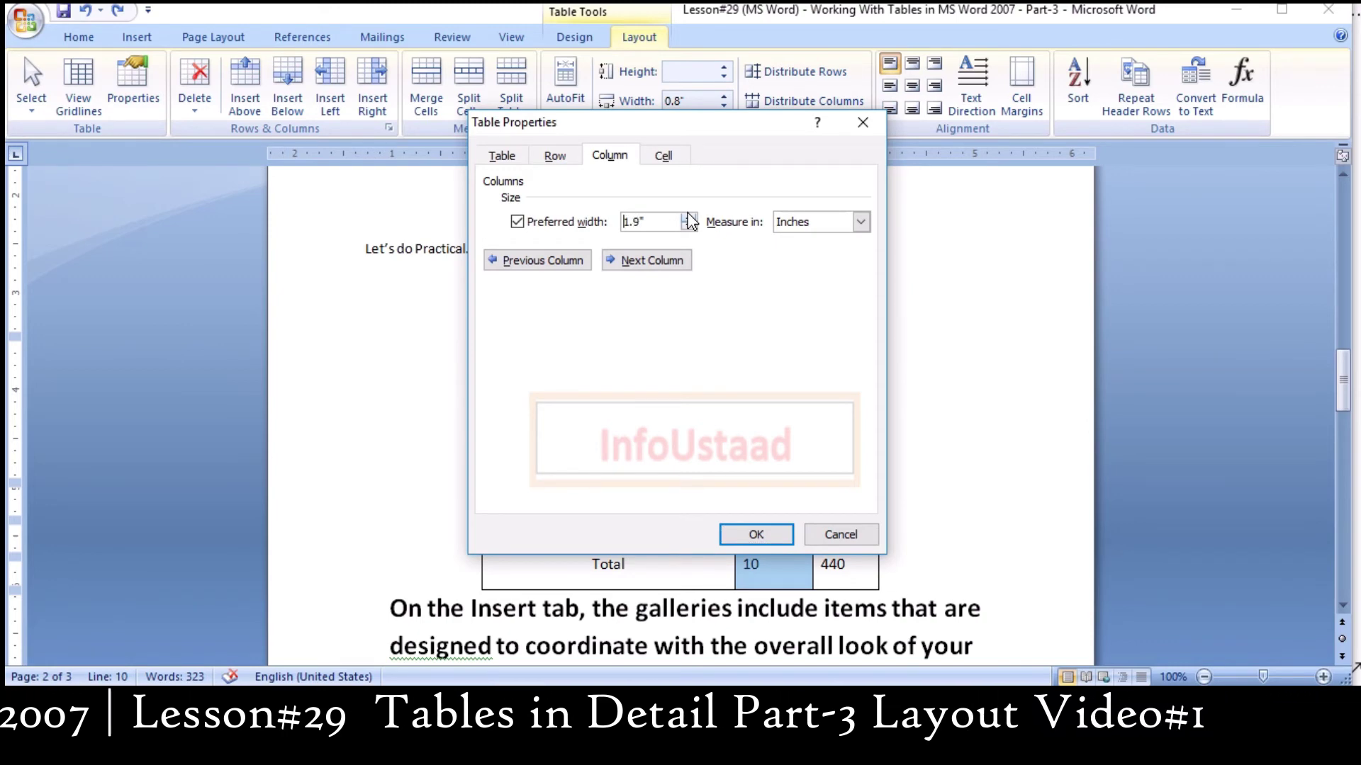
{"action": "left_click_drag", "start_coordinate": [704, 130], "coordinate": [321, 36]}
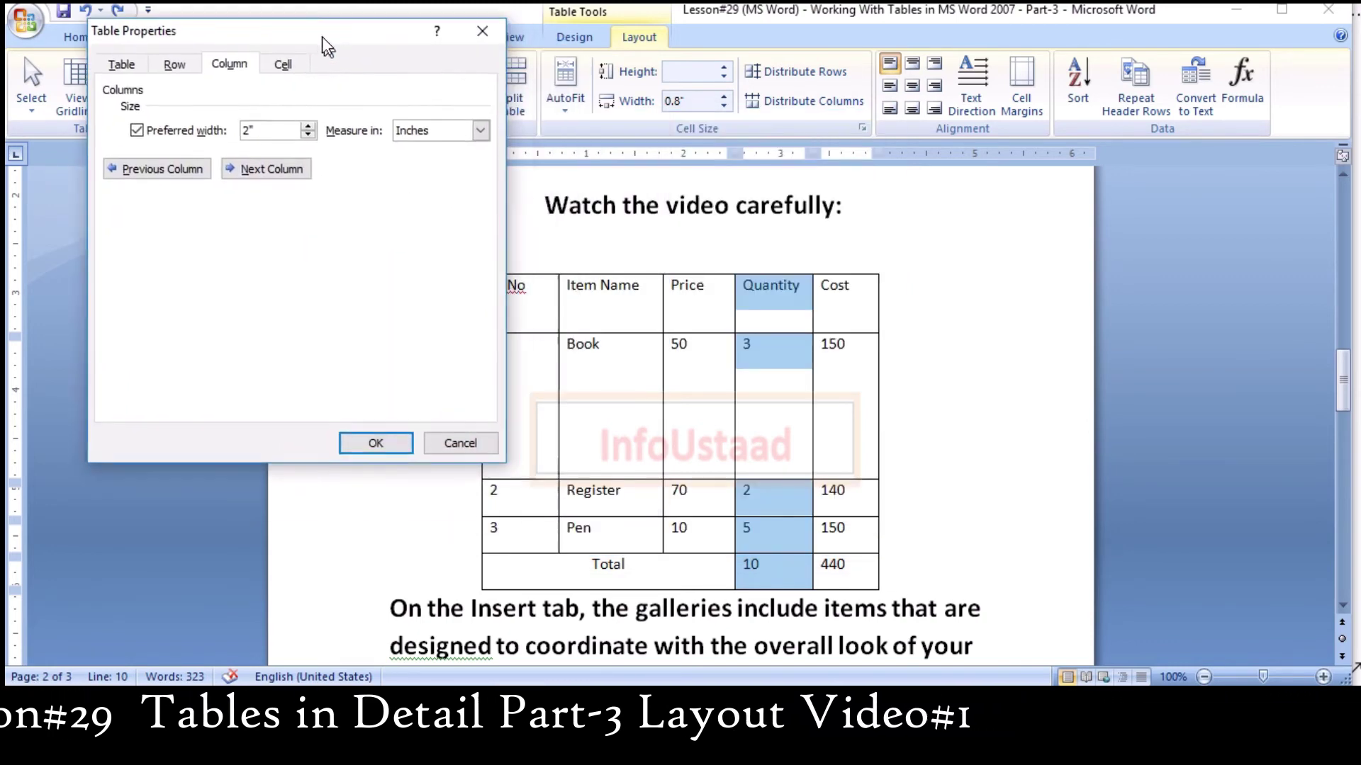
{"action": "left_click", "coordinate": [372, 443]}
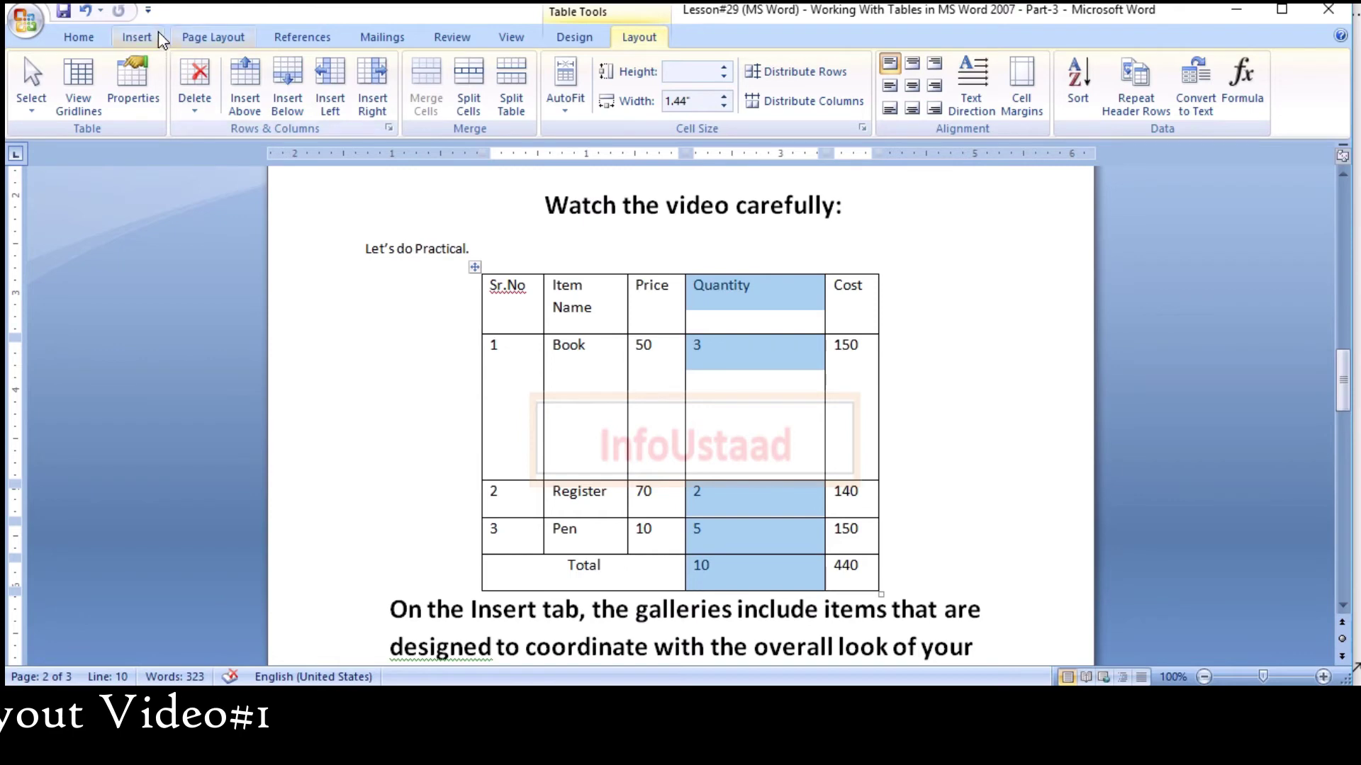
{"action": "left_click", "coordinate": [142, 81]}
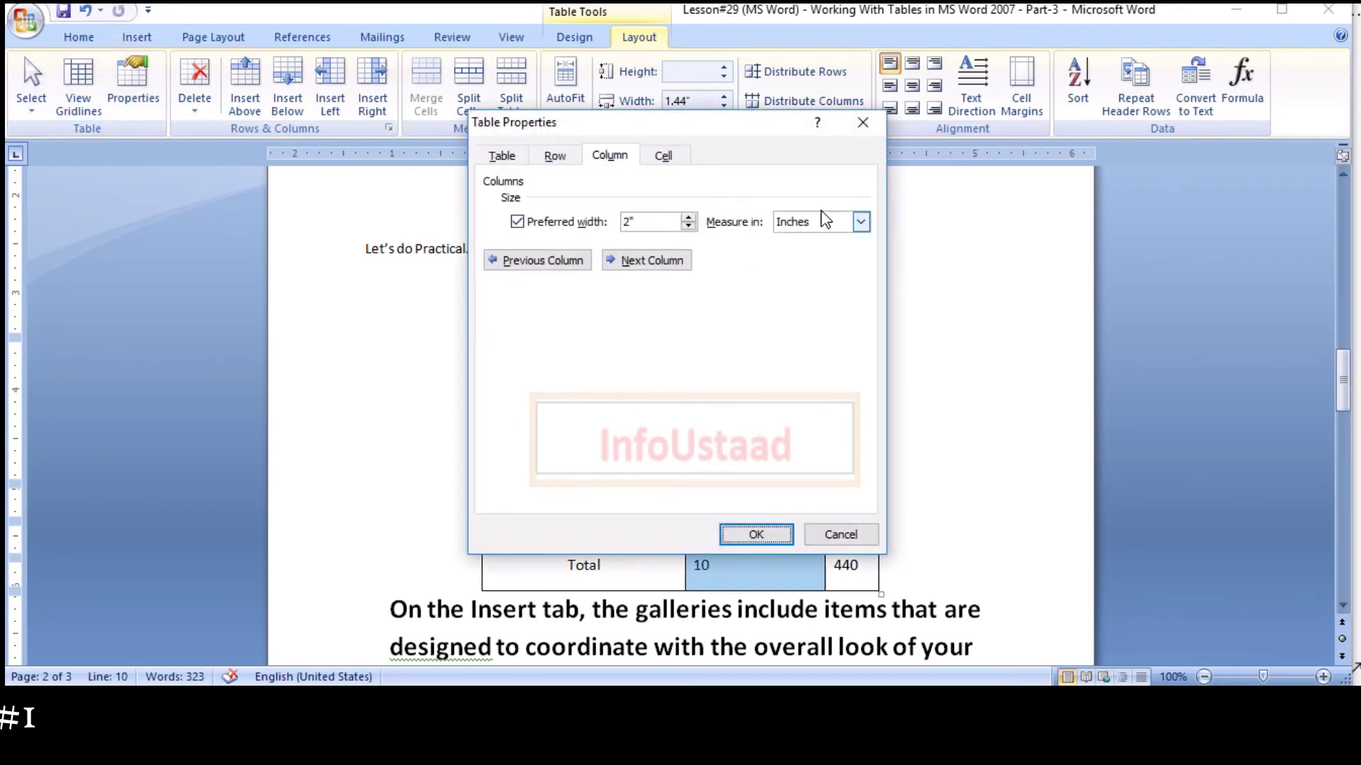
Increase the Quantity cell's preferred width on the Cell tab.
{"action": "left_click", "coordinate": [670, 156]}
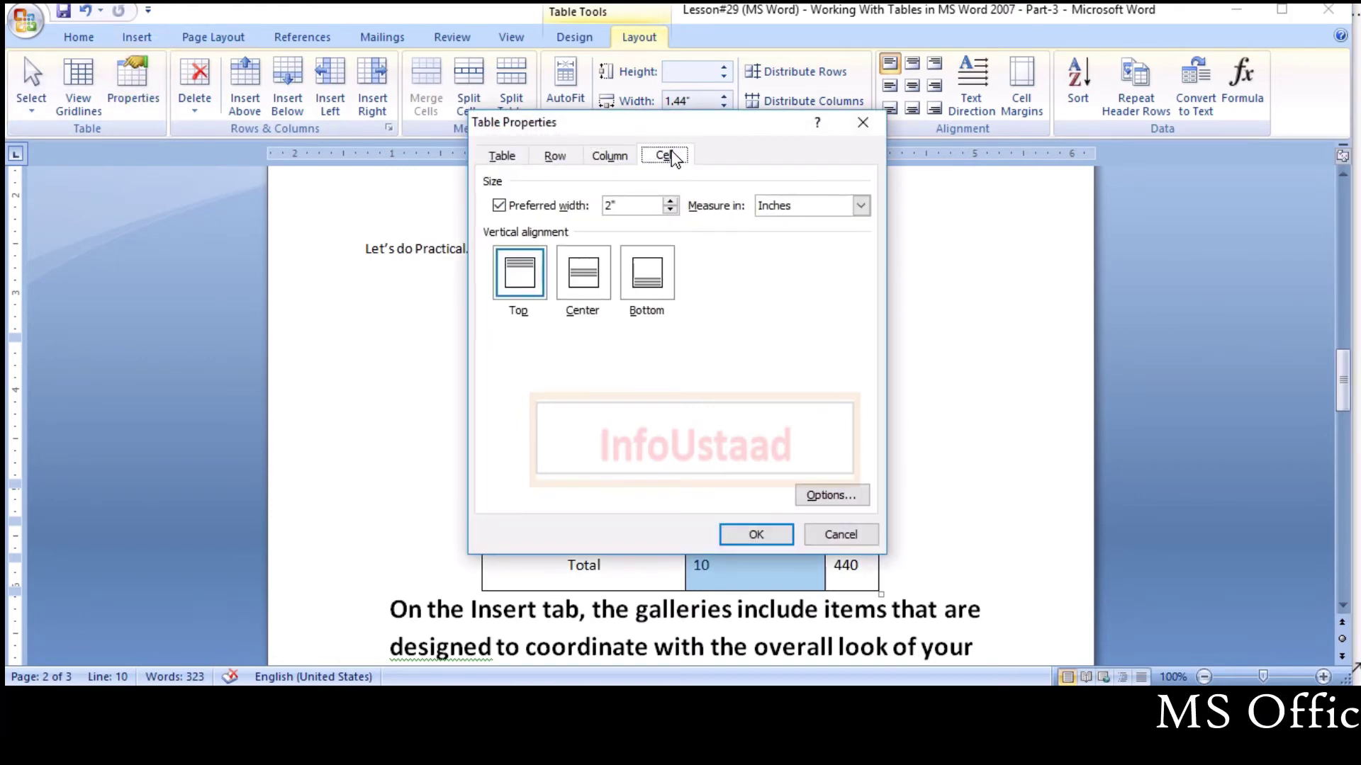
{"action": "left_click", "coordinate": [670, 202]}
{"action": "left_click", "coordinate": [671, 202]}
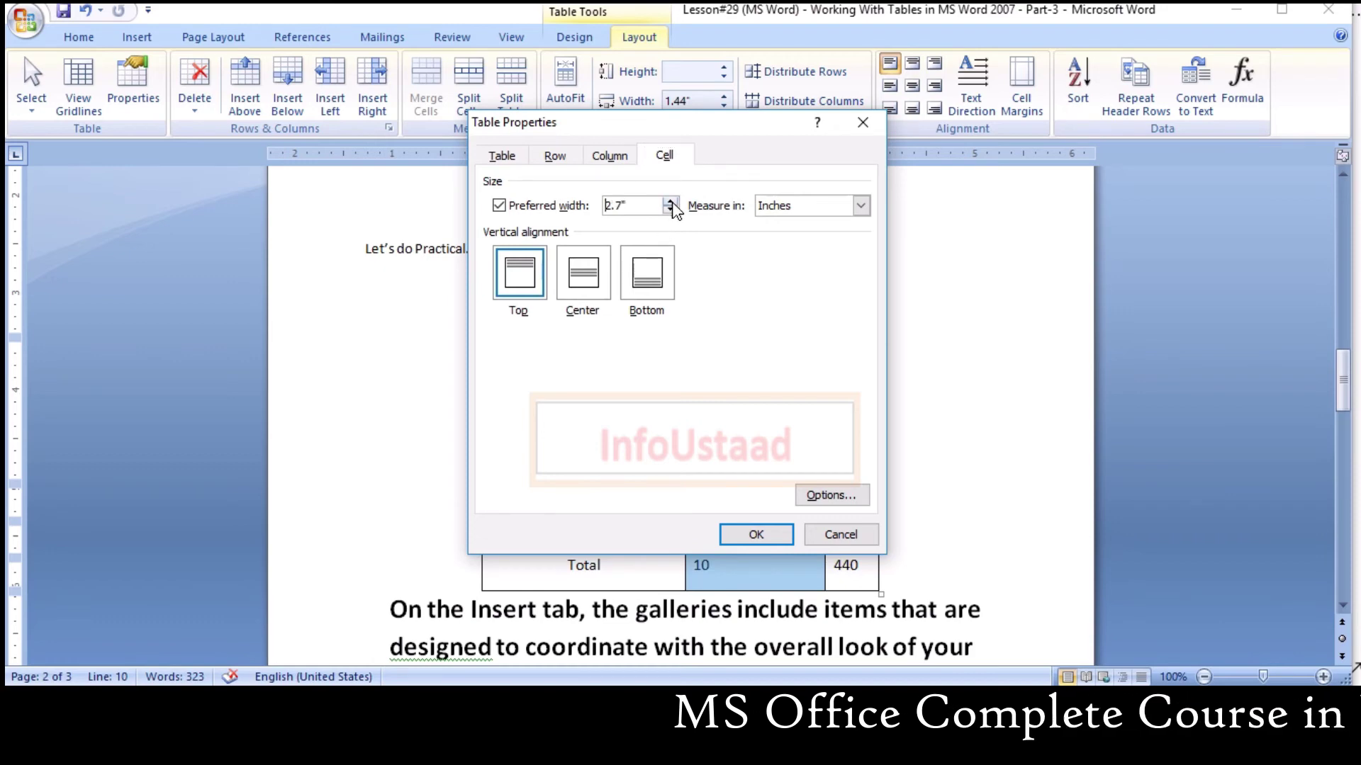
{"action": "left_click_drag", "start_coordinate": [709, 128], "coordinate": [375, 135]}
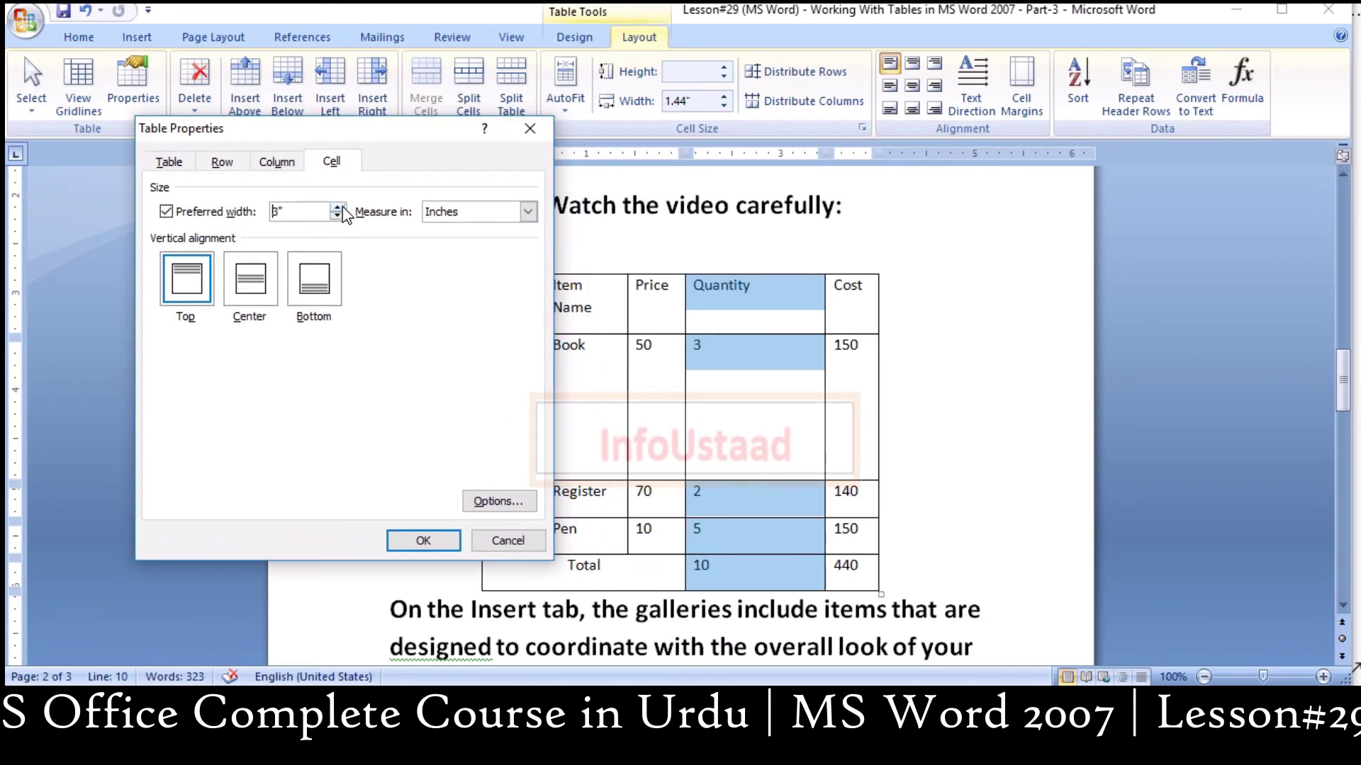
{"action": "left_click", "coordinate": [423, 541]}
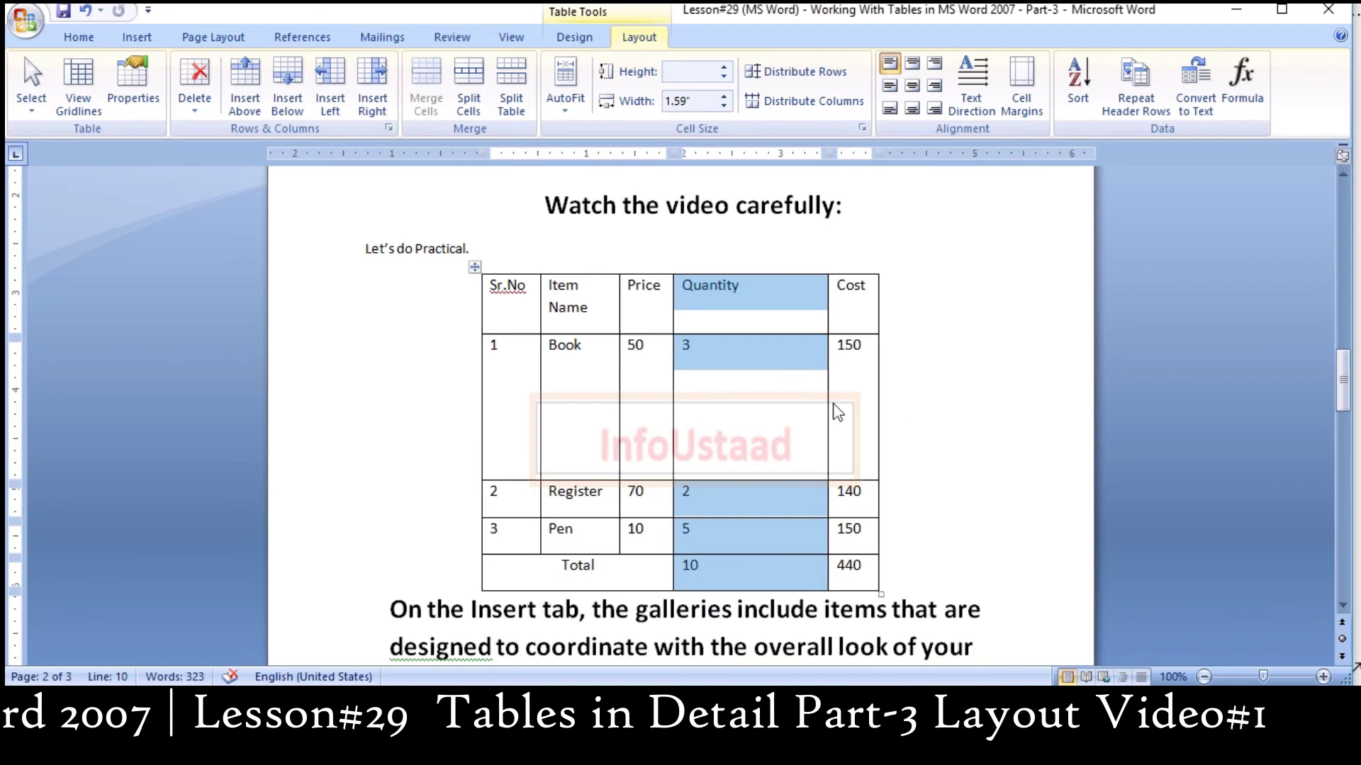
Increase the preferred cell width for the Cost column, starting from cell 140.
{"action": "left_click", "coordinate": [852, 494]}
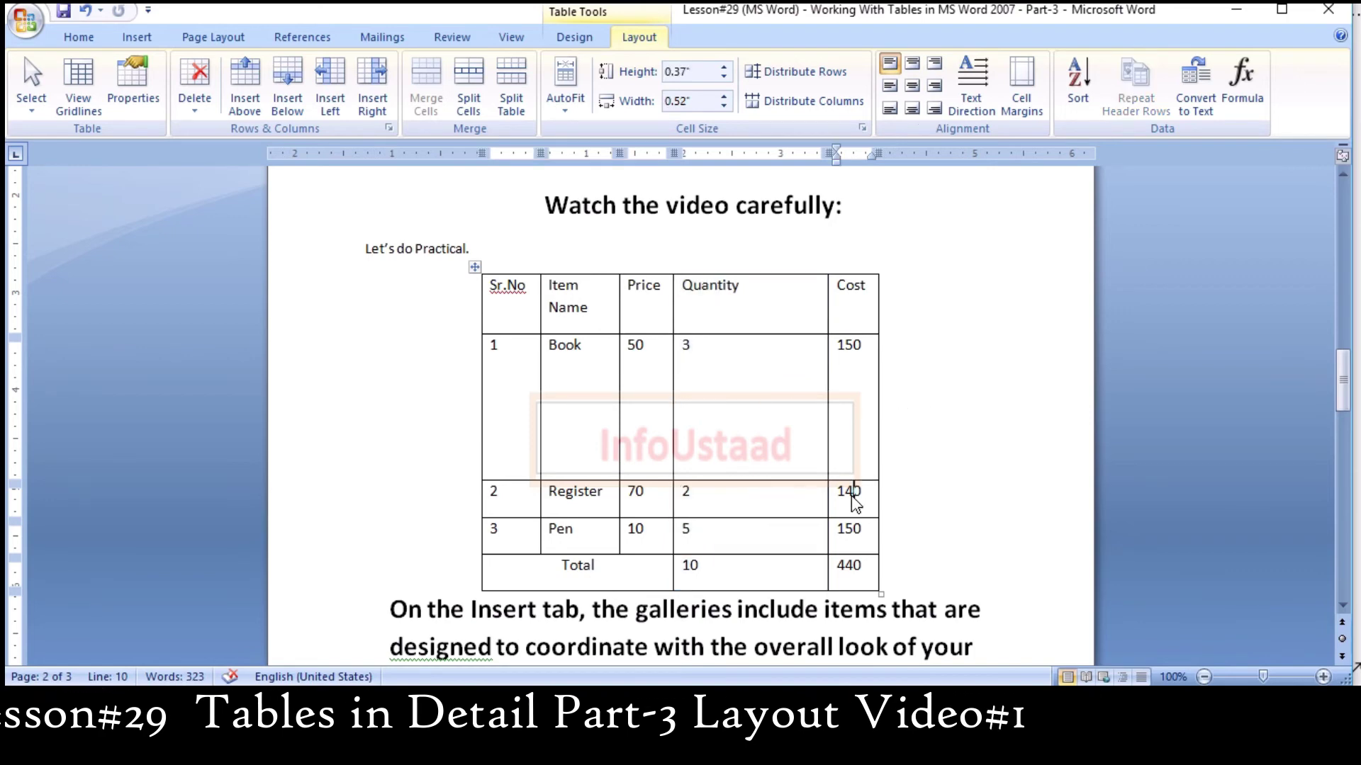
{"action": "left_click", "coordinate": [133, 81]}
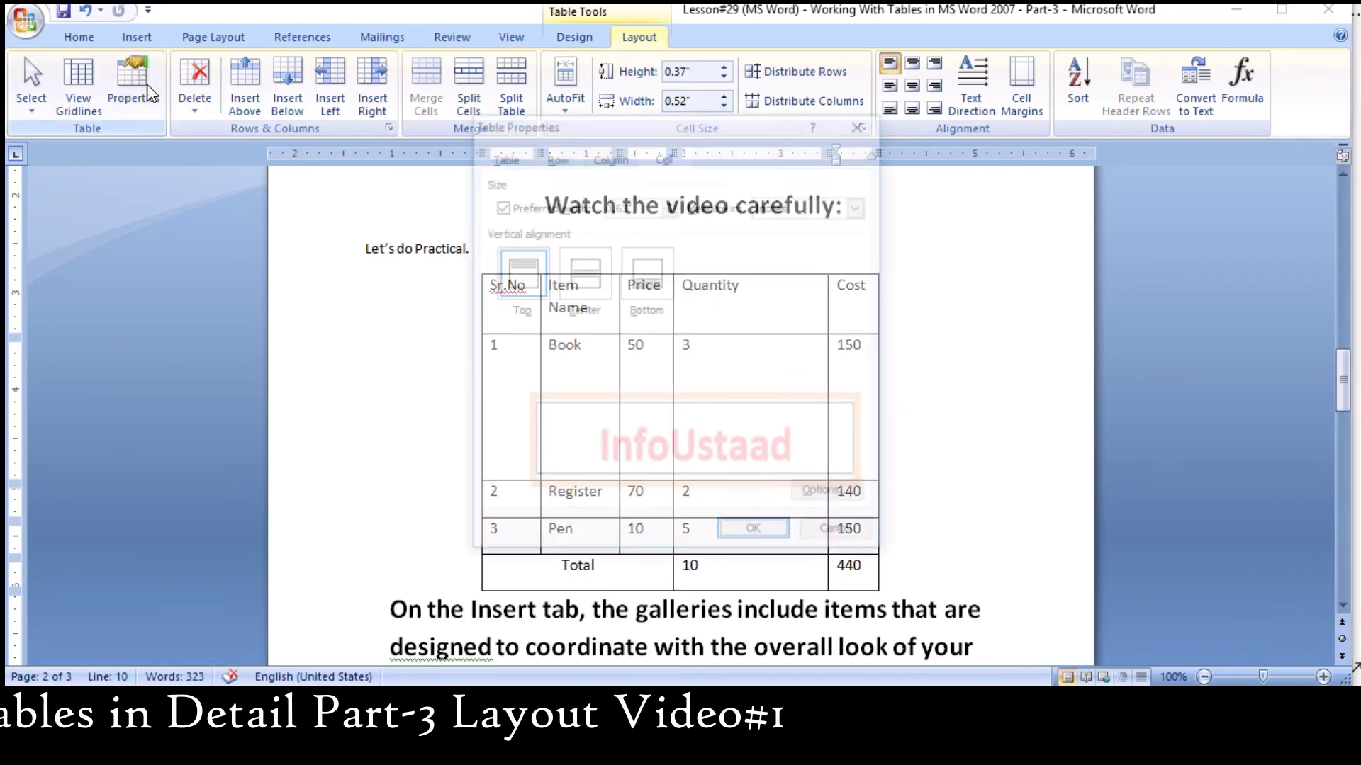
{"action": "left_click", "coordinate": [670, 202]}
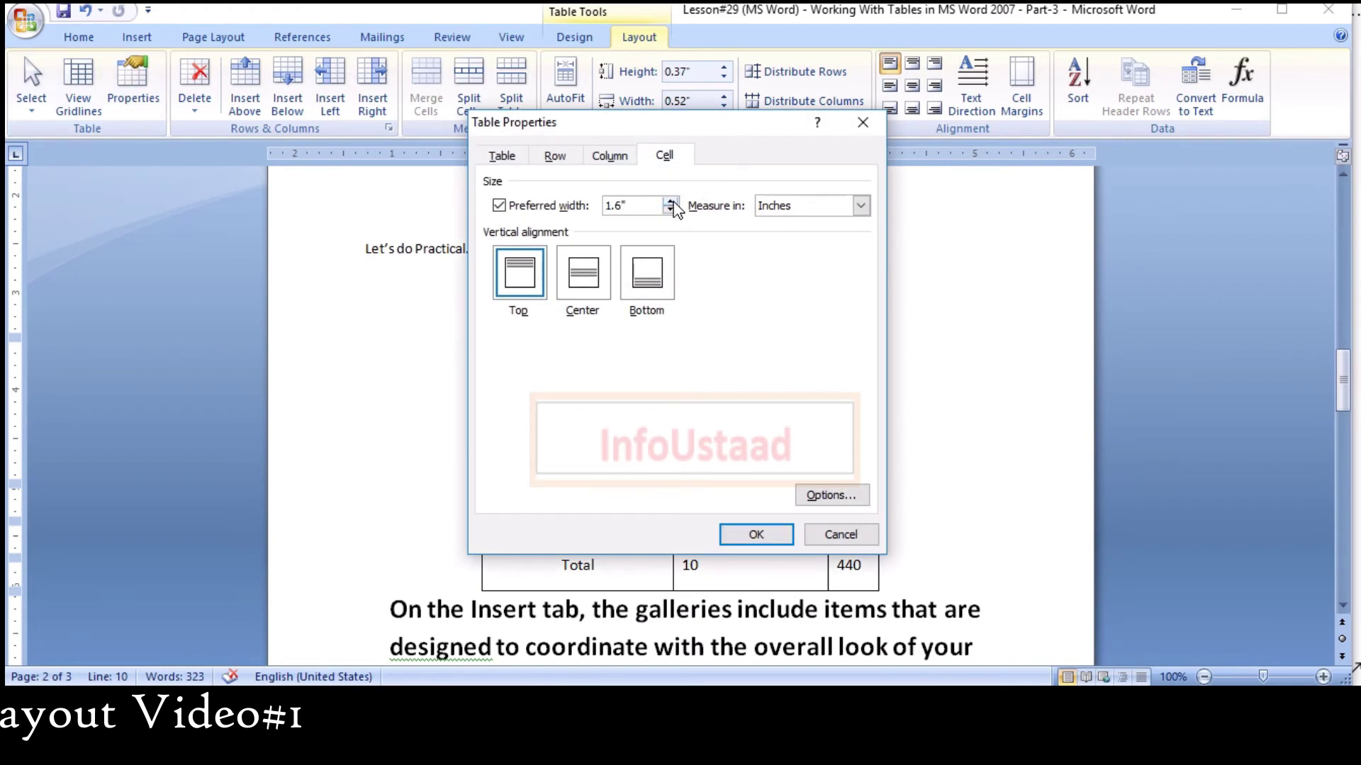
{"action": "left_click_drag", "start_coordinate": [728, 125], "coordinate": [409, 95]}
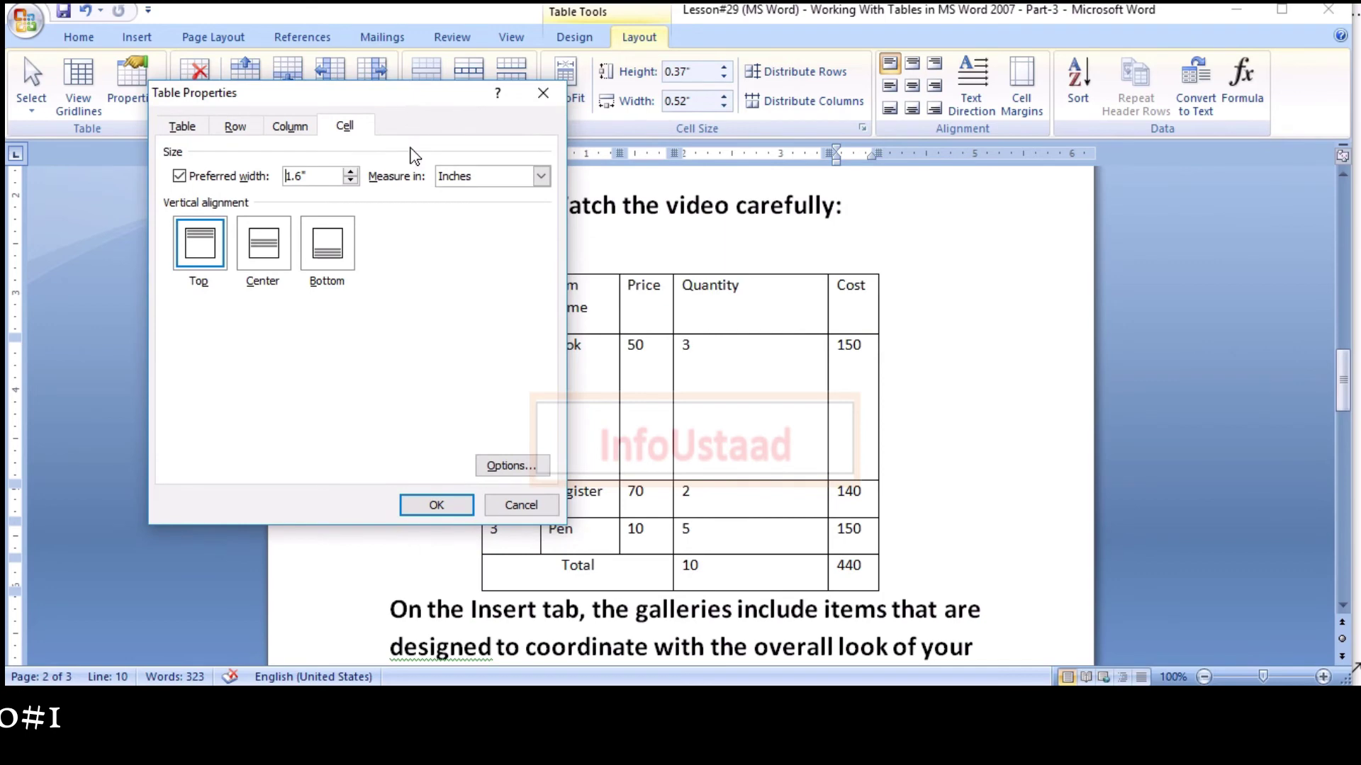
{"action": "left_click", "coordinate": [428, 502]}
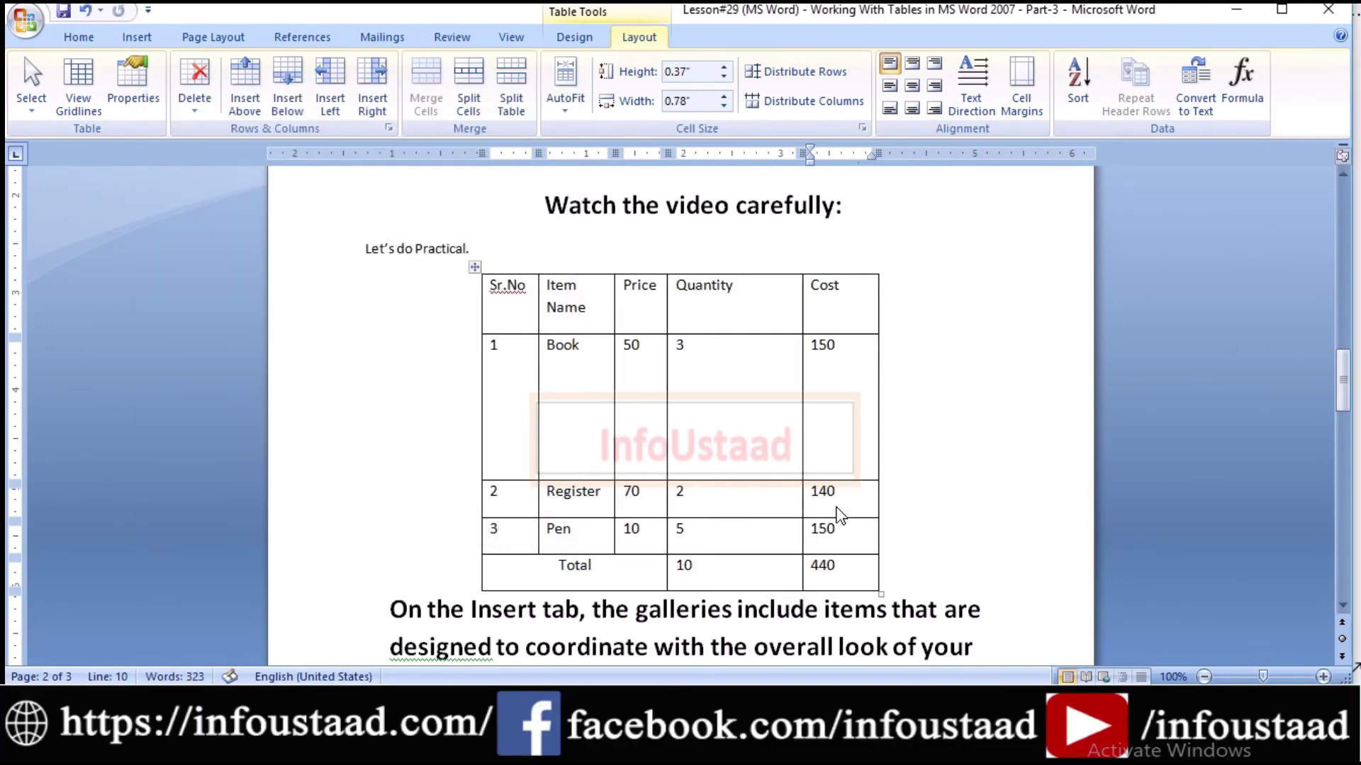
{"action": "left_click_drag", "start_coordinate": [864, 501], "coordinate": [801, 497]}
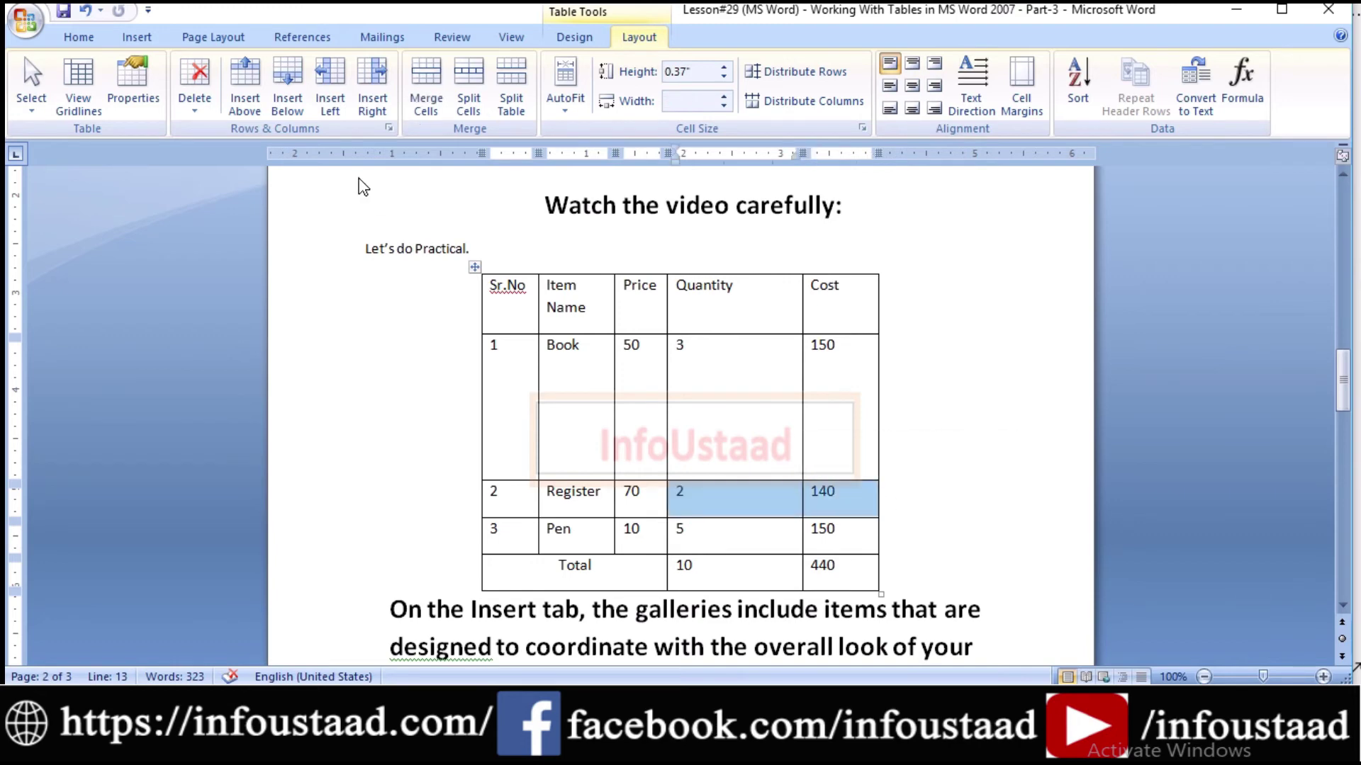
{"action": "left_click", "coordinate": [133, 85]}
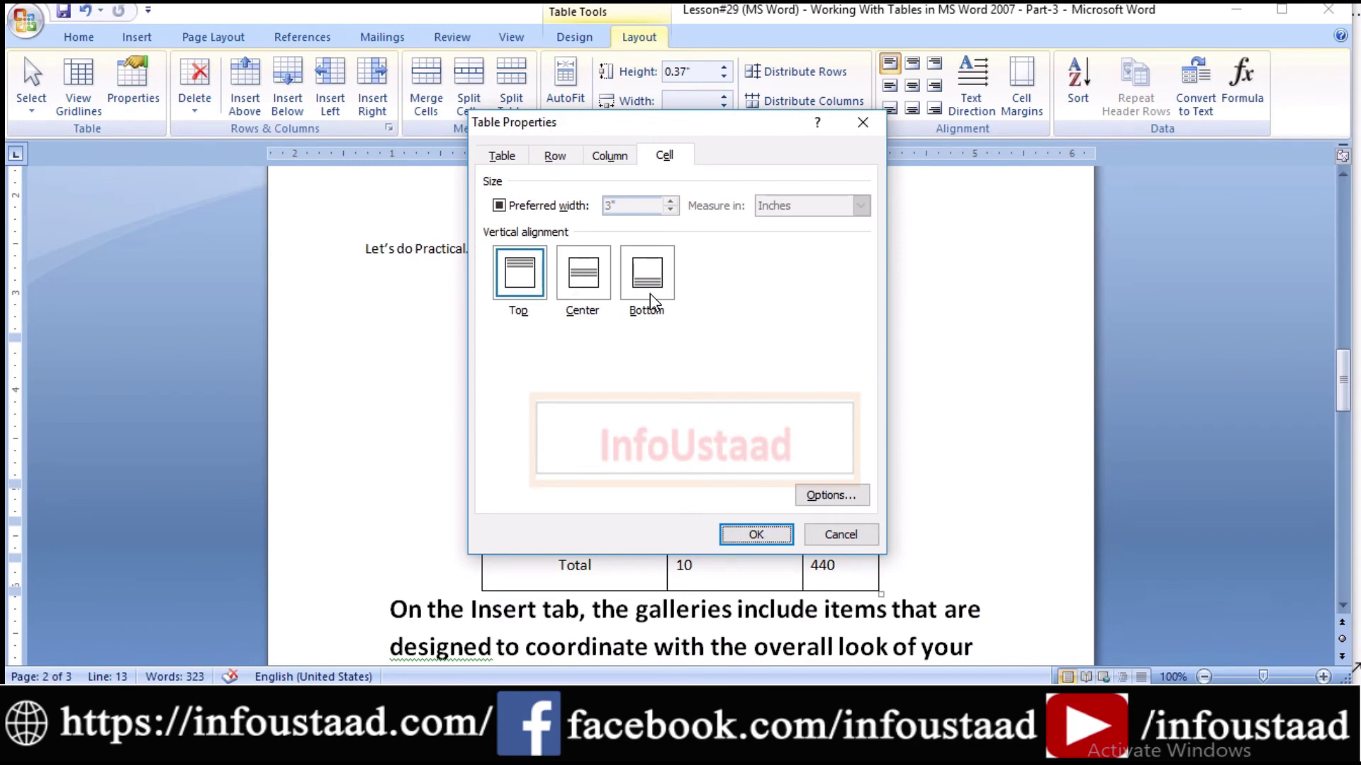
{"action": "left_click", "coordinate": [834, 539]}
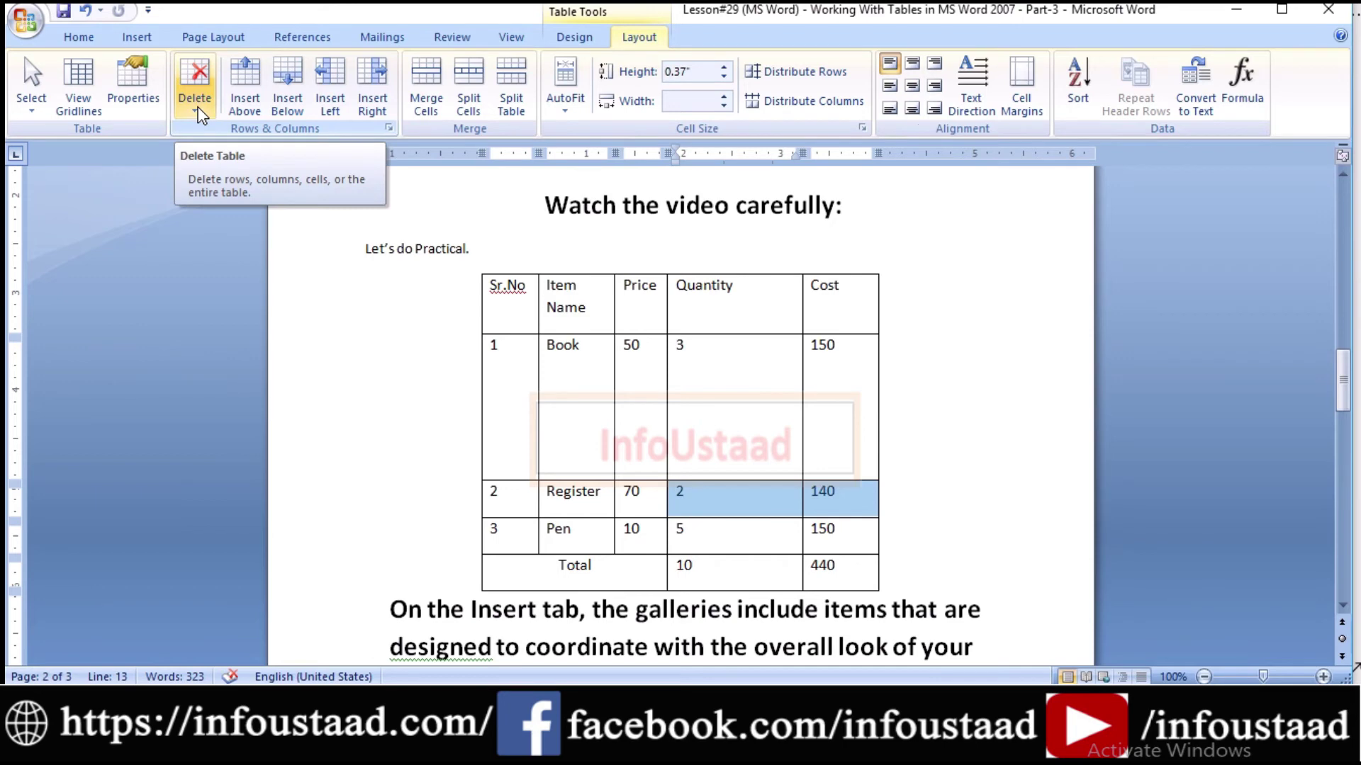
Select the Cost column and remove it with Delete Columns.
{"action": "left_click", "coordinate": [829, 309]}
{"action": "left_click", "coordinate": [829, 278]}
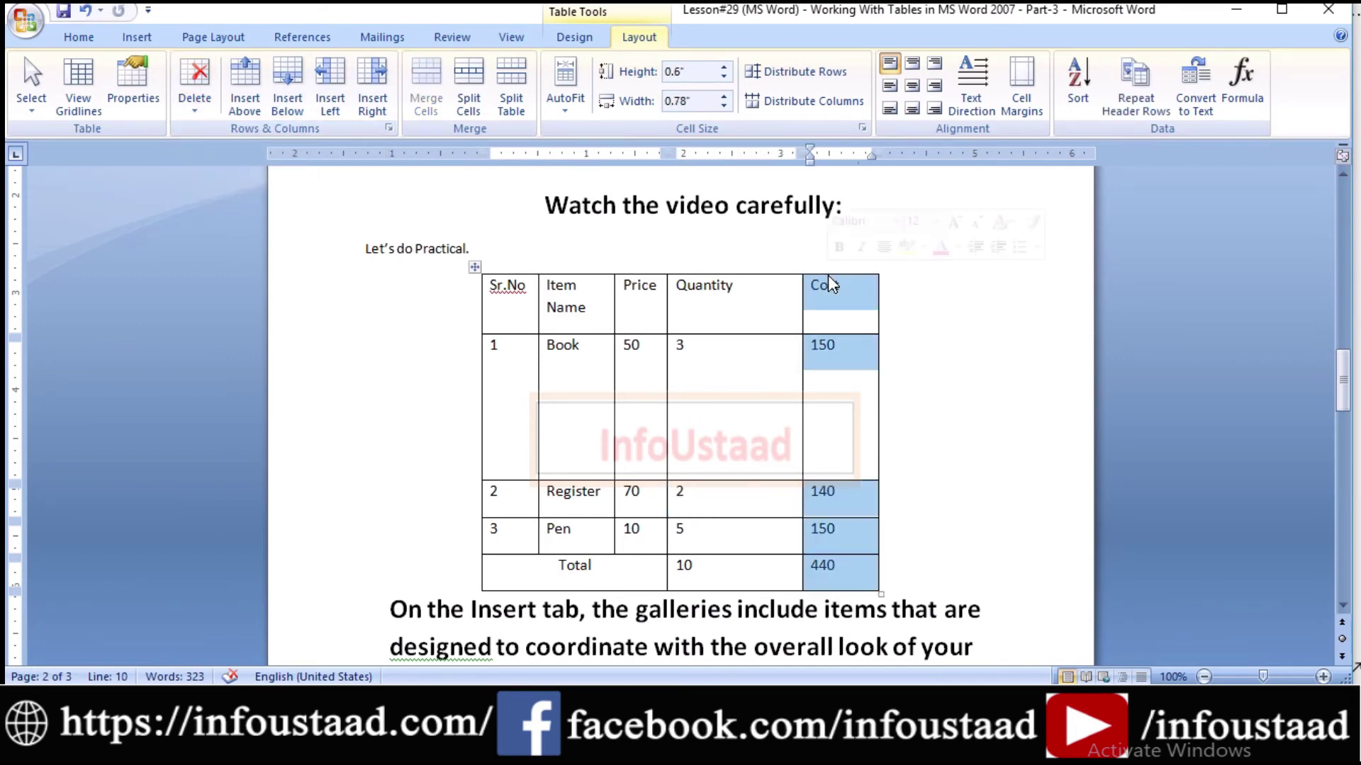
{"action": "left_click", "coordinate": [194, 92]}
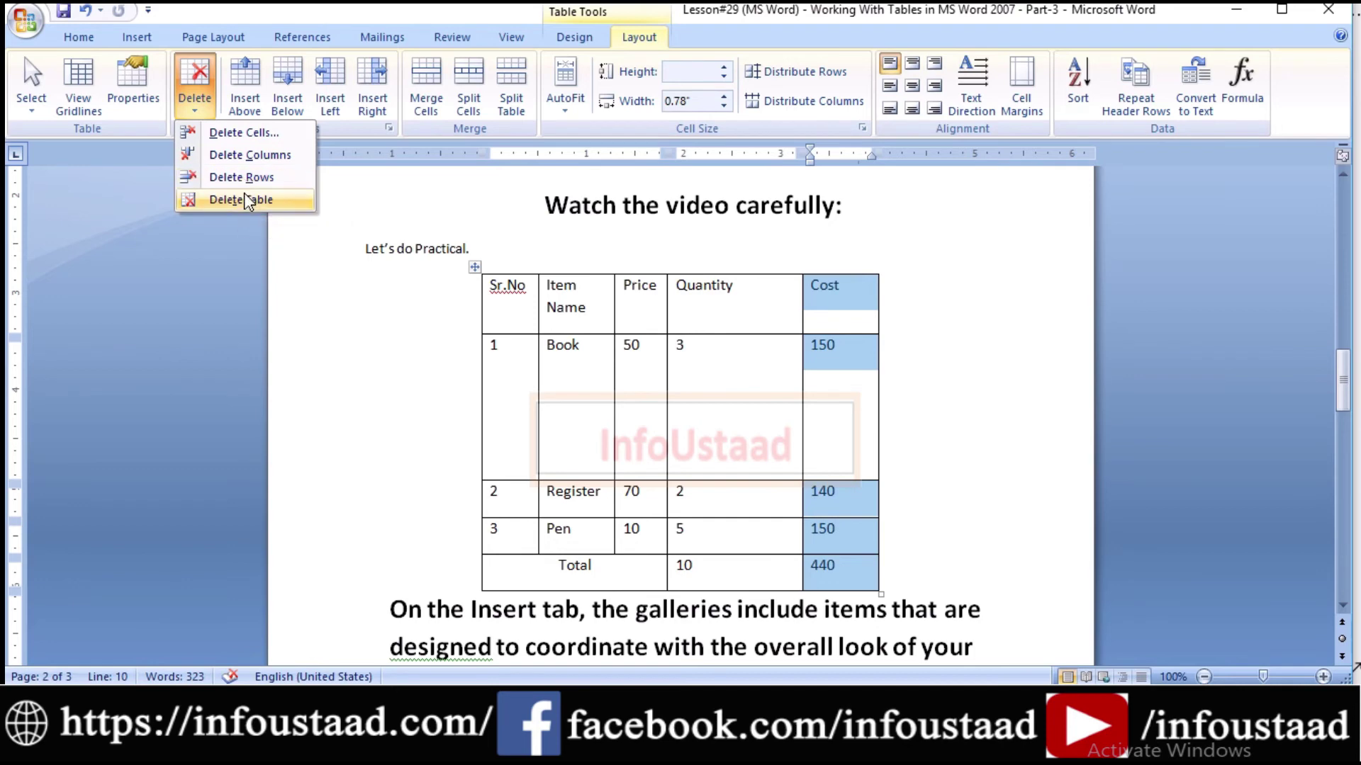
{"action": "left_click", "coordinate": [244, 153]}
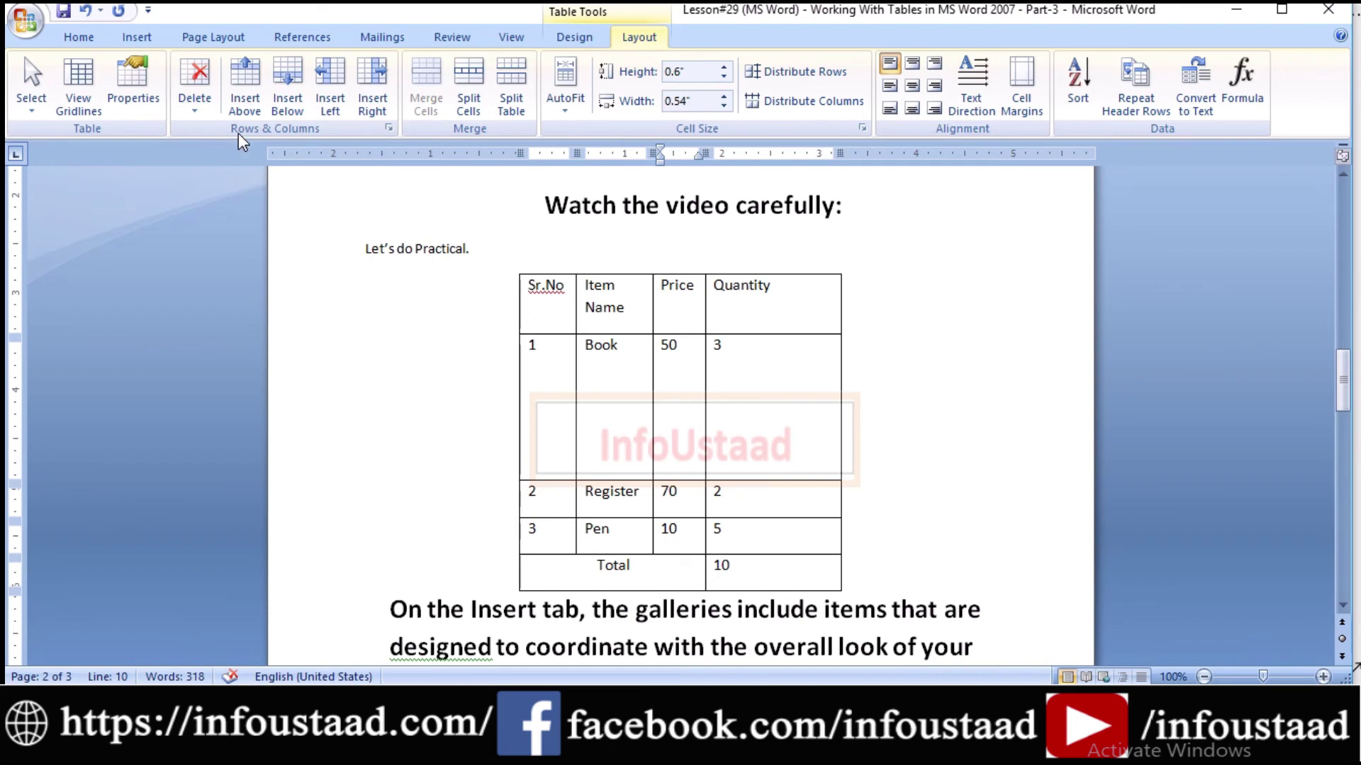
Insert two empty rows above the Sr.No header row.
{"action": "left_click", "coordinate": [869, 305]}
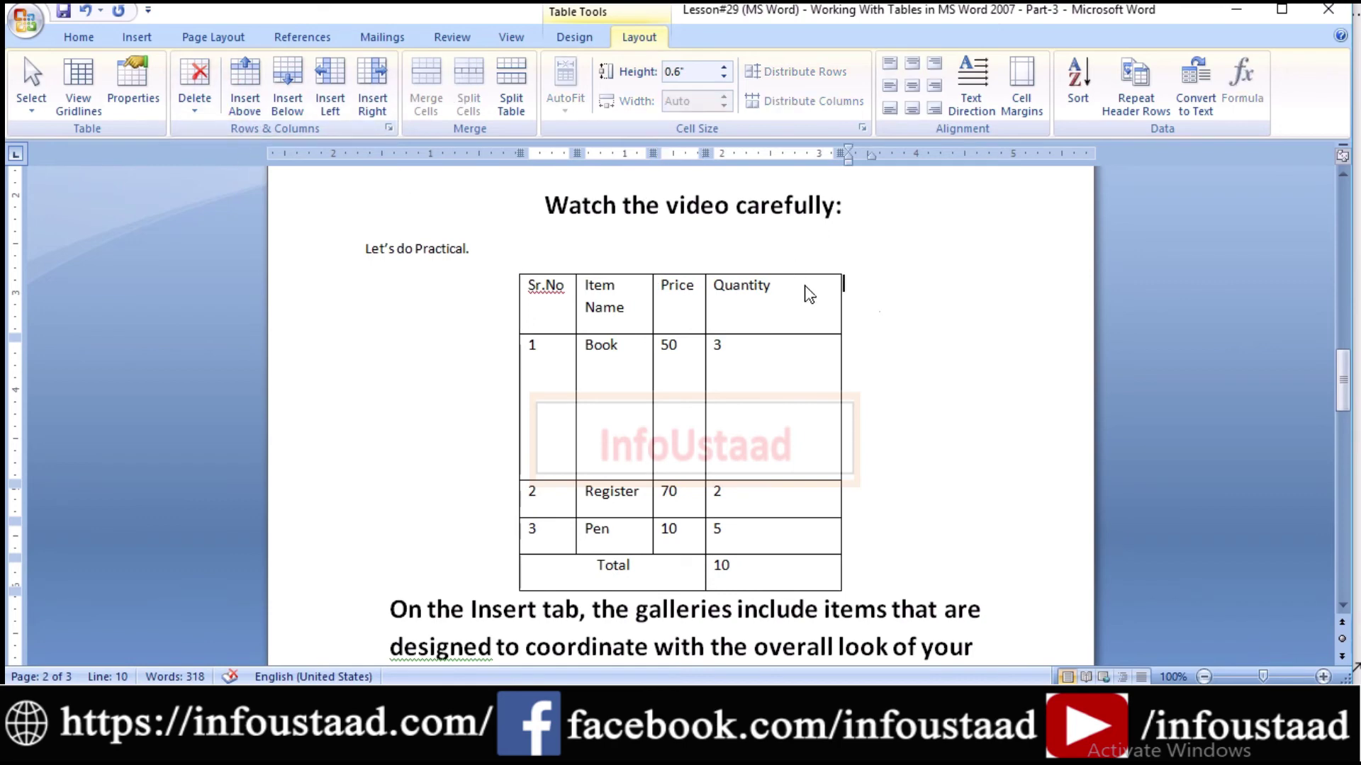
{"action": "left_click", "coordinate": [249, 112]}
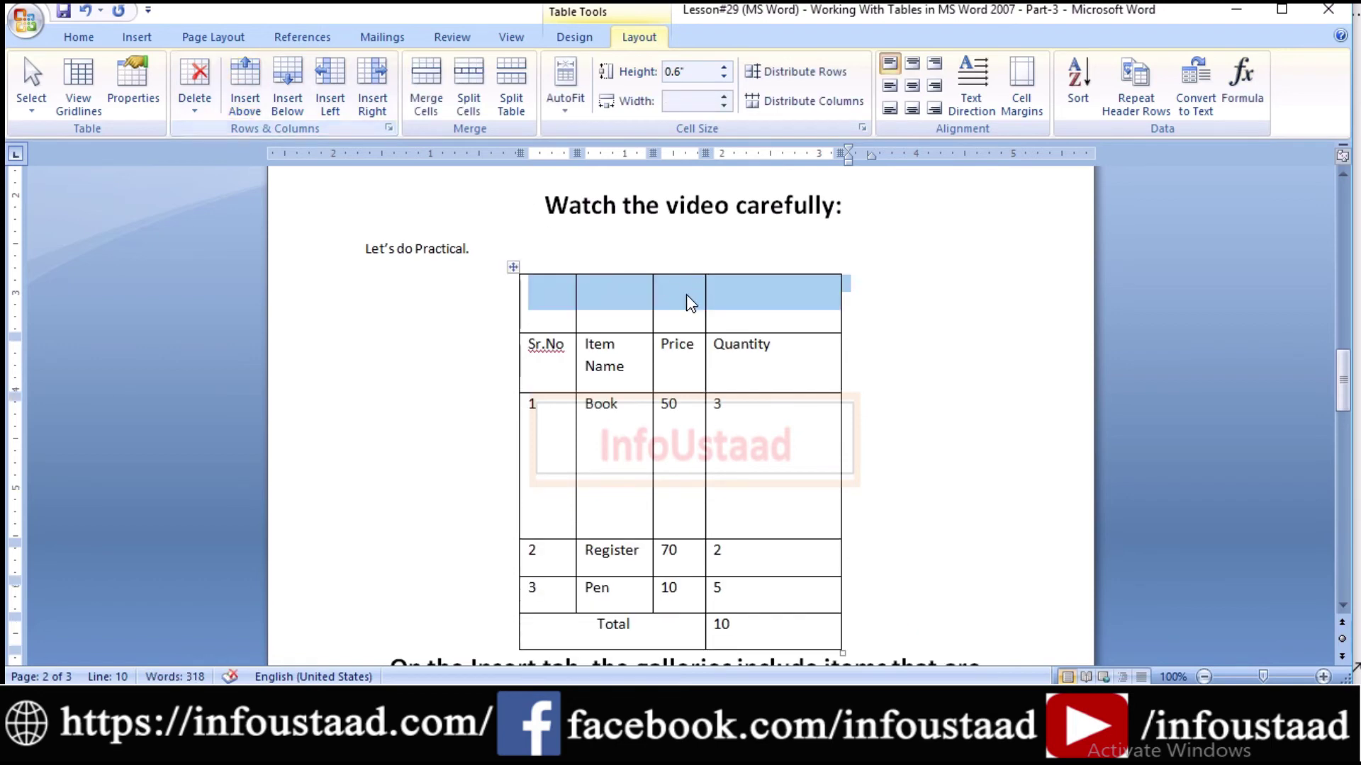
{"action": "left_click", "coordinate": [540, 301]}
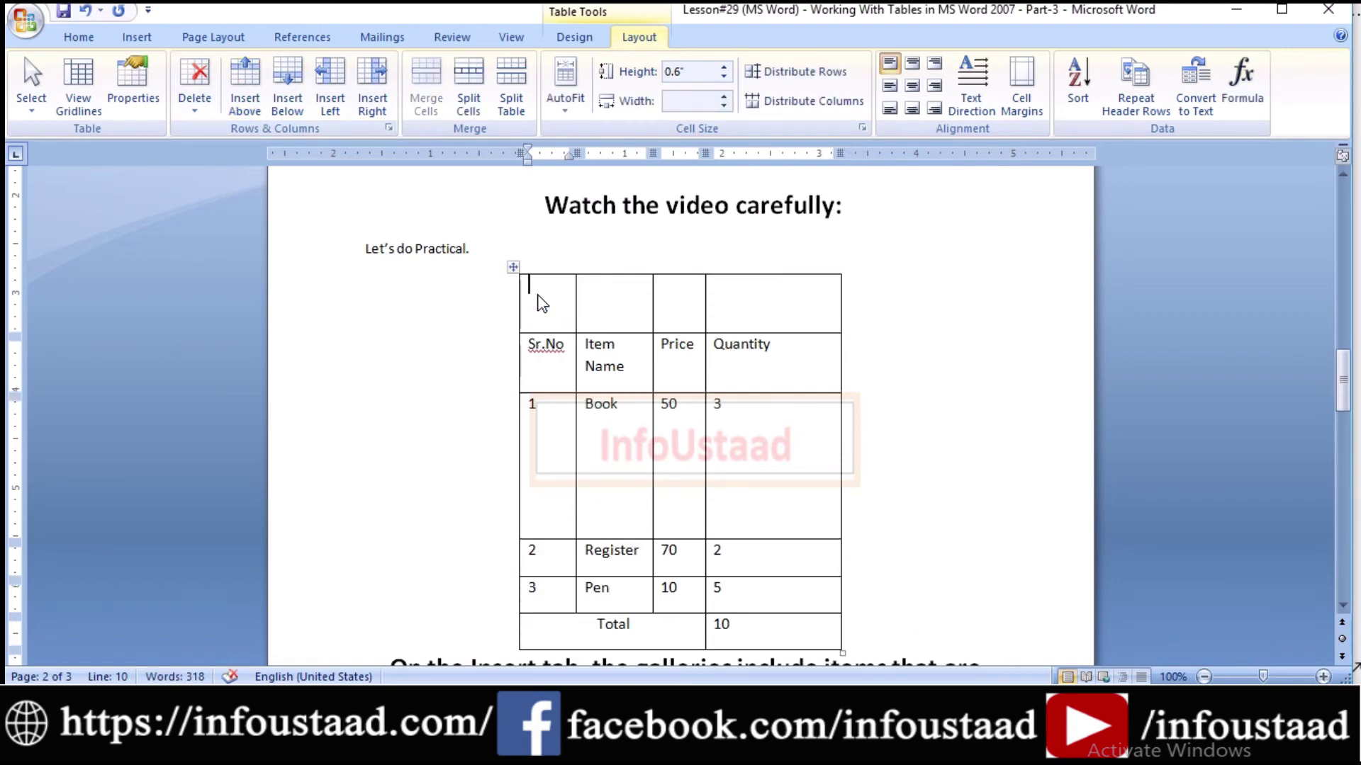
{"action": "left_click", "coordinate": [867, 301], "text": "shift"}
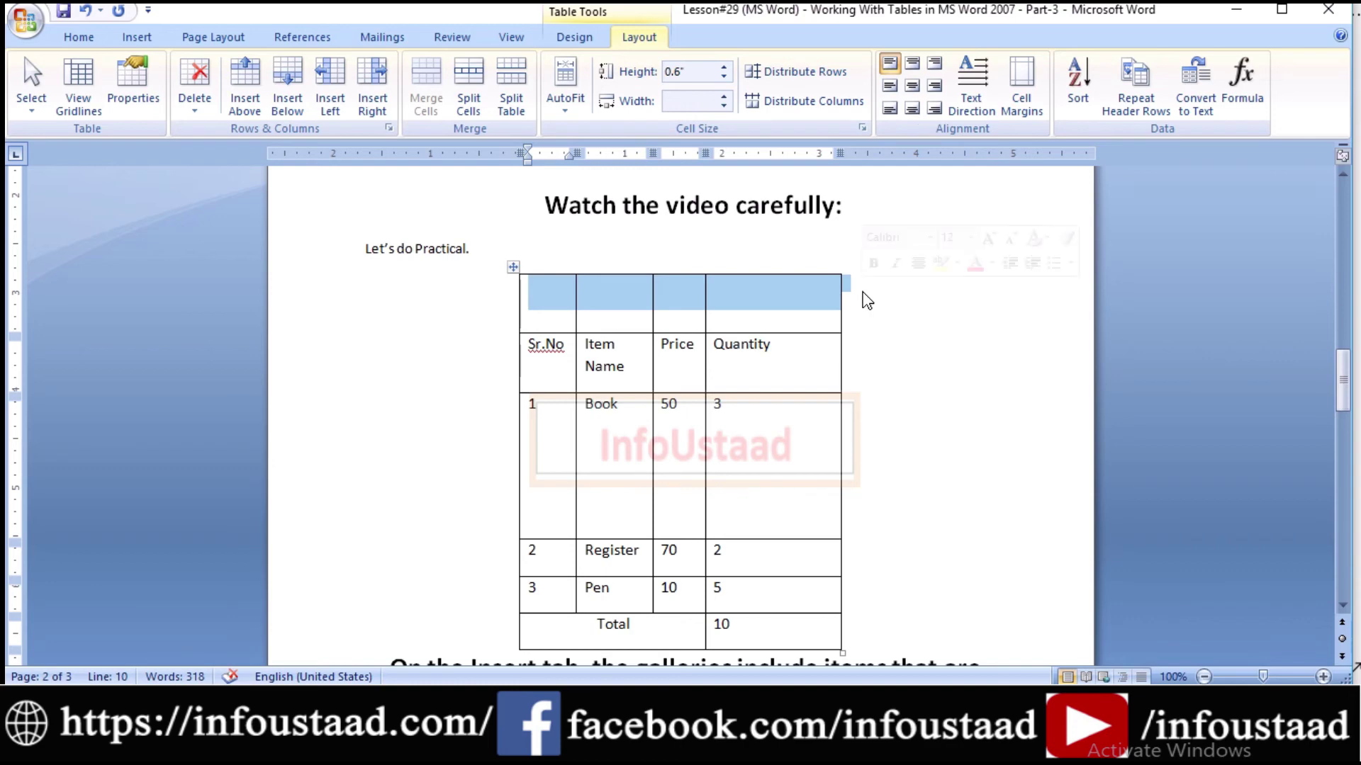
{"action": "left_click", "coordinate": [866, 300]}
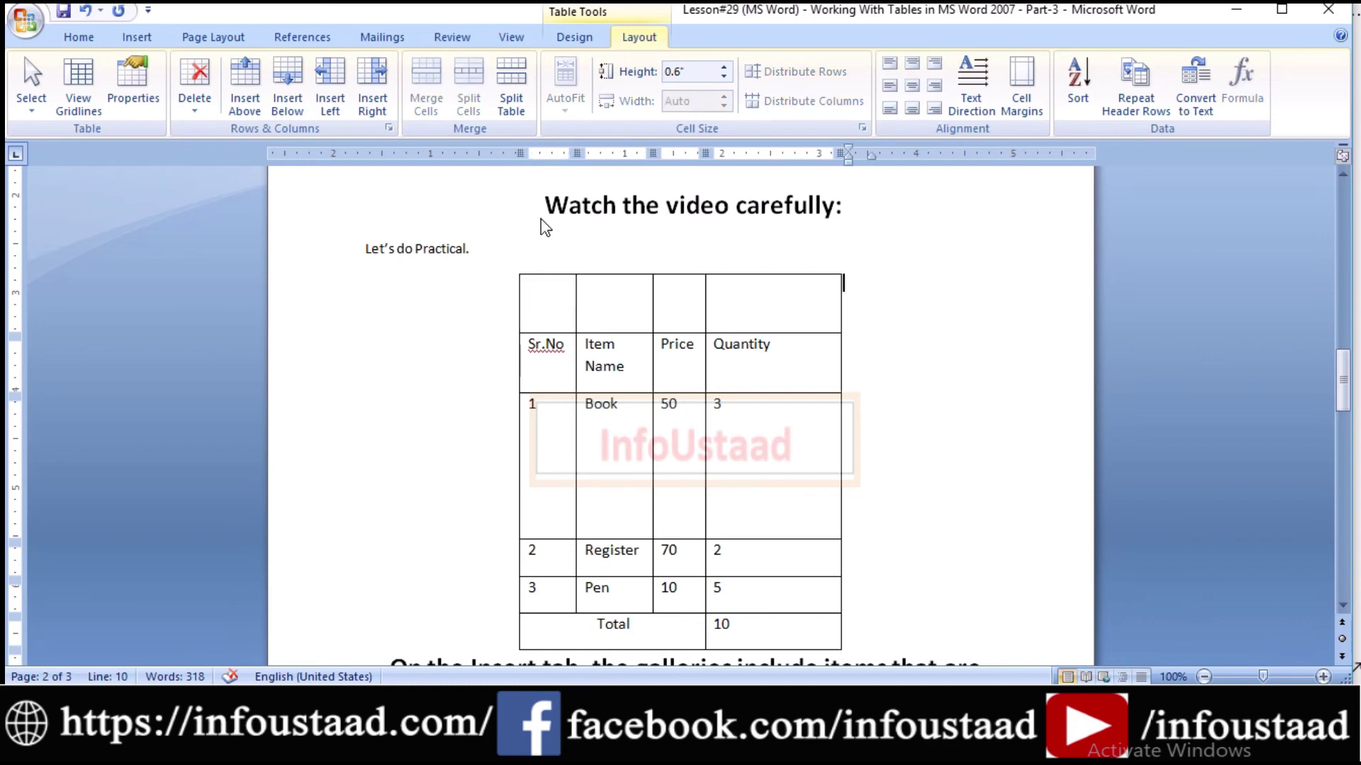
{"action": "left_click", "coordinate": [292, 112]}
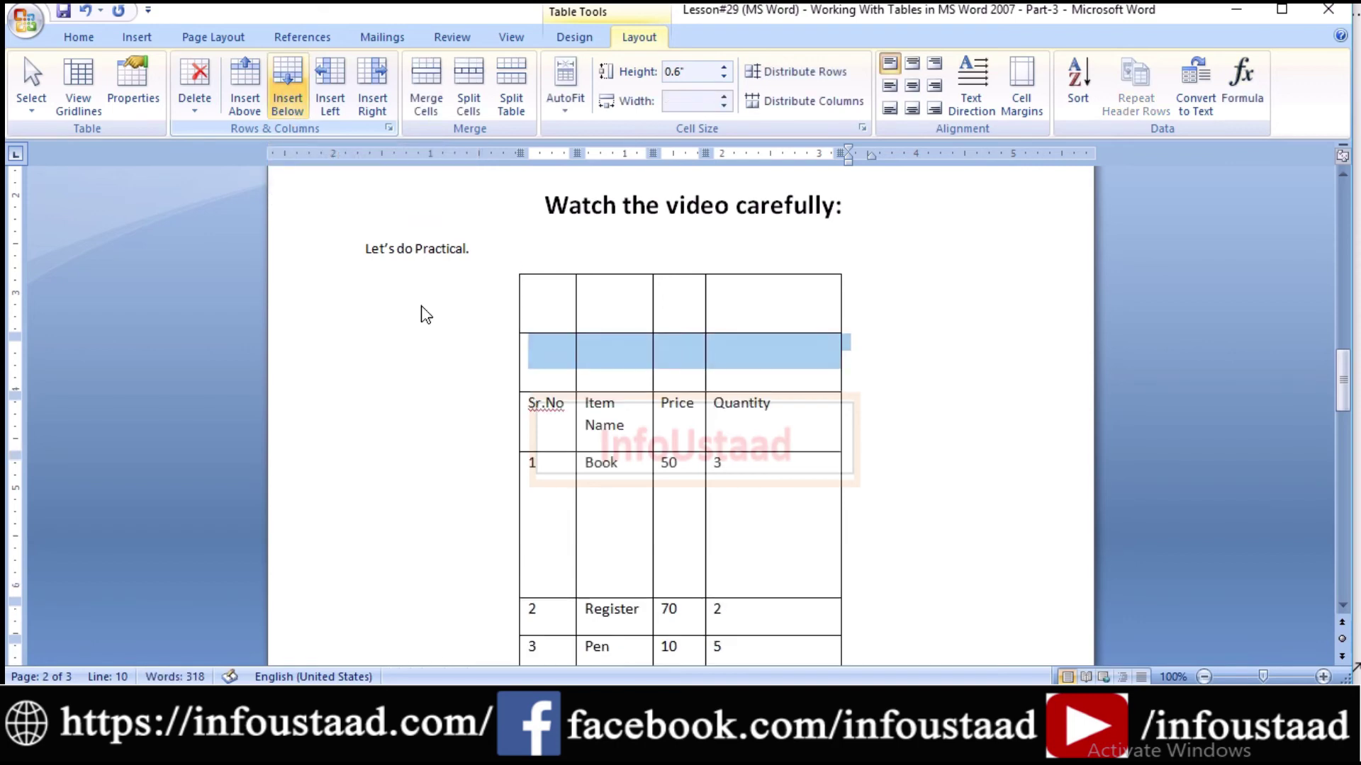
{"action": "left_click", "coordinate": [554, 351]}
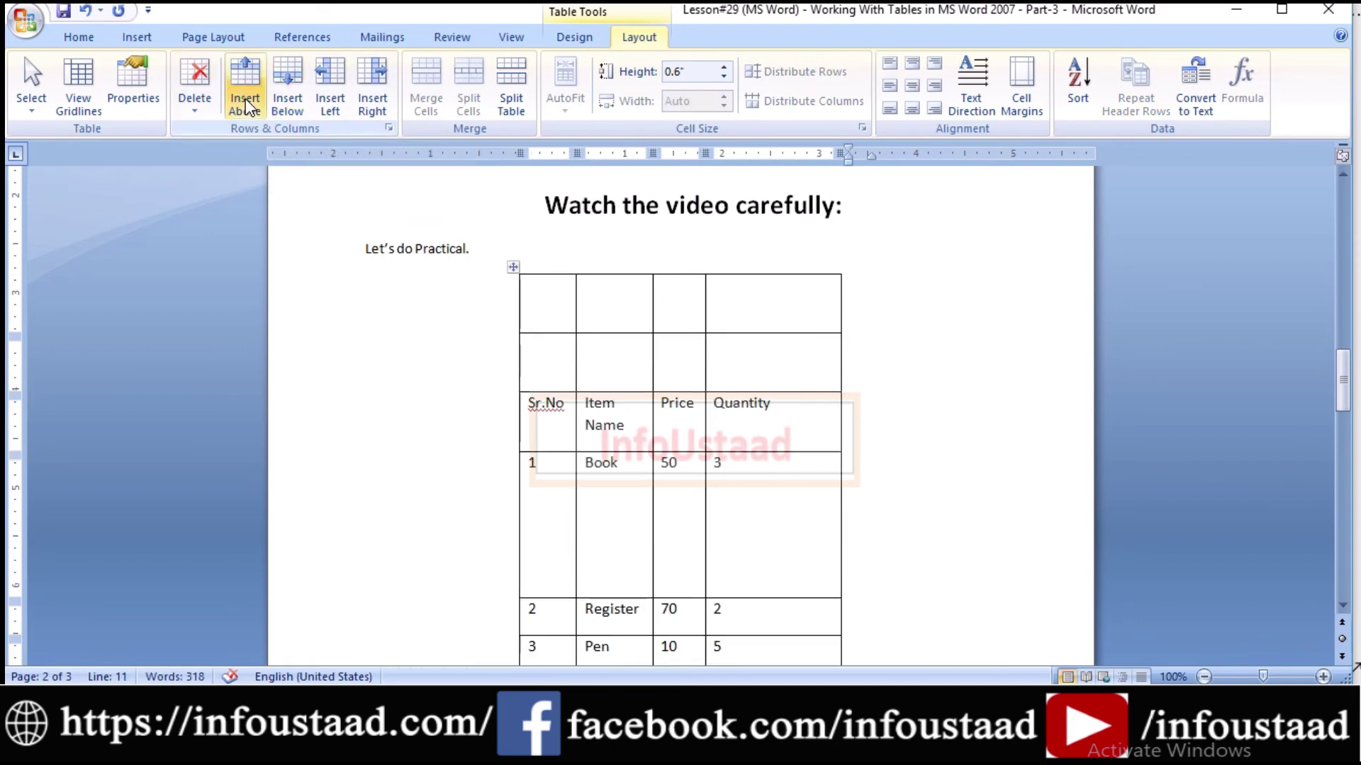
Add an empty row directly below the Sr.No header row.
{"action": "left_click", "coordinate": [308, 114]}
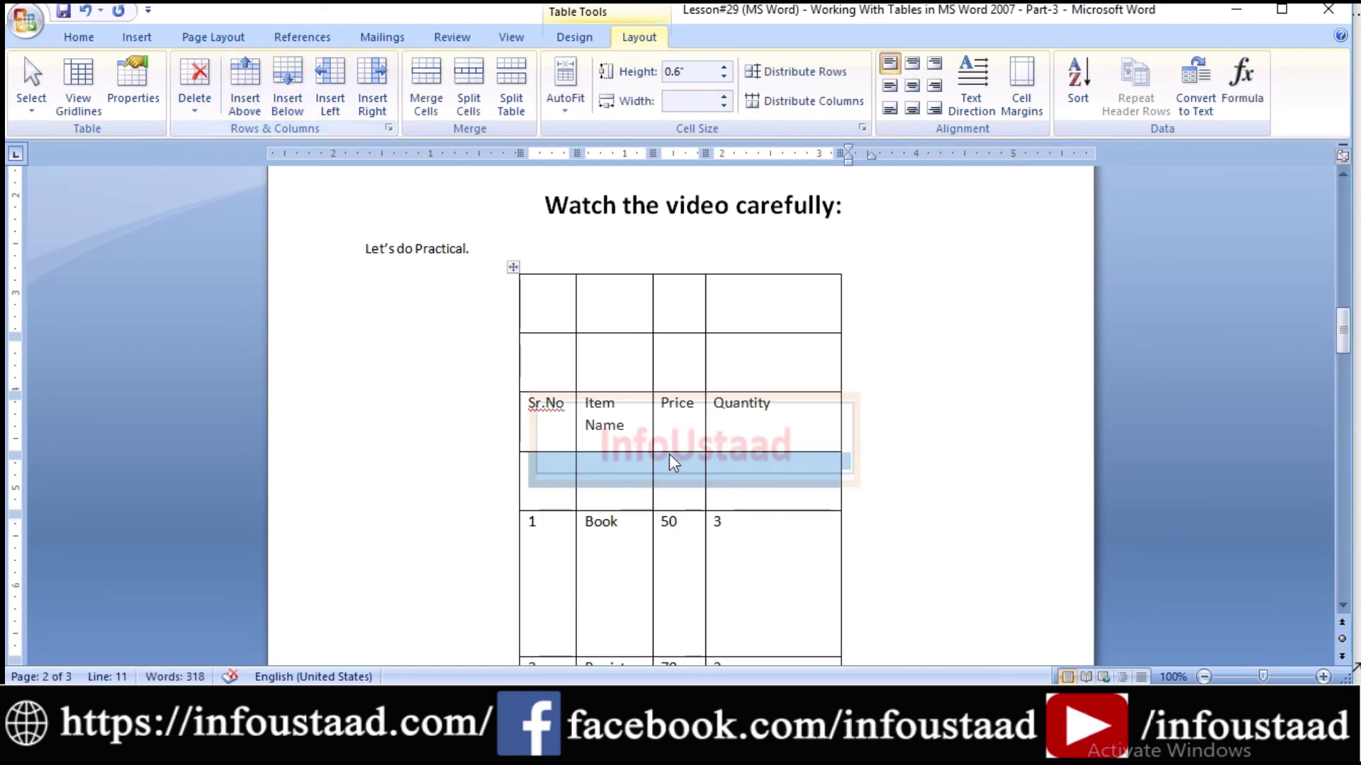
{"action": "left_click", "coordinate": [568, 475]}
{"action": "left_click_drag", "start_coordinate": [568, 475], "coordinate": [693, 524]}
{"action": "left_click", "coordinate": [893, 479]}
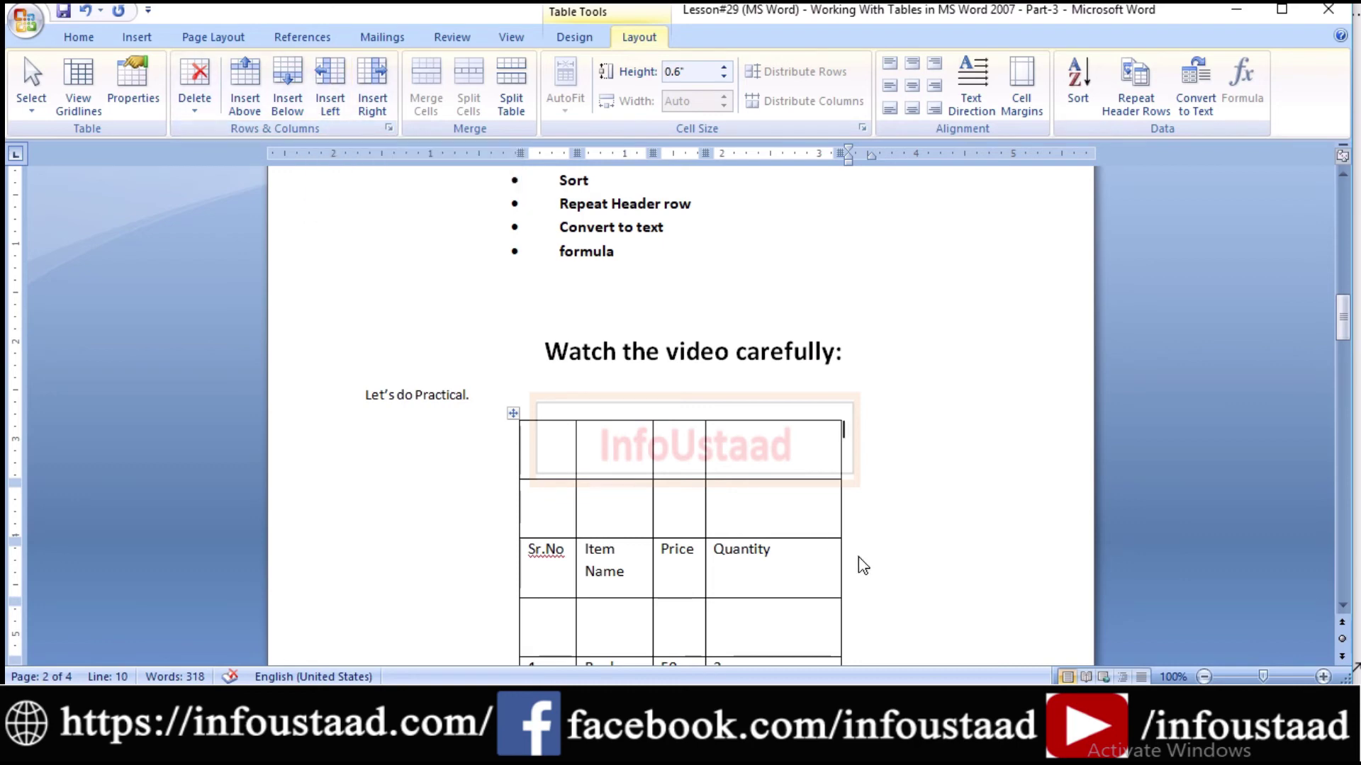
Undo the added rows and Cost column deletion, then add two empty columns beside Cost.
{"action": "key", "text": "ctrl+z"}
{"action": "key", "text": "ctrl+z"}
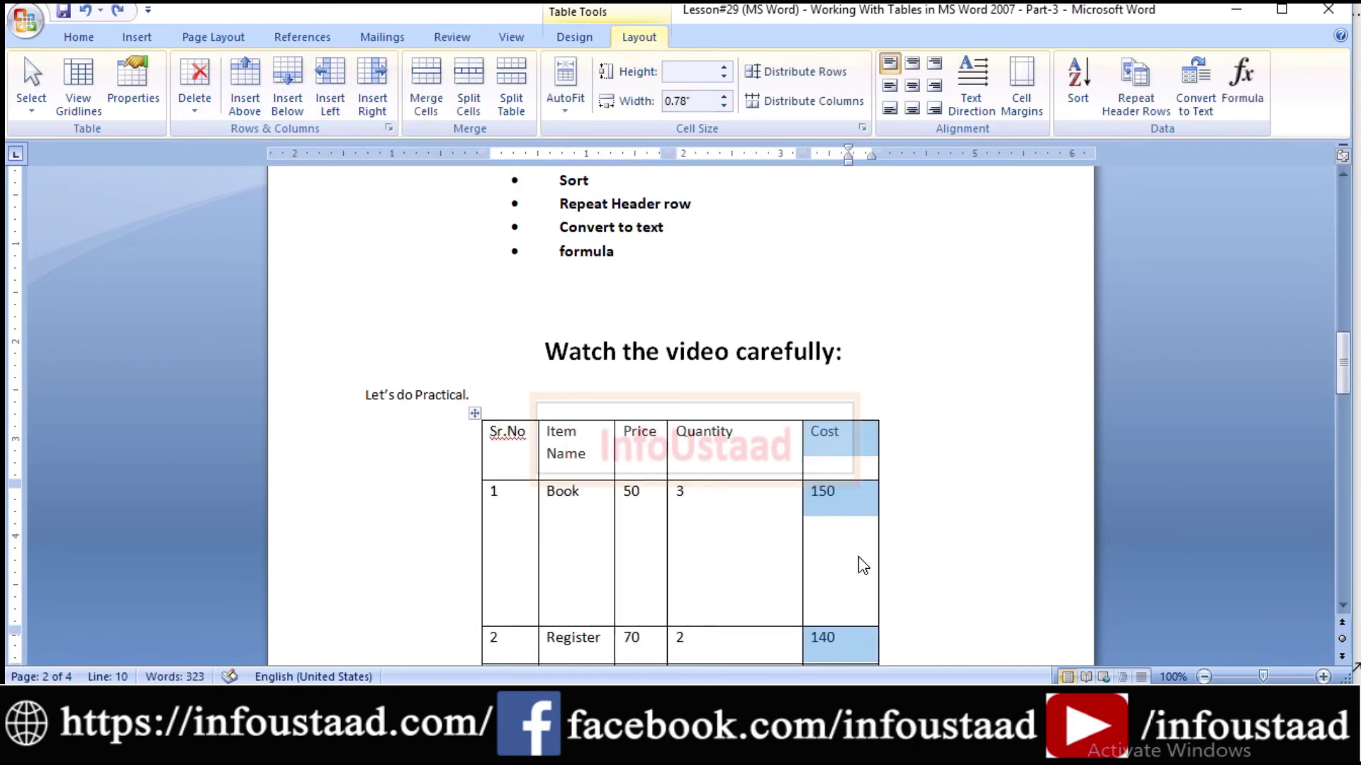
{"action": "key", "text": "ctrl+z"}
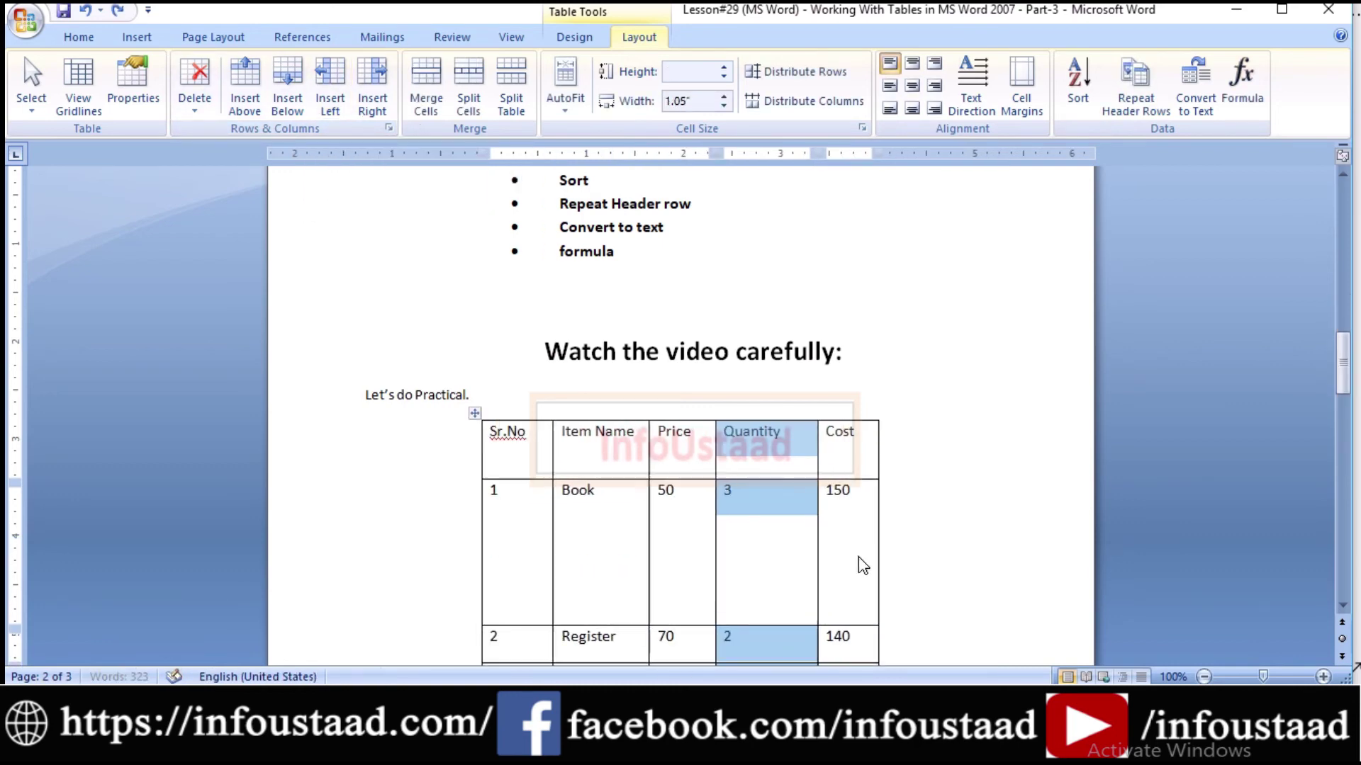
{"action": "left_click", "coordinate": [899, 444]}
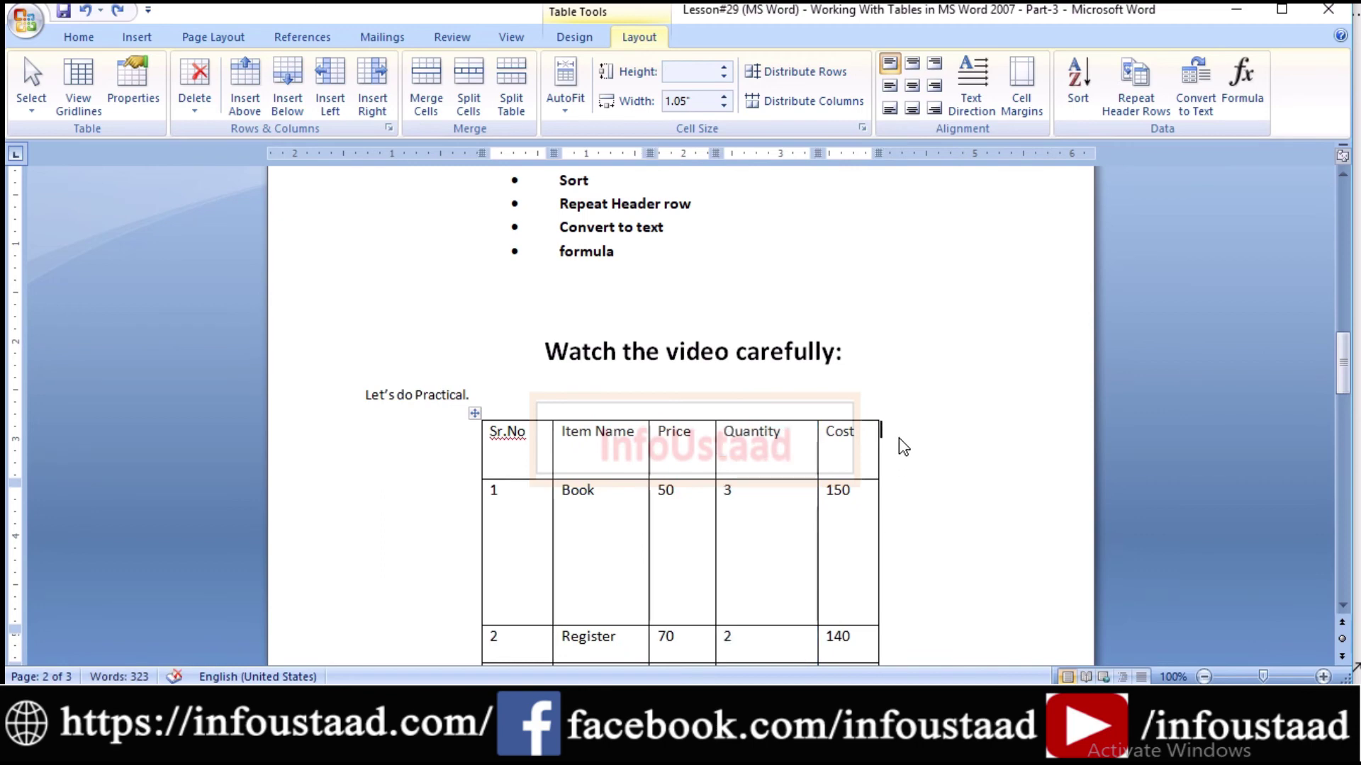
{"action": "left_click", "coordinate": [340, 113]}
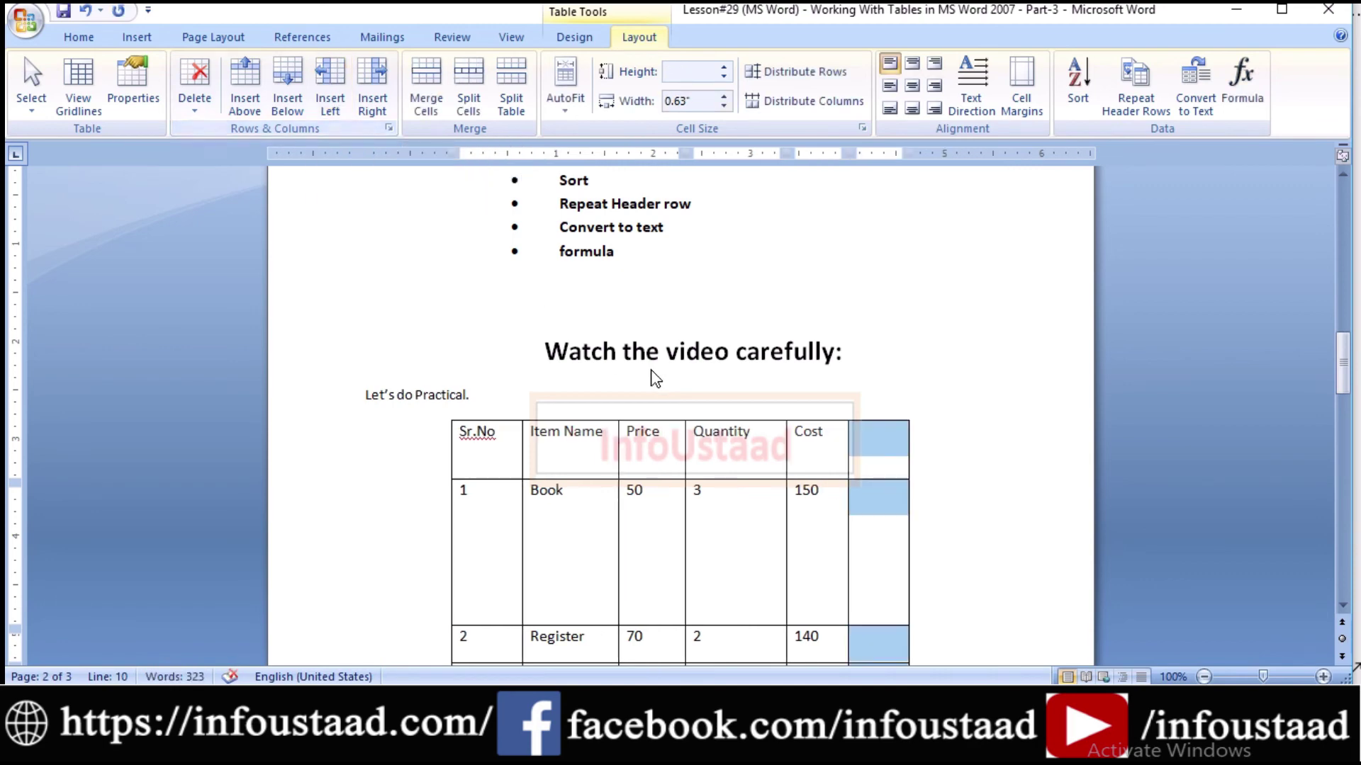
{"action": "left_click", "coordinate": [868, 478]}
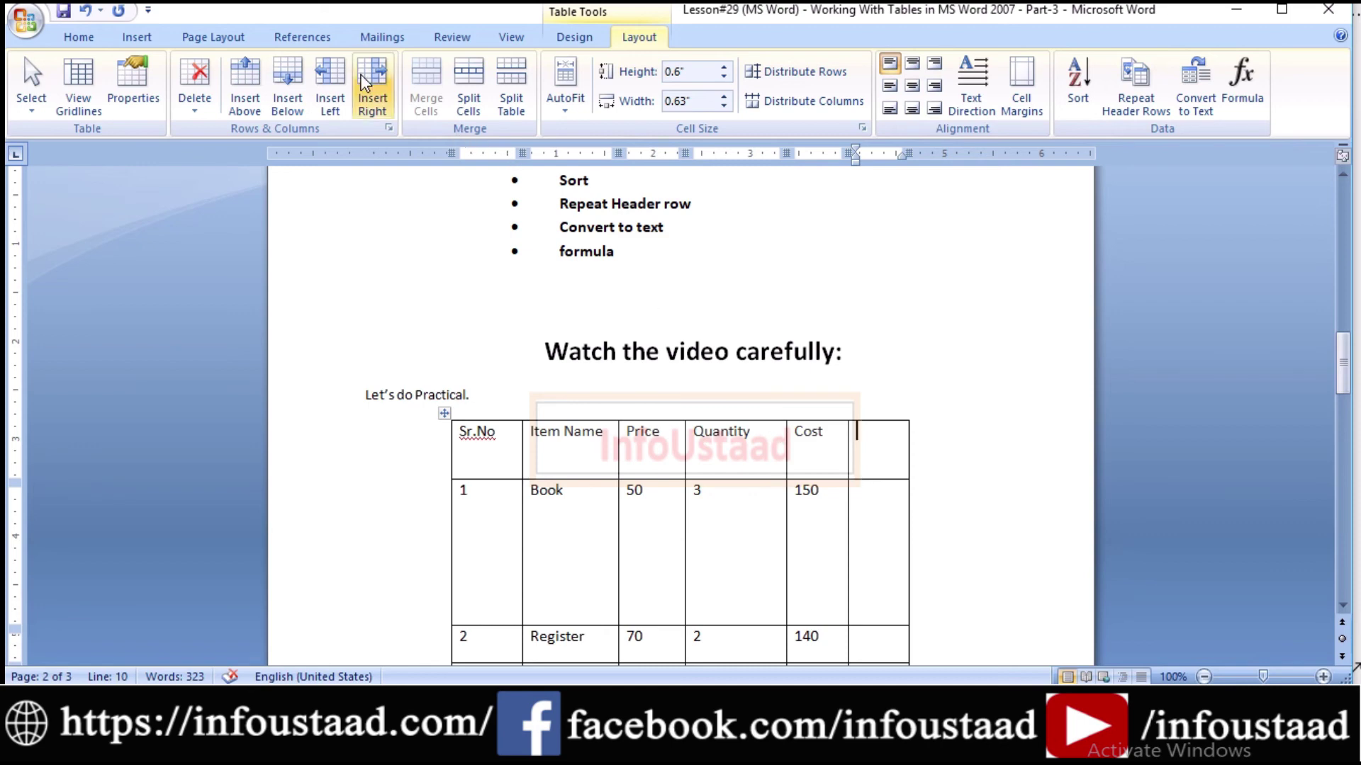
{"action": "left_click", "coordinate": [378, 84]}
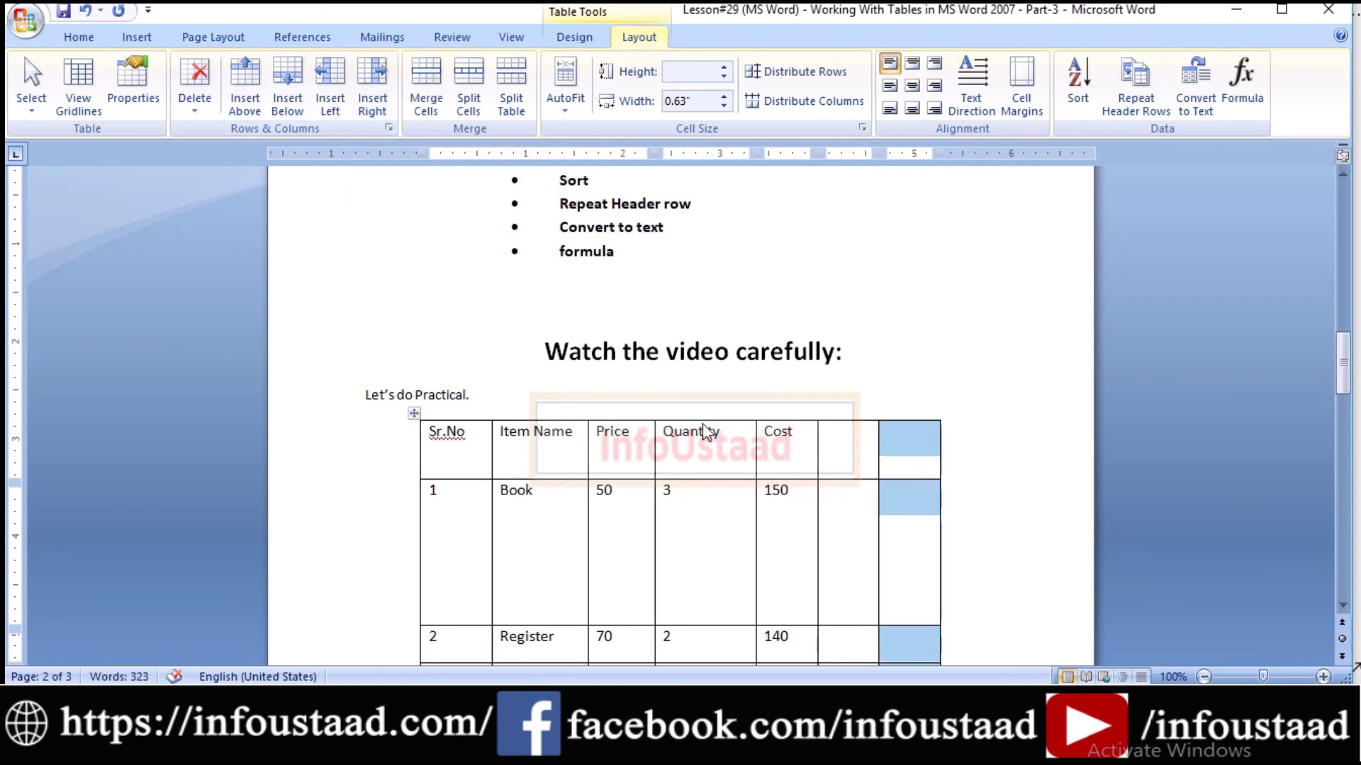
Add an empty column right of Quantity, then undo the extra empty columns.
{"action": "left_click", "coordinate": [732, 443]}
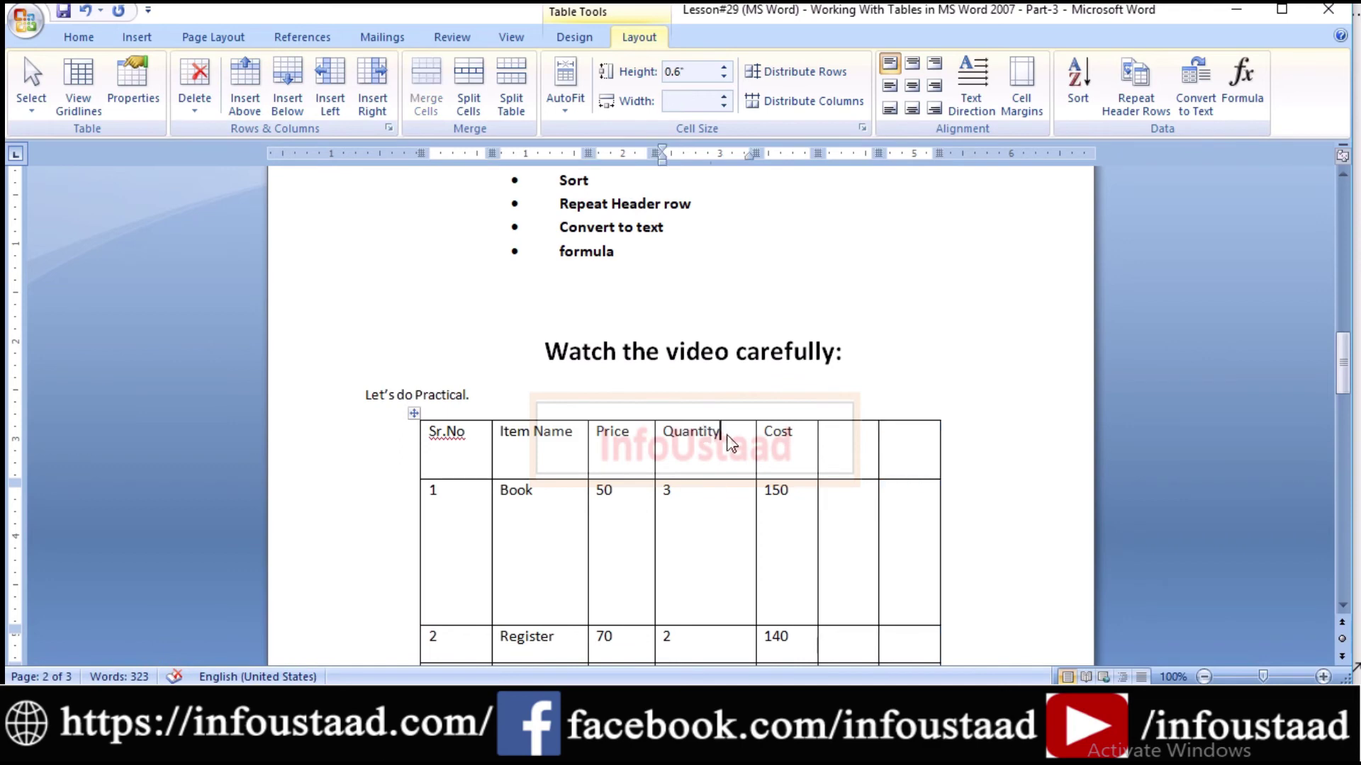
{"action": "left_click", "coordinate": [374, 99]}
{"action": "left_click", "coordinate": [769, 454]}
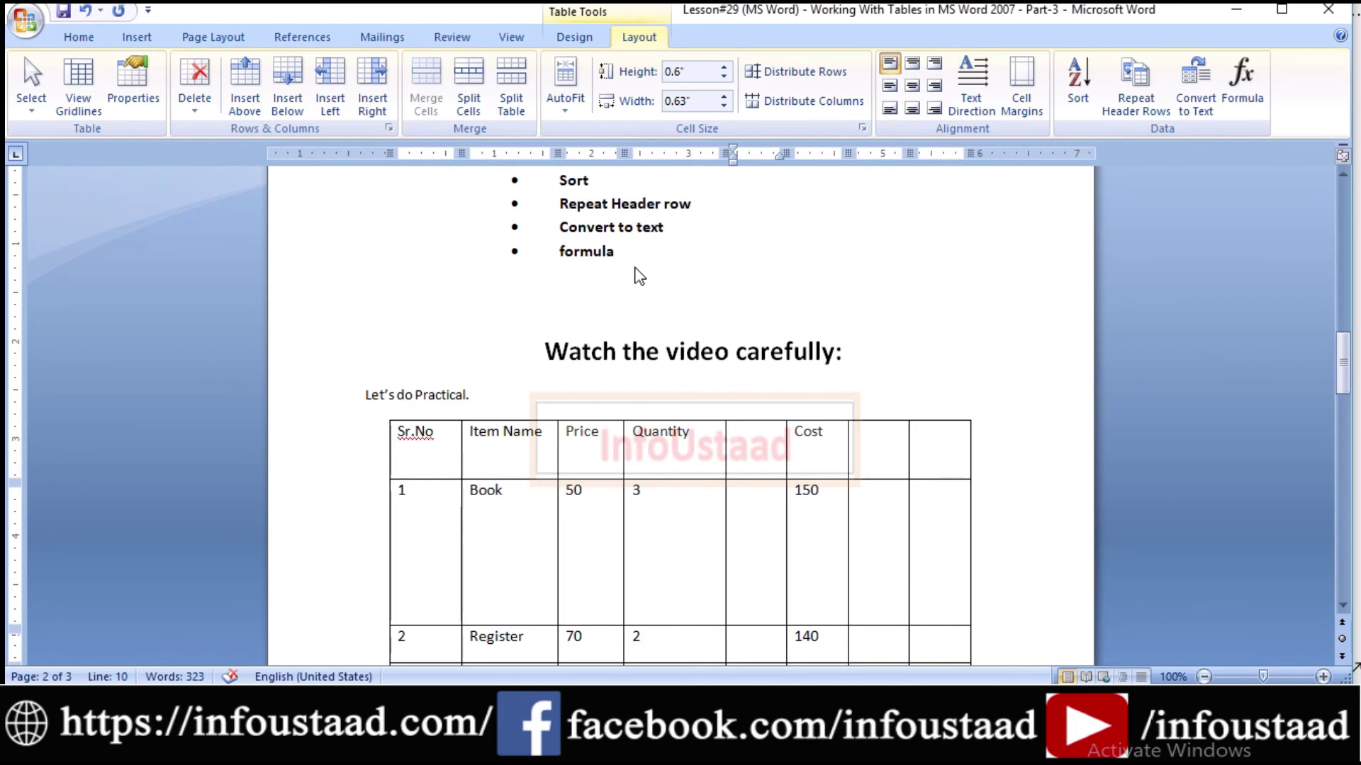
{"action": "left_click_drag", "start_coordinate": [1349, 365], "coordinate": [1350, 390]}
{"action": "key", "text": "ctrl+z"}
{"action": "key", "text": "ctrl+z"}
{"action": "key", "text": "ctrl+z"}
{"action": "key", "text": "ctrl+z"}
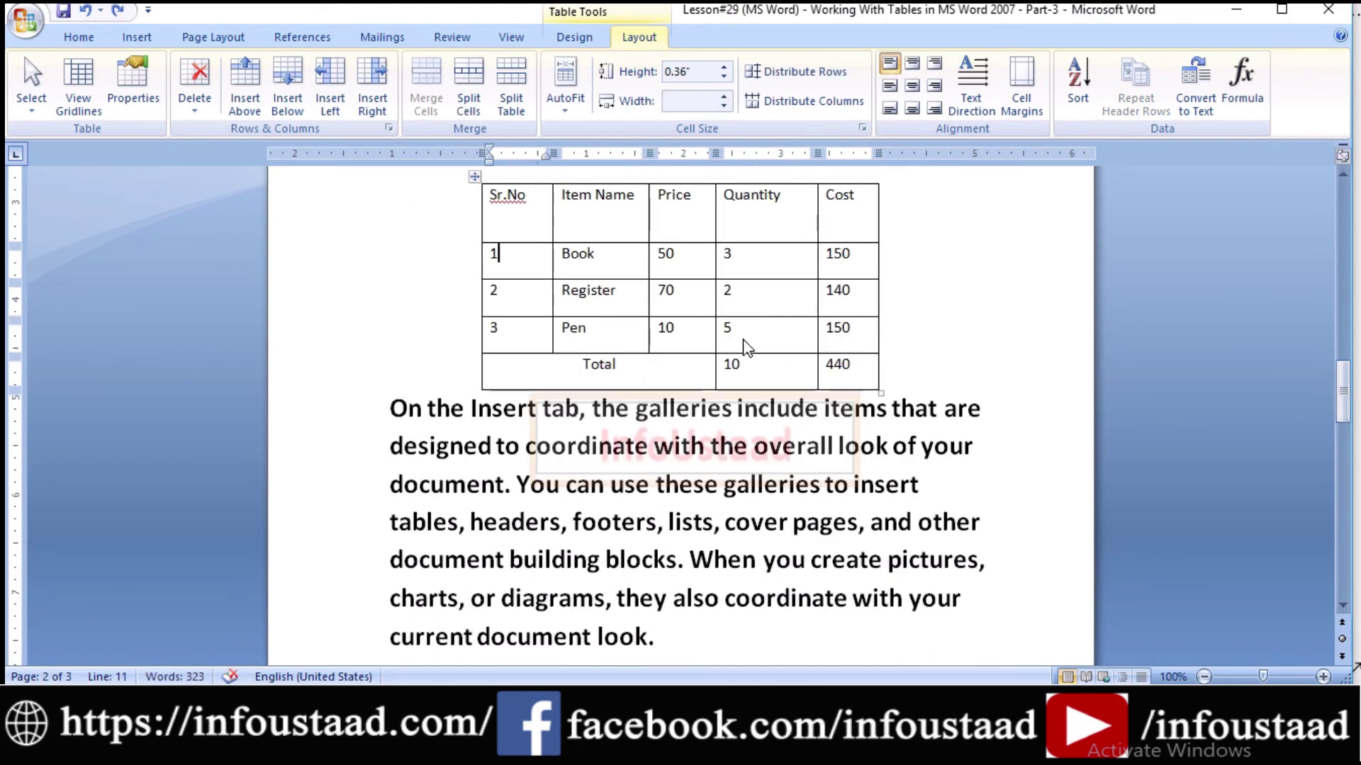
{"action": "left_click", "coordinate": [608, 345]}
{"action": "left_click_drag", "start_coordinate": [727, 370], "coordinate": [841, 369]}
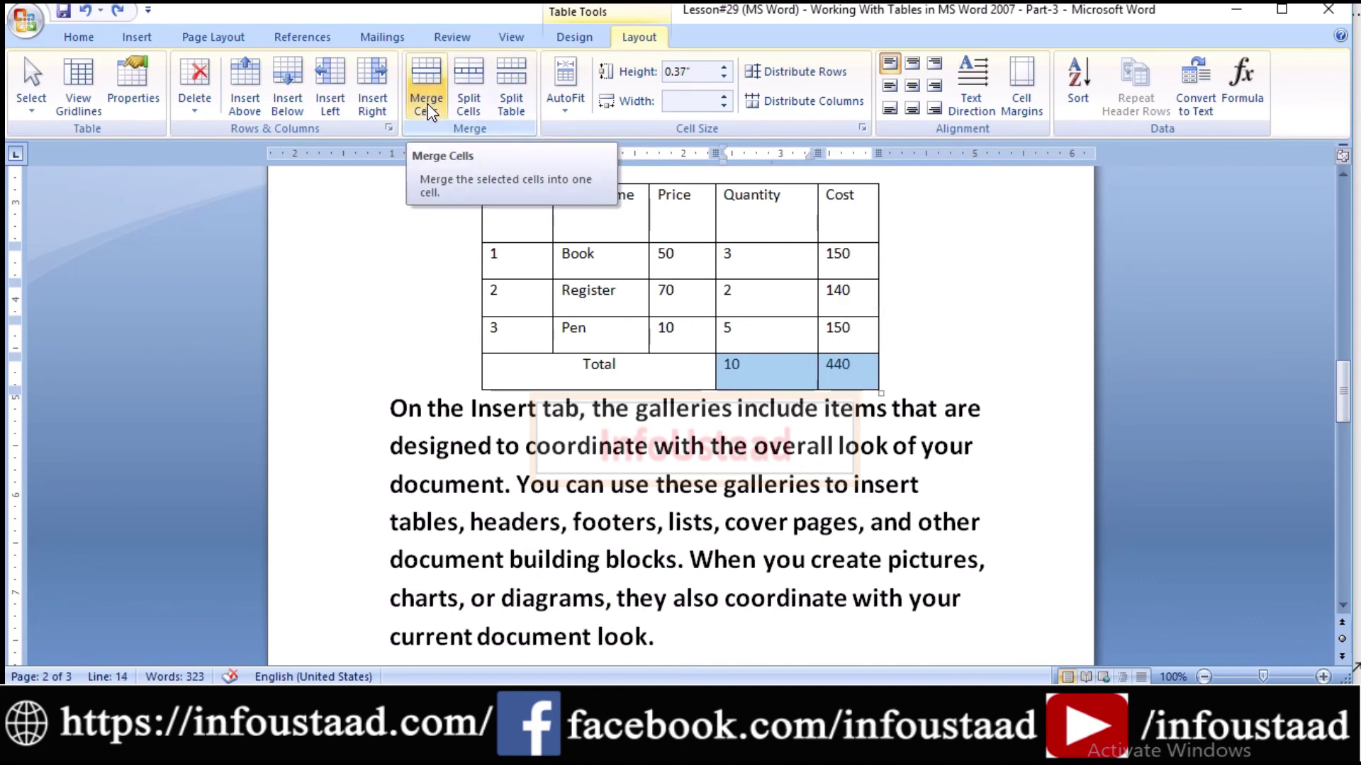
{"action": "left_click", "coordinate": [425, 112]}
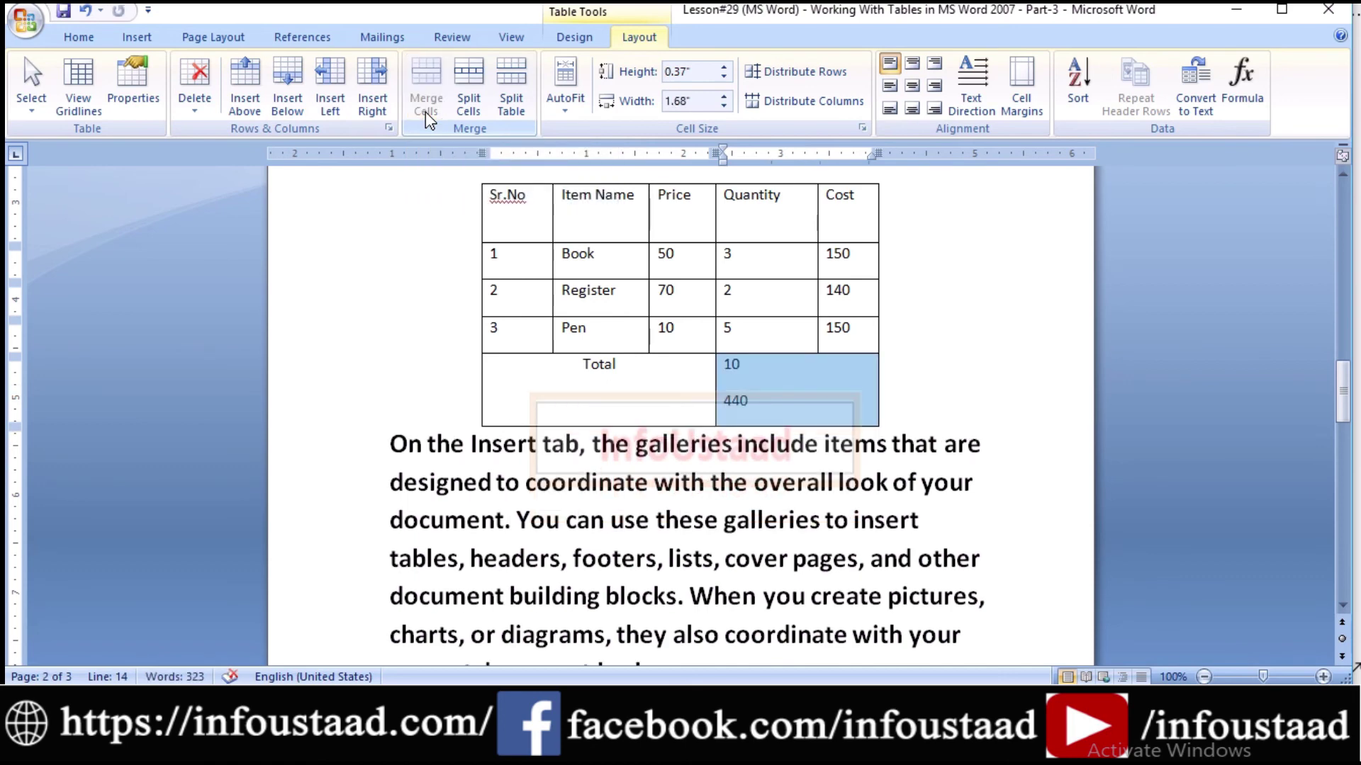
{"action": "key", "text": "ctrl+z"}
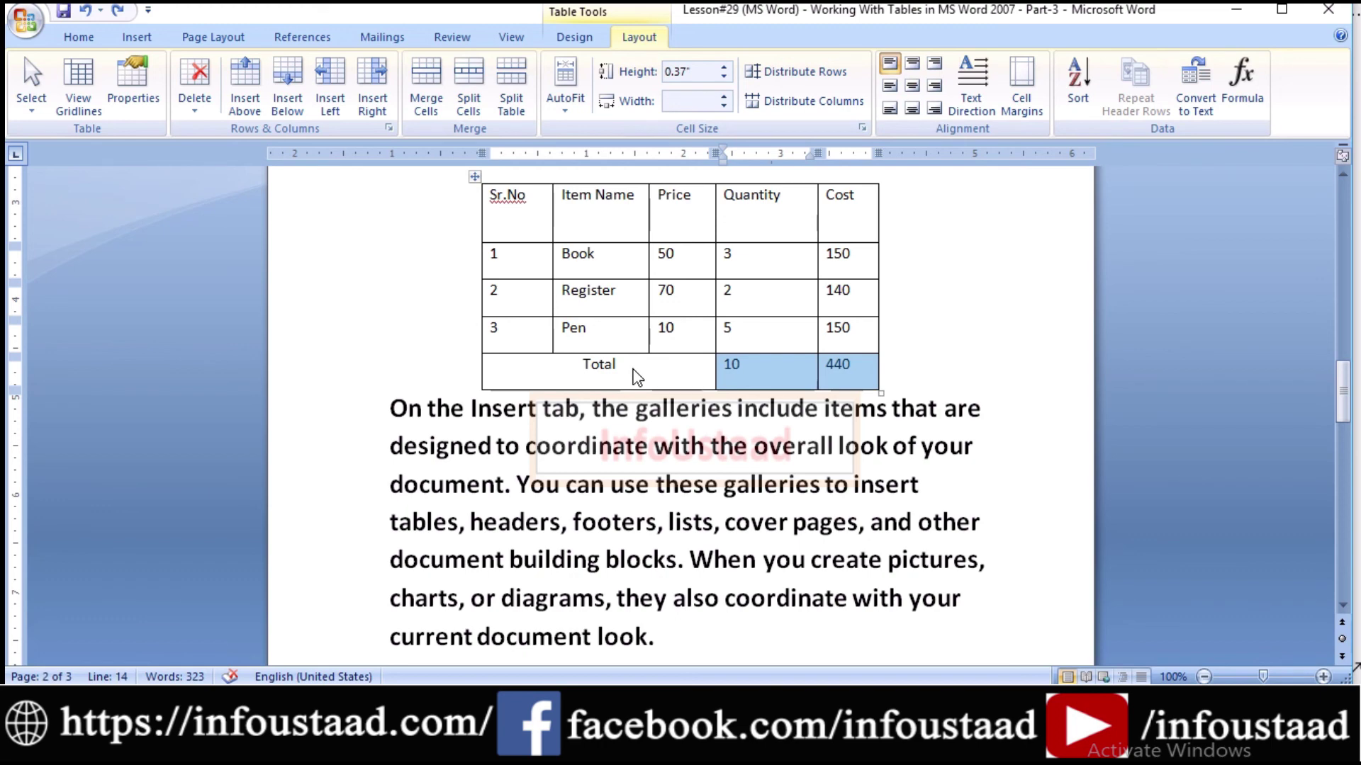
{"action": "left_click", "coordinate": [638, 294]}
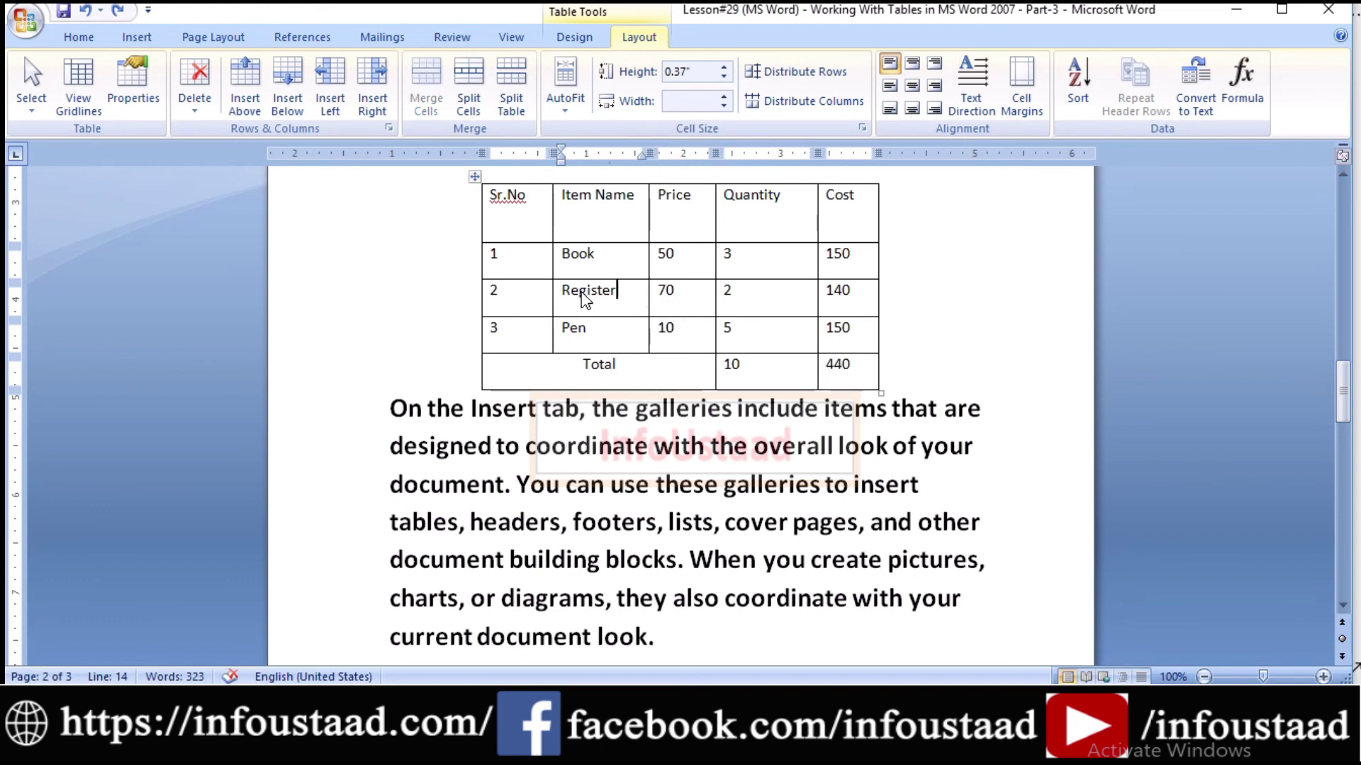
{"action": "left_click_drag", "start_coordinate": [564, 294], "coordinate": [636, 299]}
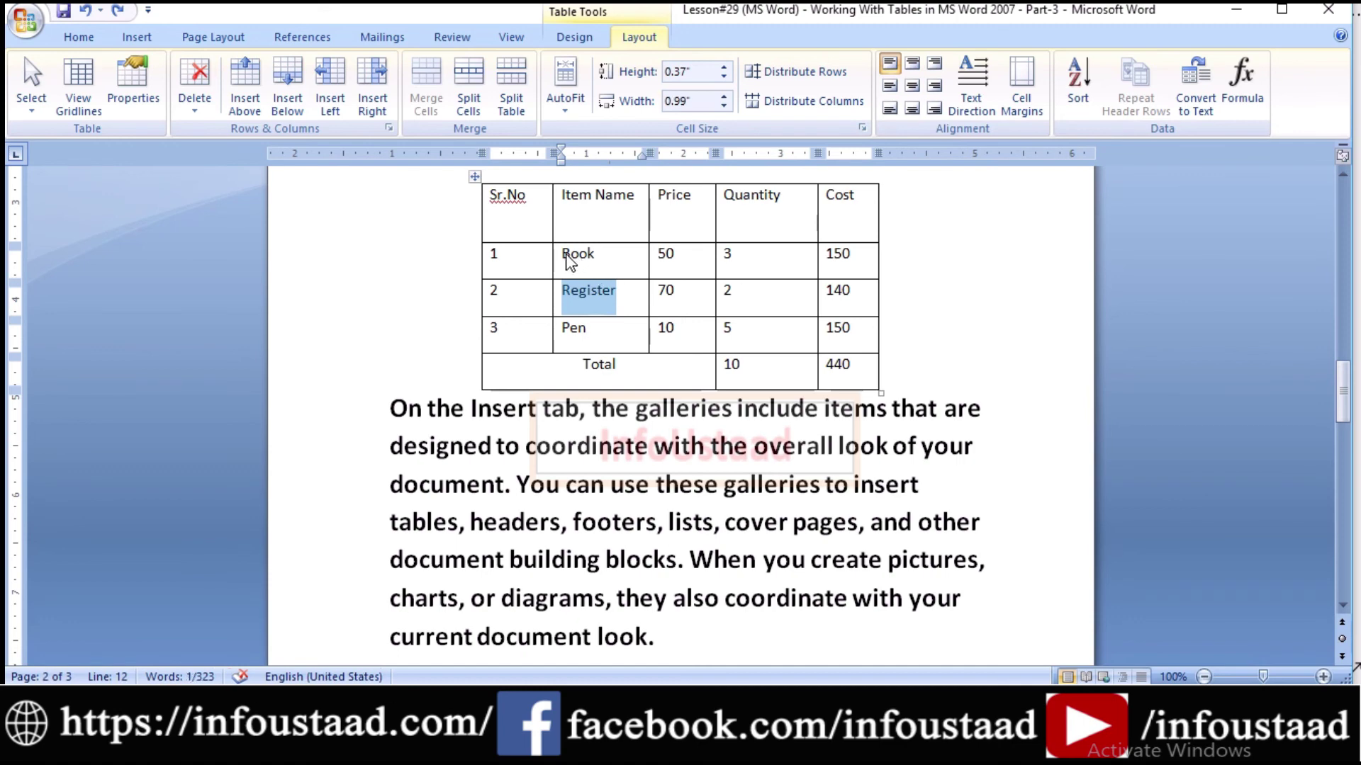
{"action": "left_click_drag", "start_coordinate": [569, 262], "coordinate": [622, 303]}
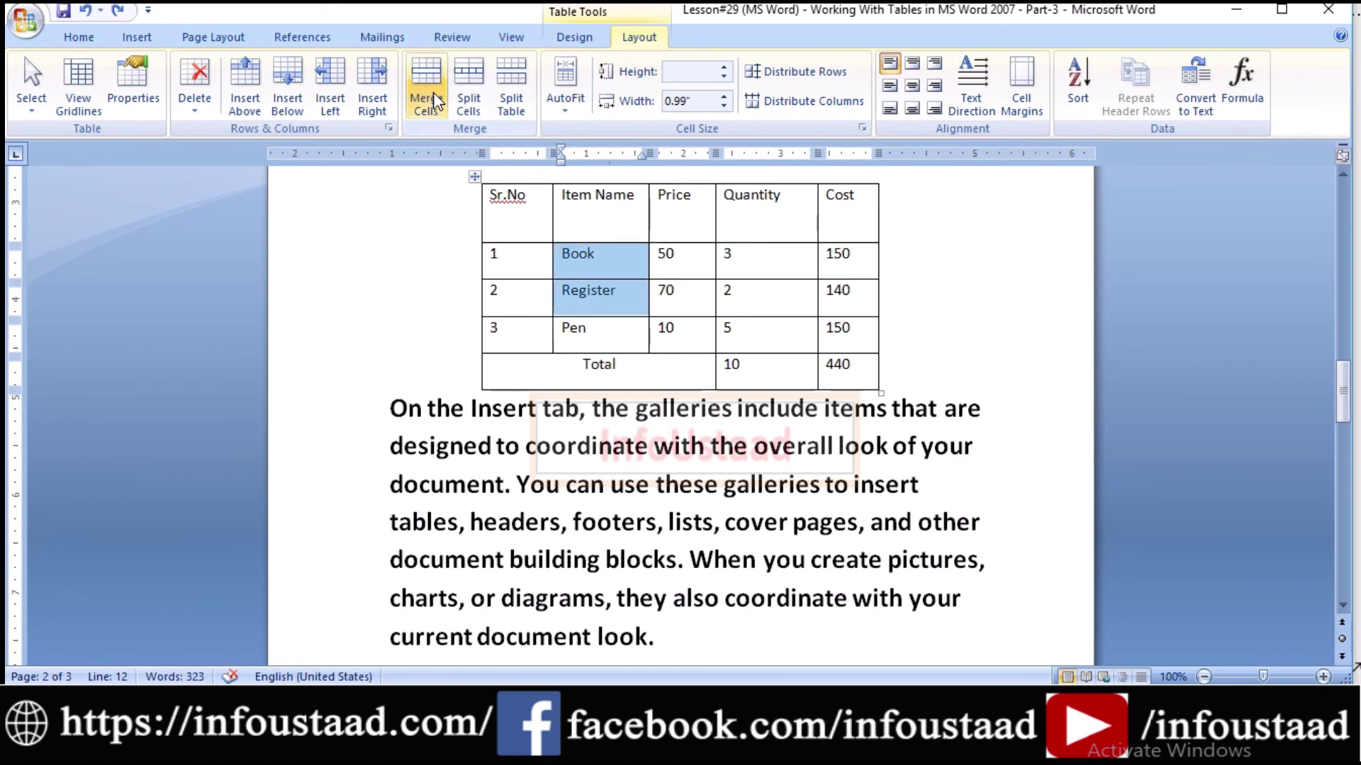
{"action": "left_click", "coordinate": [433, 94]}
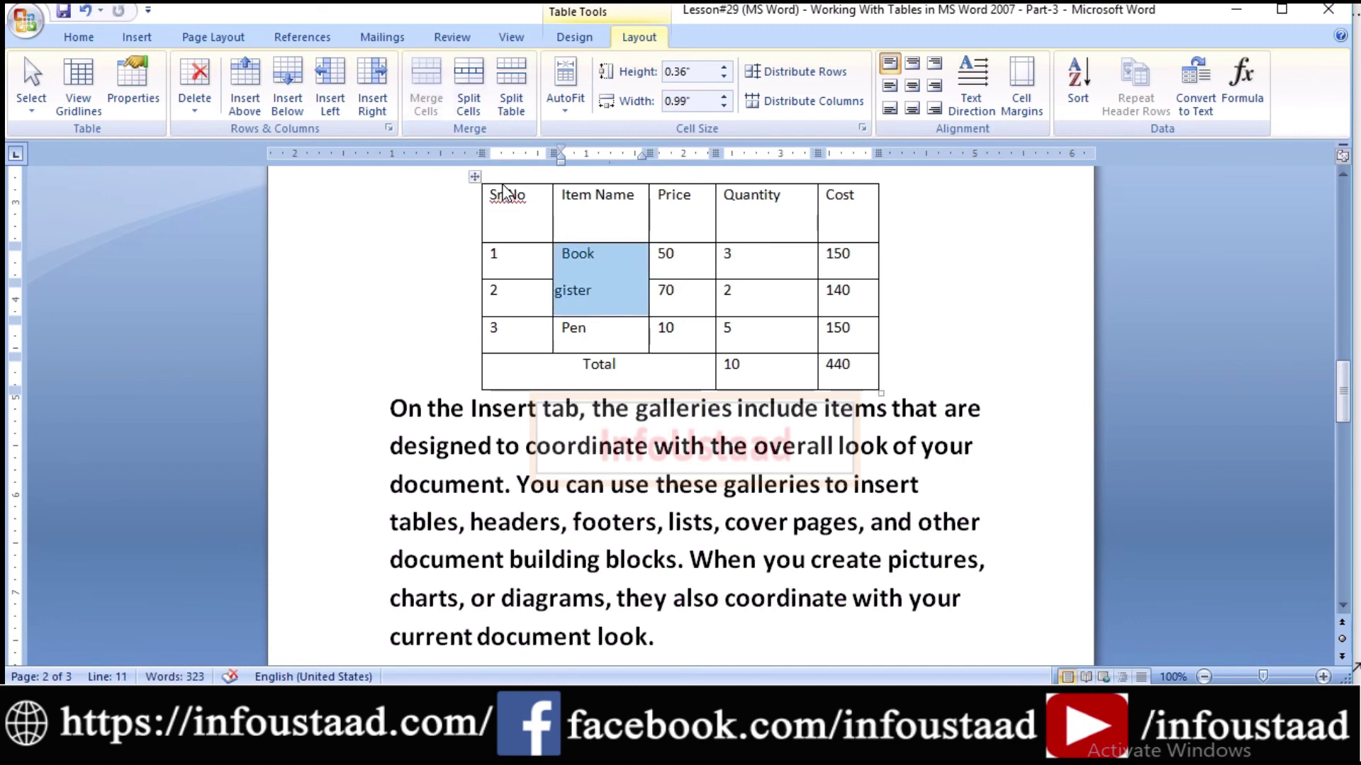
{"action": "left_click", "coordinate": [469, 95]}
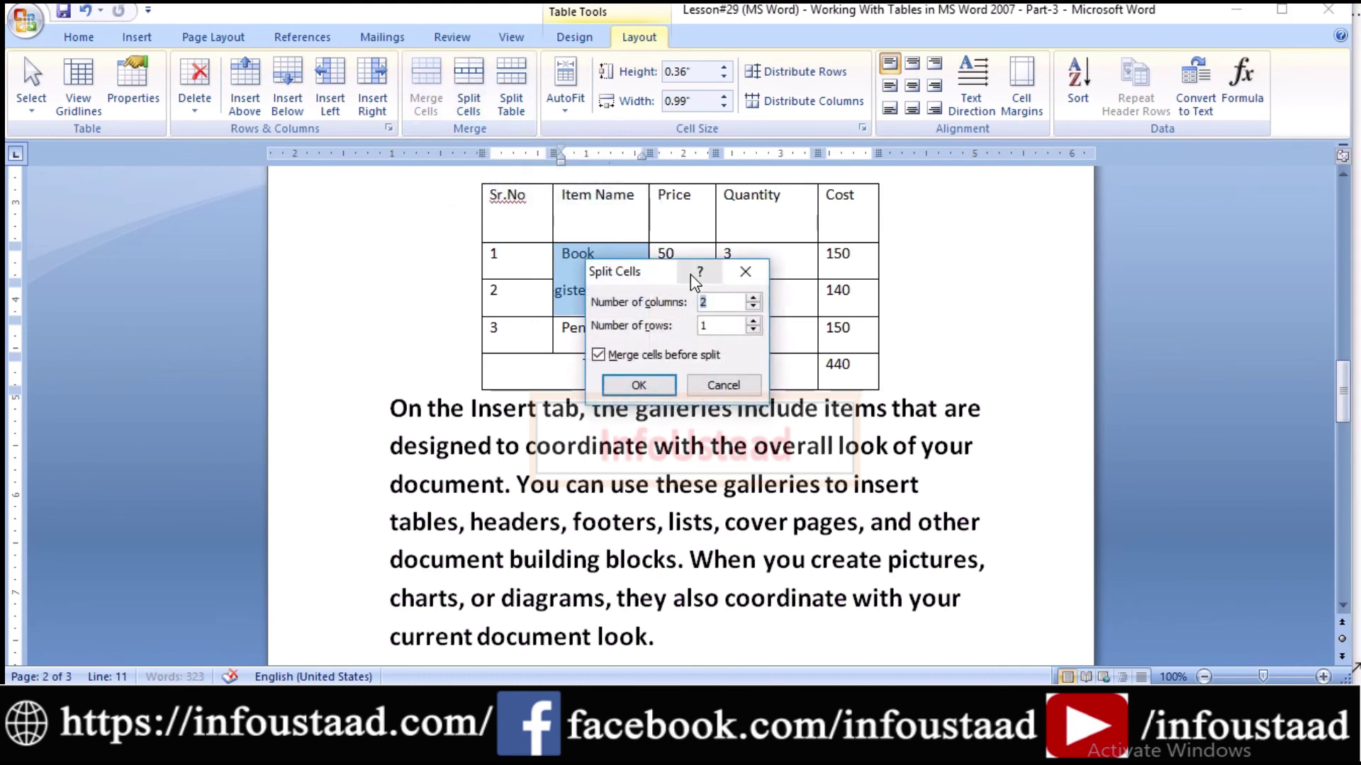
{"action": "left_click_drag", "start_coordinate": [649, 274], "coordinate": [800, 253]}
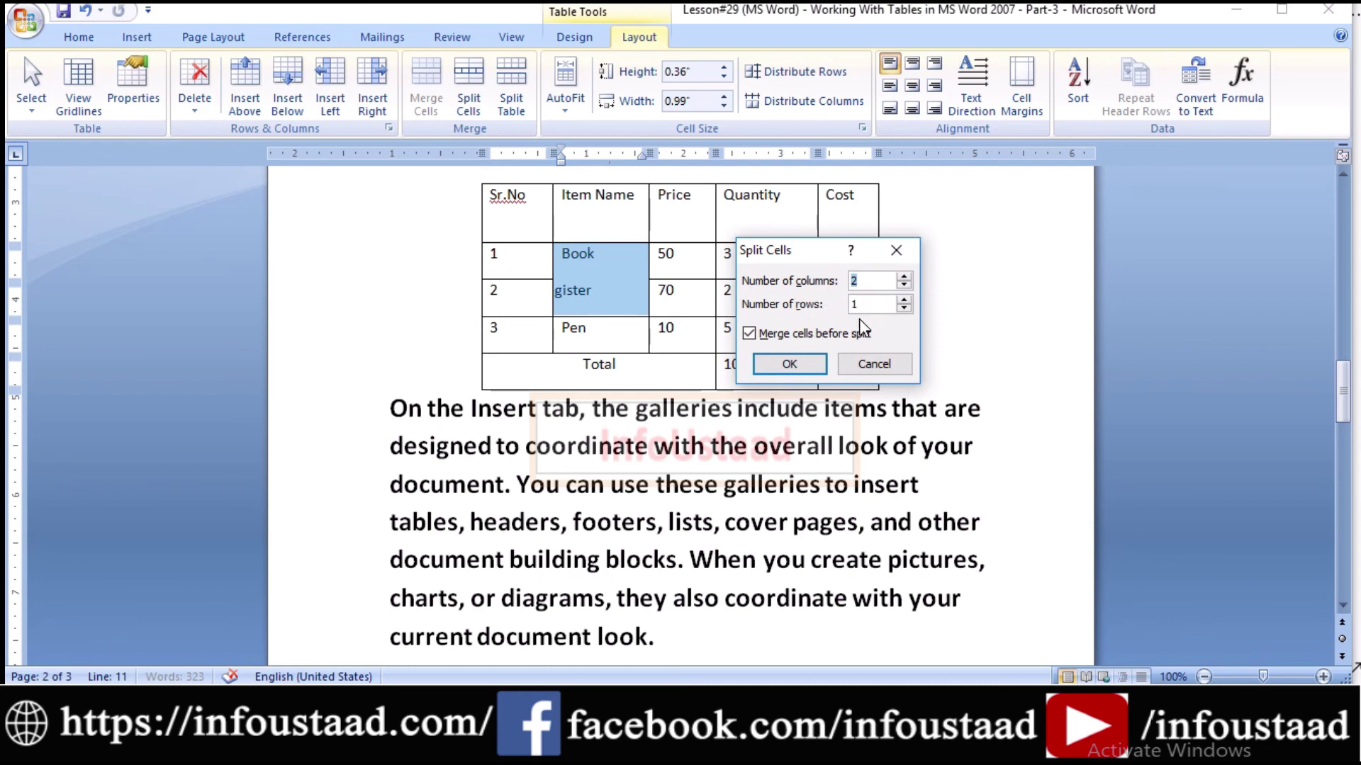
{"action": "left_click", "coordinate": [786, 364]}
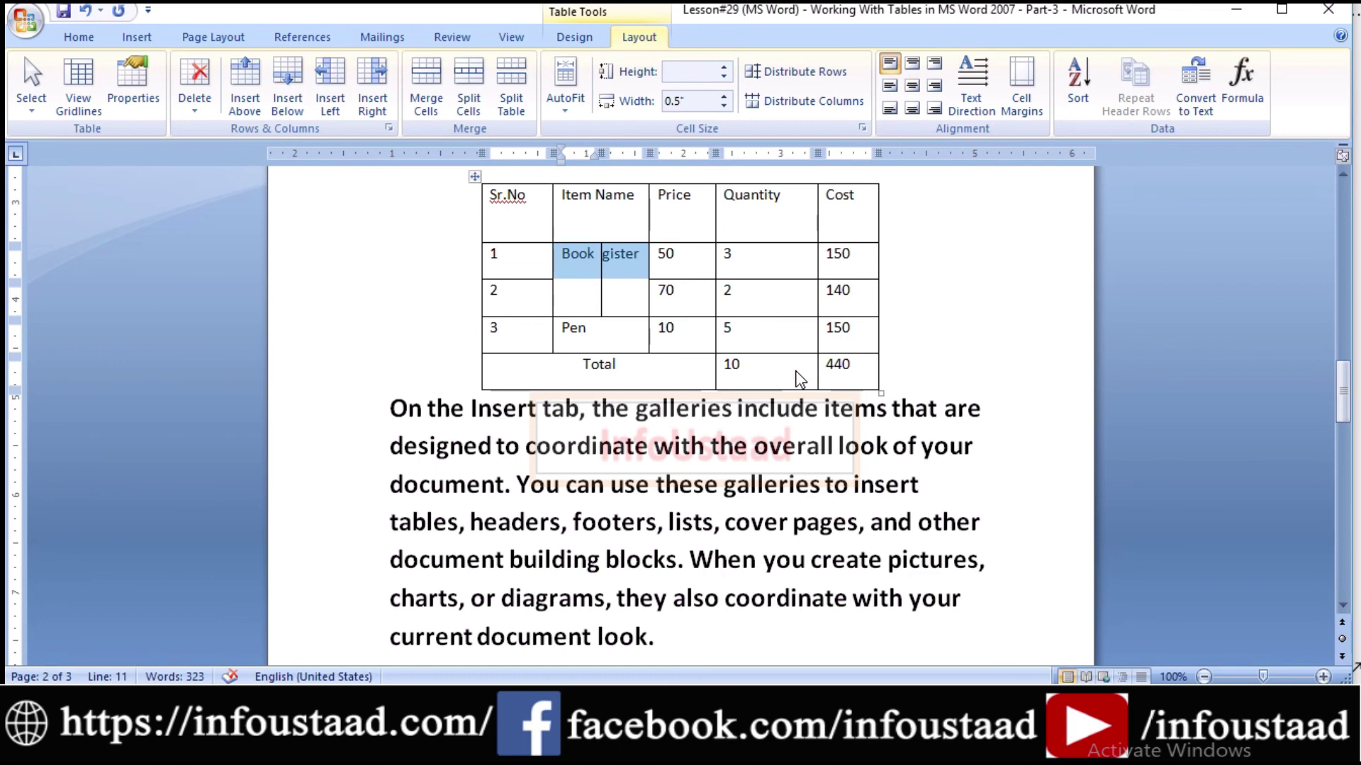
{"action": "left_click", "coordinate": [612, 259]}
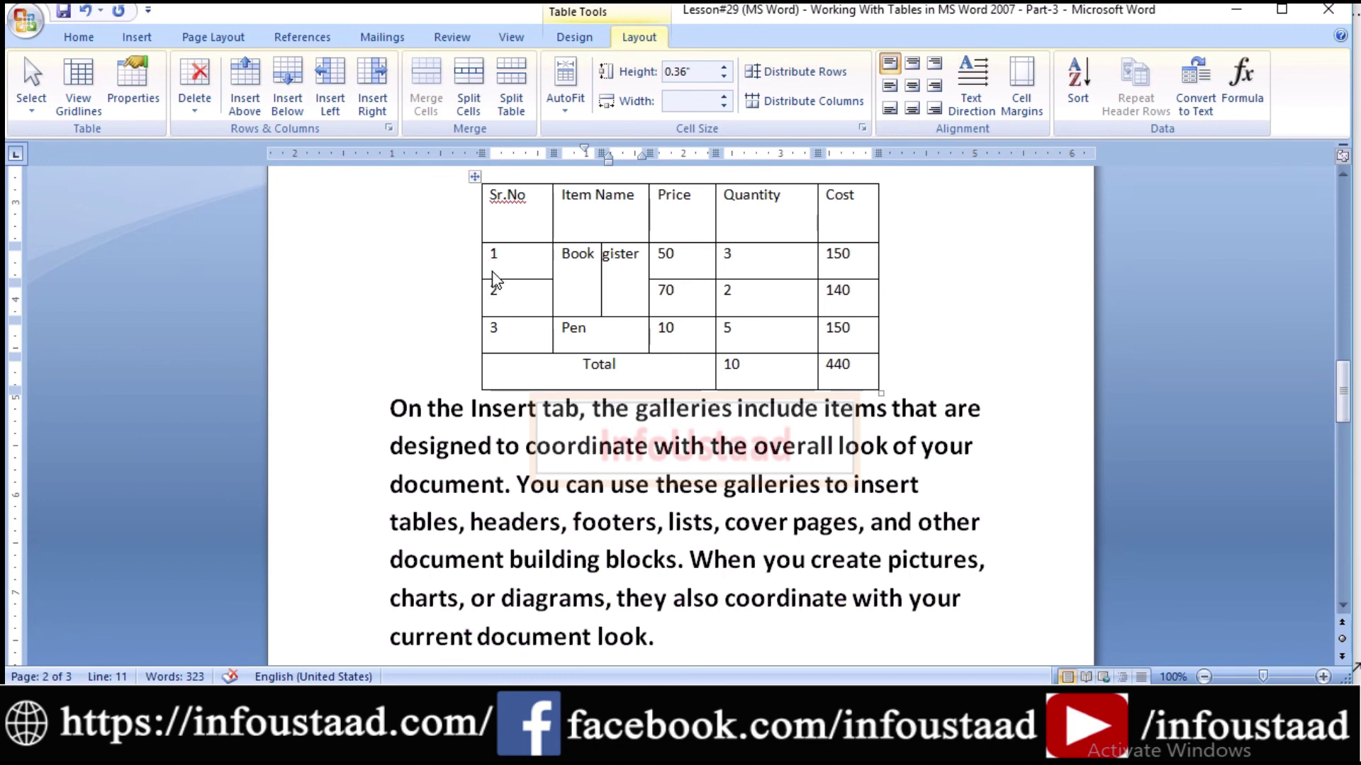
{"action": "left_click_drag", "start_coordinate": [495, 280], "coordinate": [659, 288]}
{"action": "key", "text": "ctrl+z"}
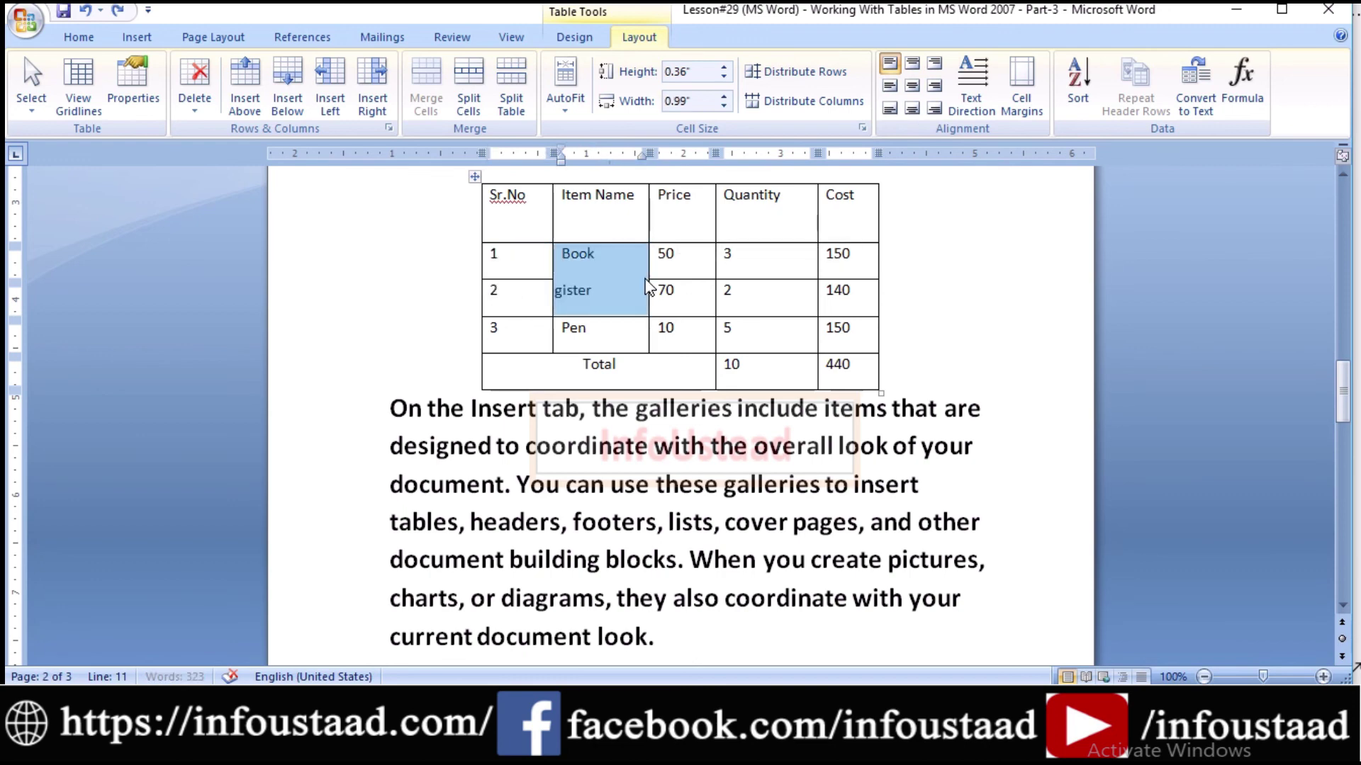
{"action": "left_click", "coordinate": [500, 294]}
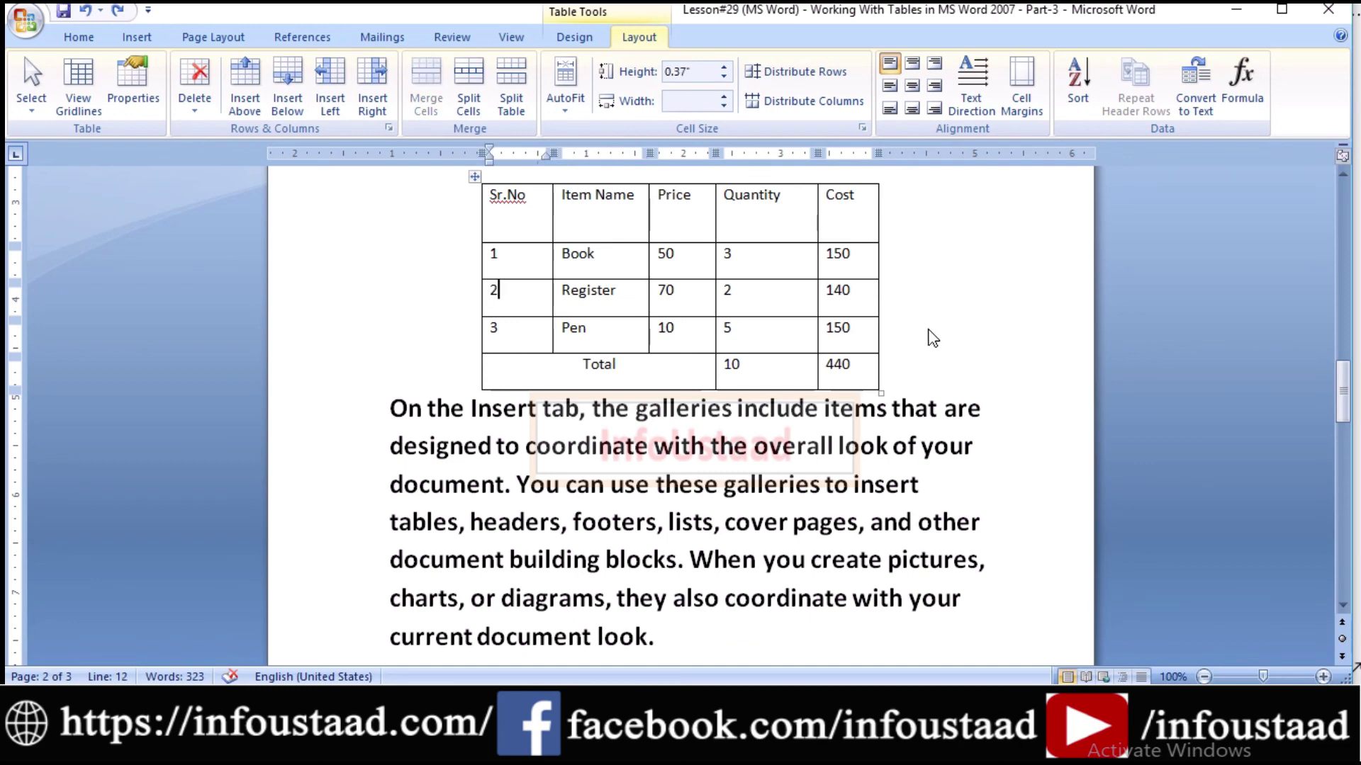
Insert three blank rows below the Pen row, above the merged Total row.
{"action": "key", "text": "Return"}
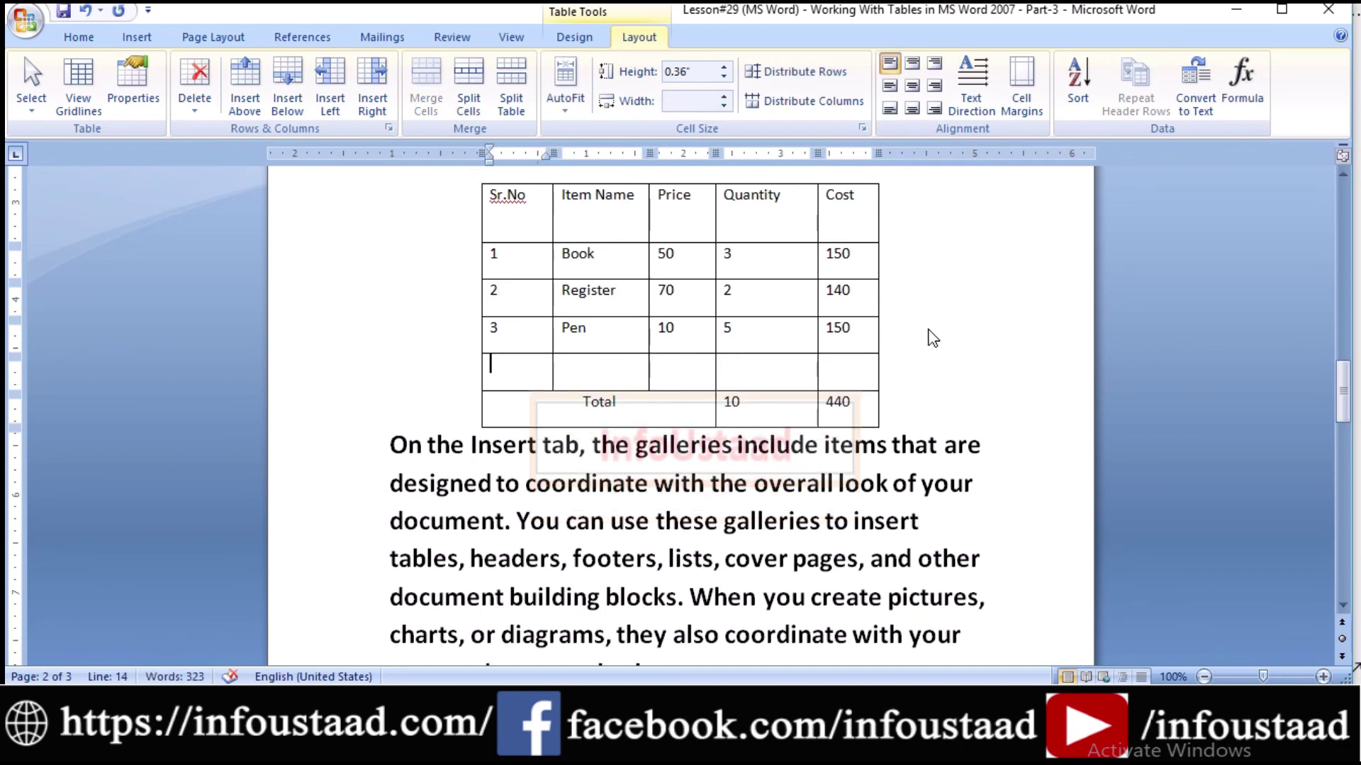
{"action": "key", "text": "Return"}
{"action": "key", "text": "Return"}
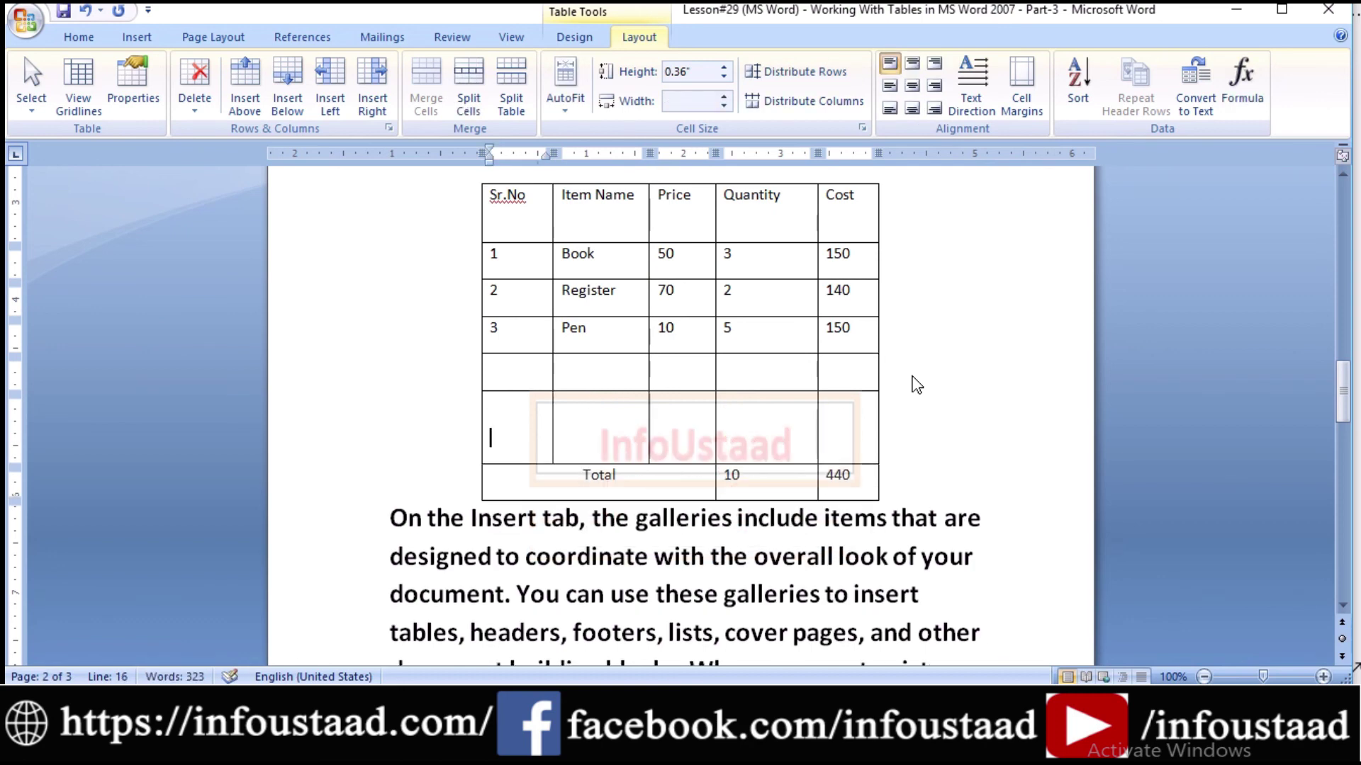
{"action": "key", "text": "BackSpace"}
{"action": "key", "text": "BackSpace"}
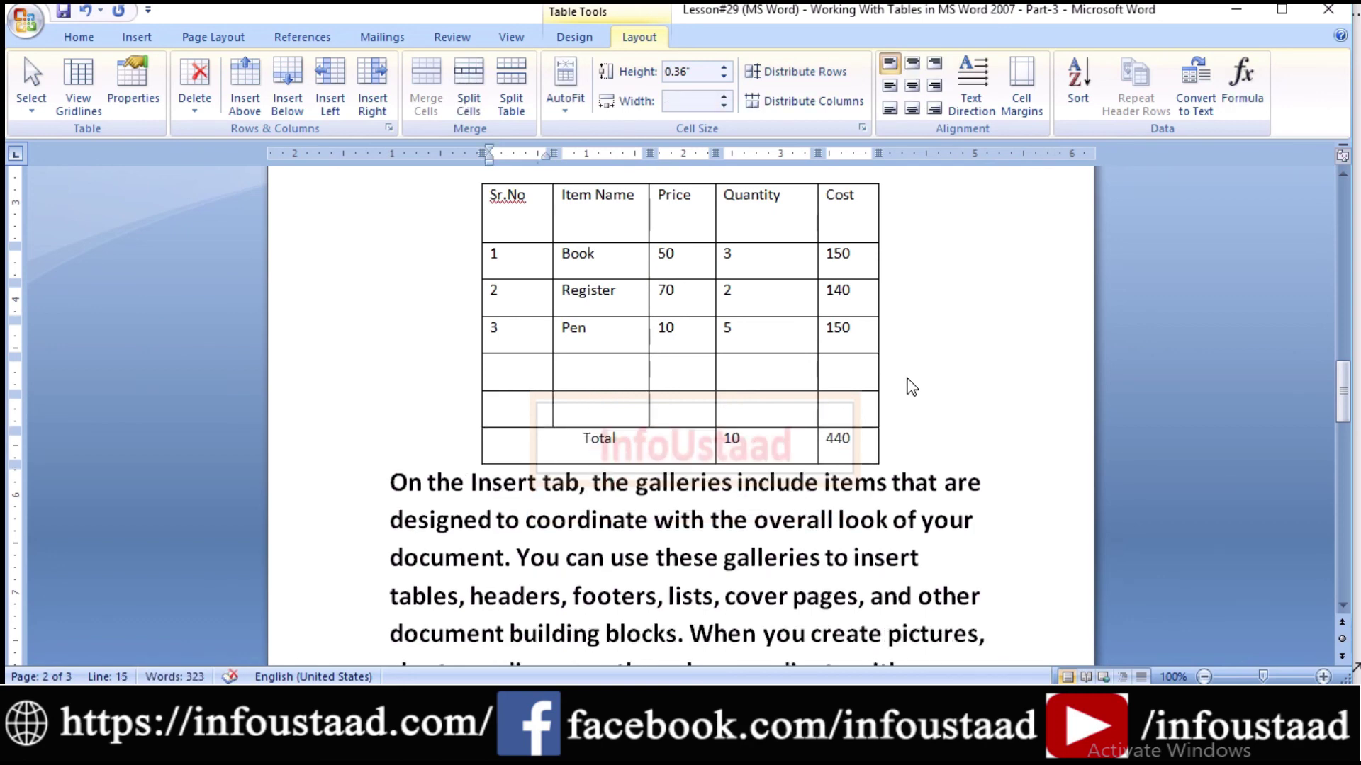
{"action": "key", "text": "Return"}
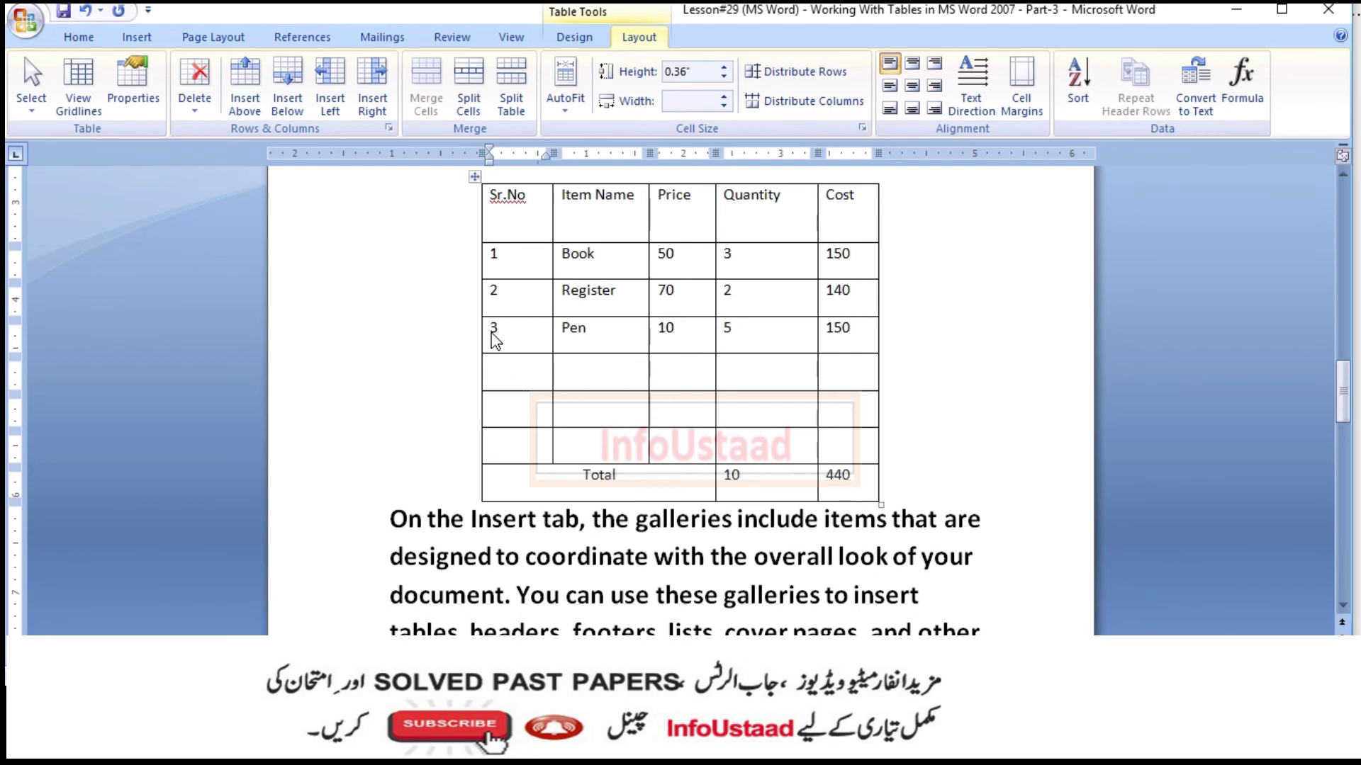
{"action": "left_click_drag", "start_coordinate": [494, 340], "coordinate": [865, 486]}
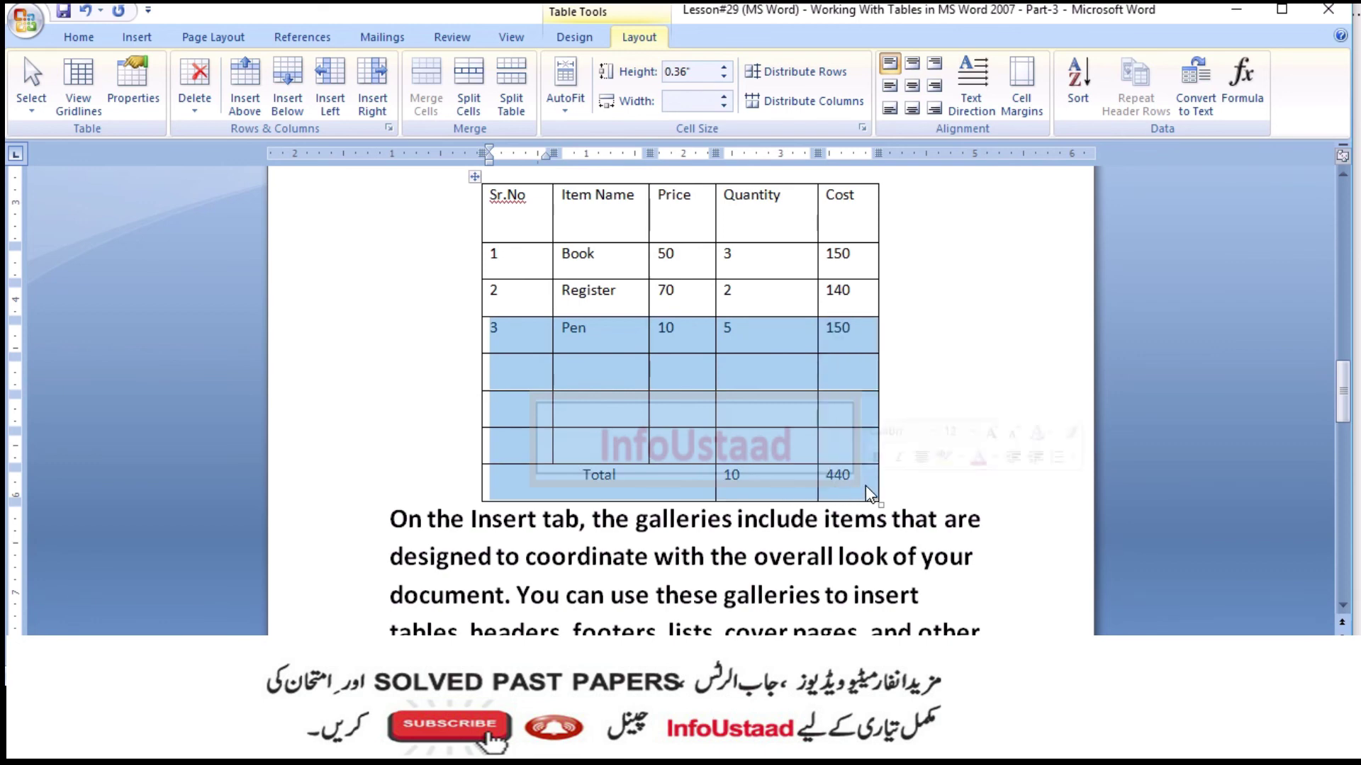
{"action": "left_click", "coordinate": [499, 333]}
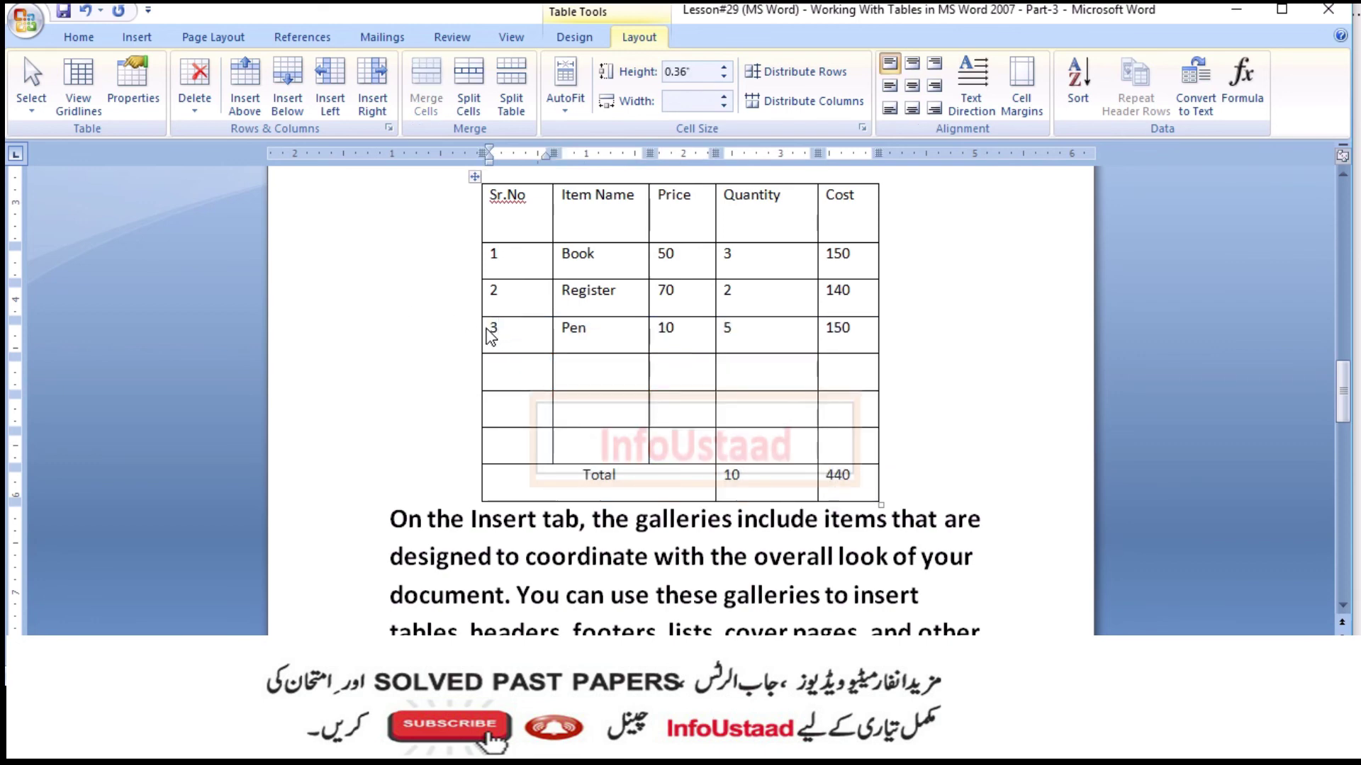
Split the table above the Pen row, leaving header, Book and Register in the first table.
{"action": "left_click", "coordinate": [898, 338]}
{"action": "left_click", "coordinate": [506, 90]}
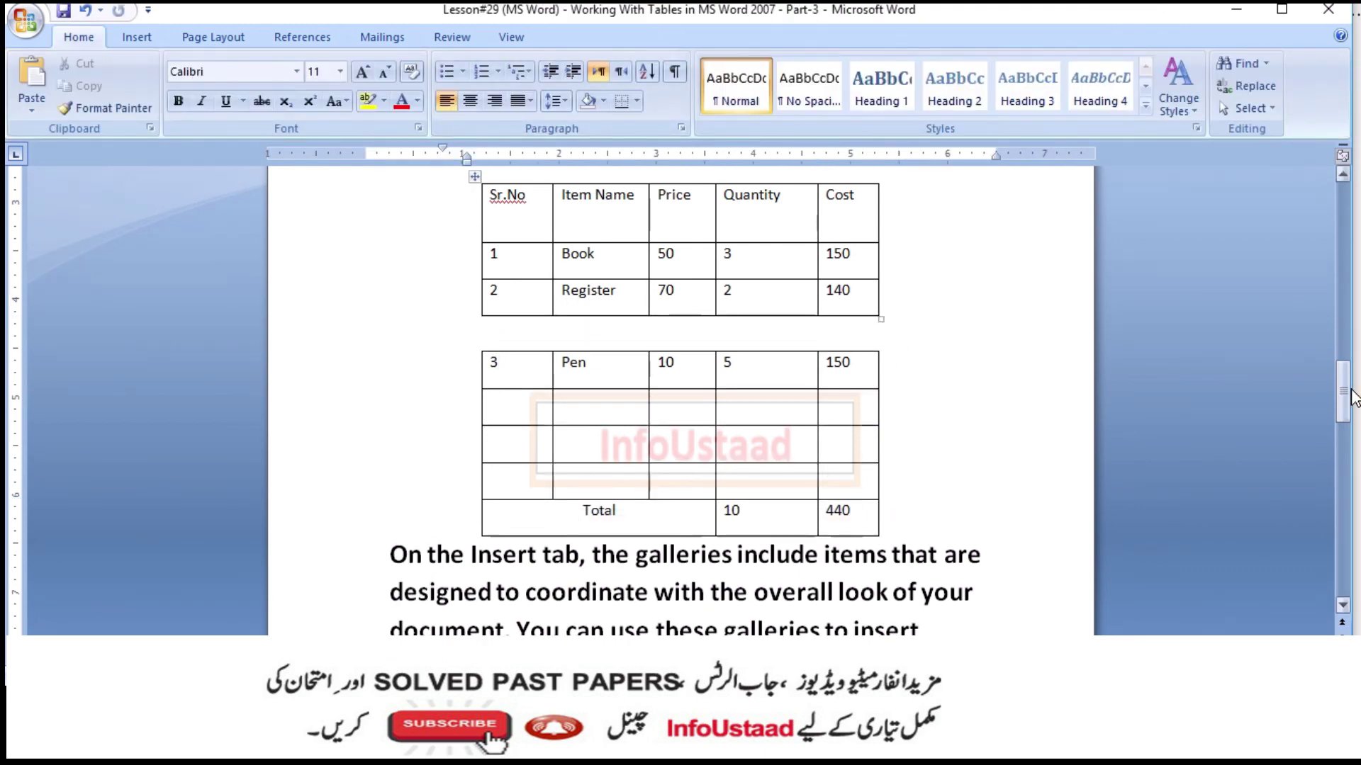
{"action": "left_click_drag", "start_coordinate": [1350, 397], "coordinate": [1349, 385]}
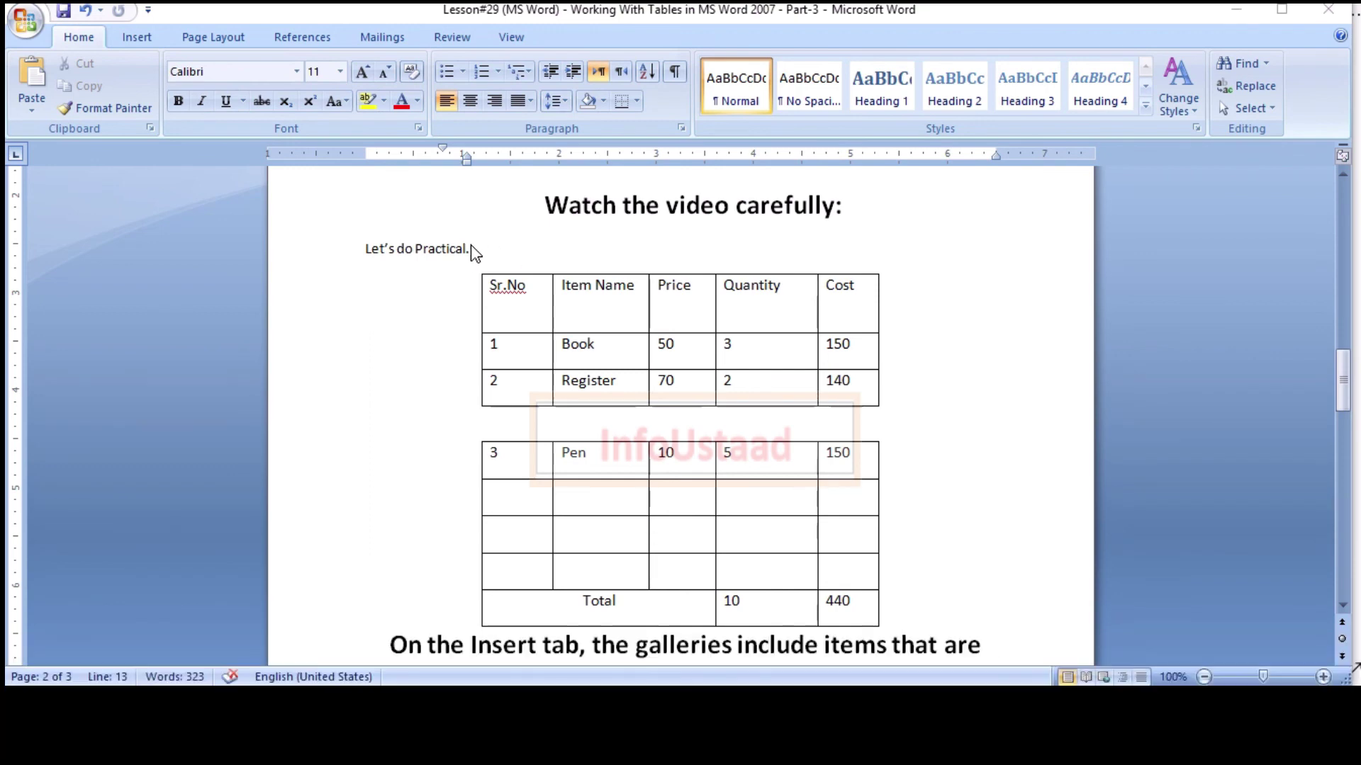
{"action": "mouse_move", "coordinate": [469, 246]}
{"action": "left_mouse_down"}
{"action": "mouse_move", "coordinate": [737, 517]}
{"action": "mouse_move", "coordinate": [930, 683]}
{"action": "left_mouse_up"}
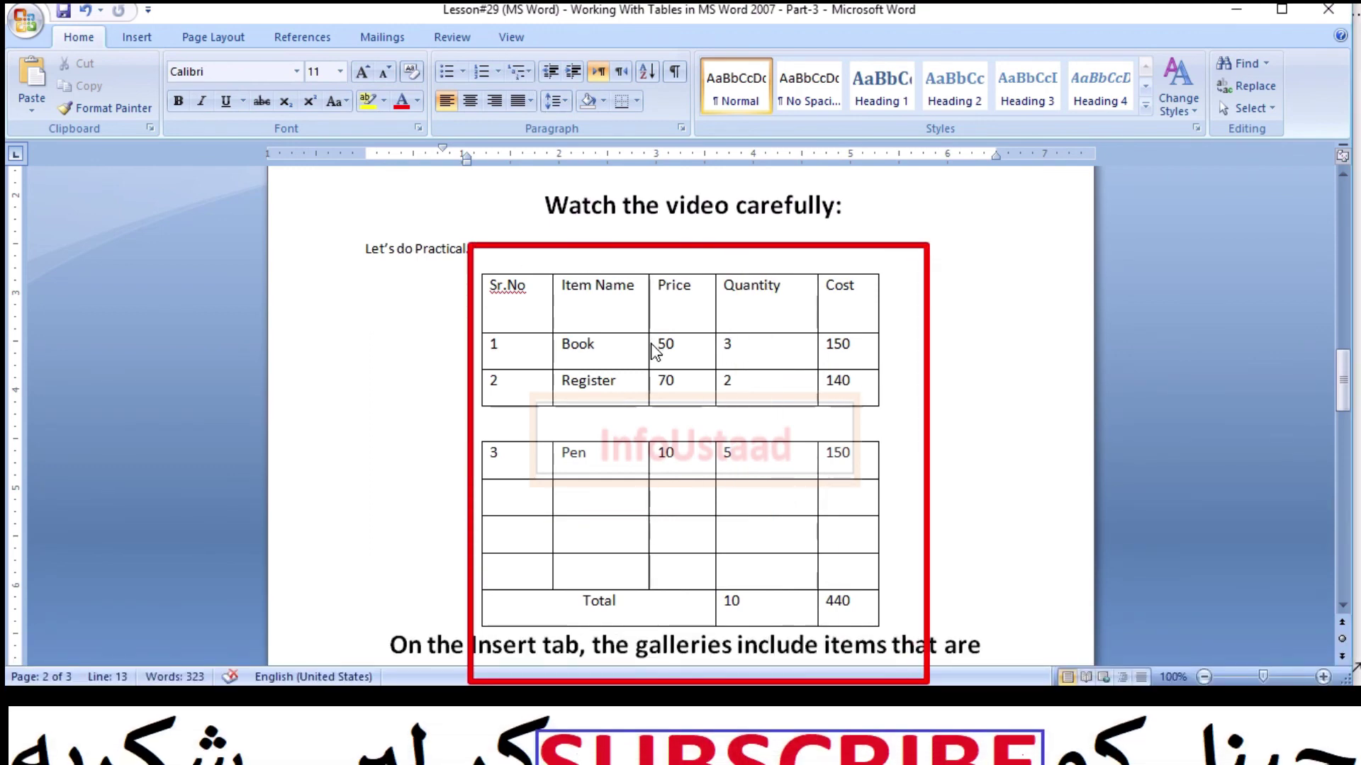
{"action": "left_click", "coordinate": [621, 345]}
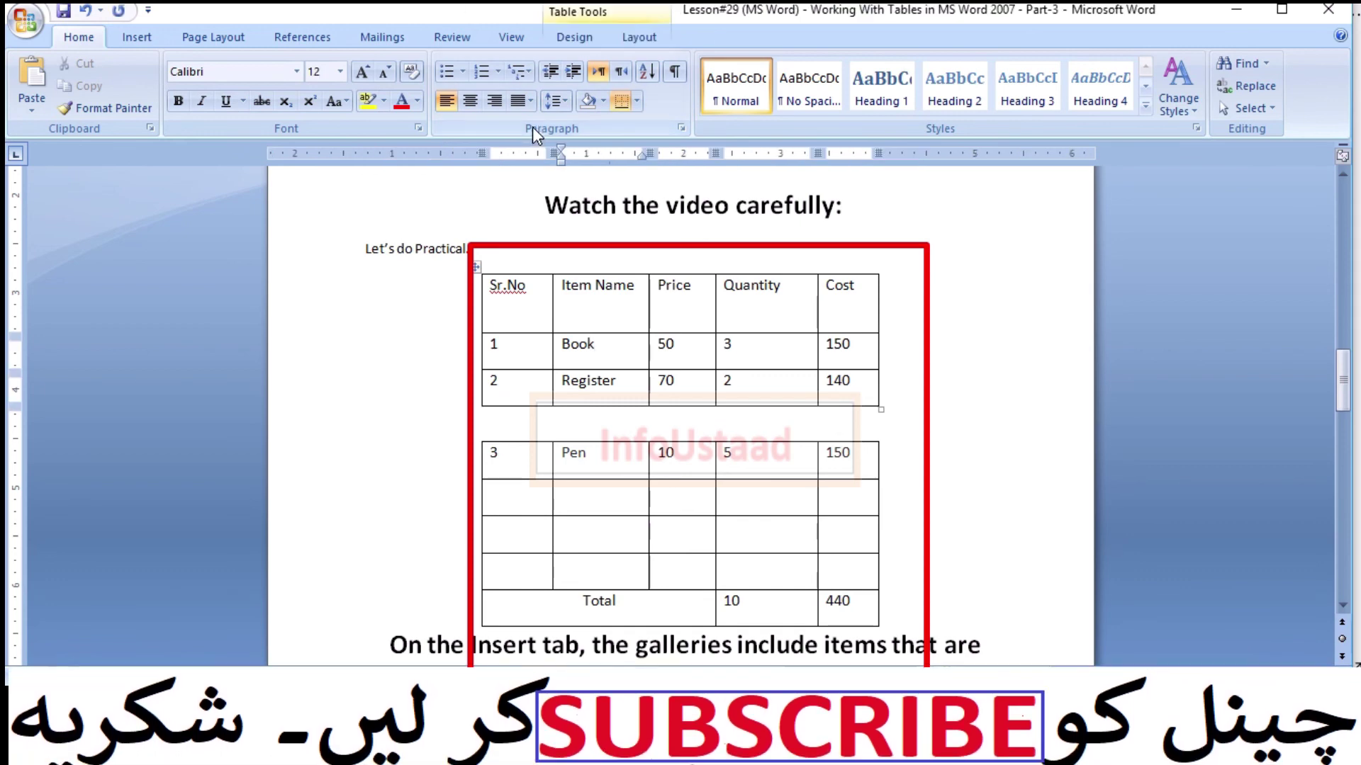
Bring up the Table Tools Layout ribbon for the split tables.
{"action": "left_click", "coordinate": [637, 38]}
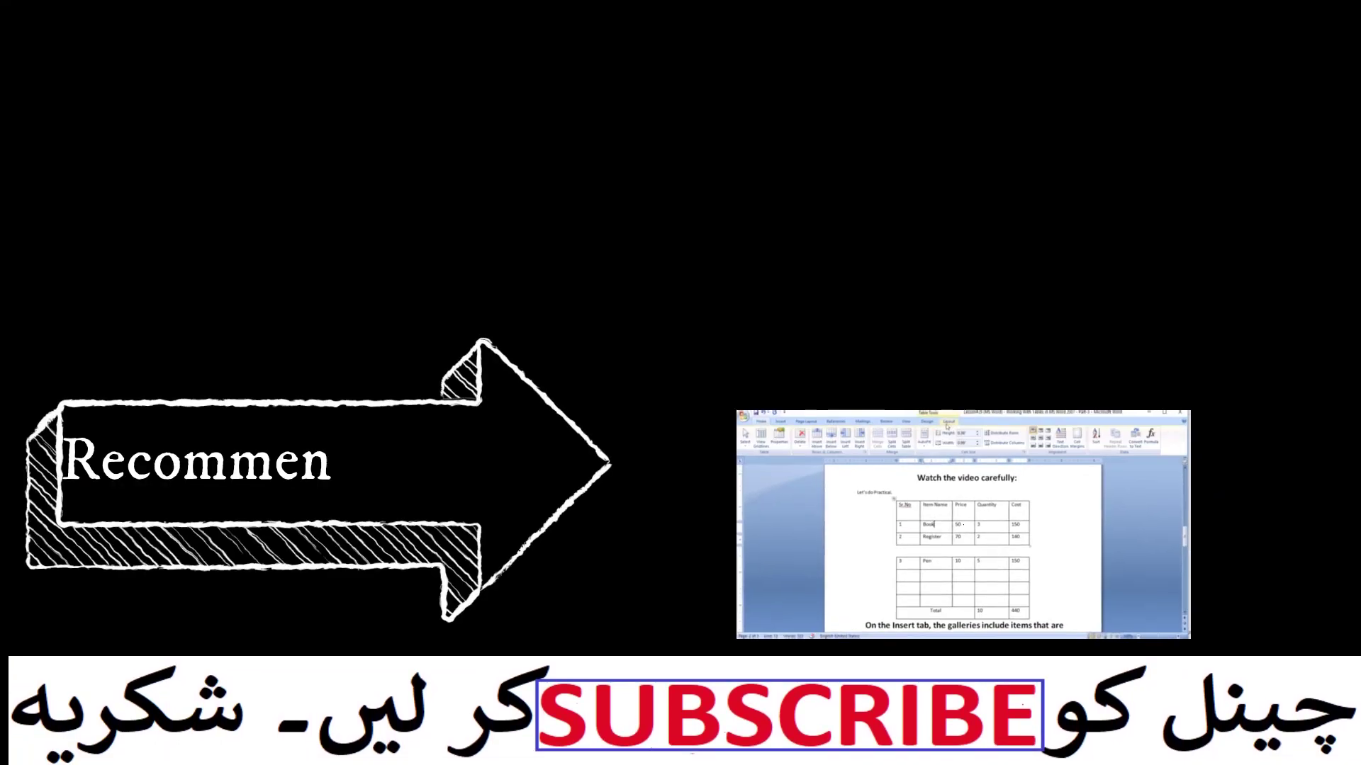